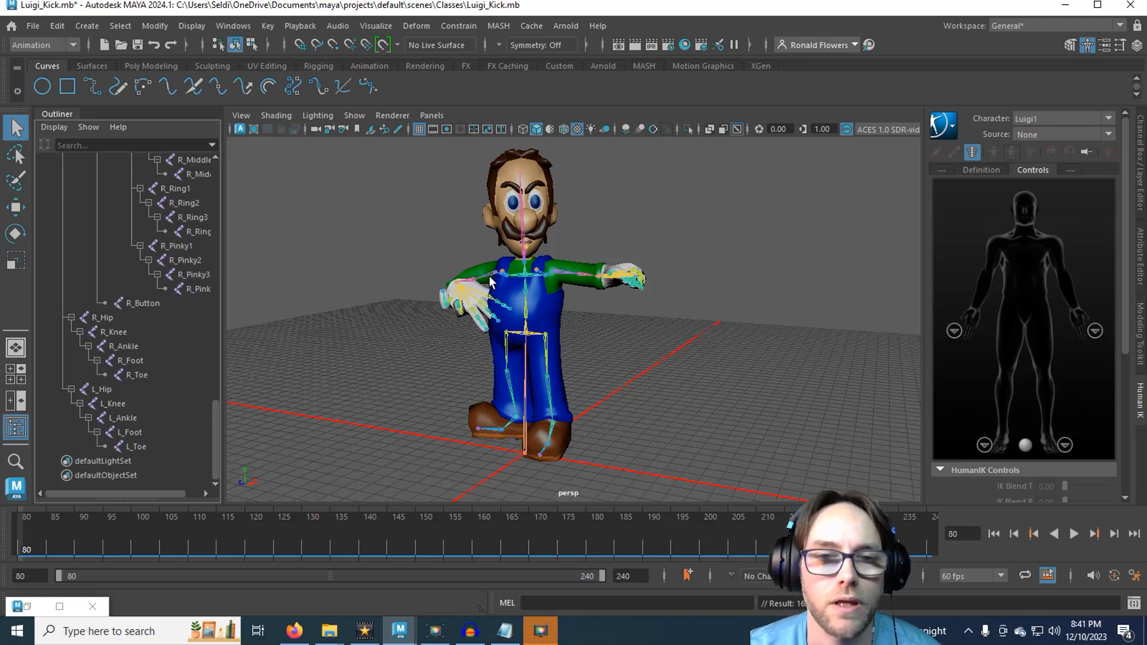
Play back the character's kick animation from an angled view of the rig.
{"action": "left_click_drag", "start_coordinate": [490, 277], "coordinate": [412, 264], "text": "alt"}
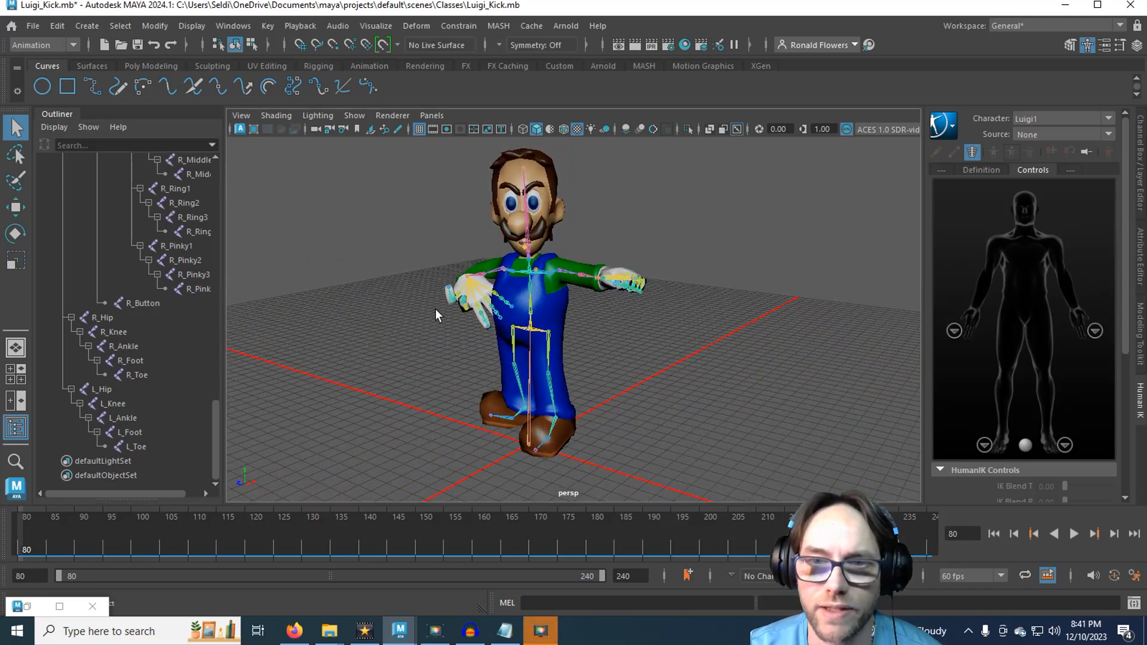
{"action": "left_click_drag", "start_coordinate": [435, 308], "coordinate": [491, 385], "text": "alt"}
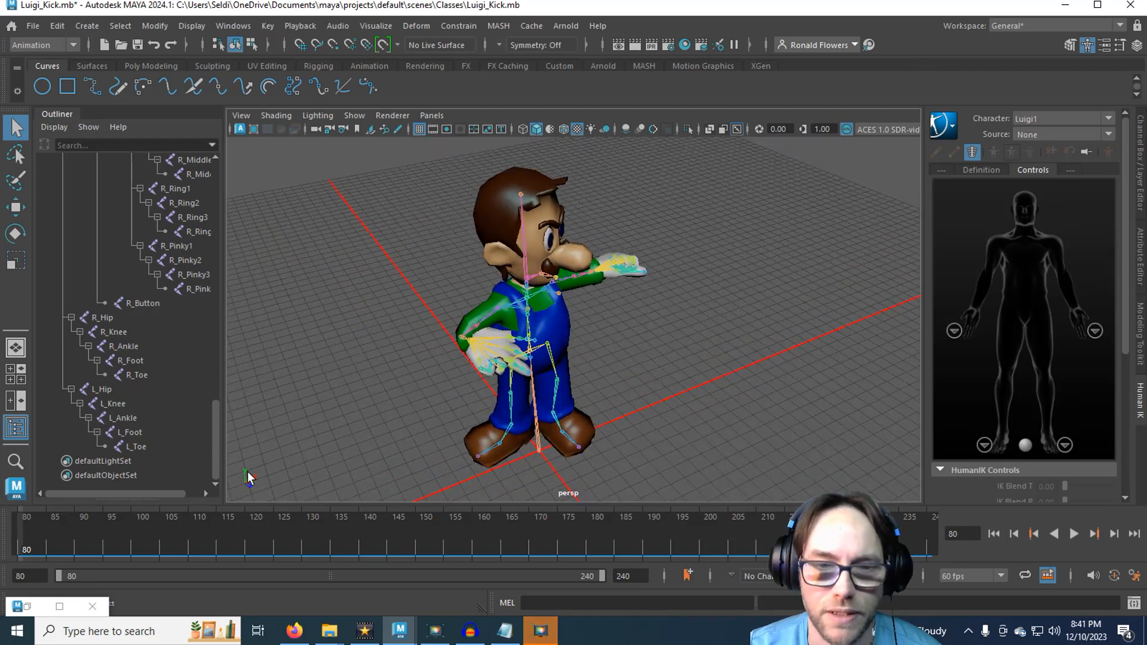
{"action": "key", "text": "alt+v"}
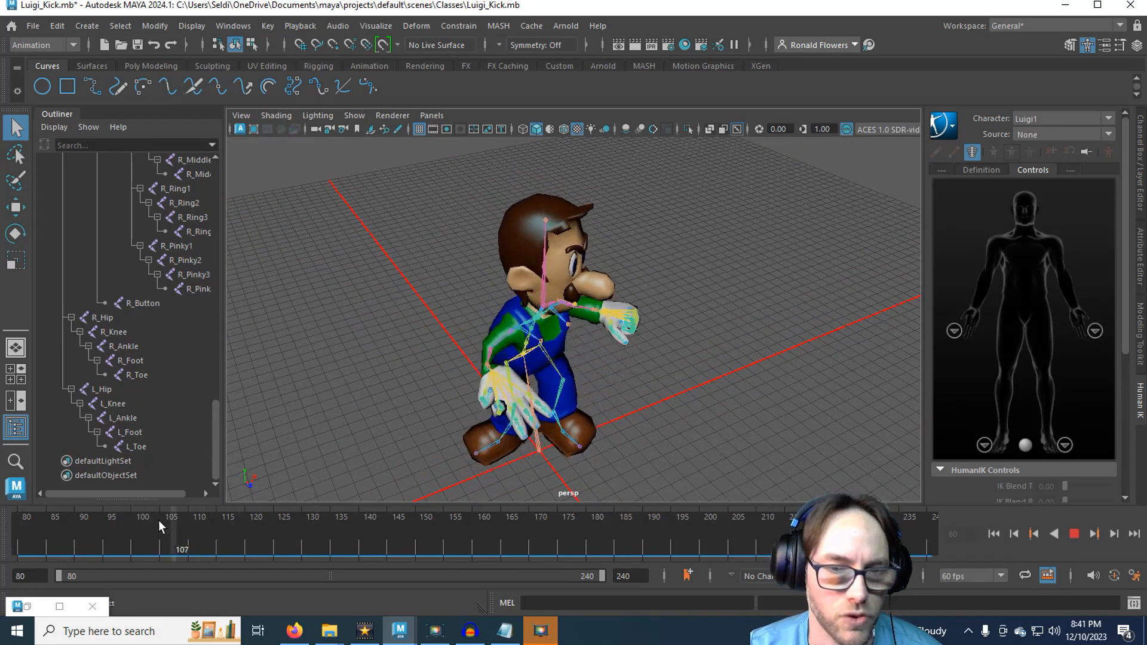
{"action": "key", "text": "alt+v"}
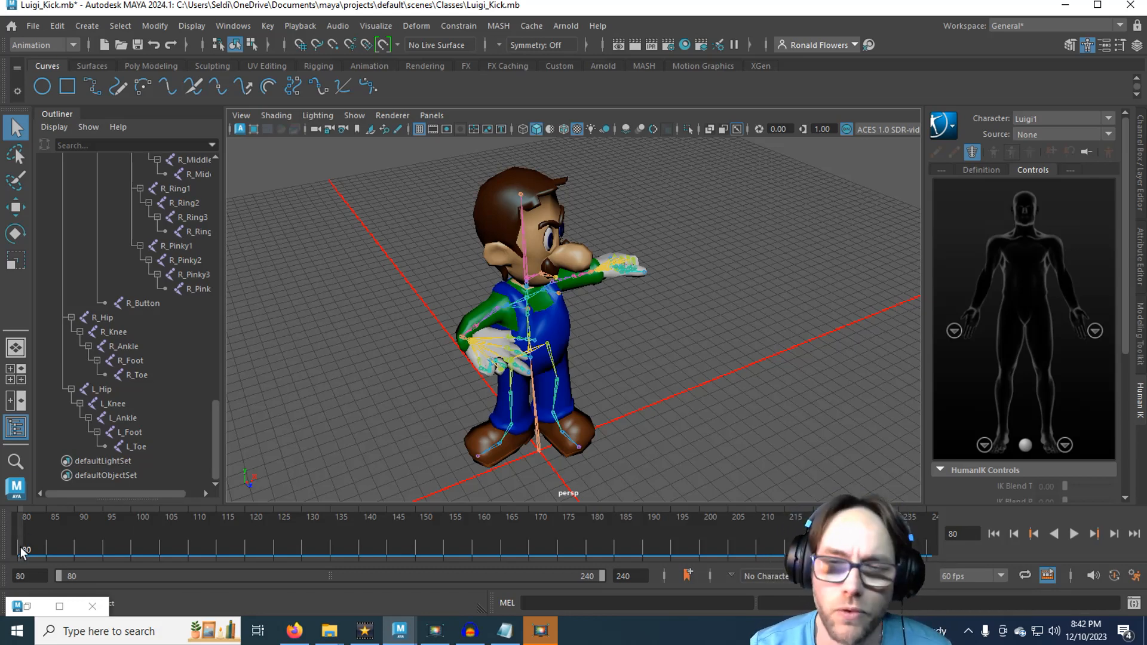
Examine the hands and feet in the pose at frame 80, and scrub through the animation back to its start.
{"action": "scroll", "coordinate": [377, 405], "scroll_direction": "up", "scroll_amount": 5}
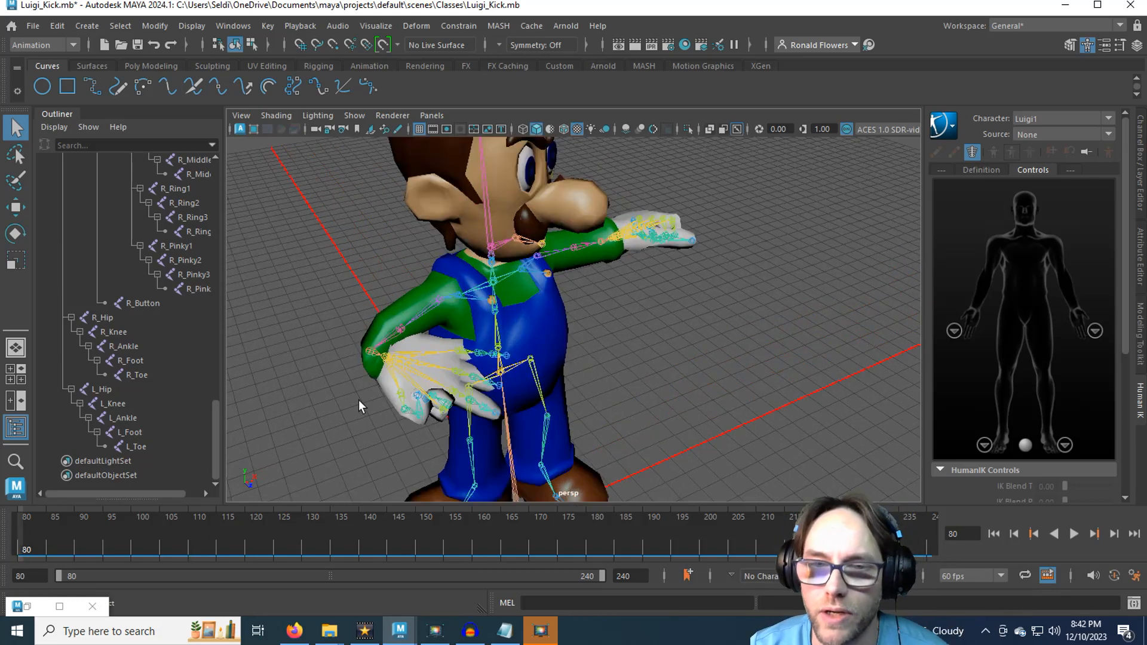
{"action": "left_click_drag", "start_coordinate": [359, 402], "coordinate": [357, 320], "text": "alt"}
{"action": "scroll", "coordinate": [386, 350], "scroll_direction": "up", "scroll_amount": 5}
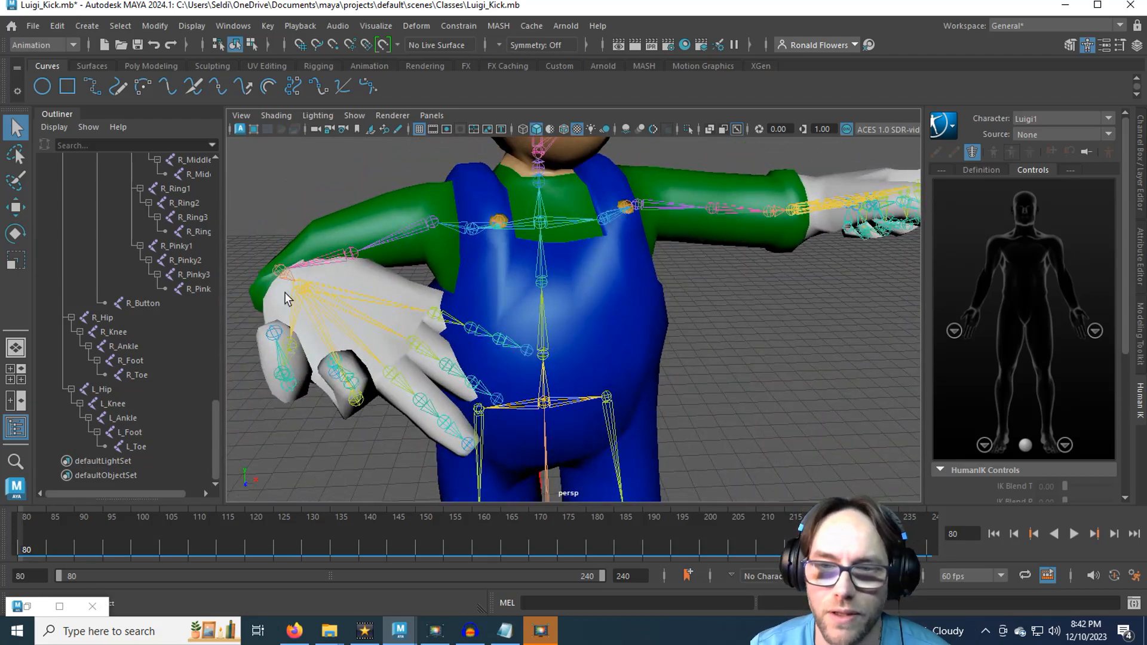
{"action": "scroll", "coordinate": [478, 373], "scroll_direction": "down", "scroll_amount": 5}
{"action": "middle_click_drag", "start_coordinate": [529, 401], "coordinate": [530, 287], "text": "alt"}
{"action": "scroll", "coordinate": [530, 292], "scroll_direction": "up", "scroll_amount": 3}
{"action": "left_click_drag", "start_coordinate": [469, 343], "coordinate": [466, 370], "text": "alt"}
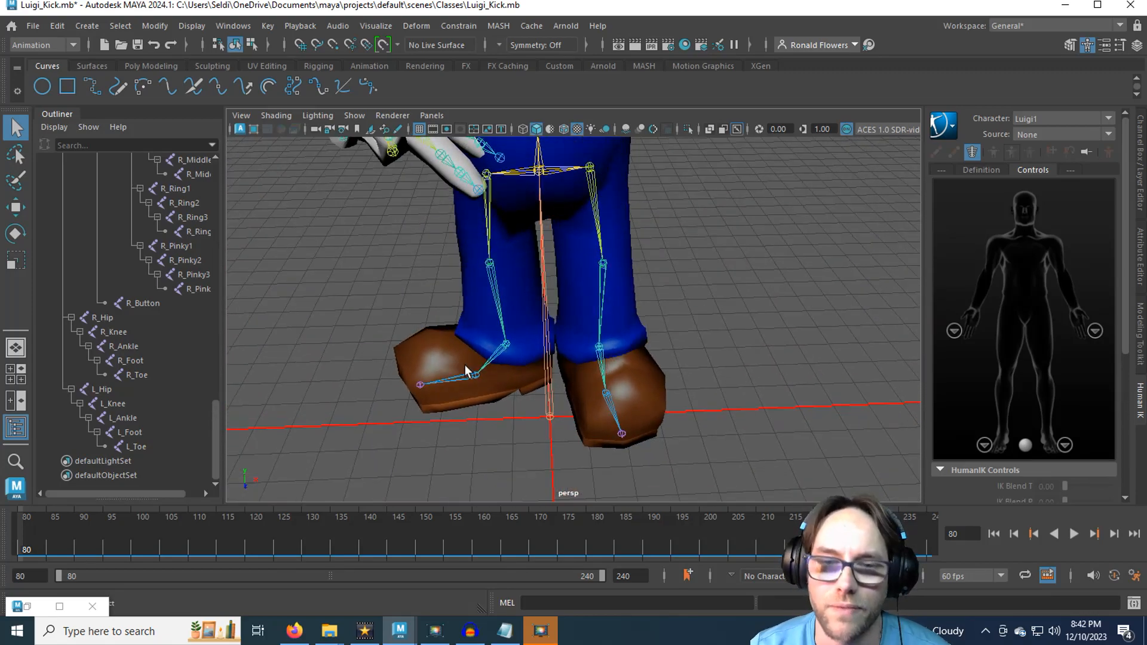
{"action": "scroll", "coordinate": [463, 371], "scroll_direction": "down", "scroll_amount": 5}
{"action": "left_click_drag", "start_coordinate": [220, 543], "coordinate": [355, 526]}
{"action": "left_click_drag", "start_coordinate": [426, 442], "coordinate": [496, 390], "text": "alt"}
{"action": "left_click_drag", "start_coordinate": [379, 531], "coordinate": [24, 534]}
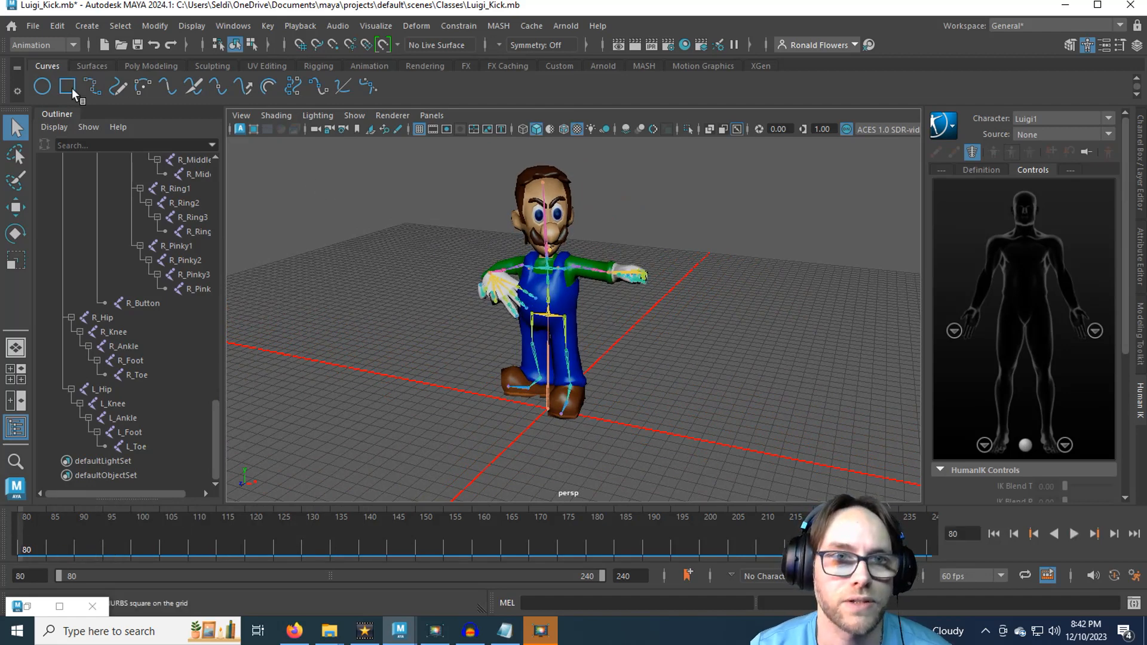
Save the scene, and open the Graph Editor beside the character.
{"action": "left_click", "coordinate": [33, 26]}
{"action": "left_click", "coordinate": [72, 85]}
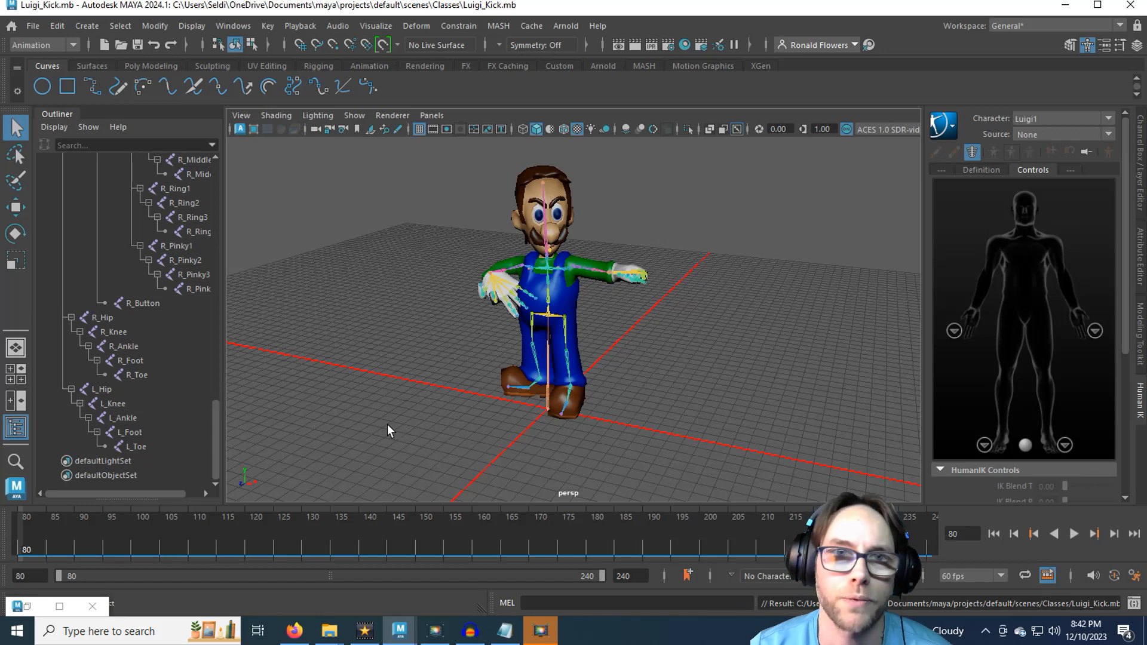
{"action": "left_click", "coordinate": [240, 26]}
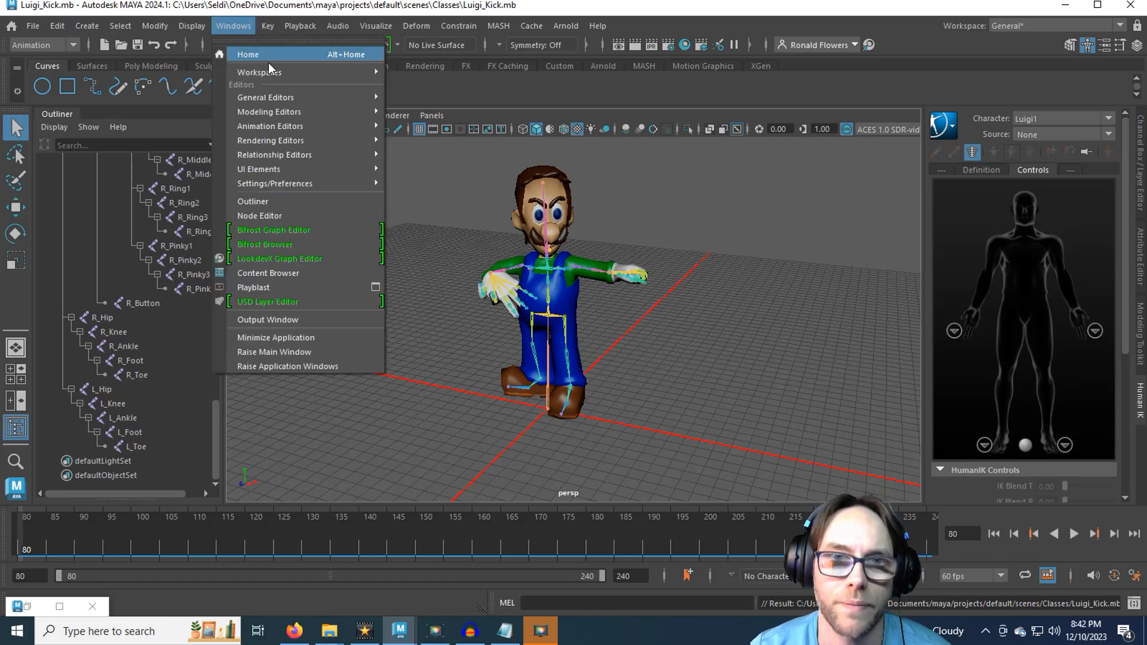
{"action": "mouse_move", "coordinate": [296, 126]}
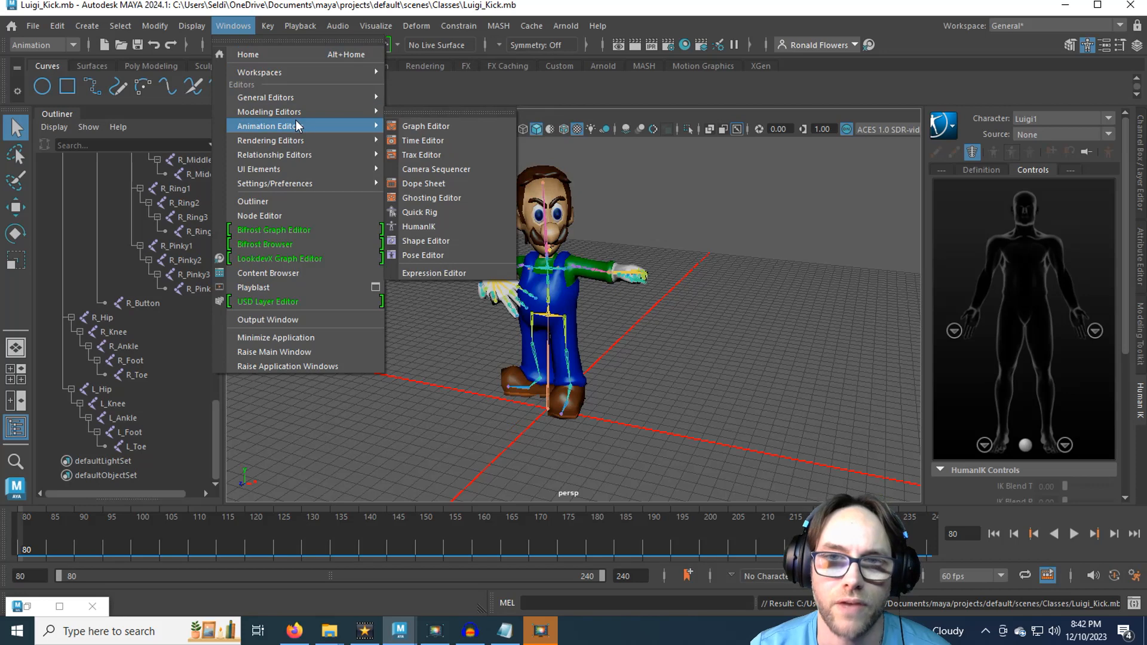
{"action": "left_click", "coordinate": [434, 127]}
{"action": "left_click_drag", "start_coordinate": [595, 180], "coordinate": [743, 181]}
{"action": "middle_click_drag", "start_coordinate": [600, 240], "coordinate": [545, 261], "text": "alt"}
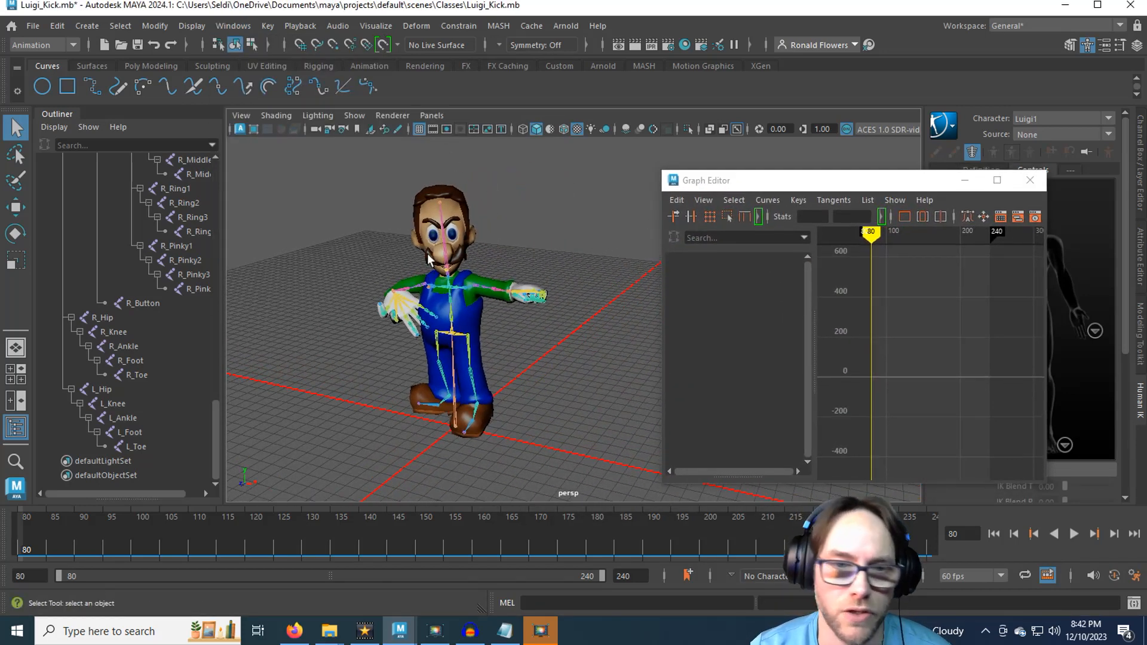
Select the Root joint together with its entire joint hierarchy to load all its animation curves.
{"action": "scroll", "coordinate": [156, 337], "scroll_direction": "up", "scroll_amount": 15}
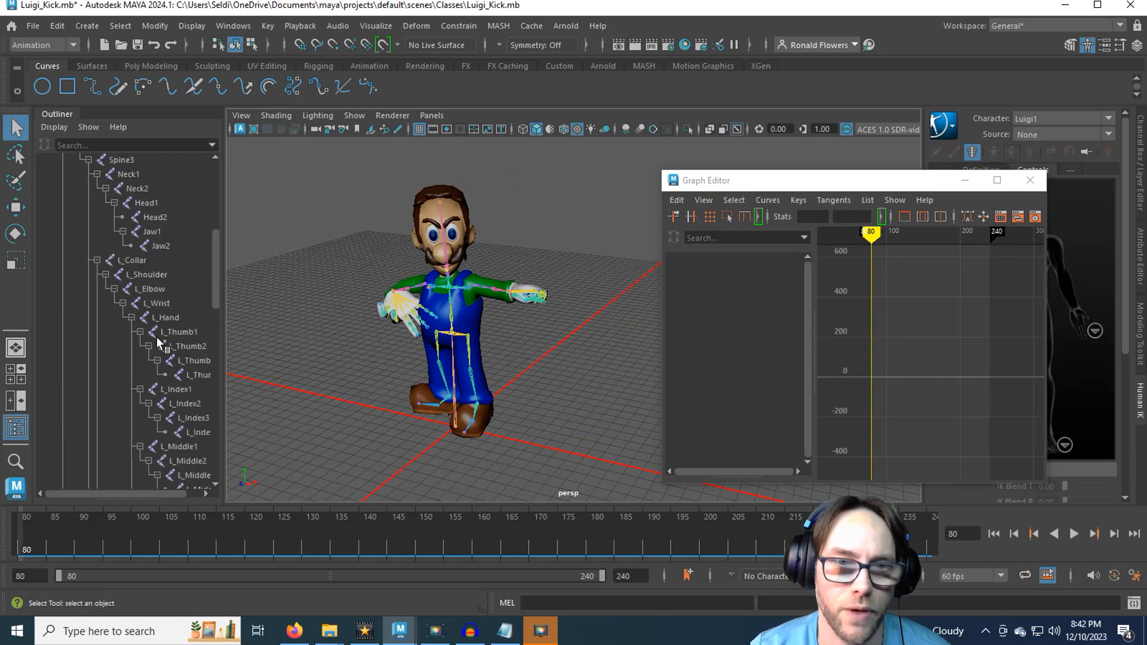
{"action": "scroll", "coordinate": [155, 336], "scroll_direction": "up", "scroll_amount": 3}
{"action": "left_click", "coordinate": [83, 332]}
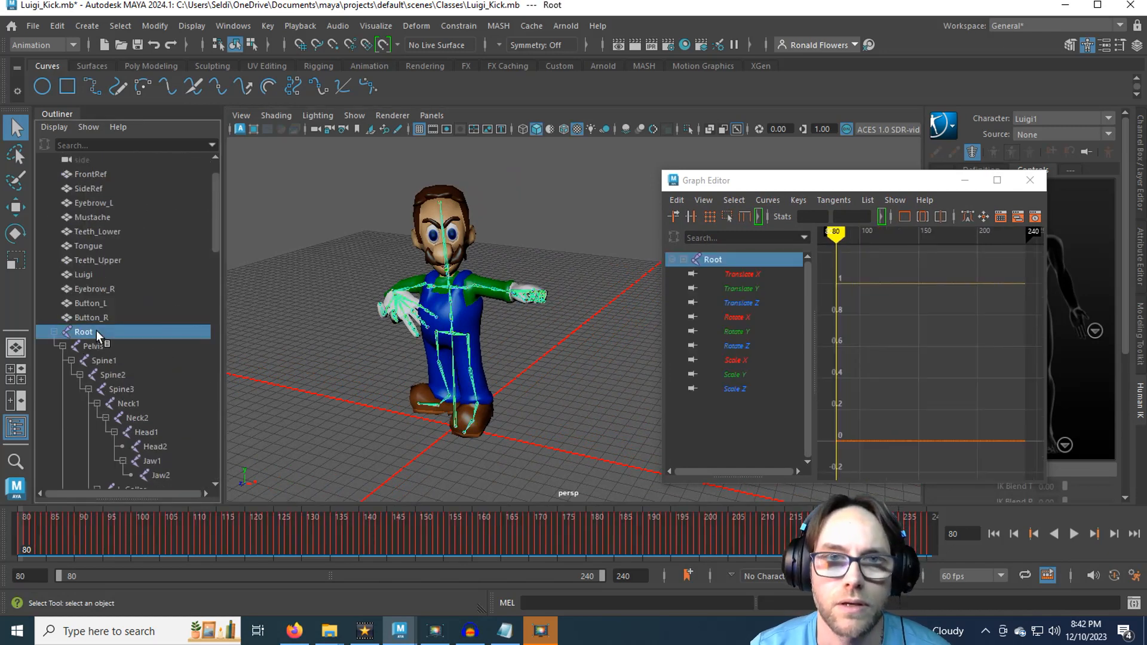
{"action": "left_click", "coordinate": [120, 26]}
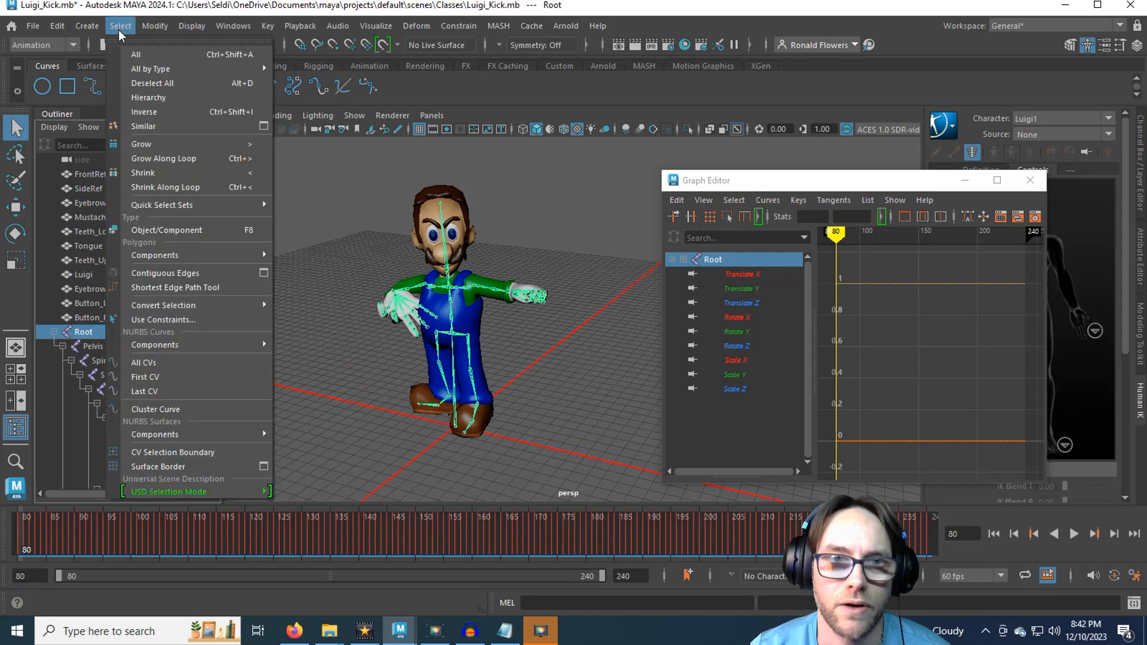
{"action": "left_click", "coordinate": [185, 98]}
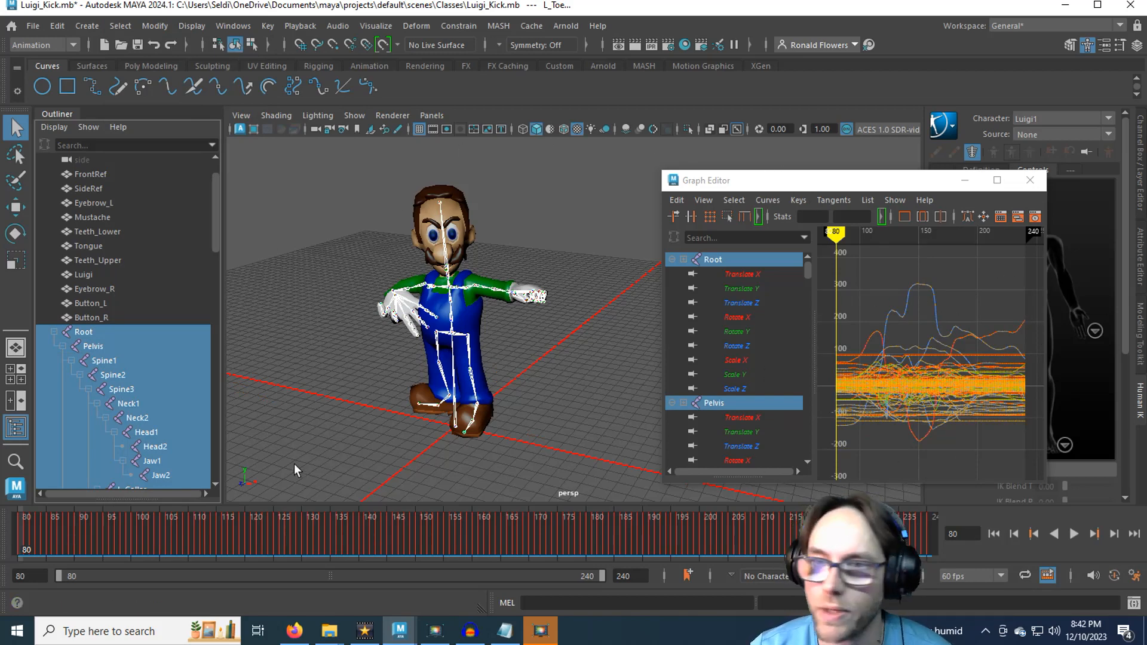
Maximize the Graph Editor and move the current time to frame 1.
{"action": "double_click", "coordinate": [809, 183]}
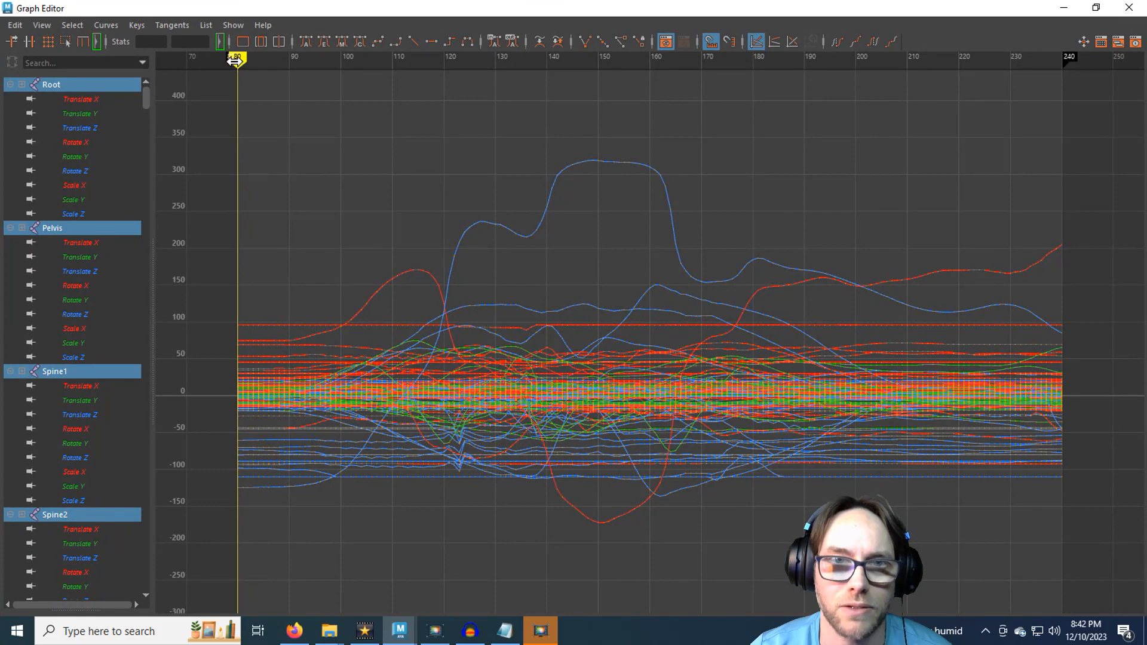
{"action": "scroll", "coordinate": [334, 185], "scroll_direction": "down", "scroll_amount": 5}
{"action": "scroll", "coordinate": [425, 202], "scroll_direction": "down", "scroll_amount": 3}
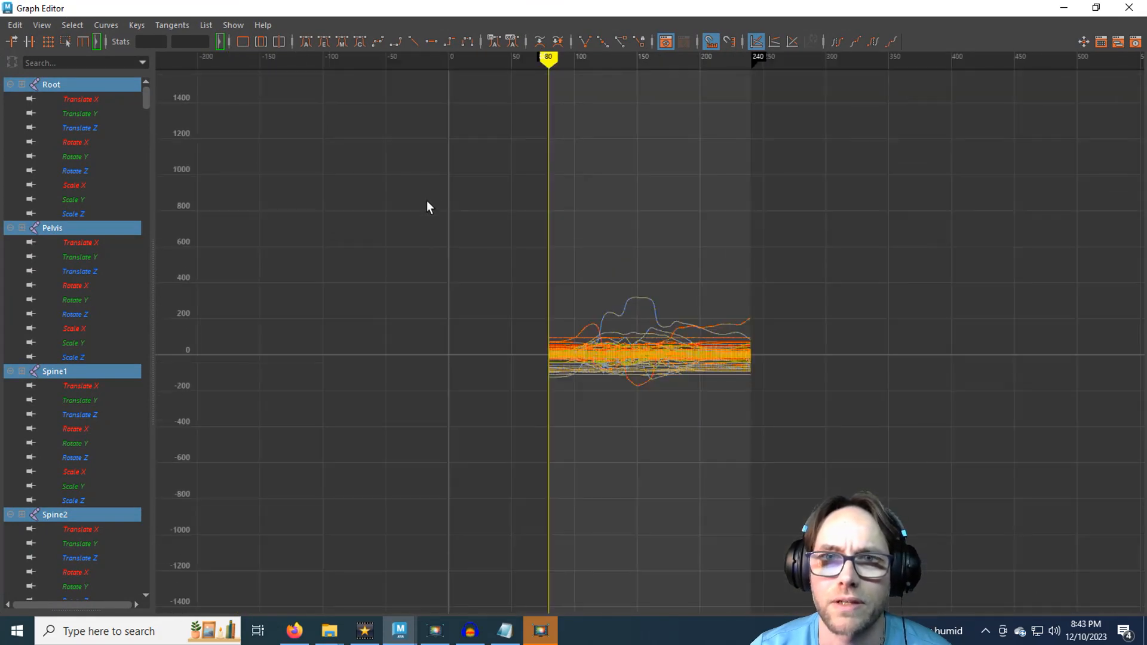
{"action": "mouse_move", "coordinate": [431, 156]}
{"action": "middle_mouse_down", "text": "alt"}
{"action": "mouse_move", "coordinate": [374, 199]}
{"action": "mouse_move", "coordinate": [388, 139]}
{"action": "middle_mouse_up", "text": "alt"}
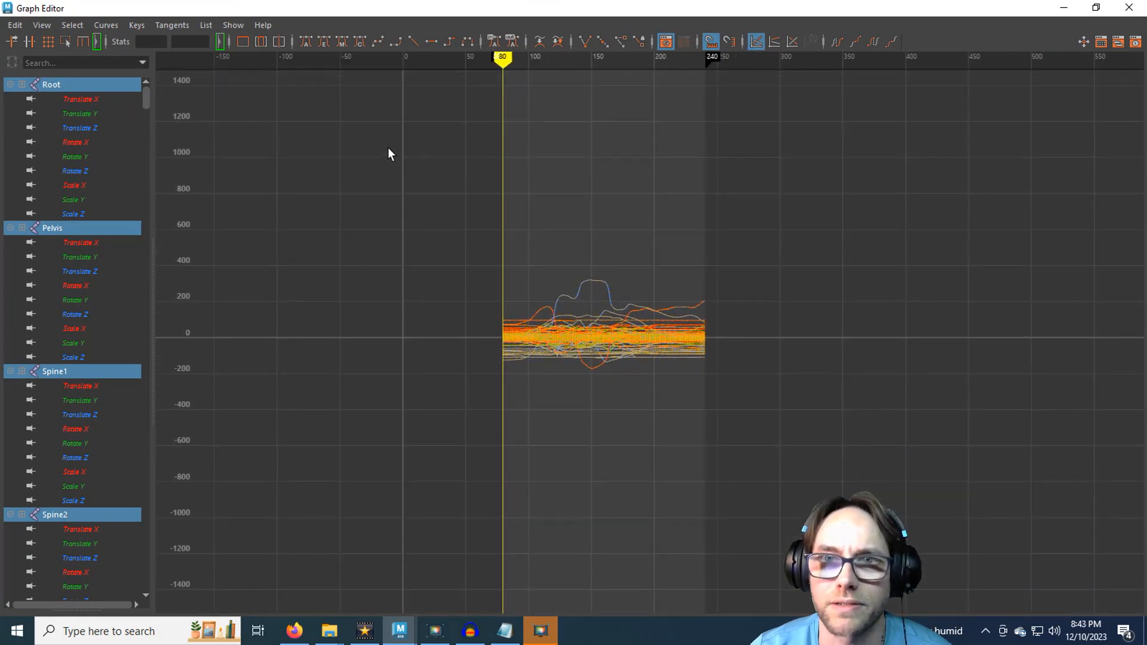
{"action": "left_click_drag", "start_coordinate": [503, 61], "coordinate": [403, 113]}
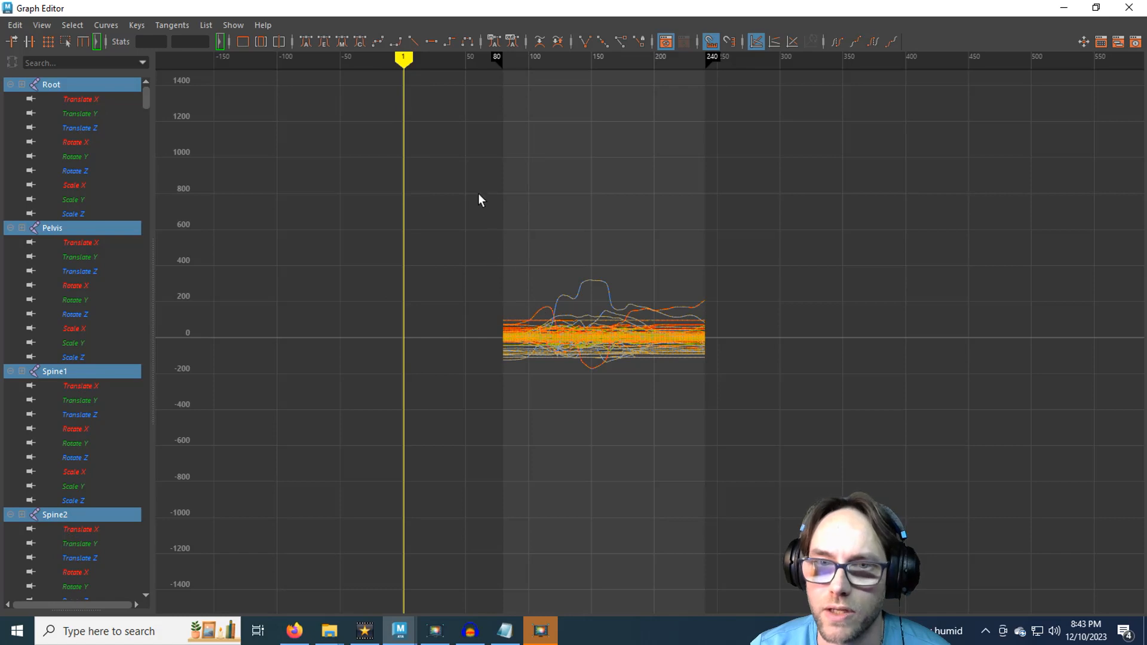
Select every key on the skeleton's curves and shift them all 78 frames earlier, starting at frame 2, without changing their values.
{"action": "left_click_drag", "start_coordinate": [466, 173], "coordinate": [780, 477]}
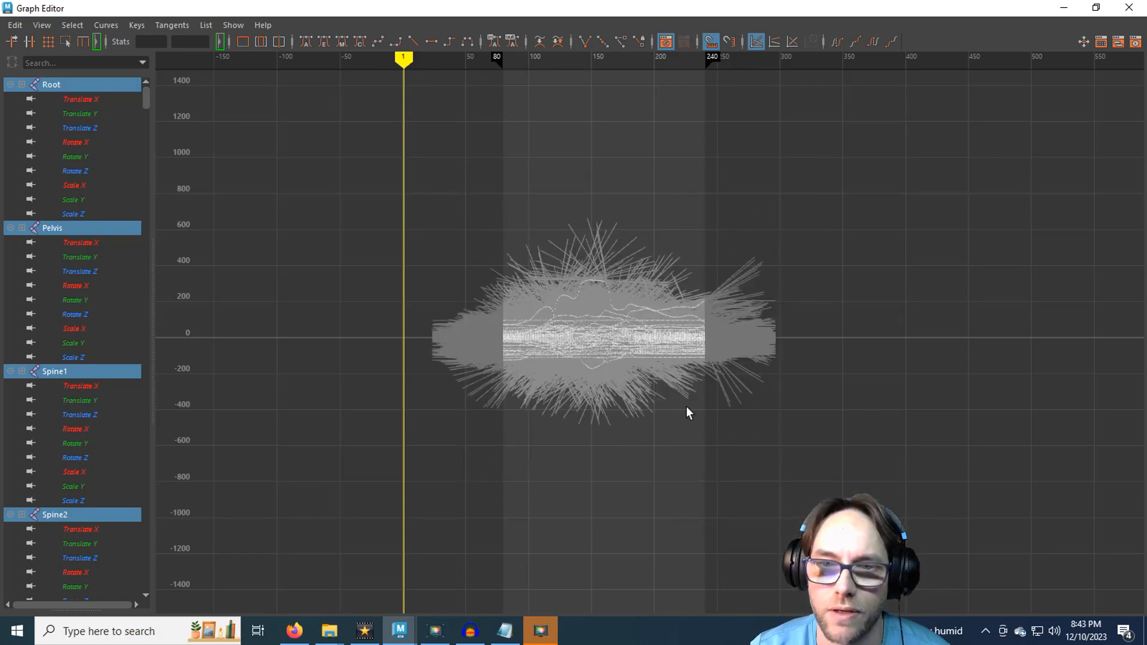
{"action": "scroll", "coordinate": [473, 347], "scroll_direction": "up", "scroll_amount": 2}
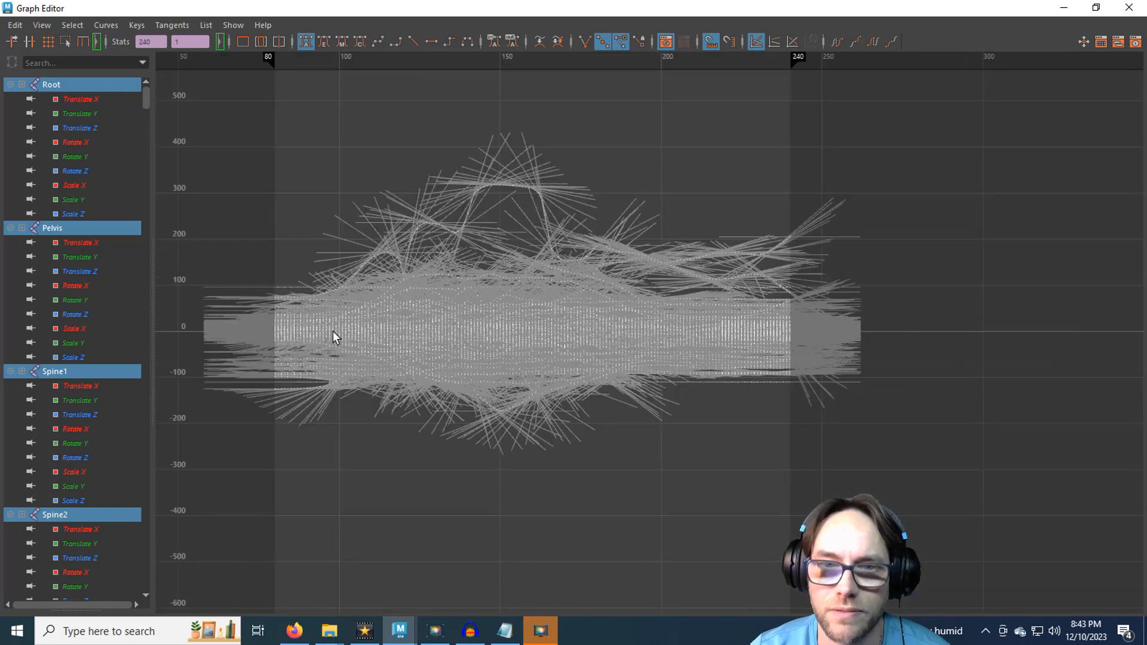
{"action": "scroll", "coordinate": [346, 320], "scroll_direction": "up", "scroll_amount": 1}
{"action": "middle_click_drag", "start_coordinate": [363, 308], "coordinate": [514, 356], "text": "alt"}
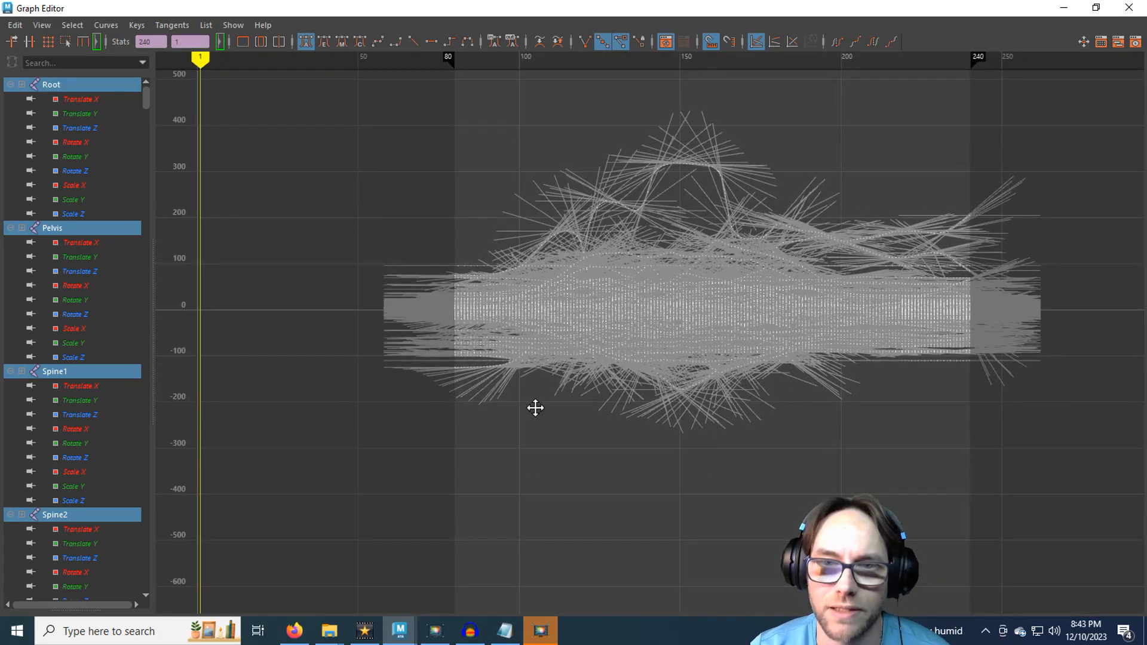
{"action": "middle_click_drag", "start_coordinate": [535, 405], "coordinate": [674, 455], "text": "alt"}
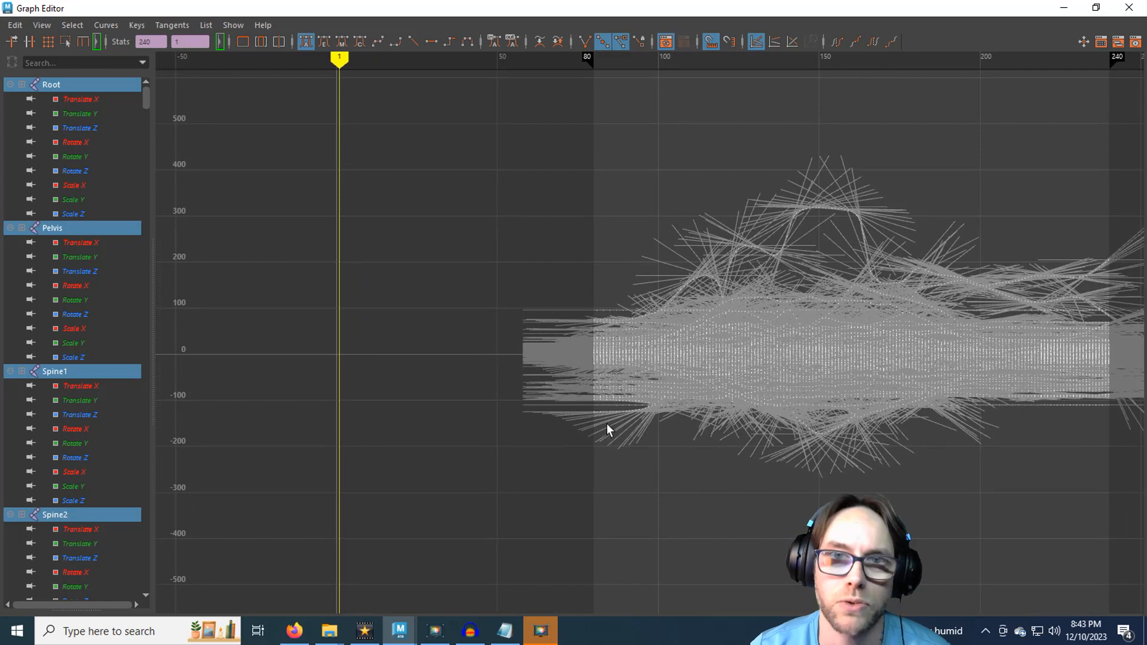
{"action": "left_click_drag", "start_coordinate": [349, 8], "coordinate": [554, 198]}
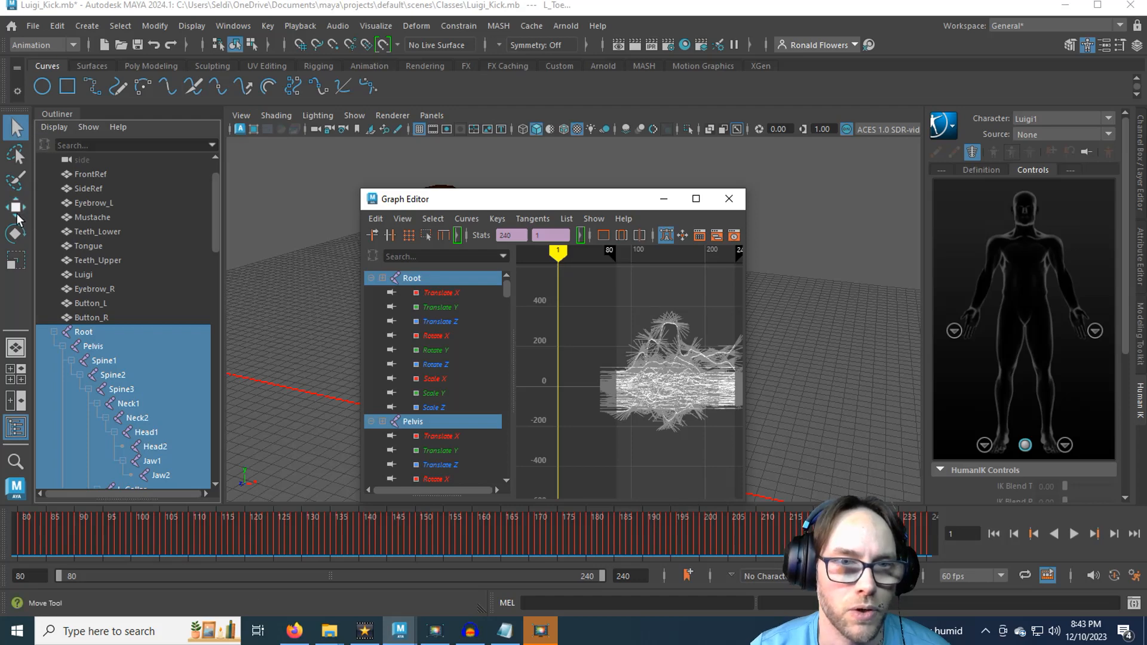
{"action": "left_click", "coordinate": [695, 199]}
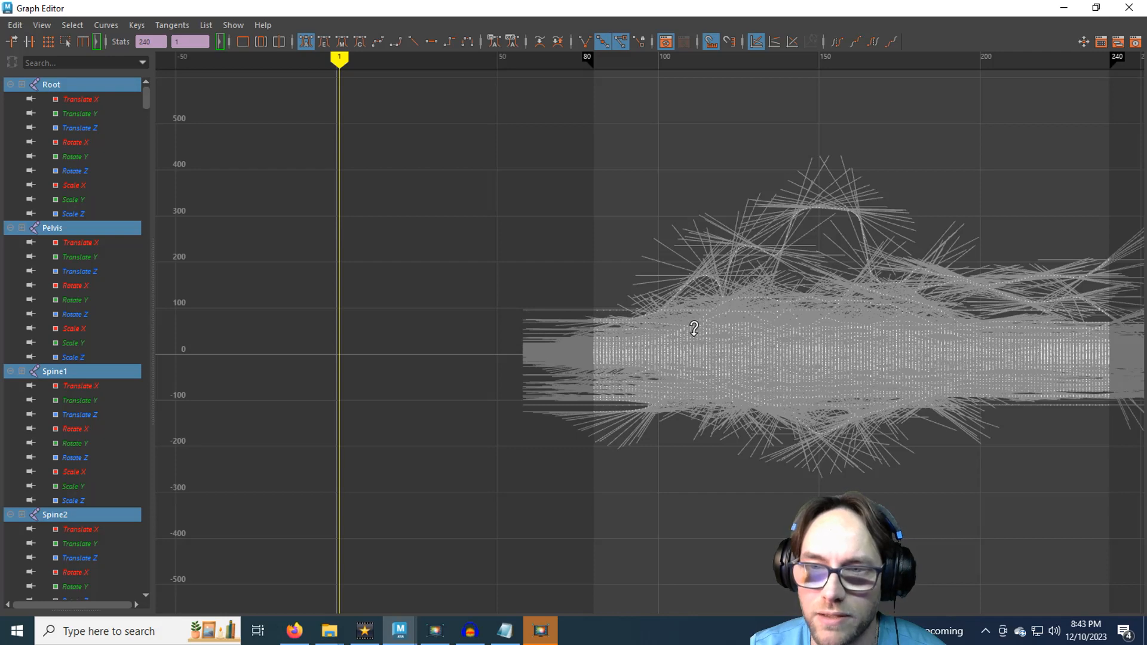
{"action": "middle_click_drag", "start_coordinate": [693, 328], "coordinate": [439, 339], "text": "shift"}
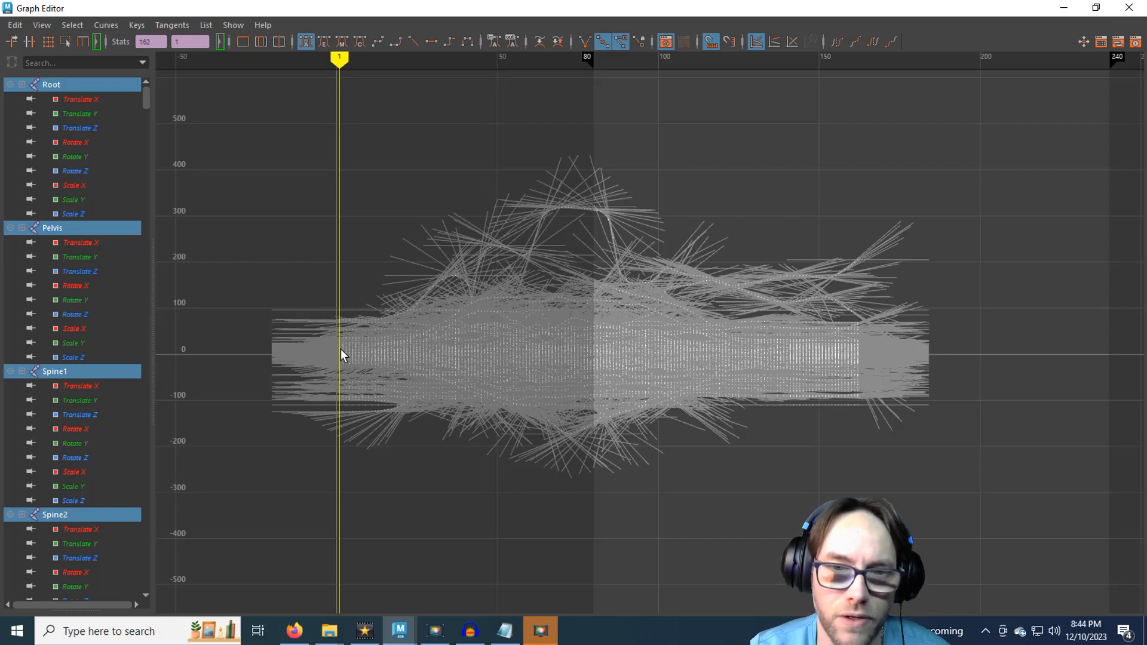
Fine-tune the horizontal position of all selected keys to align the first ones exactly with frame 1.
{"action": "scroll", "coordinate": [316, 335], "scroll_direction": "up", "scroll_amount": 7}
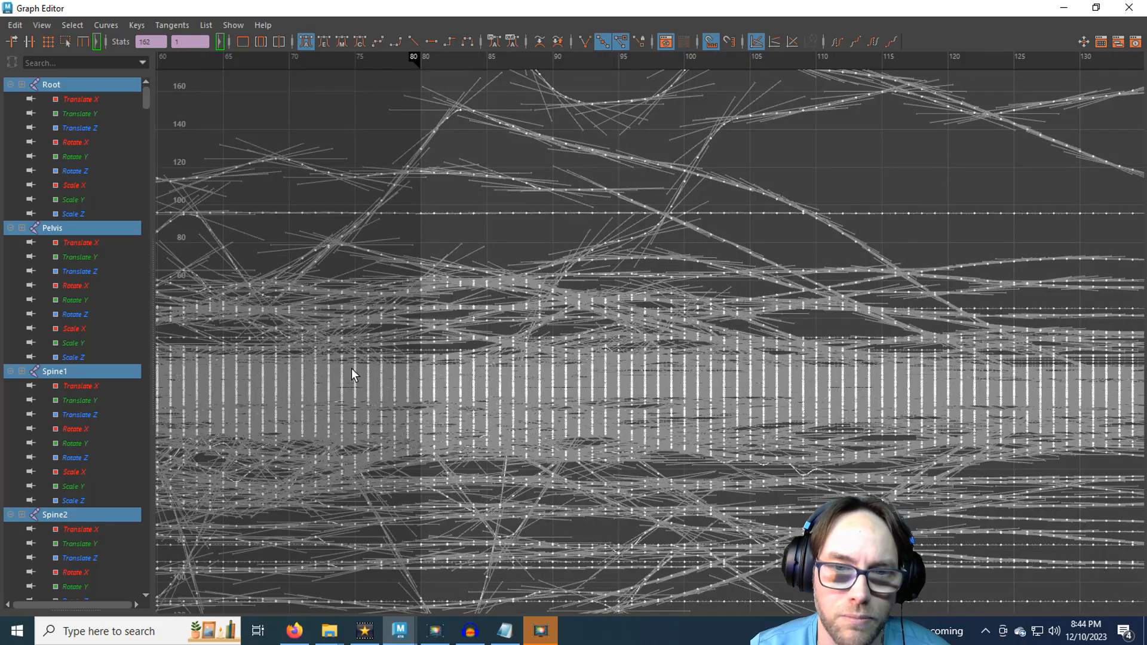
{"action": "middle_click_drag", "start_coordinate": [264, 335], "coordinate": [1123, 314], "text": "alt"}
{"action": "middle_click_drag", "start_coordinate": [455, 376], "coordinate": [740, 367], "text": "alt"}
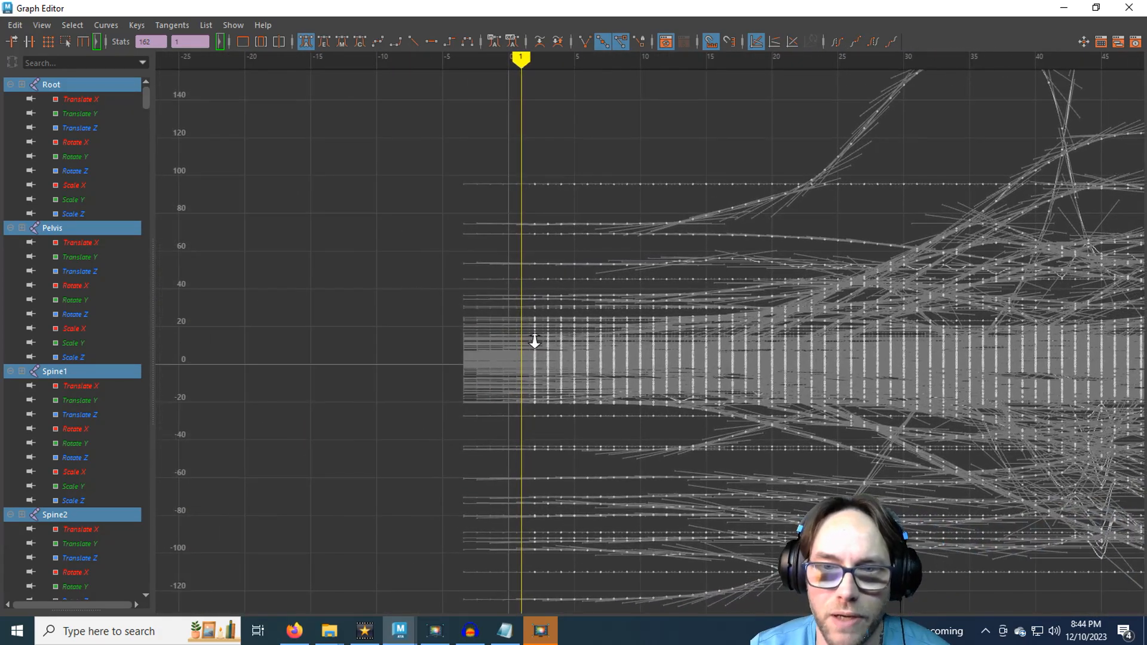
{"action": "scroll", "coordinate": [535, 340], "scroll_direction": "up", "scroll_amount": 4}
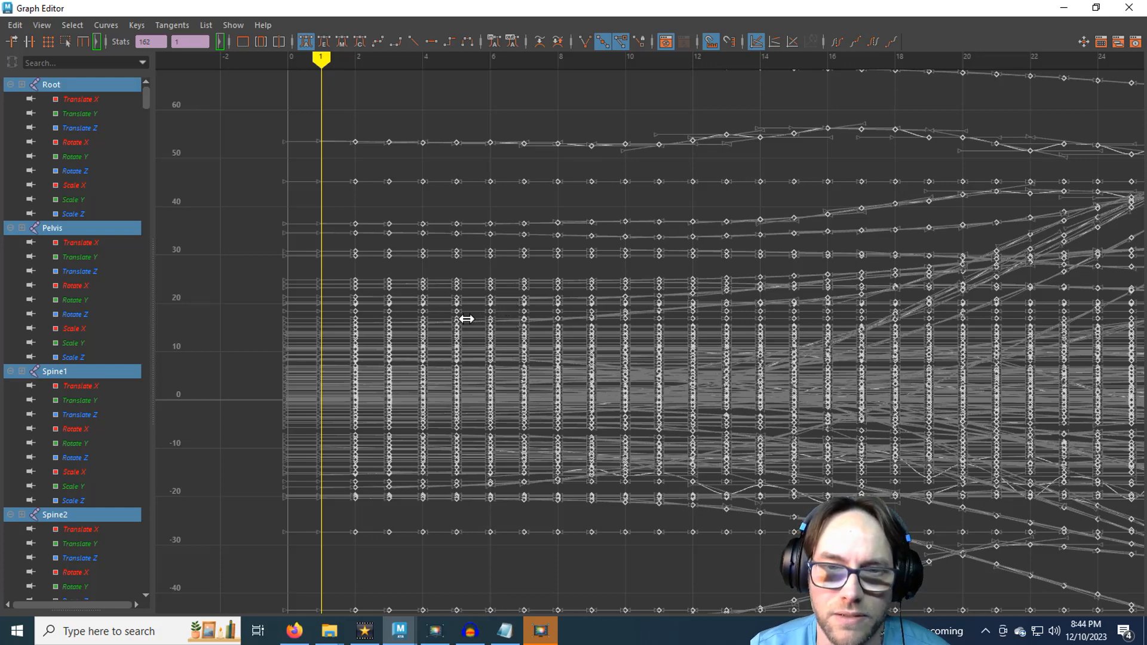
{"action": "middle_click_drag", "start_coordinate": [454, 320], "coordinate": [440, 322], "text": "shift"}
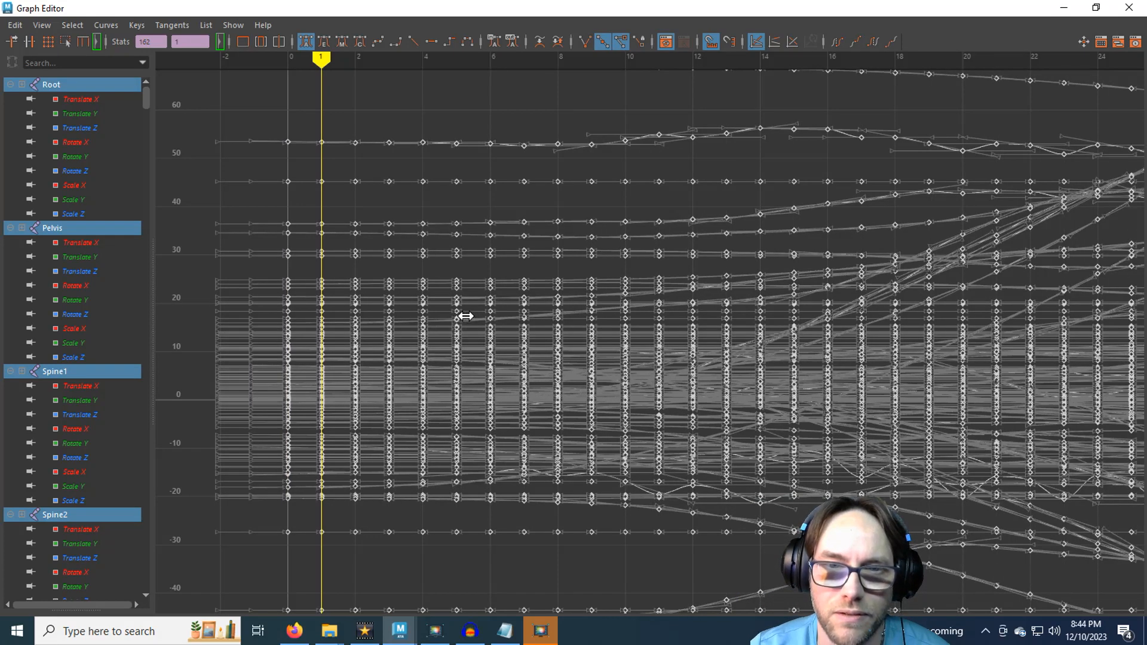
{"action": "middle_click_drag", "start_coordinate": [466, 316], "coordinate": [473, 316], "text": "shift"}
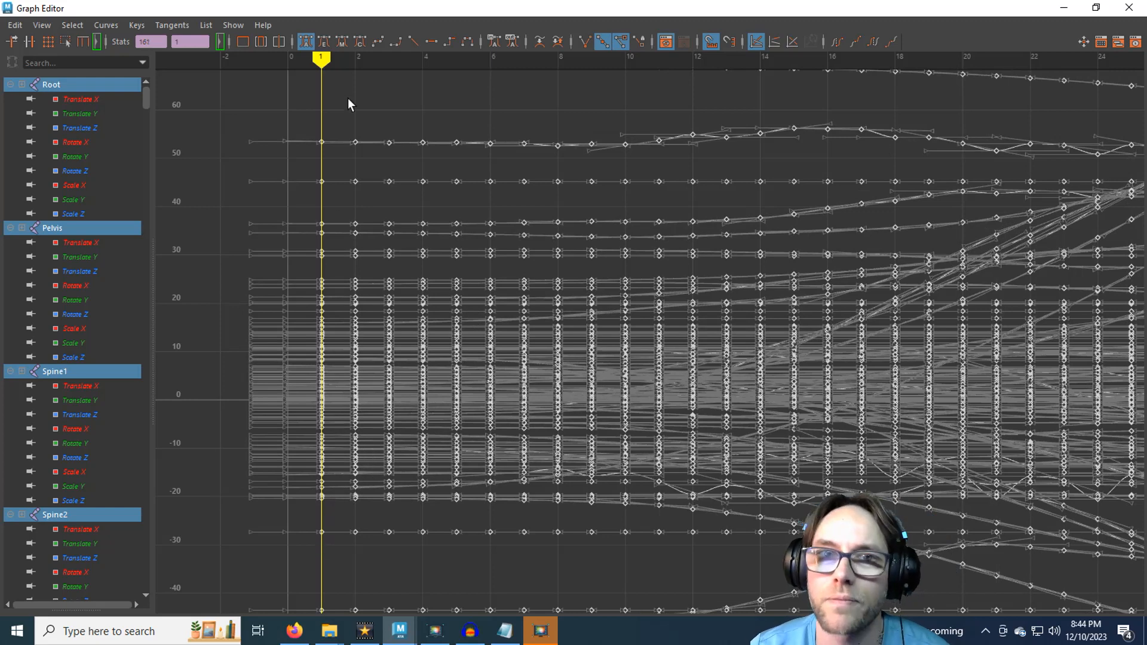
Set the animation start time to 1 and extend the playback range back to frame 1, with the Graph Editor restored to a smaller window.
{"action": "left_click_drag", "start_coordinate": [397, 14], "coordinate": [848, 209]}
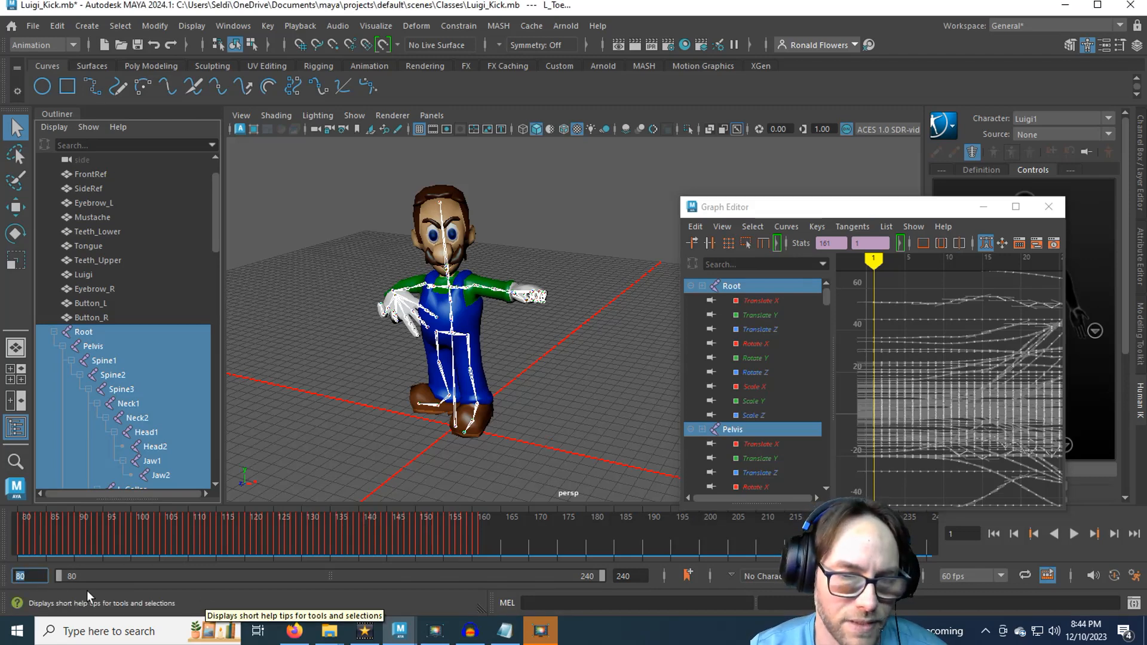
{"action": "left_click", "coordinate": [22, 576]}
{"action": "type", "text": "1"}
{"action": "key", "text": "Return"}
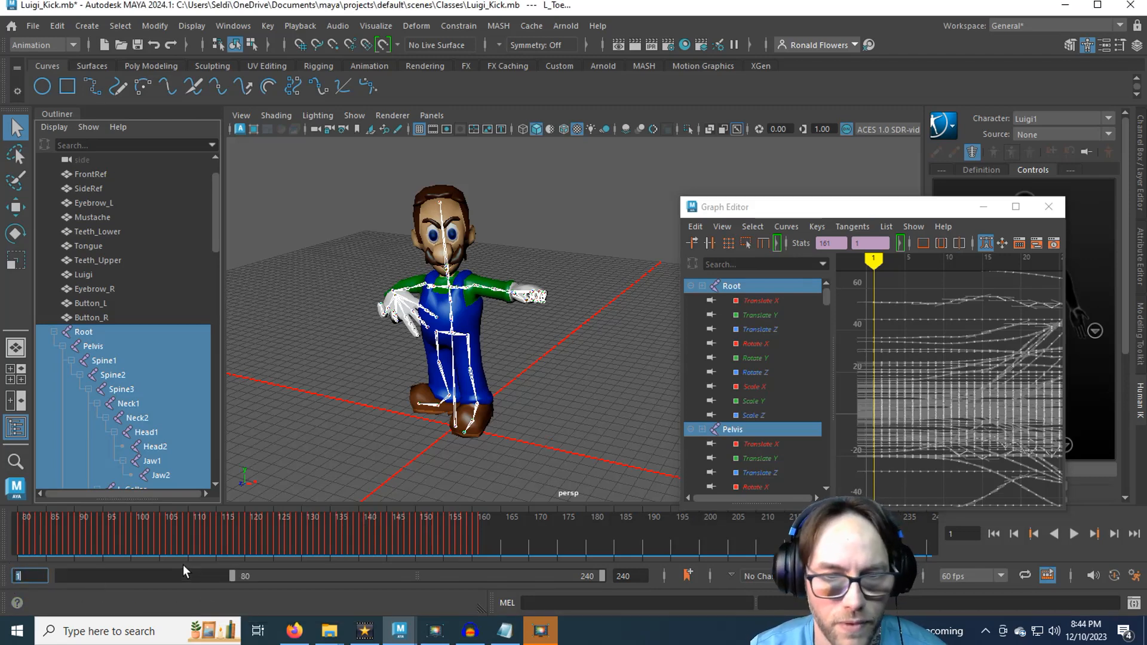
{"action": "left_click_drag", "start_coordinate": [232, 576], "coordinate": [58, 575]}
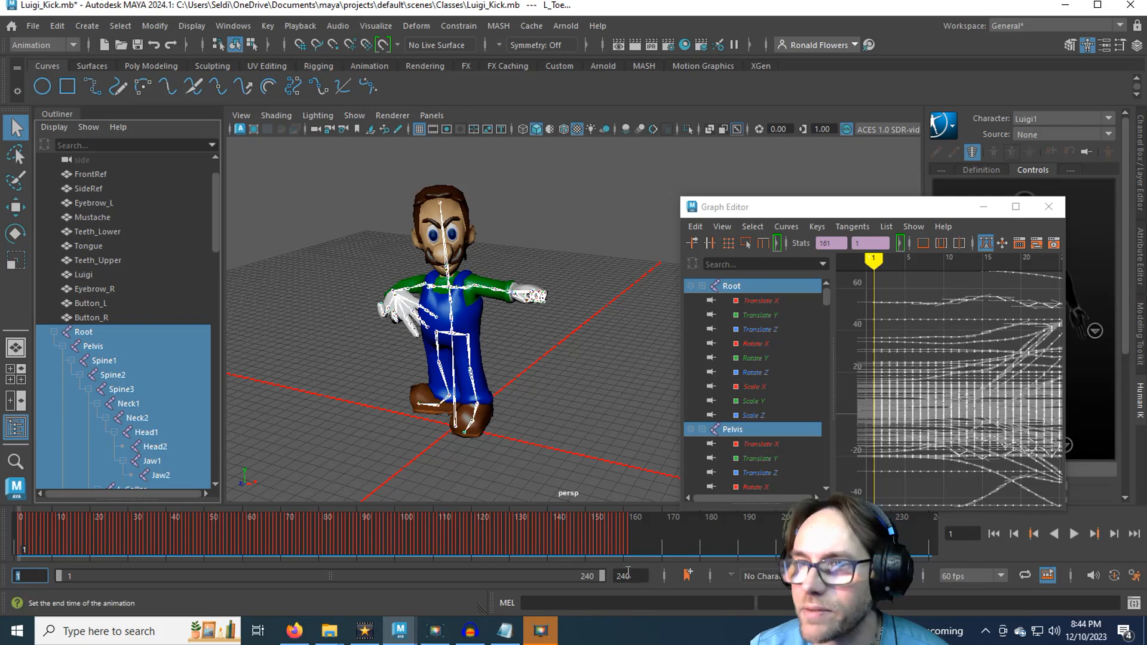
Maximize the Graph Editor, frame the end of the curves and move the current time to the last keys at frame 161.
{"action": "left_click_drag", "start_coordinate": [778, 201], "coordinate": [778, 205]}
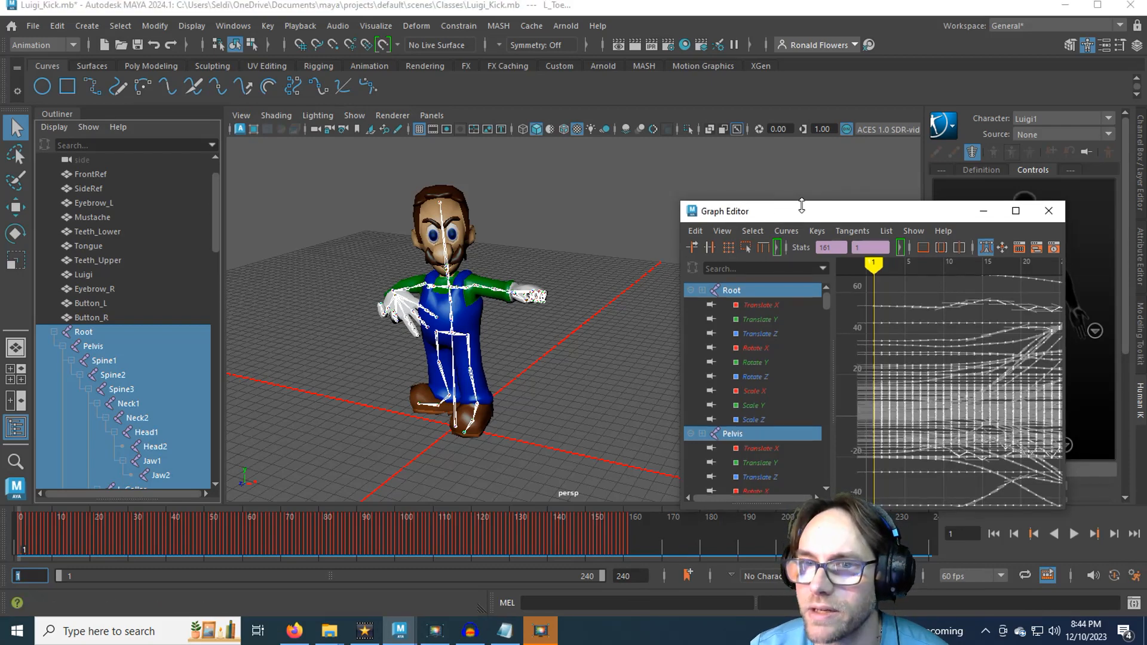
{"action": "double_click", "coordinate": [801, 213]}
{"action": "scroll", "coordinate": [769, 434], "scroll_direction": "down", "scroll_amount": 9}
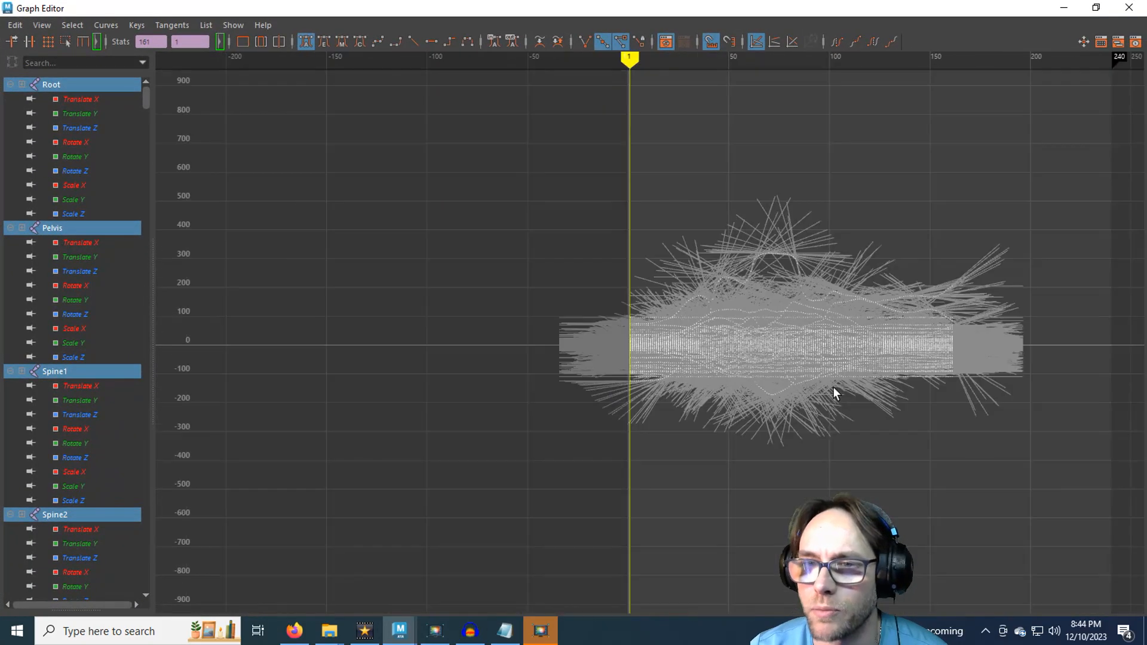
{"action": "middle_click_drag", "start_coordinate": [827, 347], "coordinate": [543, 392], "text": "alt"}
{"action": "scroll", "coordinate": [599, 402], "scroll_direction": "up", "scroll_amount": 6}
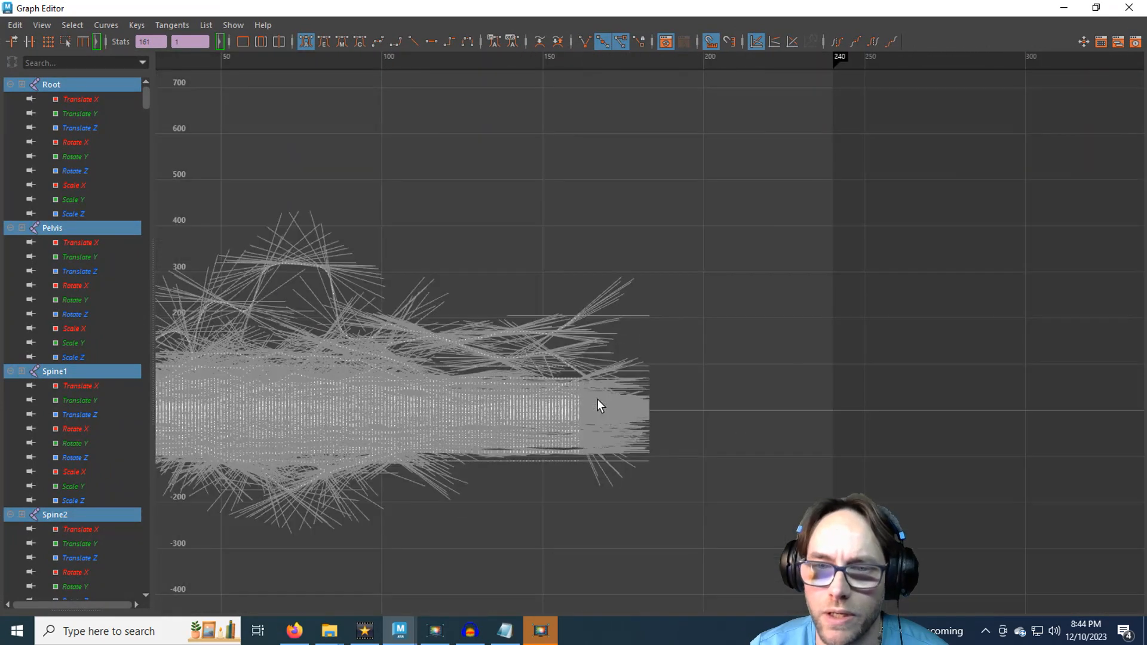
{"action": "scroll", "coordinate": [597, 405], "scroll_direction": "up", "scroll_amount": 3}
{"action": "scroll", "coordinate": [597, 356], "scroll_direction": "up", "scroll_amount": 5}
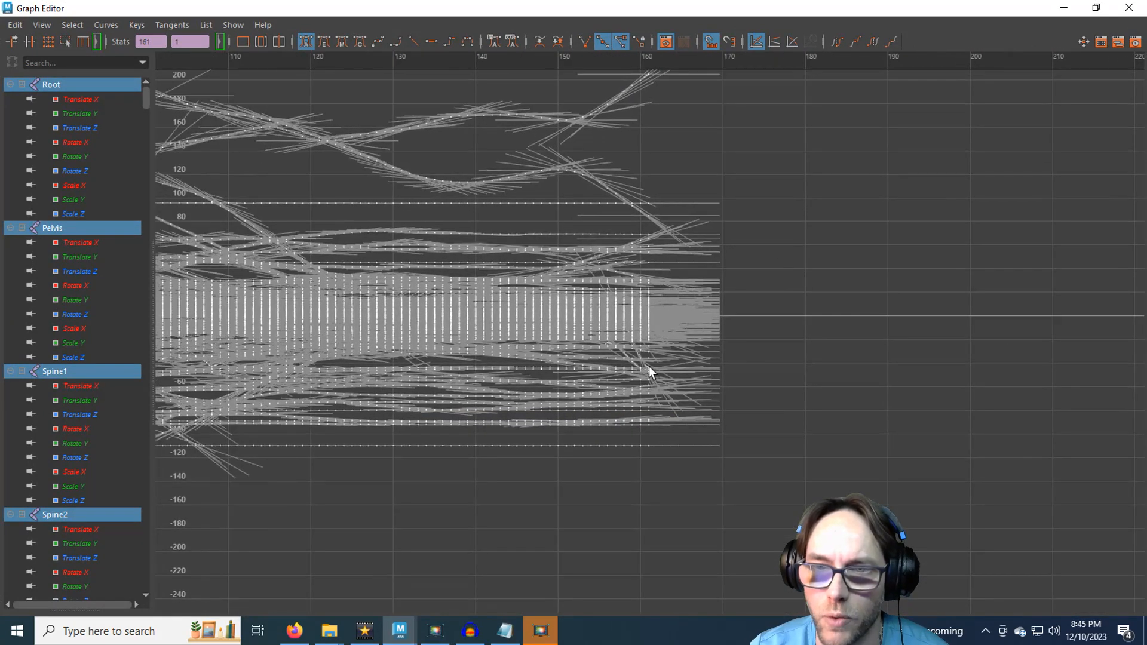
{"action": "middle_click_drag", "start_coordinate": [631, 370], "coordinate": [566, 472], "text": "alt"}
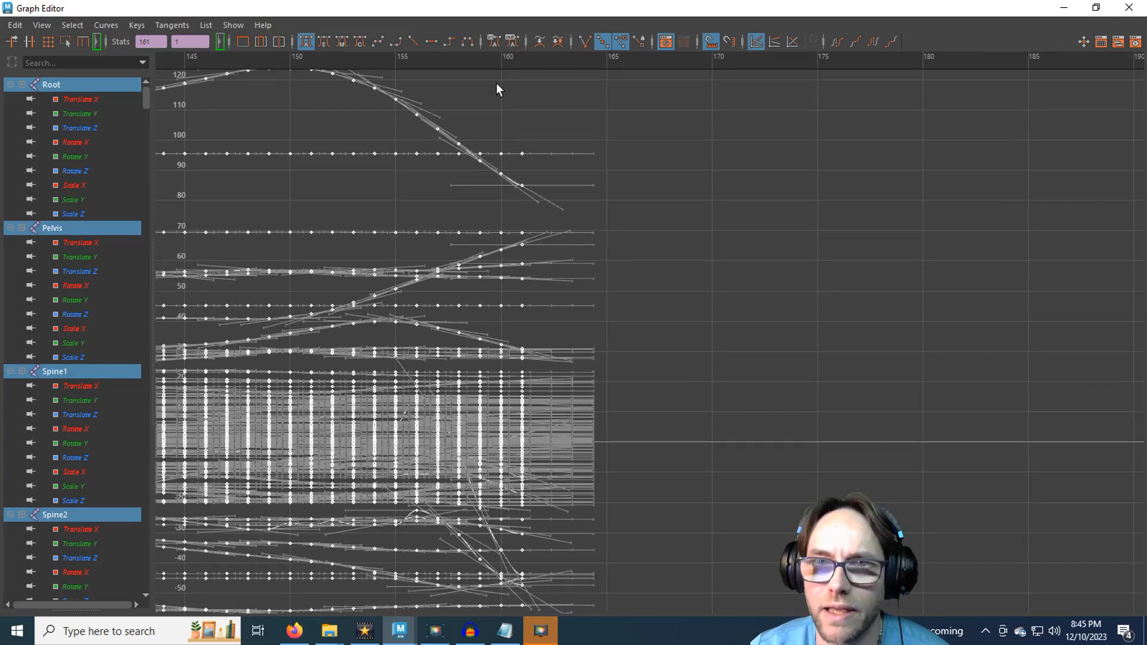
{"action": "left_click", "coordinate": [506, 63]}
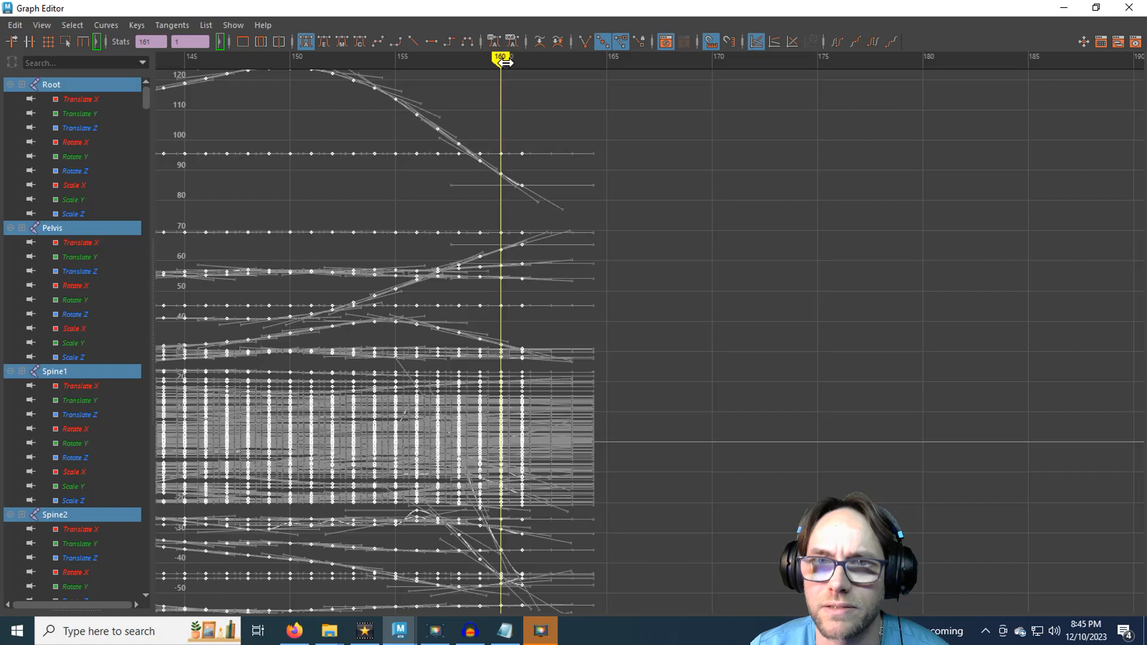
{"action": "left_click_drag", "start_coordinate": [502, 60], "coordinate": [525, 61]}
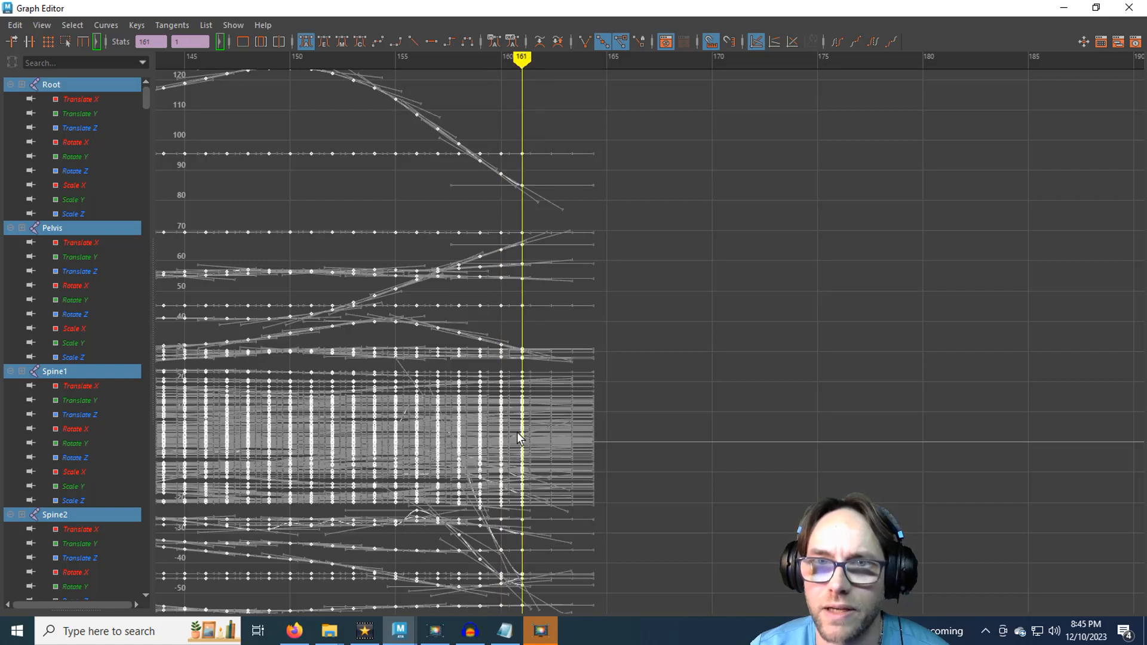
Set the animation end time to 161, with the Graph Editor minimized and then restored as a floating window beside the character.
{"action": "left_click", "coordinate": [1065, 8]}
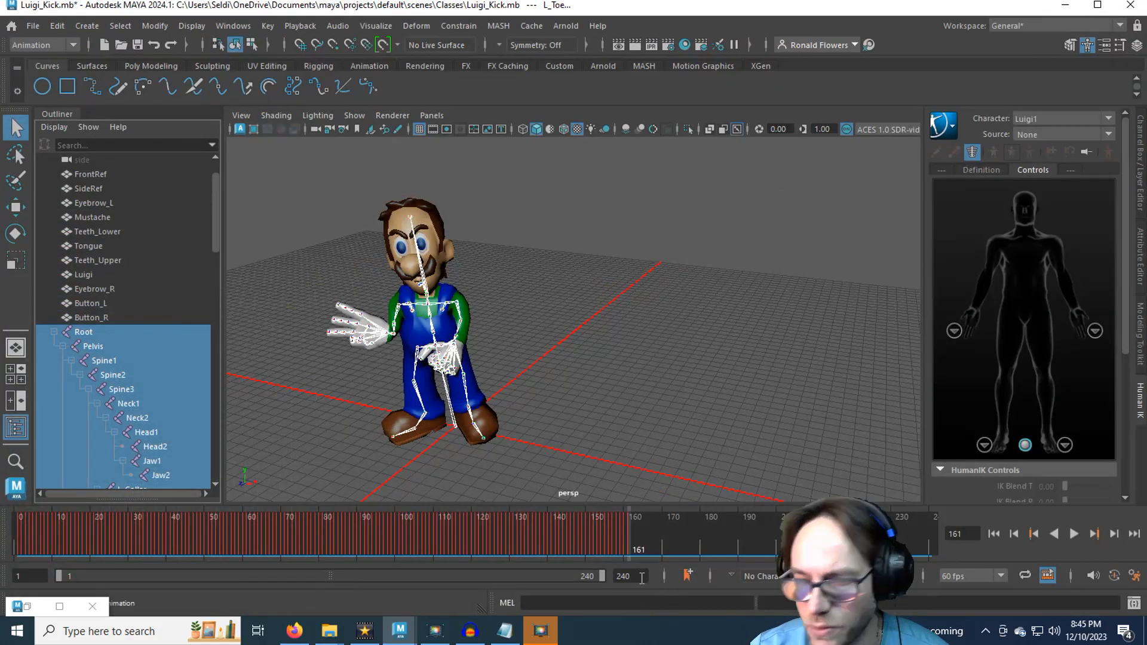
{"action": "type", "text": "161"}
{"action": "key", "text": "Return"}
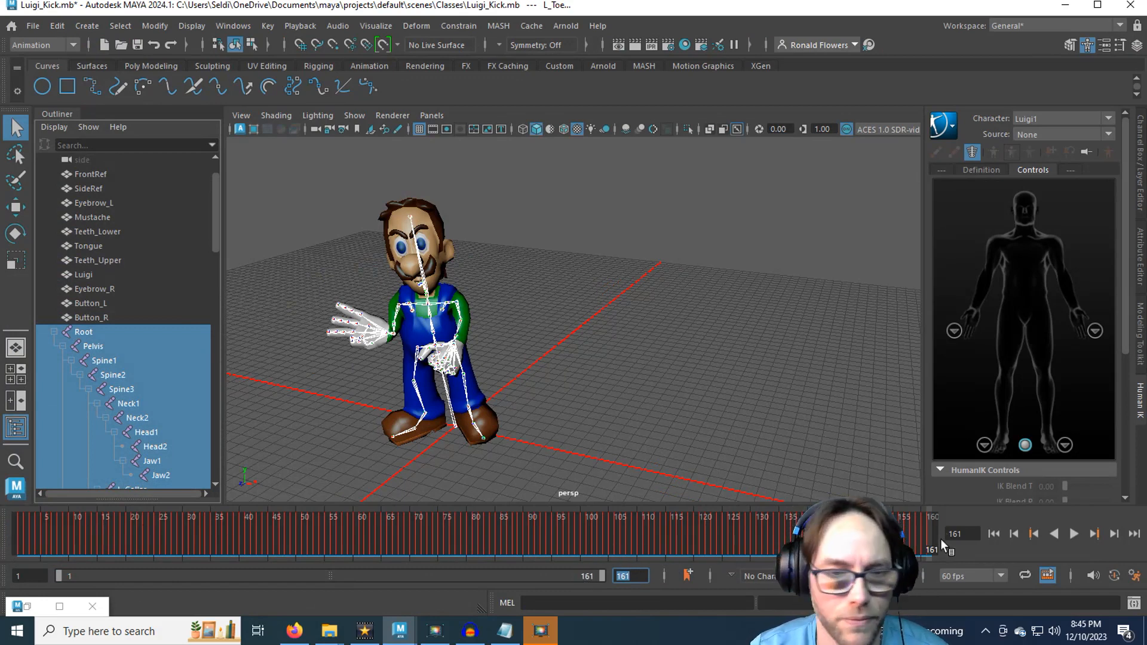
{"action": "left_click", "coordinate": [59, 606]}
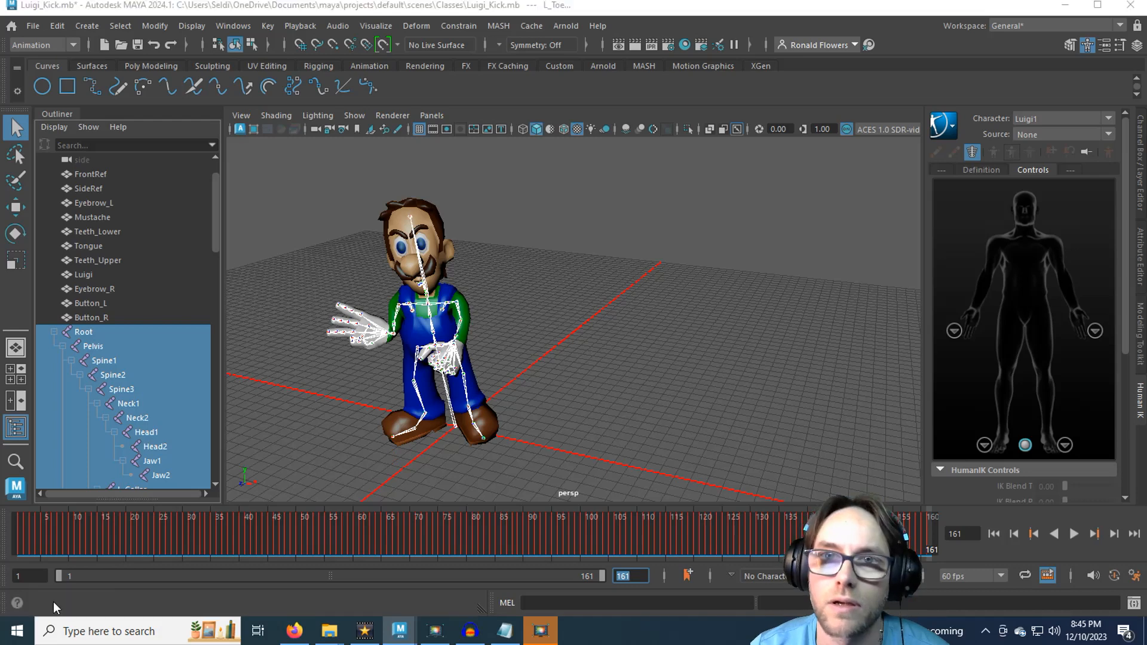
{"action": "left_click_drag", "start_coordinate": [350, 6], "coordinate": [886, 253]}
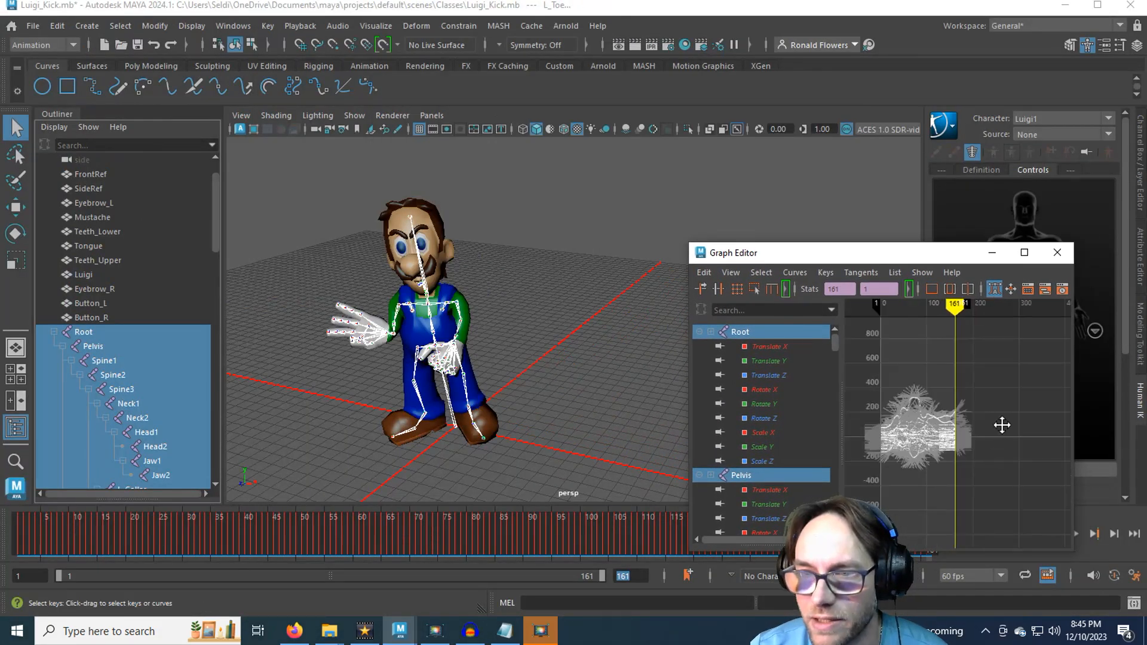
Try to shift all of the skeleton's selected keys down in value together, and undo the shift.
{"action": "scroll", "coordinate": [998, 423], "scroll_direction": "down", "scroll_amount": 4}
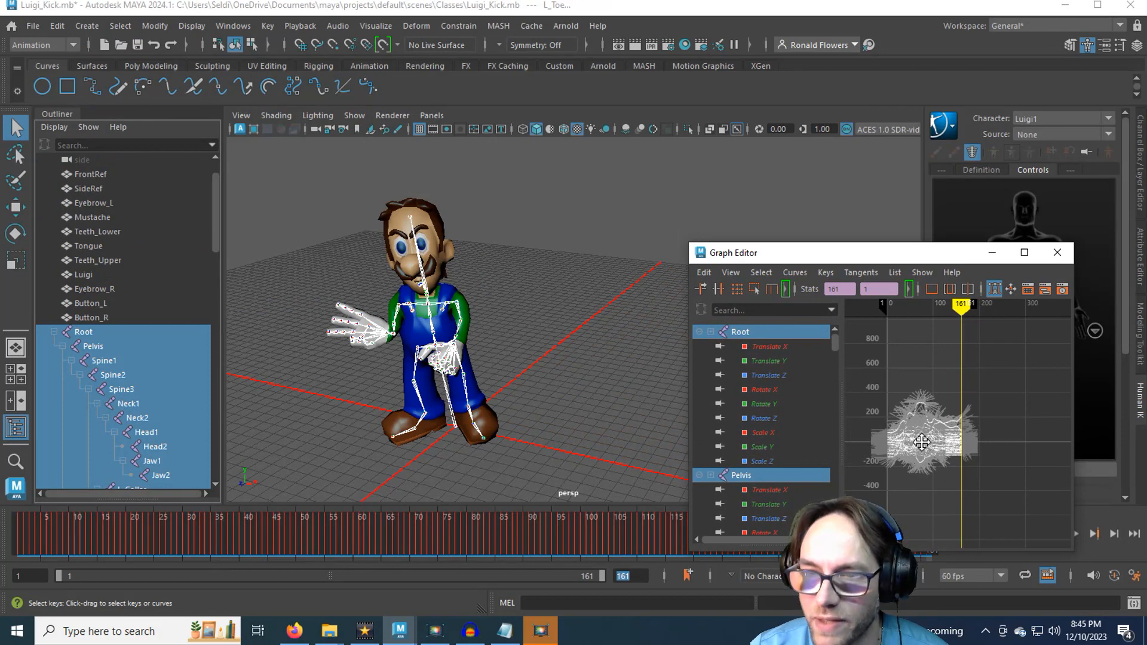
{"action": "key", "text": "w"}
{"action": "middle_click_drag", "start_coordinate": [926, 405], "coordinate": [909, 487]}
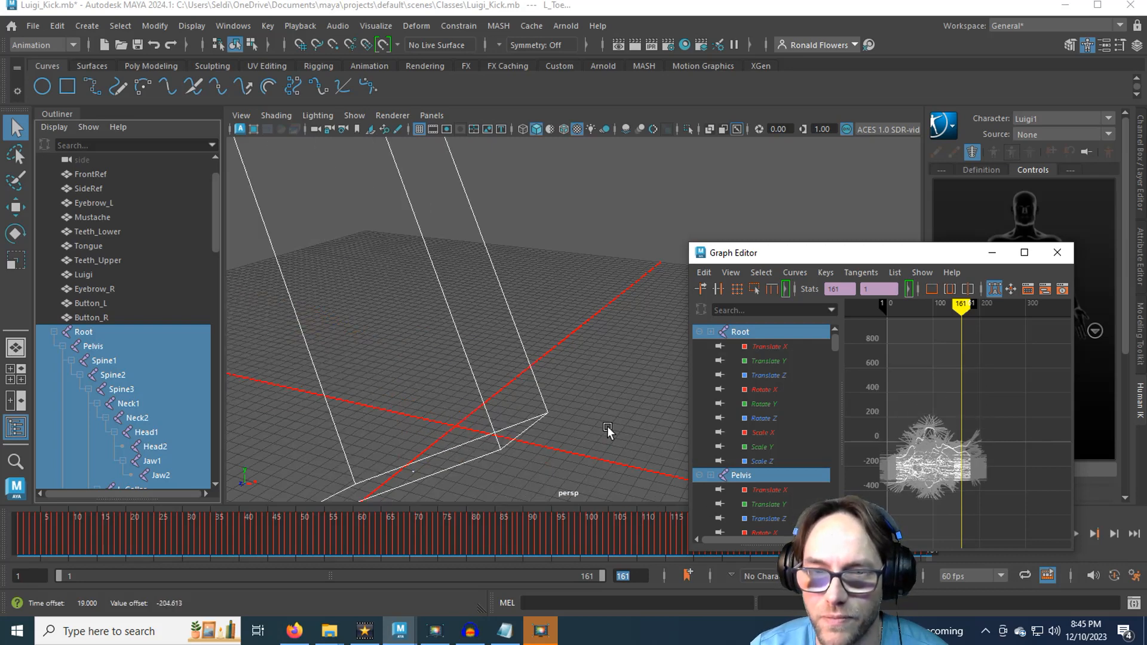
{"action": "key", "text": "ctrl+z"}
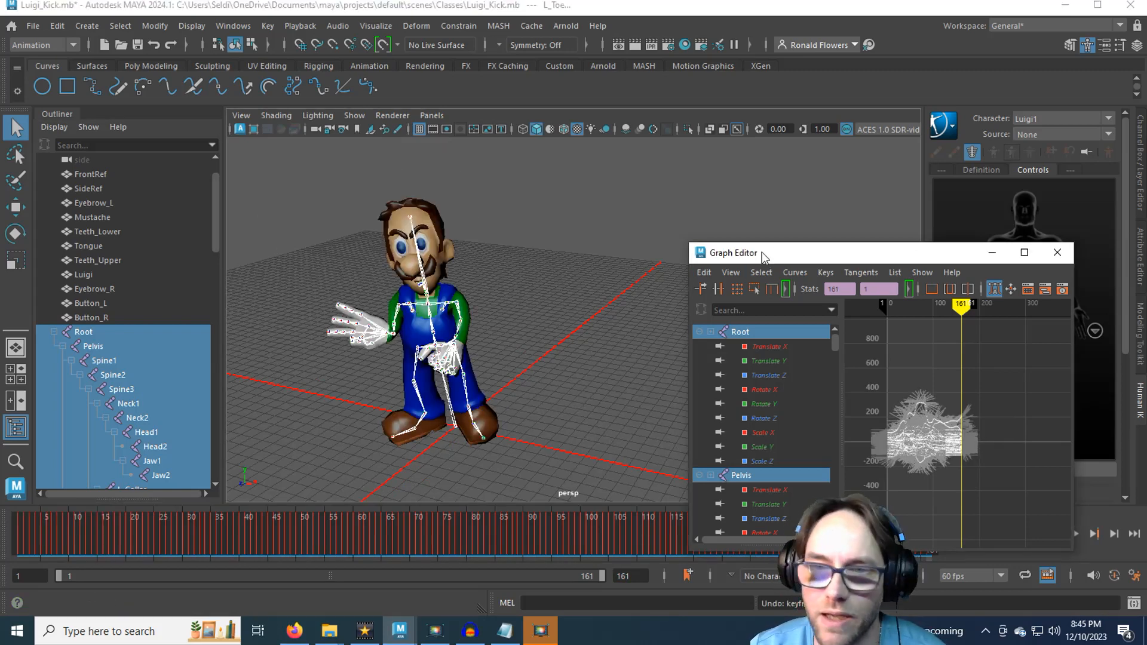
Return to frame 1 and show the whole character in the maximized side view, with the Graph Editor moved out of the way.
{"action": "left_click_drag", "start_coordinate": [762, 252], "coordinate": [637, 178]}
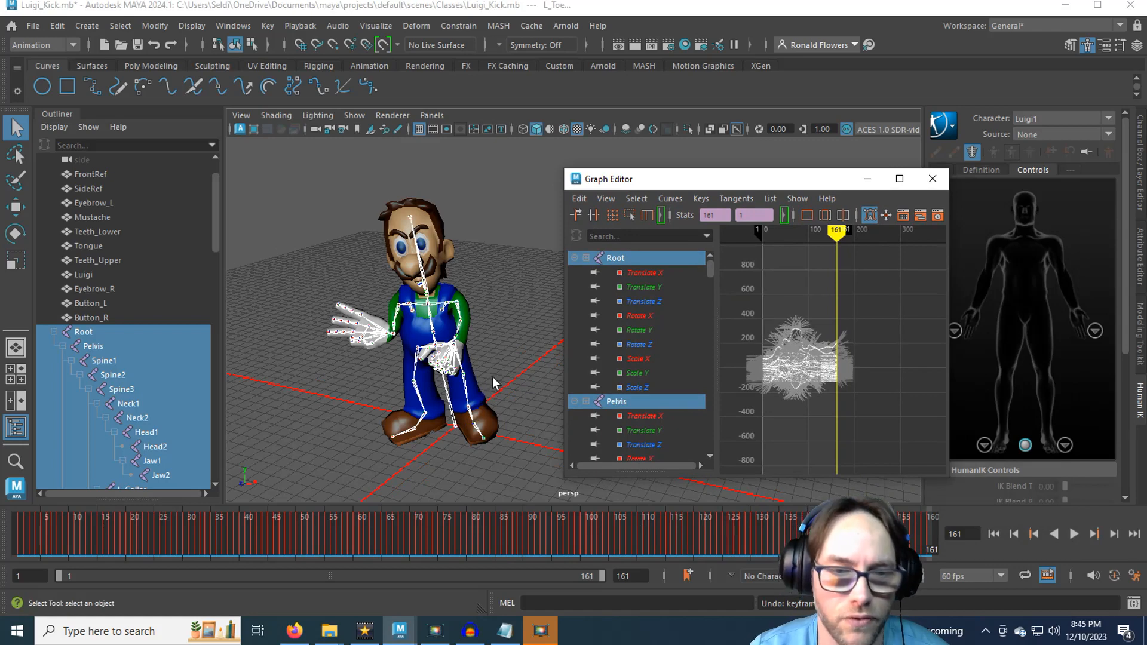
{"action": "left_click_drag", "start_coordinate": [159, 528], "coordinate": [5, 527]}
{"action": "left_click_drag", "start_coordinate": [327, 429], "coordinate": [366, 409], "text": "alt"}
{"action": "key", "text": "space"}
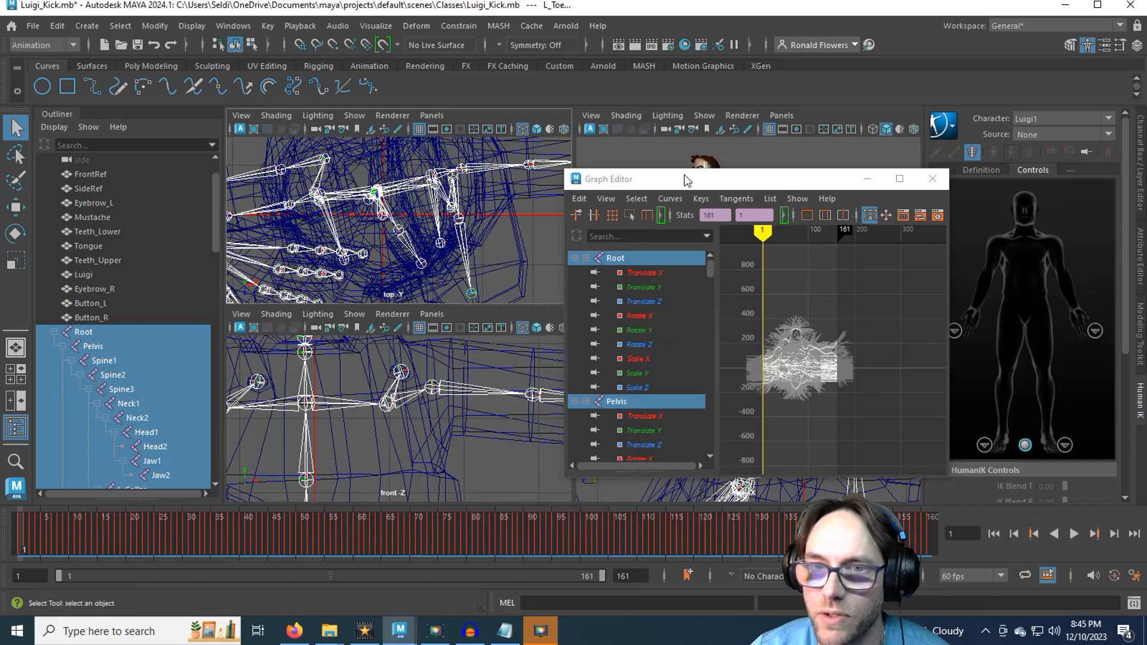
{"action": "left_click_drag", "start_coordinate": [684, 174], "coordinate": [235, 160]}
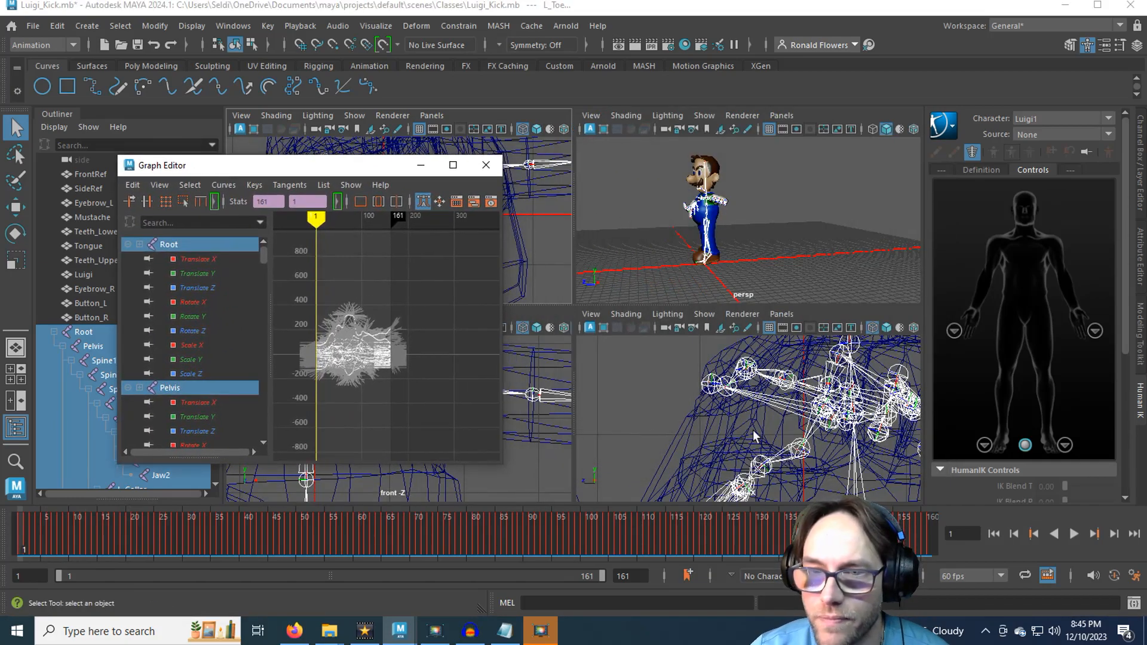
{"action": "key", "text": "space"}
{"action": "scroll", "coordinate": [722, 410], "scroll_direction": "down", "scroll_amount": 8}
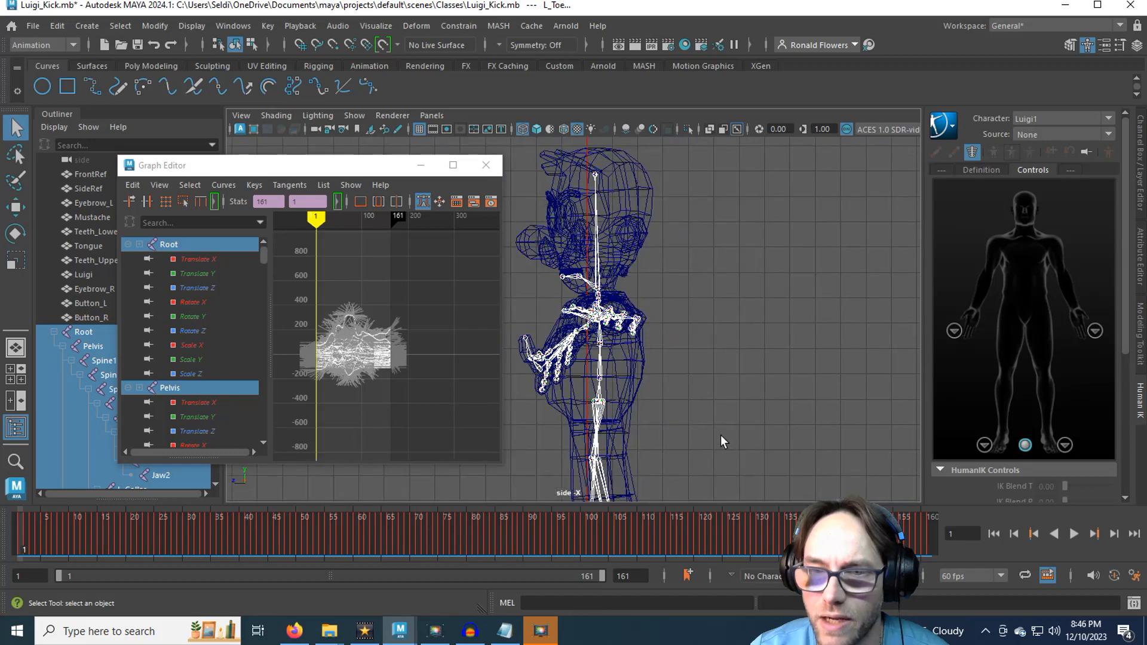
{"action": "middle_click_drag", "start_coordinate": [721, 436], "coordinate": [724, 406], "text": "alt"}
{"action": "scroll", "coordinate": [749, 377], "scroll_direction": "down", "scroll_amount": 1}
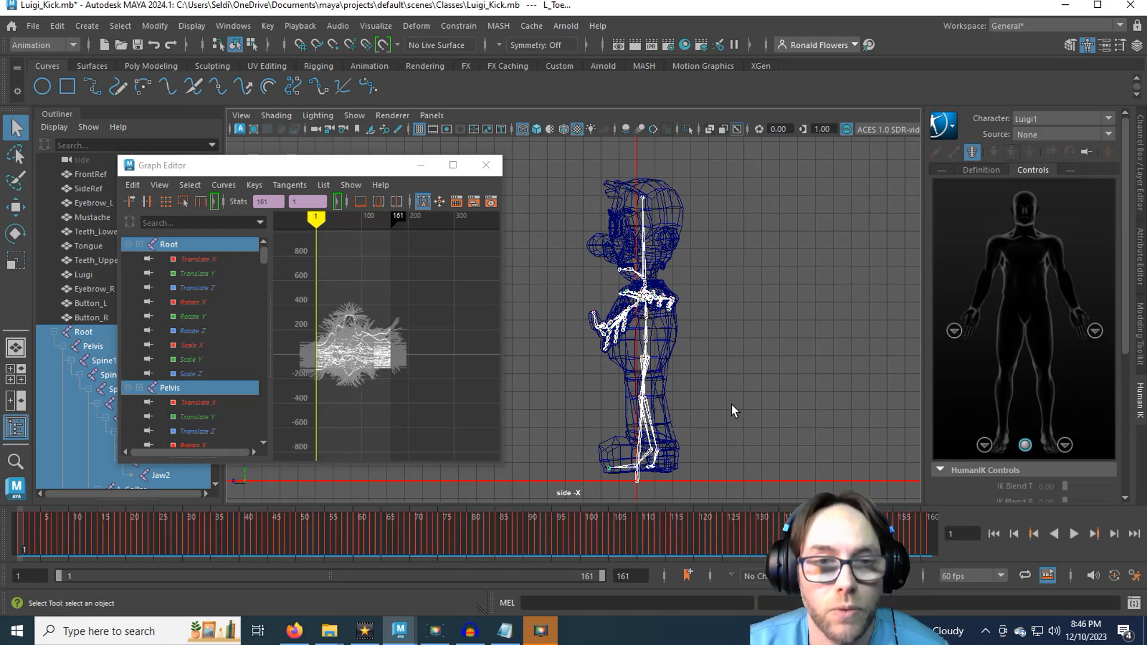
Select only the Pelvis joint, frame its curves in the Graph Editor and activate the Move tool.
{"action": "left_click_drag", "start_coordinate": [286, 170], "coordinate": [324, 175]}
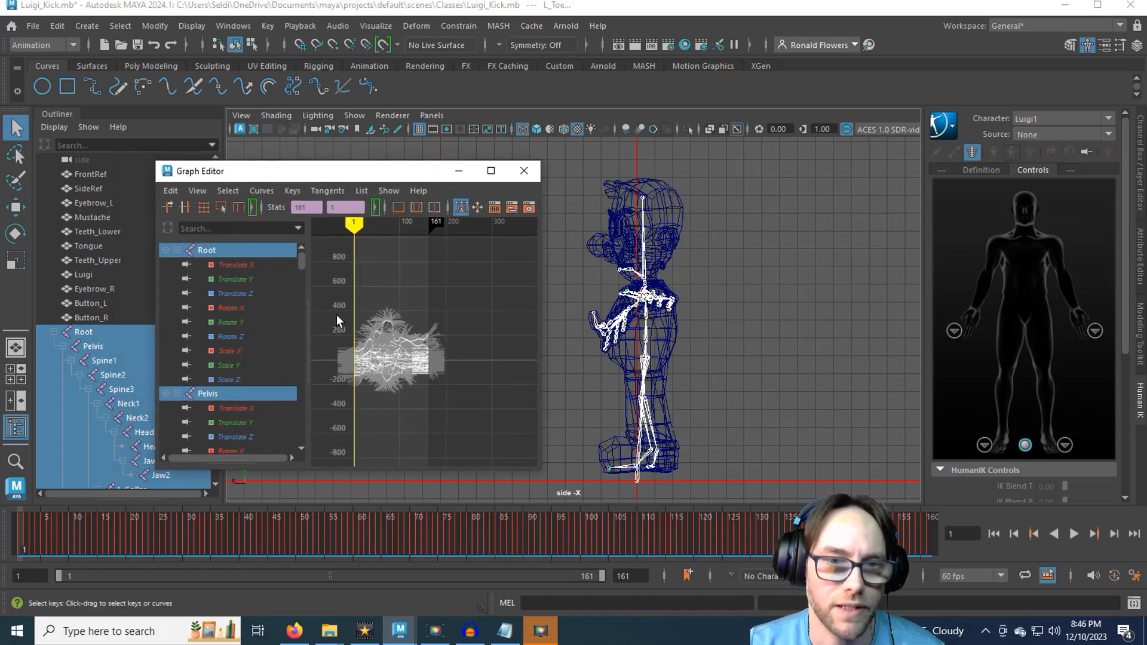
{"action": "left_click", "coordinate": [99, 346]}
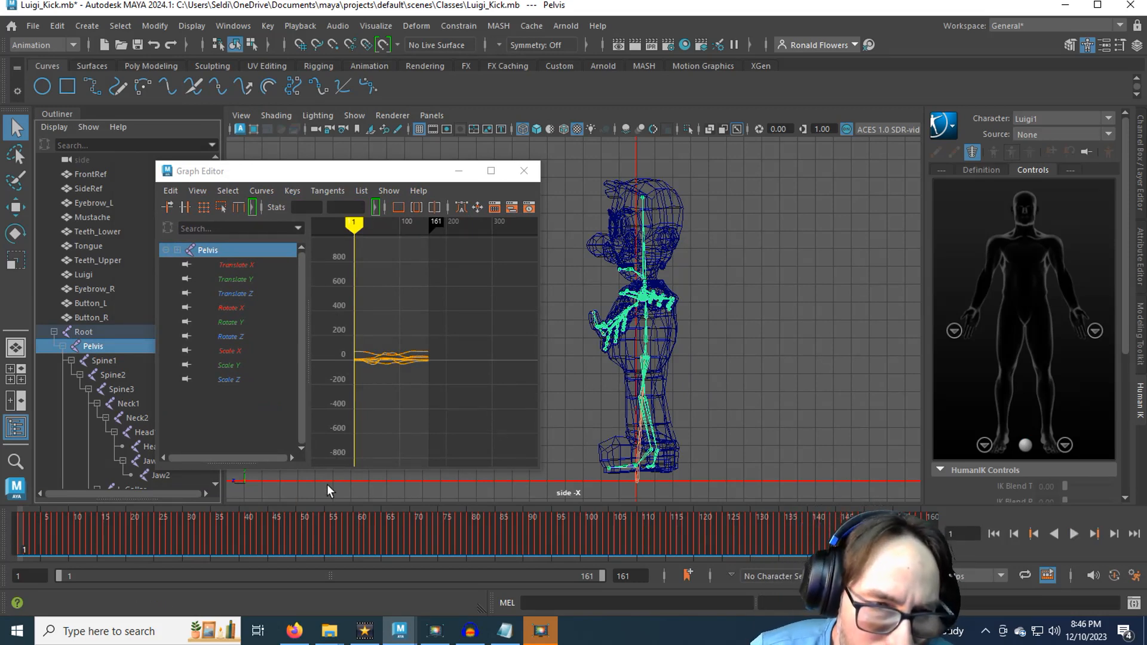
{"action": "key", "text": "f"}
{"action": "key", "text": "w"}
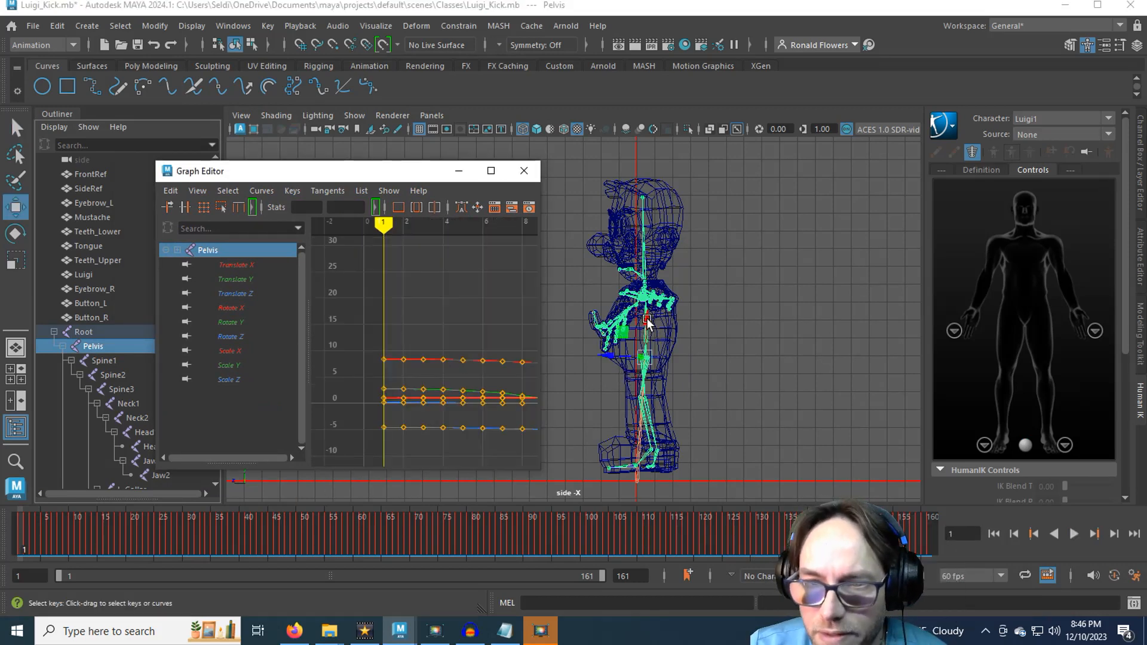
Try to lower the pelvis to ground level frame by frame at frames 1, 2 and 3, and undo these moves.
{"action": "left_click_drag", "start_coordinate": [647, 319], "coordinate": [647, 328]}
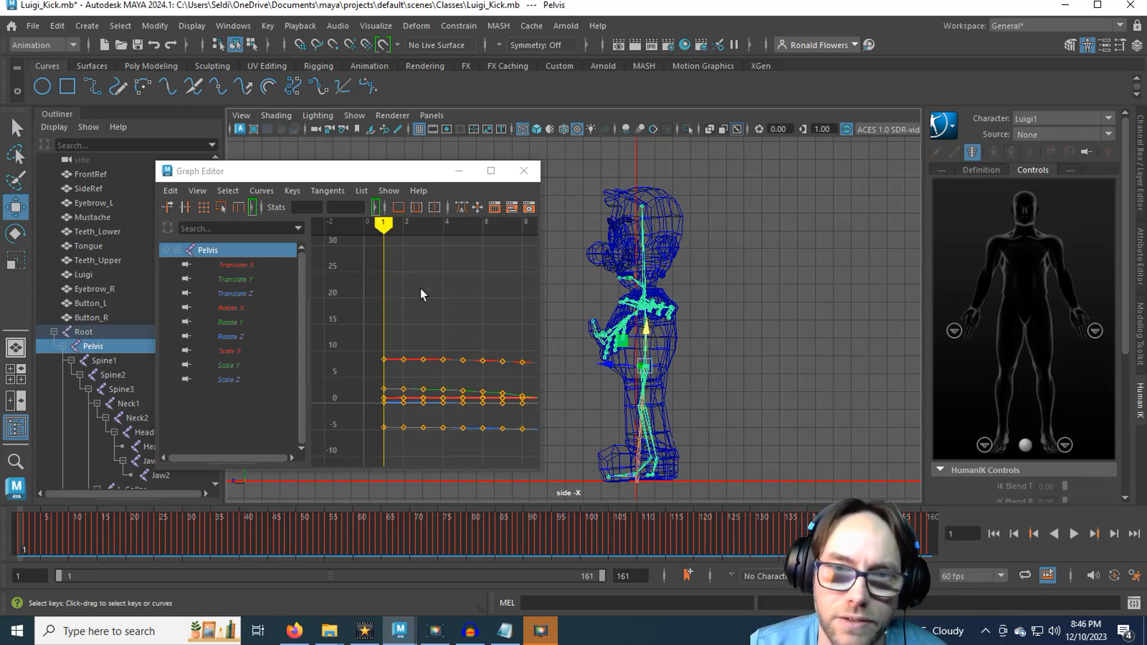
{"action": "left_click_drag", "start_coordinate": [383, 225], "coordinate": [398, 230]}
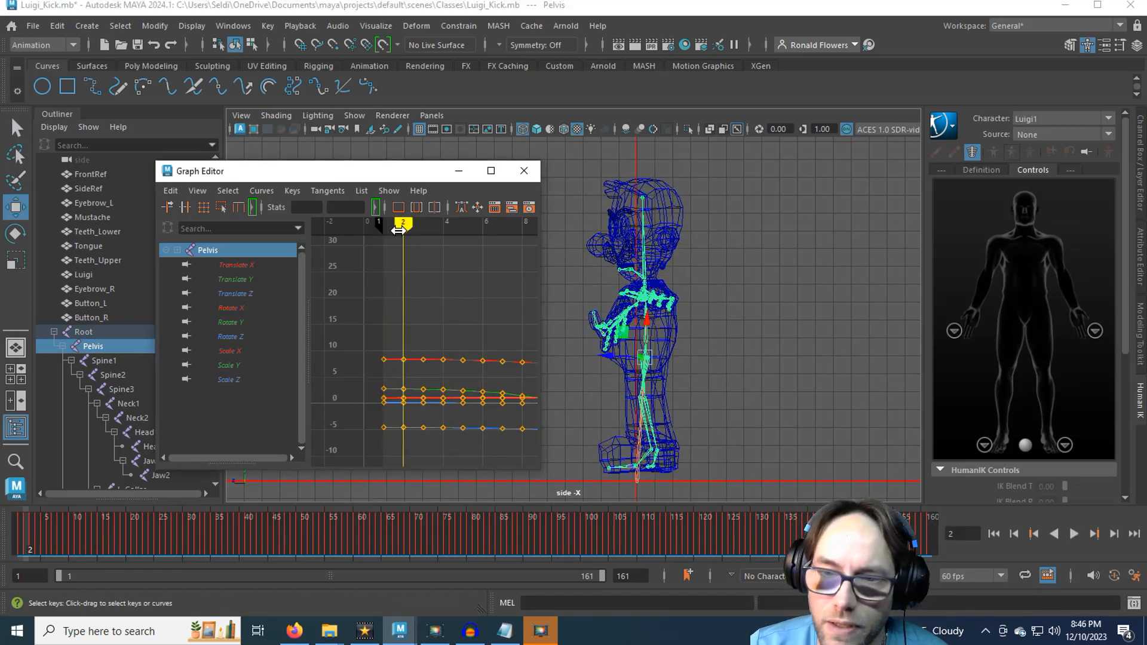
{"action": "left_click_drag", "start_coordinate": [647, 326], "coordinate": [645, 334]}
{"action": "left_click_drag", "start_coordinate": [403, 226], "coordinate": [420, 229]}
{"action": "left_click_drag", "start_coordinate": [644, 321], "coordinate": [646, 332]}
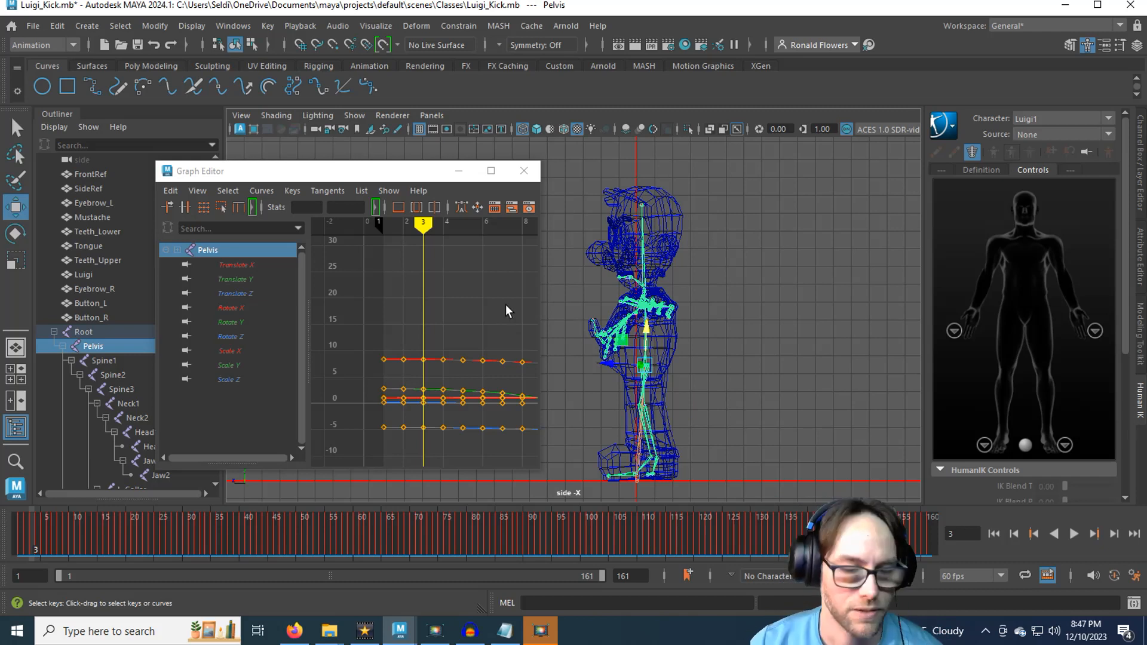
{"action": "key", "text": "ctrl+z"}
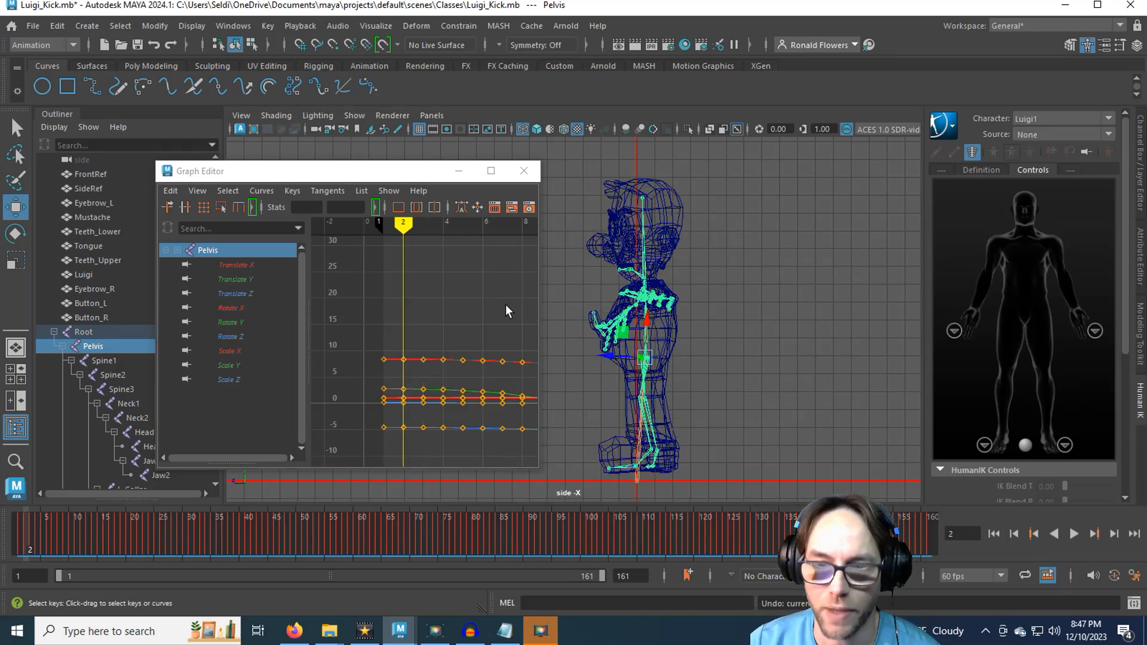
{"action": "key", "text": "ctrl+z"}
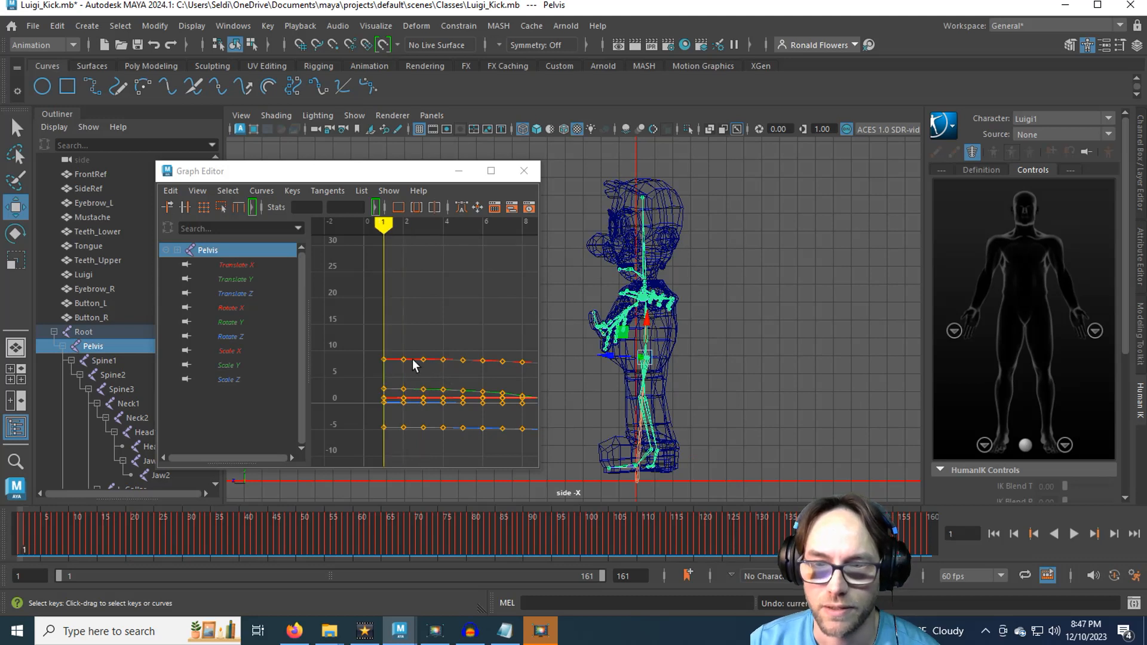
{"action": "mouse_move", "coordinate": [388, 248]}
{"action": "left_mouse_down"}
{"action": "mouse_move", "coordinate": [421, 248]}
{"action": "mouse_move", "coordinate": [383, 247]}
{"action": "left_mouse_up"}
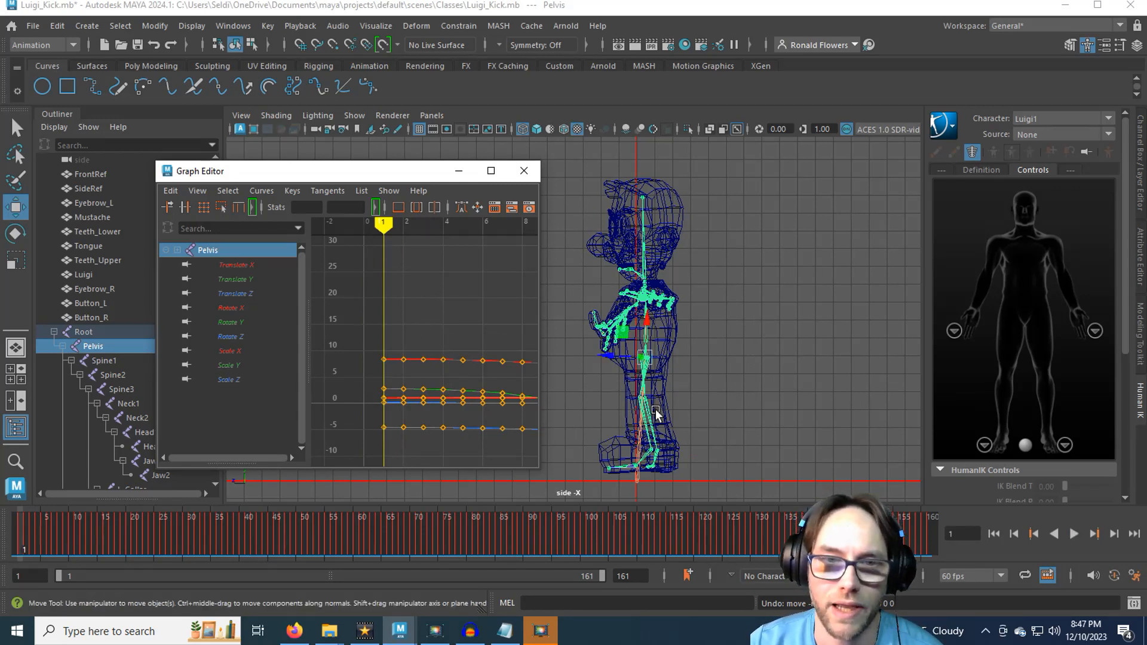
Switch back to the maximized perspective view and place the Graph Editor beside the character, viewing him from the front.
{"action": "left_click", "coordinate": [737, 325]}
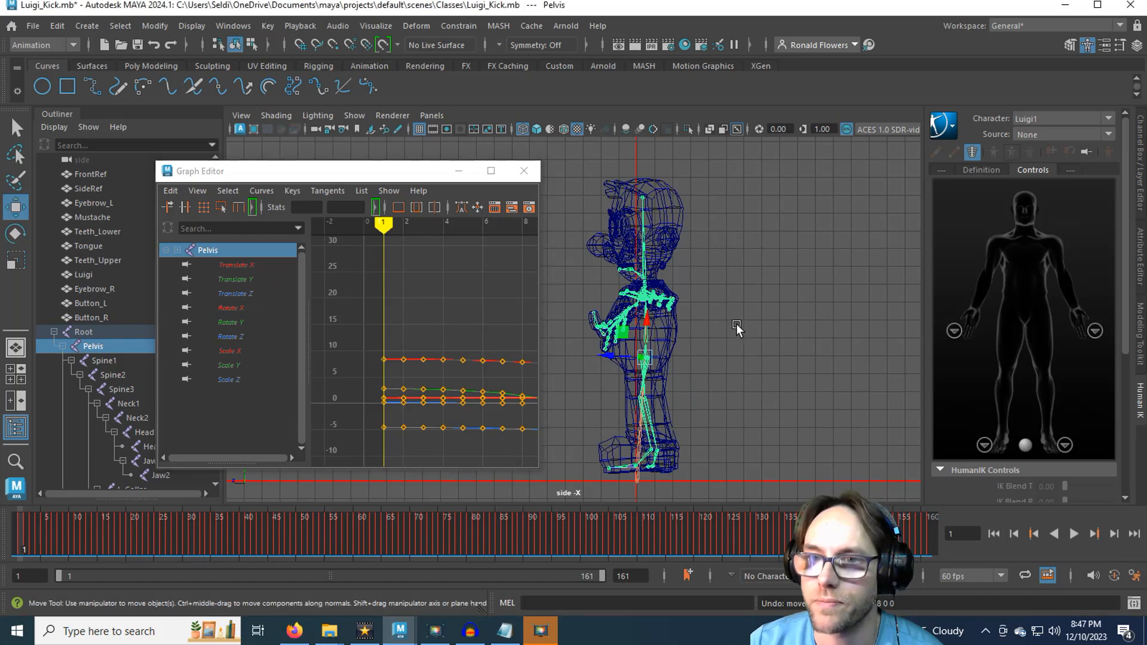
{"action": "key", "text": "space"}
{"action": "key", "text": "space"}
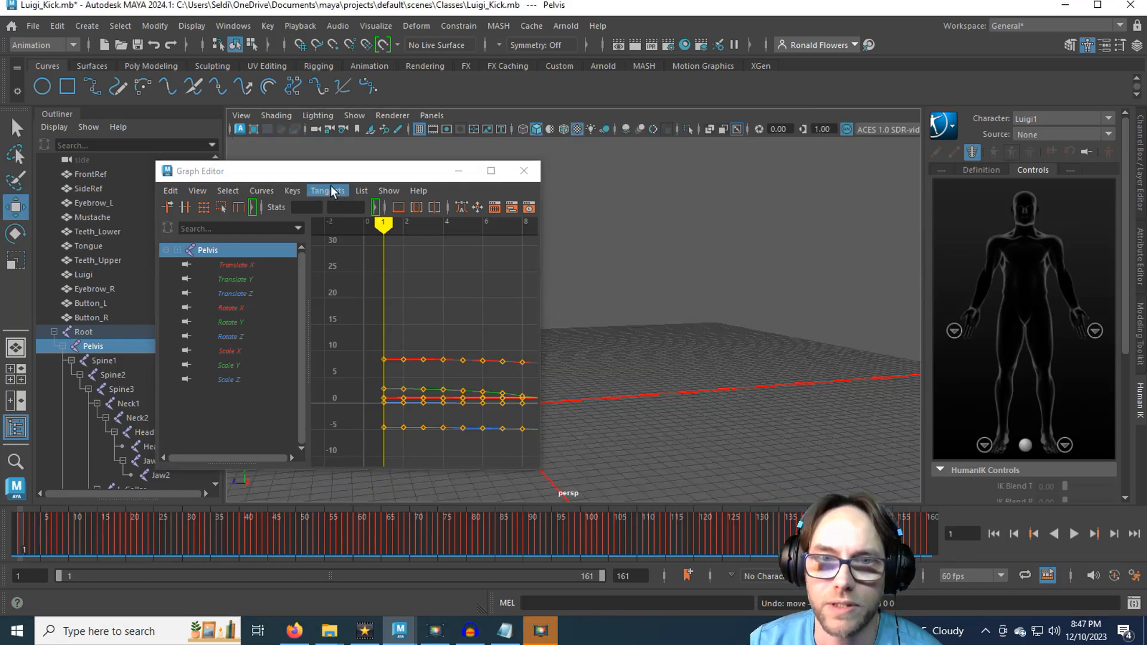
{"action": "left_click_drag", "start_coordinate": [317, 174], "coordinate": [871, 200]}
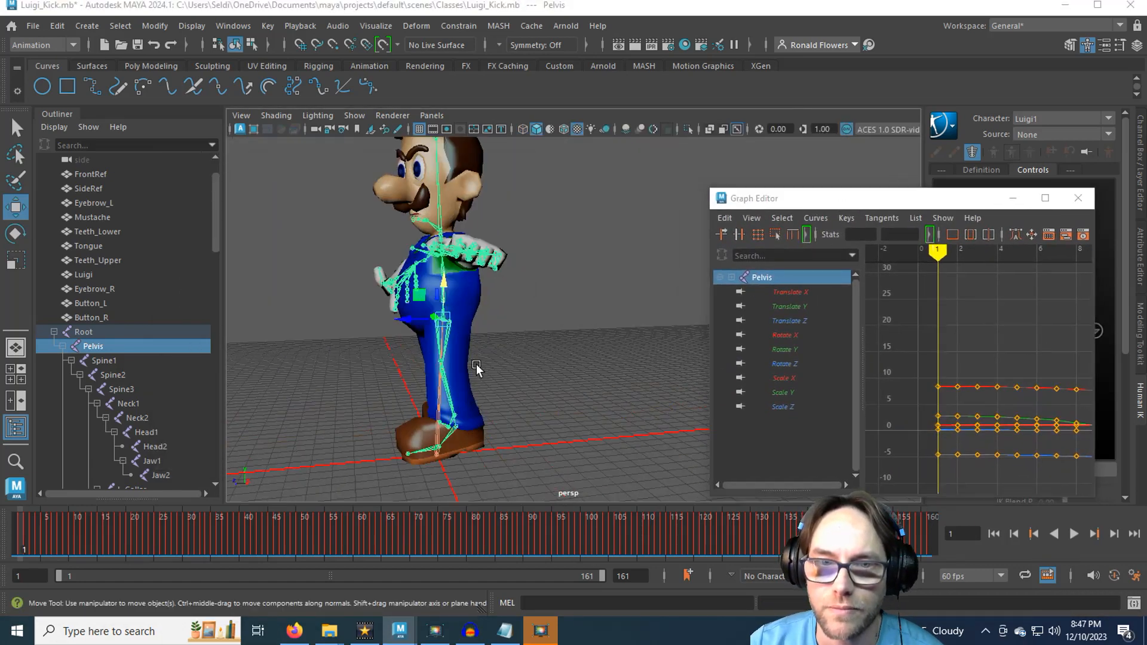
{"action": "left_click_drag", "start_coordinate": [476, 368], "coordinate": [577, 358], "text": "alt"}
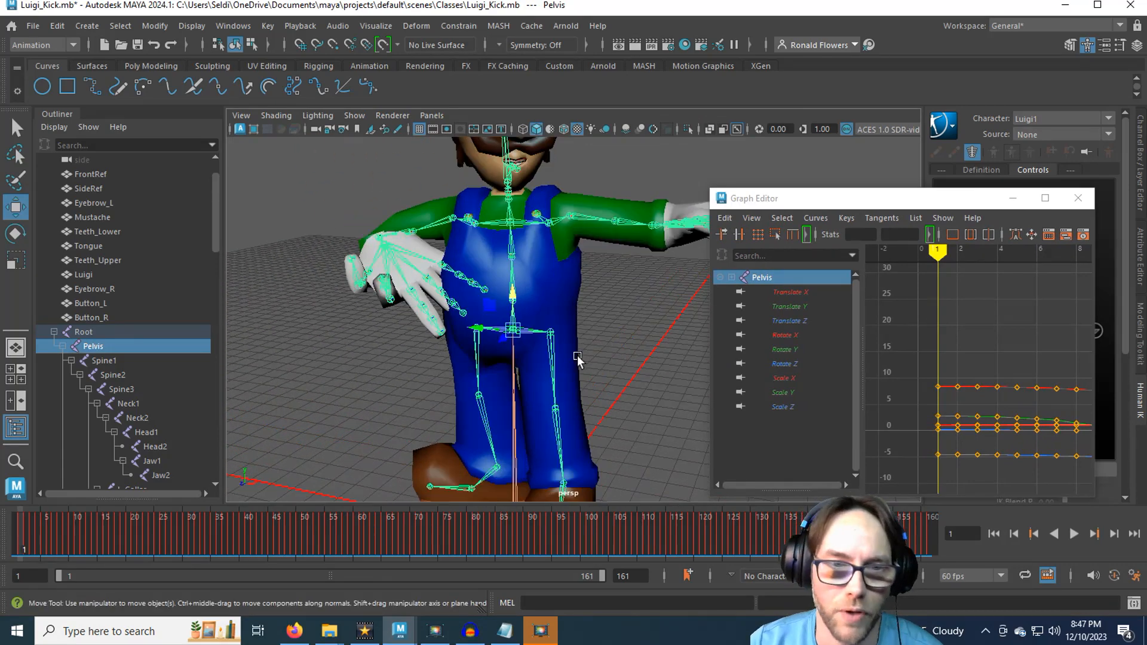
Set the Move tool's axis orientation to World for the selected Pelvis joint.
{"action": "left_click", "coordinate": [129, 348]}
{"action": "left_click_drag", "start_coordinate": [411, 397], "coordinate": [343, 376], "text": "alt"}
{"action": "scroll", "coordinate": [356, 379], "scroll_direction": "up", "scroll_amount": 2}
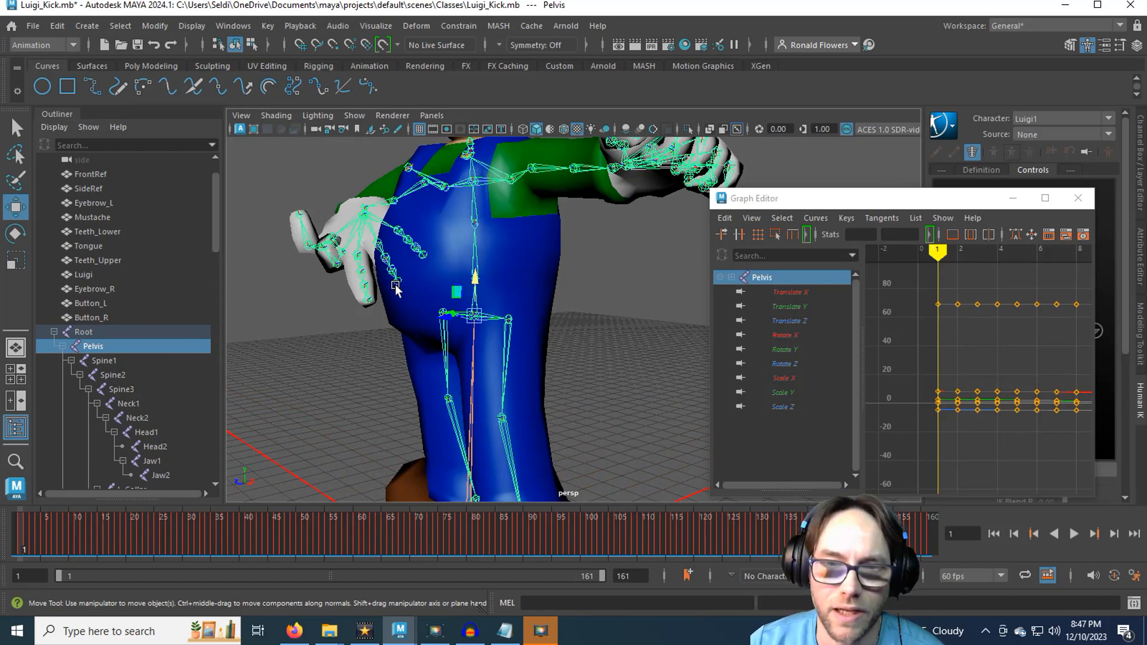
{"action": "left_click", "coordinate": [611, 337]}
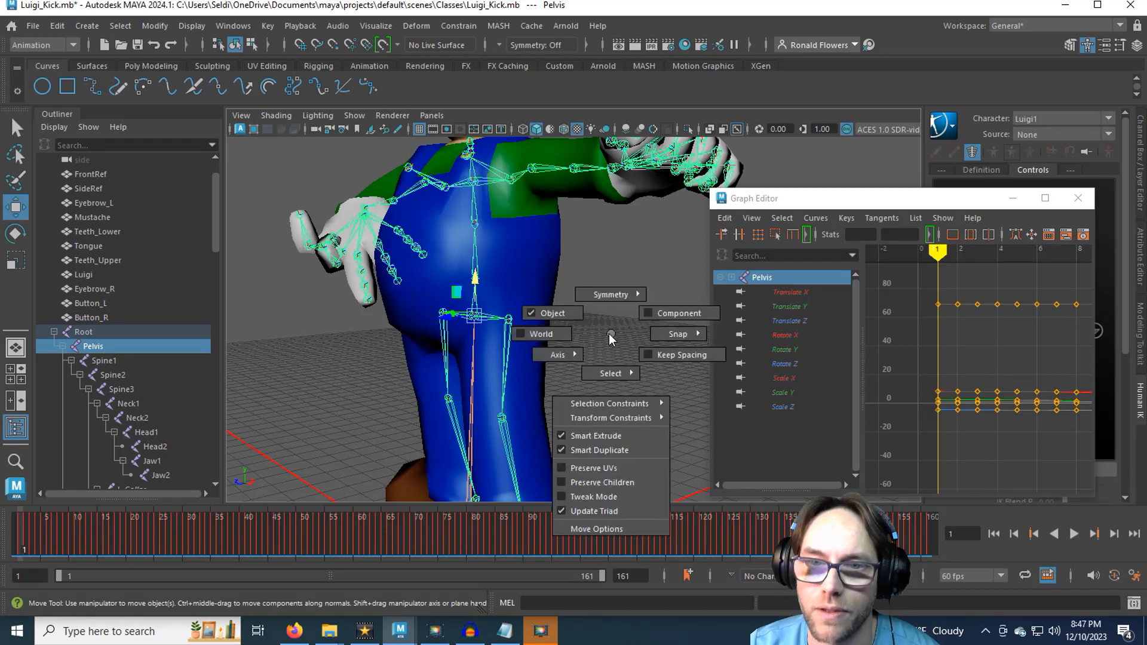
{"action": "left_click", "coordinate": [553, 335]}
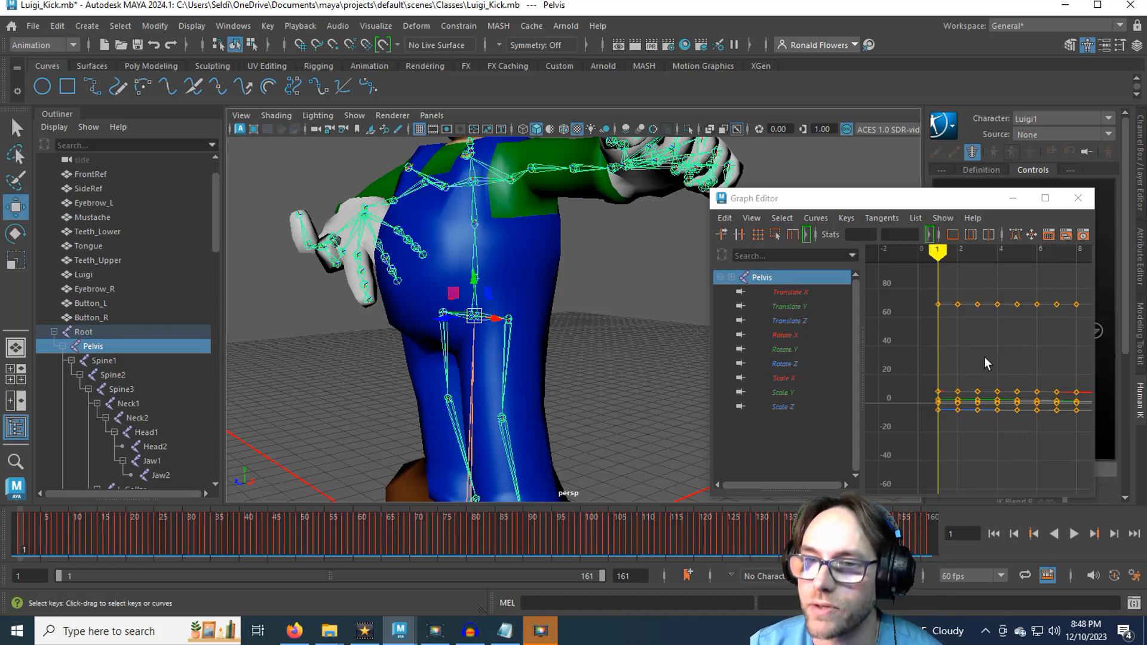
Examine the Pelvis joint's Translate Z, Rotate X and Scale X curves one at a time in the Graph Editor.
{"action": "left_click", "coordinate": [789, 321]}
{"action": "key", "text": "f"}
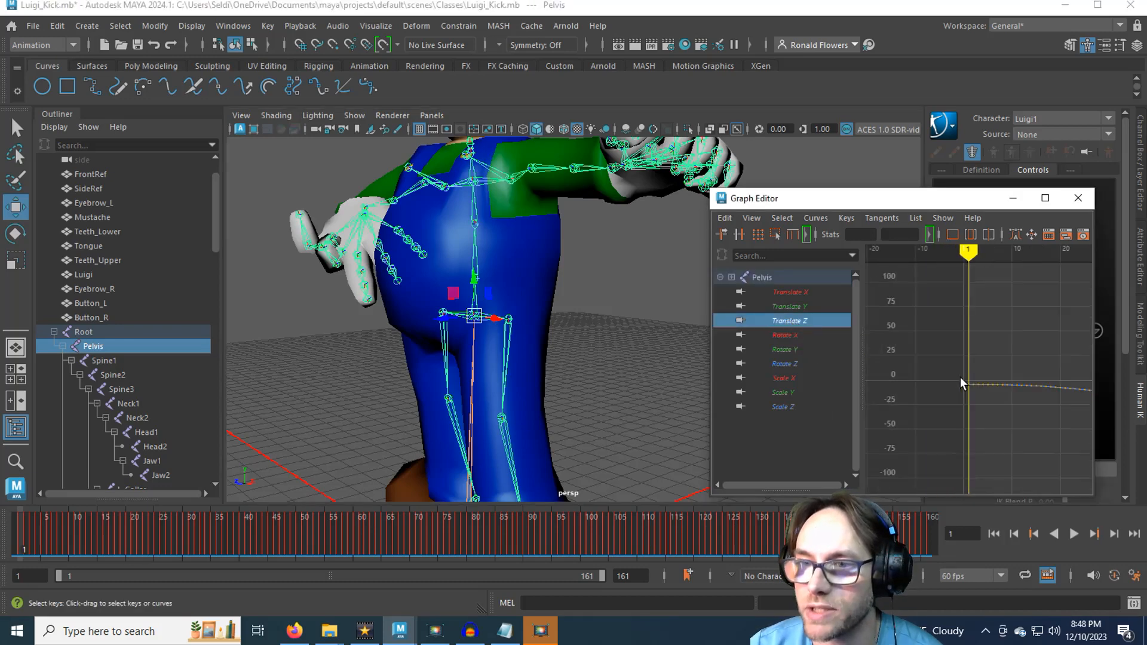
{"action": "left_click_drag", "start_coordinate": [895, 201], "coordinate": [730, 191]}
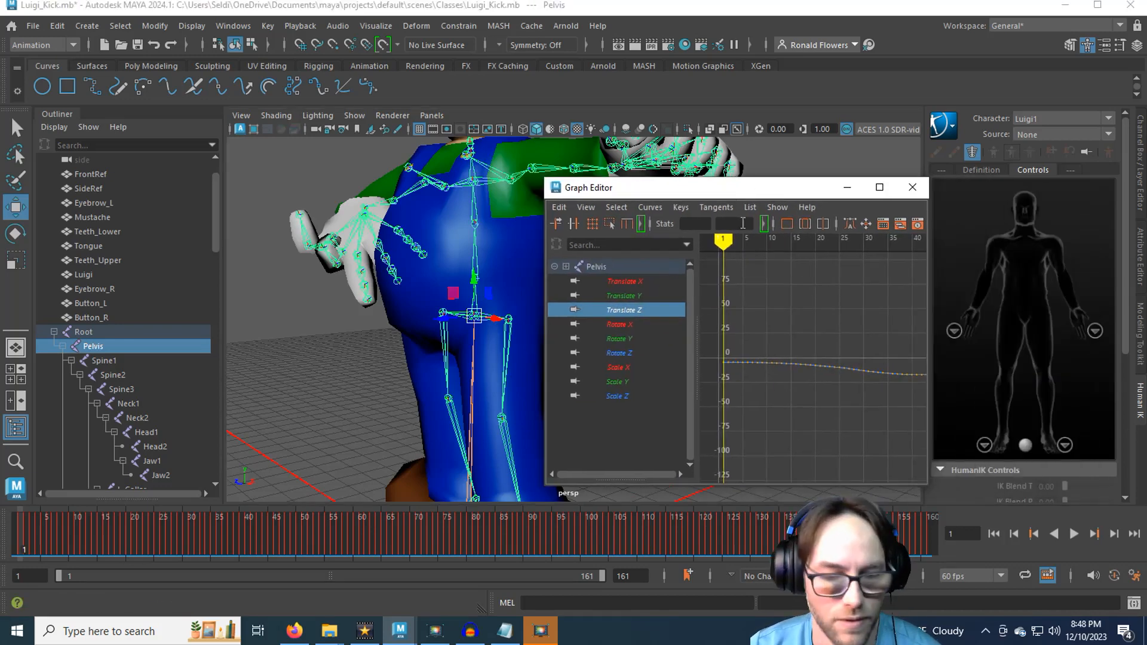
{"action": "scroll", "coordinate": [818, 337], "scroll_direction": "down", "scroll_amount": 7}
{"action": "middle_click_drag", "start_coordinate": [834, 322], "coordinate": [795, 315], "text": "alt"}
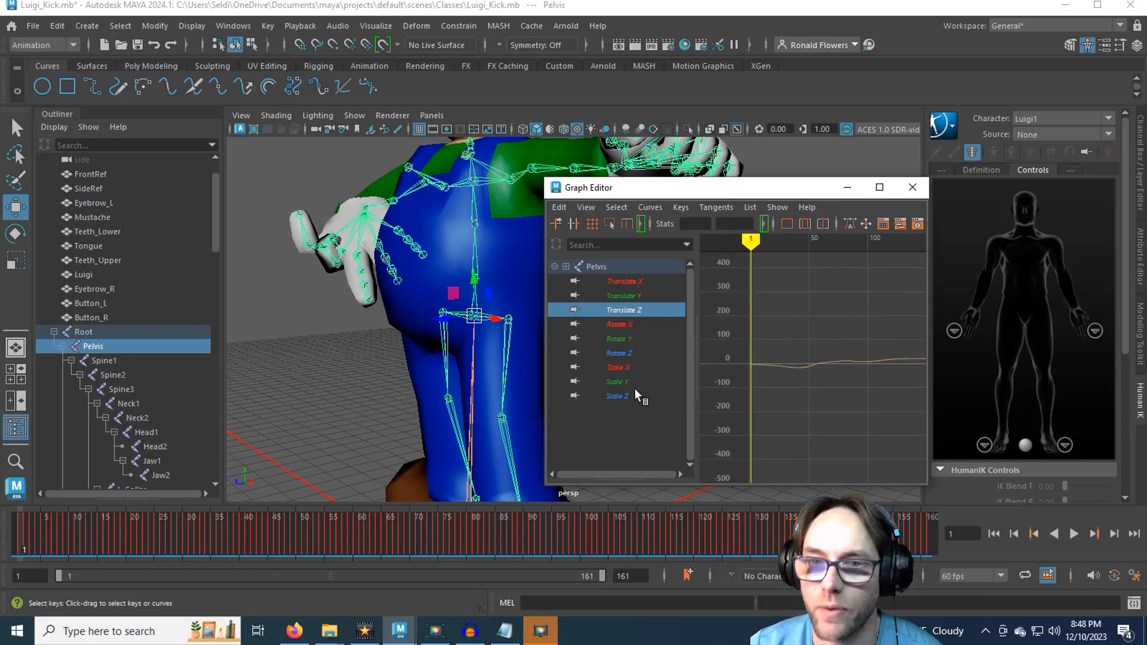
{"action": "left_click", "coordinate": [622, 326]}
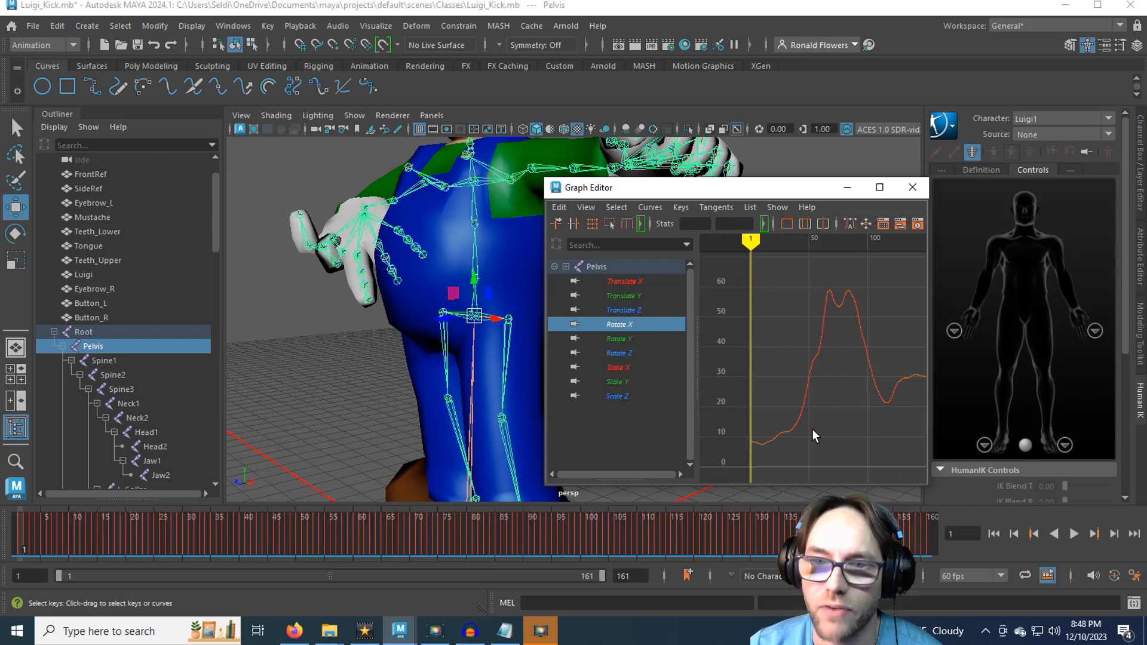
{"action": "left_click", "coordinate": [626, 367]}
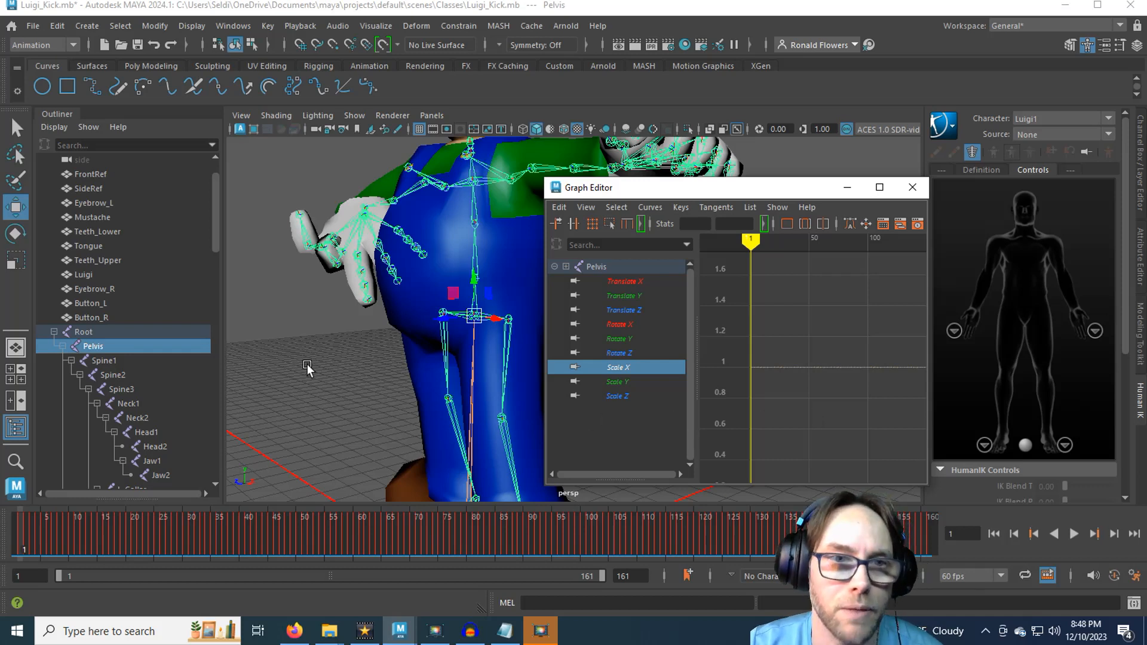
Set the Move tool's axis orientation to Object for the selected Pelvis joint.
{"action": "left_click", "coordinate": [12, 213]}
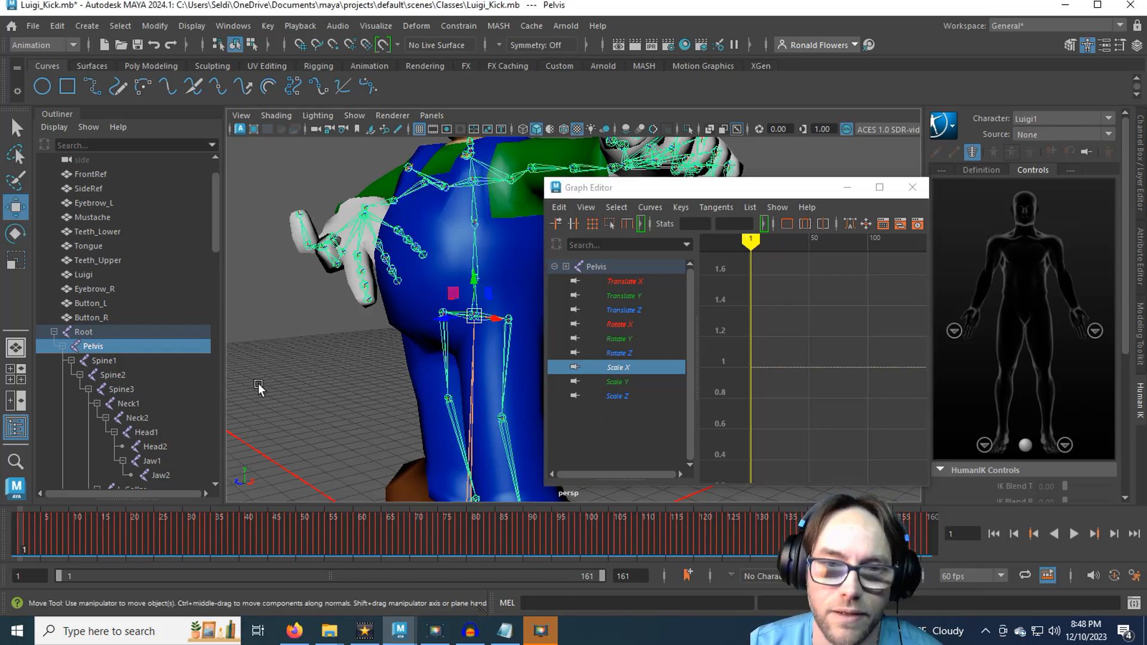
{"action": "left_click_drag", "start_coordinate": [285, 343], "coordinate": [227, 351]}
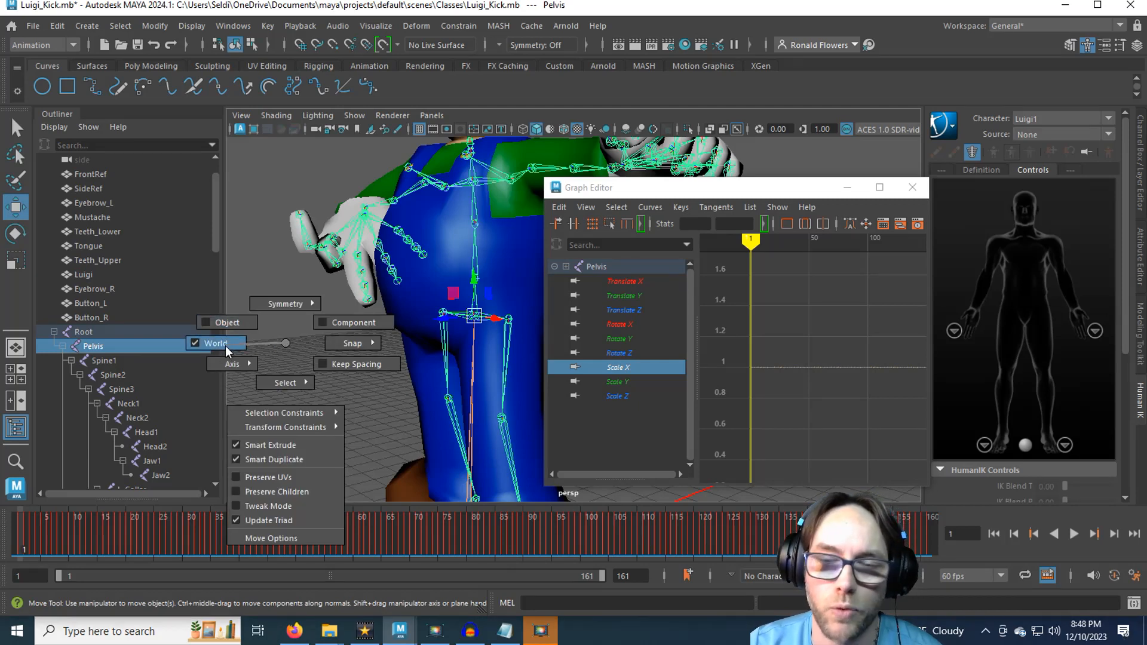
{"action": "left_click_drag", "start_coordinate": [228, 344], "coordinate": [230, 329]}
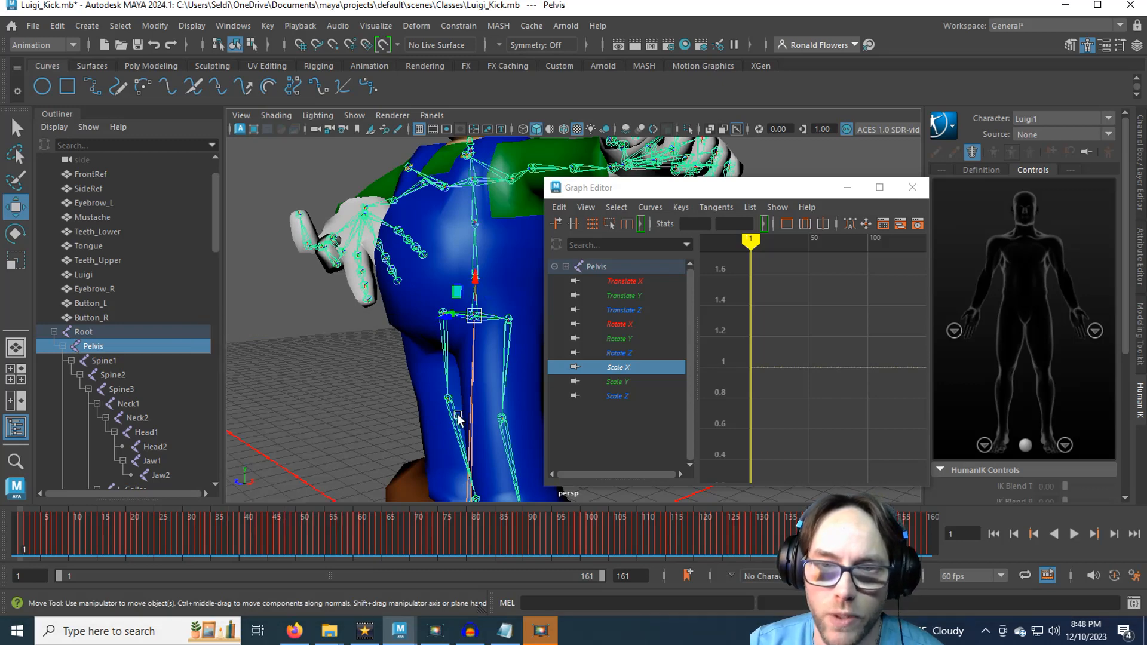
Compare the Move axes of the L_Hip joint with those of the Pelvis by selecting each joint in turn.
{"action": "left_click_drag", "start_coordinate": [321, 366], "coordinate": [378, 392], "text": "alt"}
{"action": "middle_click_drag", "start_coordinate": [378, 392], "coordinate": [332, 361], "text": "alt"}
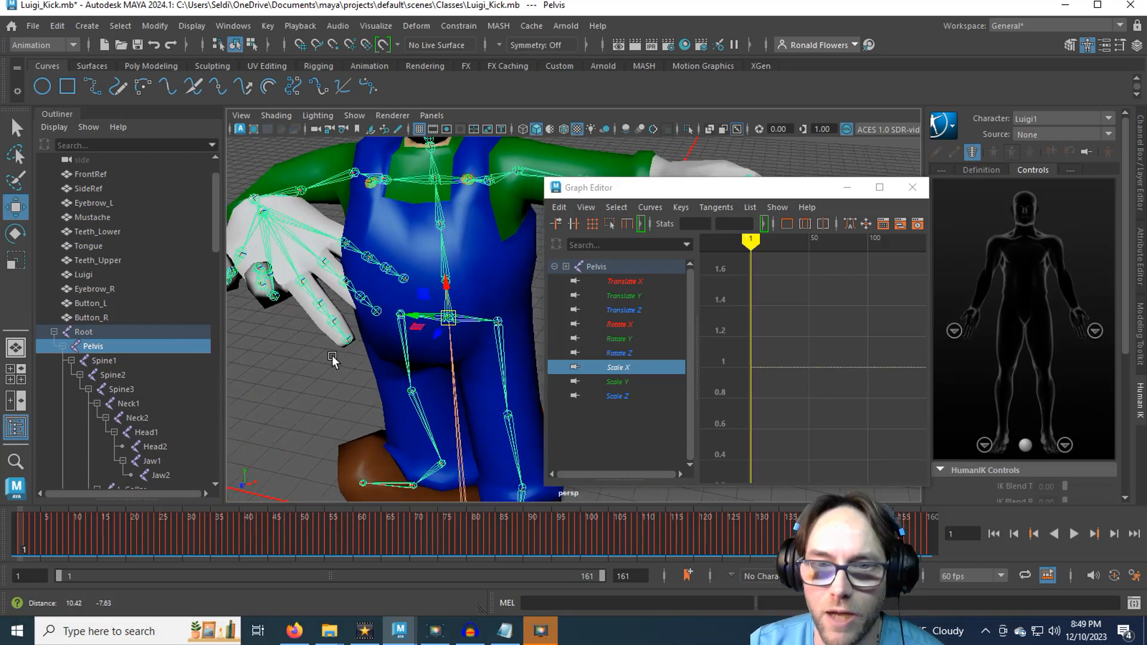
{"action": "scroll", "coordinate": [339, 361], "scroll_direction": "up", "scroll_amount": 3}
{"action": "left_click_drag", "start_coordinate": [396, 384], "coordinate": [410, 358], "text": "alt"}
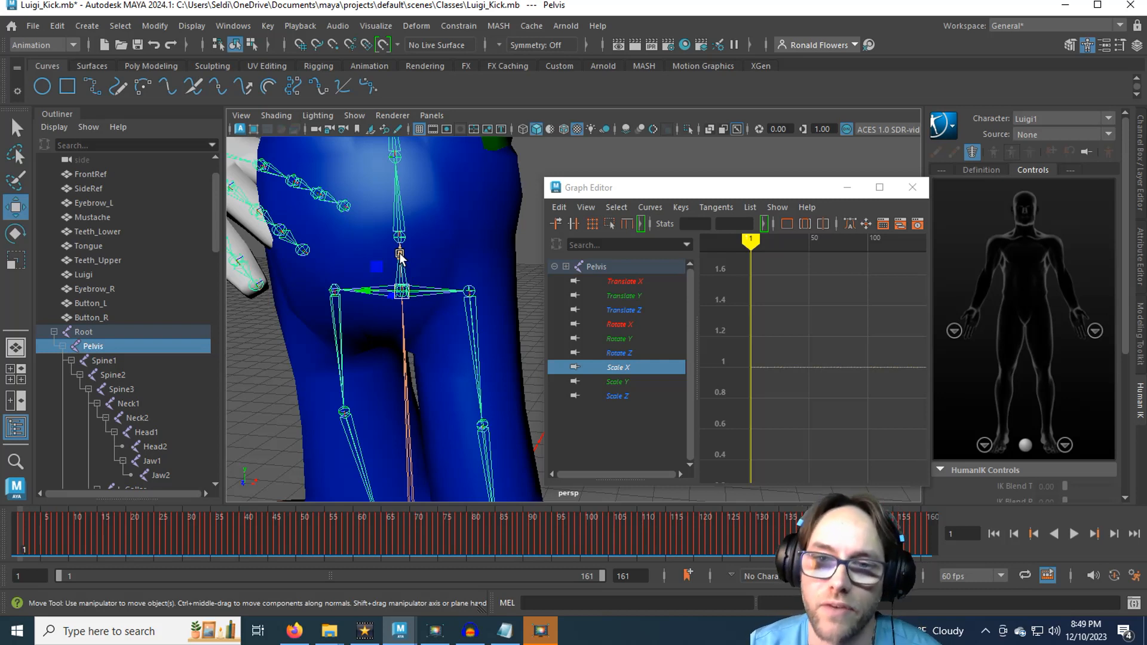
{"action": "left_click", "coordinate": [469, 291]}
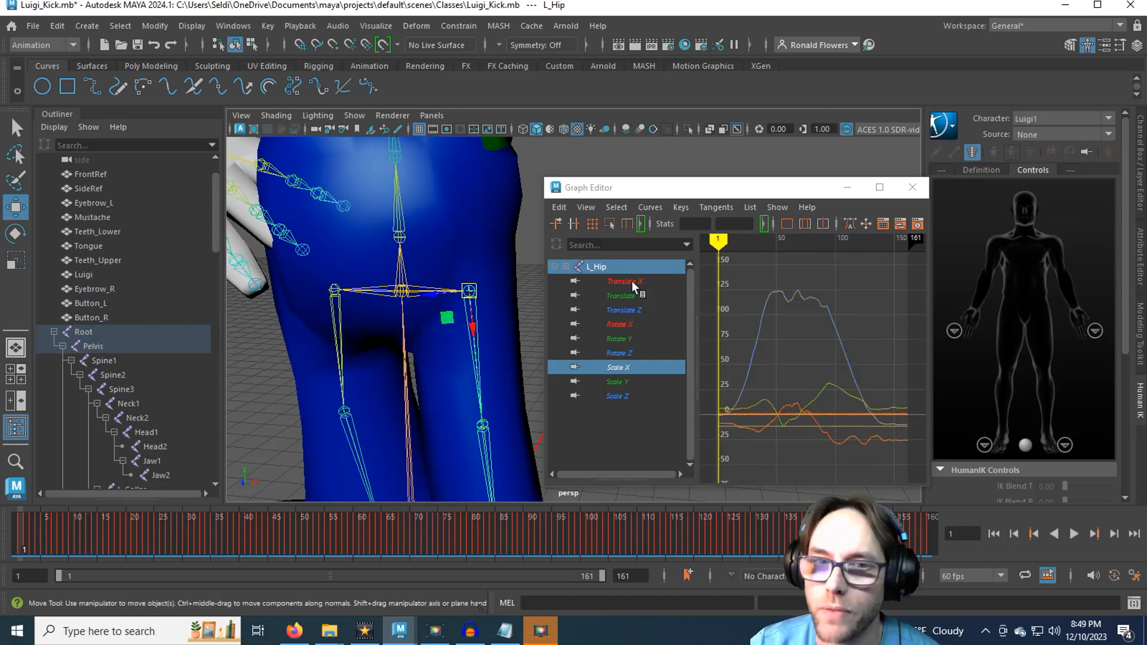
{"action": "left_click", "coordinate": [393, 297]}
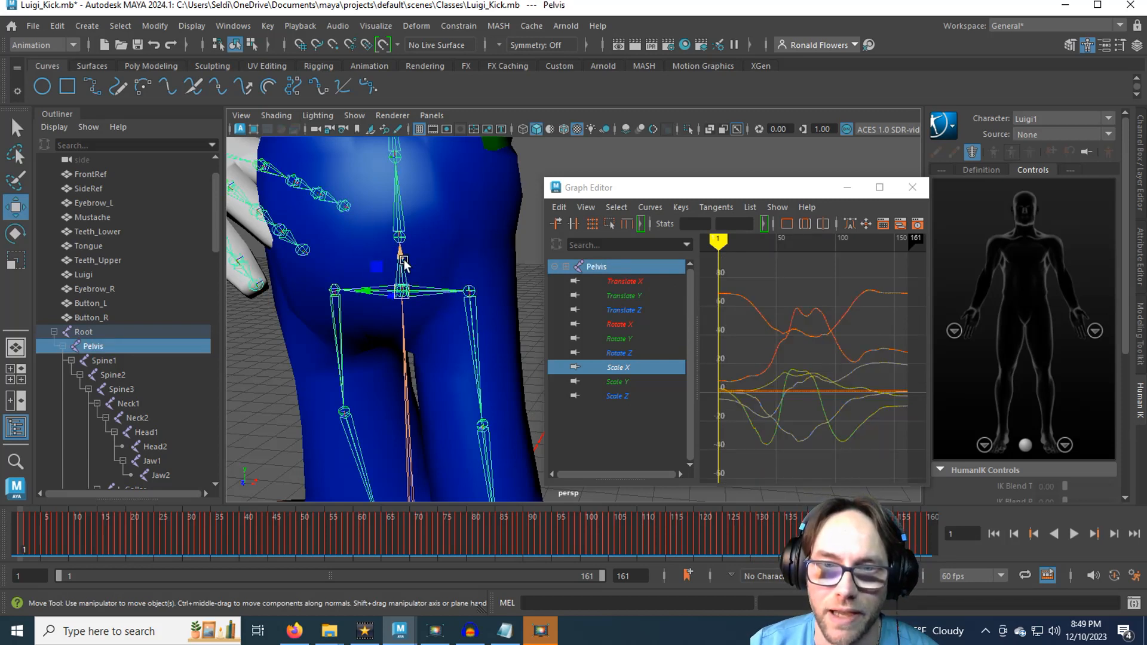
Isolate the Pelvis's Translate X curve, and try raising the joint along its X axis before undoing that move.
{"action": "left_click", "coordinate": [629, 281]}
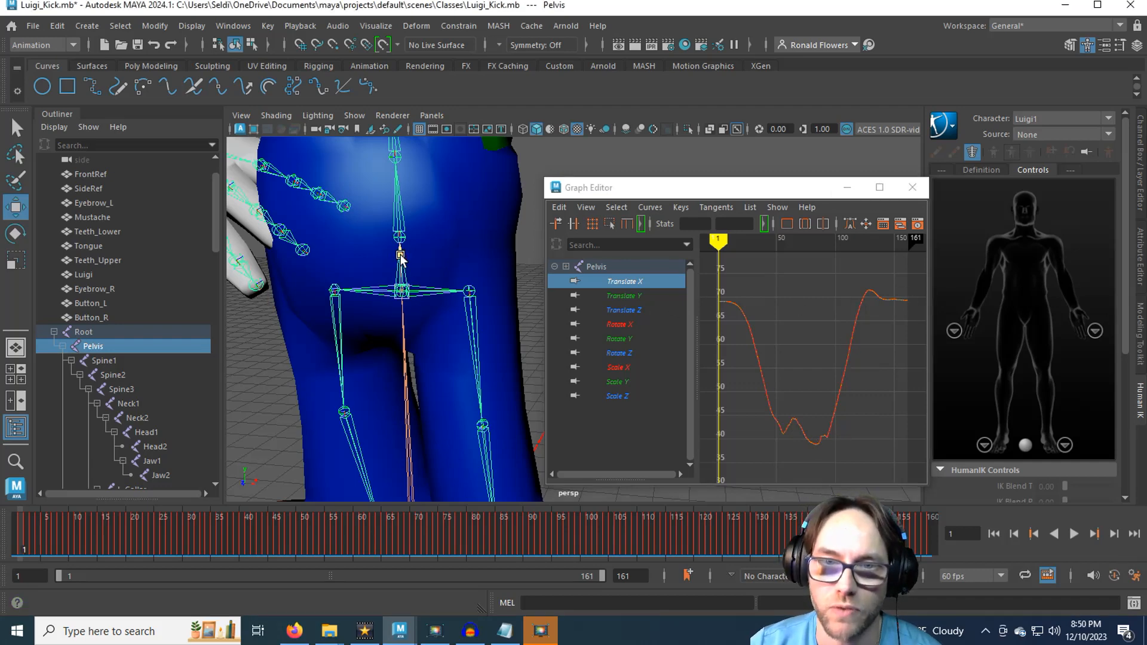
{"action": "left_click_drag", "start_coordinate": [400, 256], "coordinate": [399, 216]}
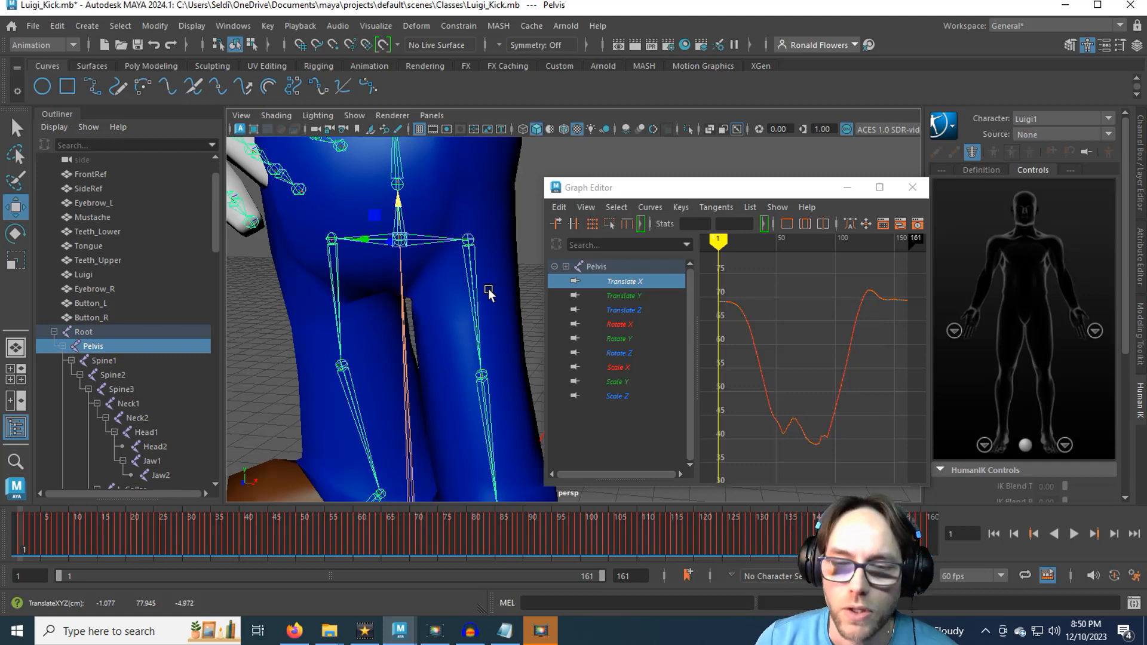
{"action": "key", "text": "ctrl+z"}
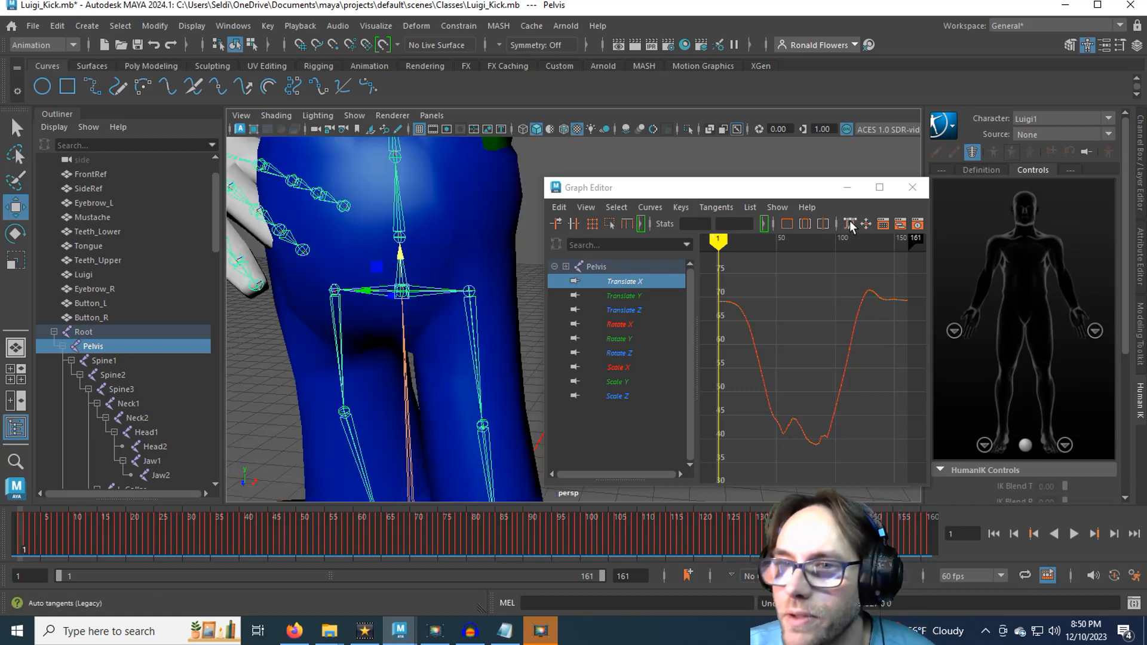
Select every key of the Pelvis's Translate X curve in the enlarged Graph Editor and restore the window's size.
{"action": "left_click", "coordinate": [879, 187]}
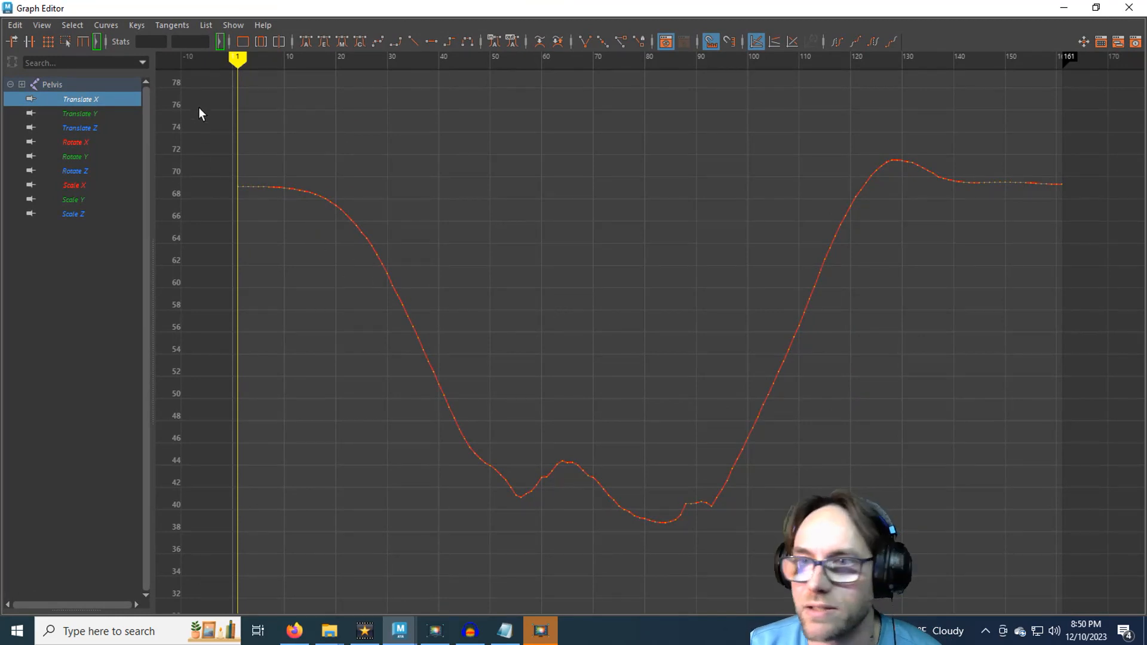
{"action": "left_click_drag", "start_coordinate": [196, 99], "coordinate": [1099, 565]}
{"action": "left_click_drag", "start_coordinate": [456, 21], "coordinate": [727, 192]}
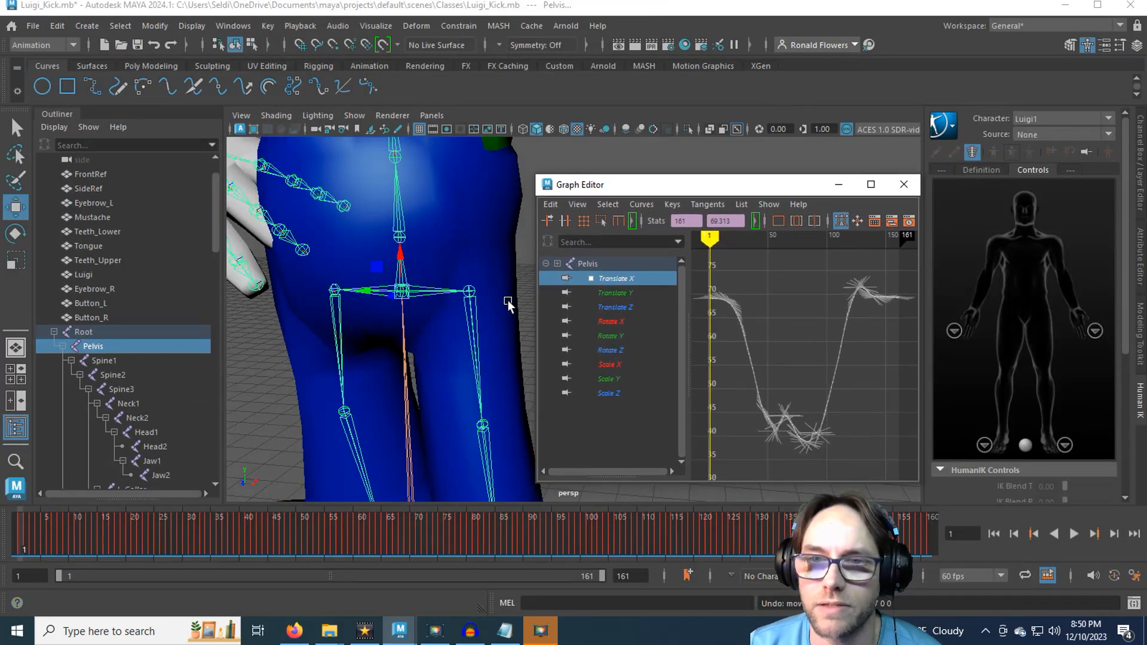
Place the Graph Editor beside the character and show him in the maximized side view.
{"action": "left_click_drag", "start_coordinate": [640, 185], "coordinate": [202, 182]}
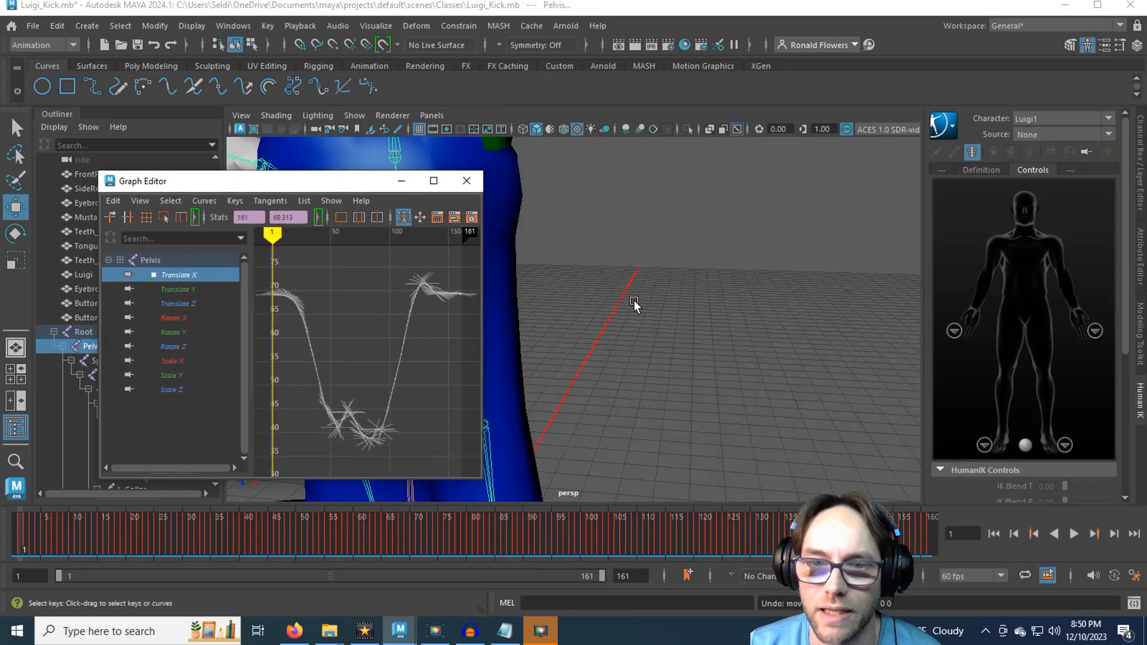
{"action": "key", "text": "space"}
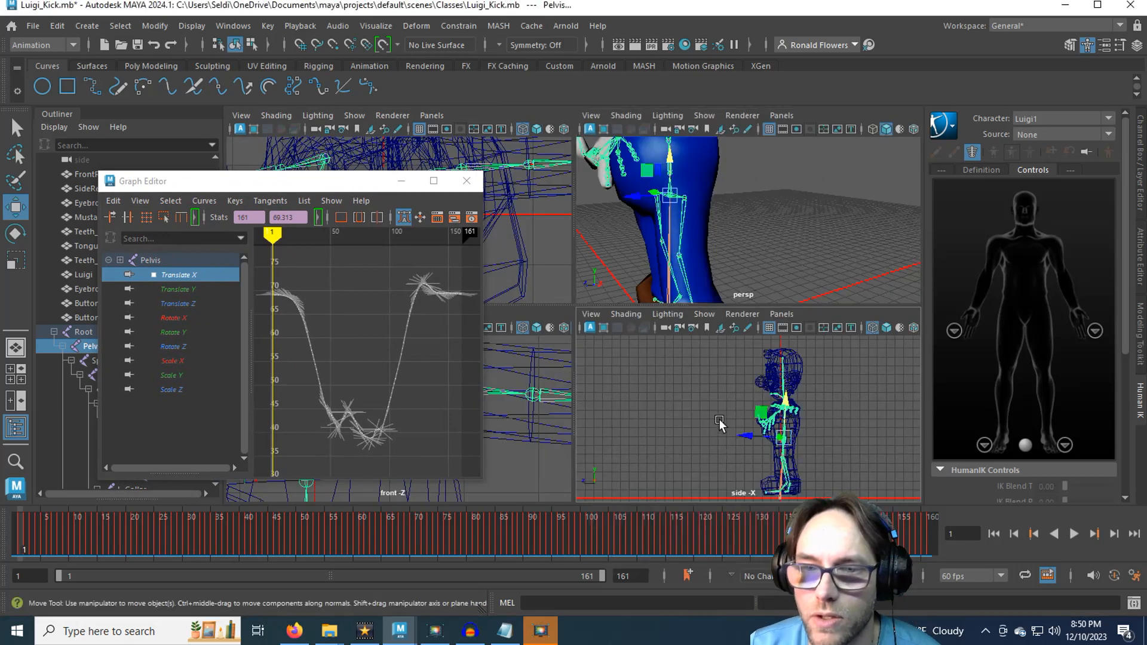
{"action": "key", "text": "space"}
{"action": "scroll", "coordinate": [706, 403], "scroll_direction": "up", "scroll_amount": 2}
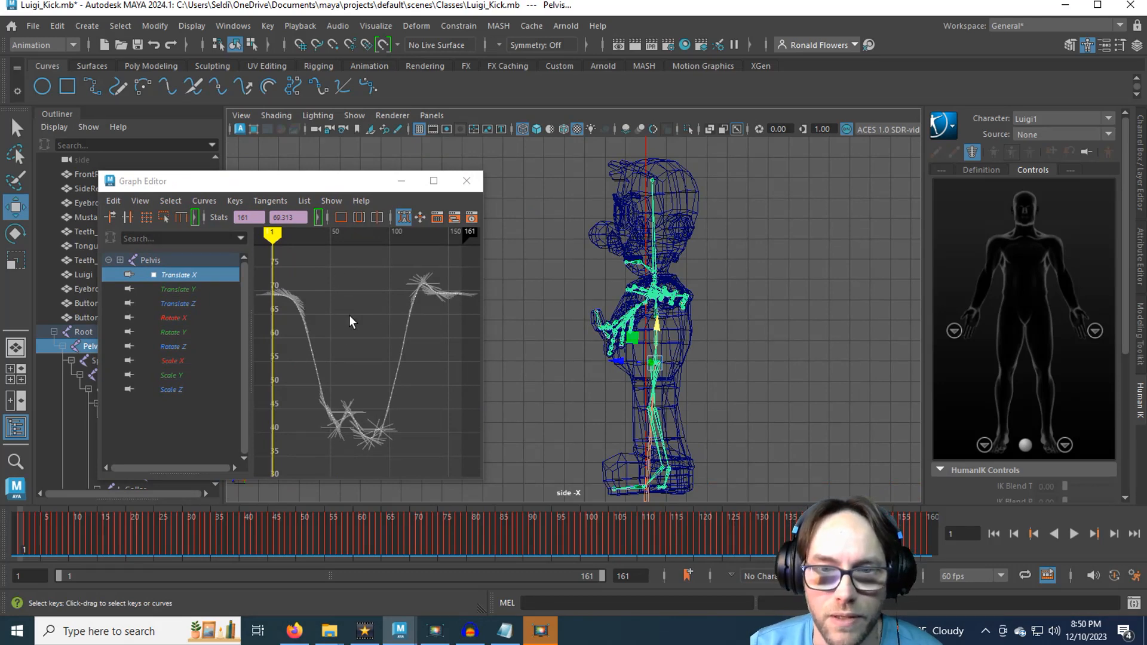
Try shifting the whole Translate X curve upward, check the pose at frame 84, and undo the shift.
{"action": "middle_click_drag", "start_coordinate": [349, 314], "coordinate": [349, 251]}
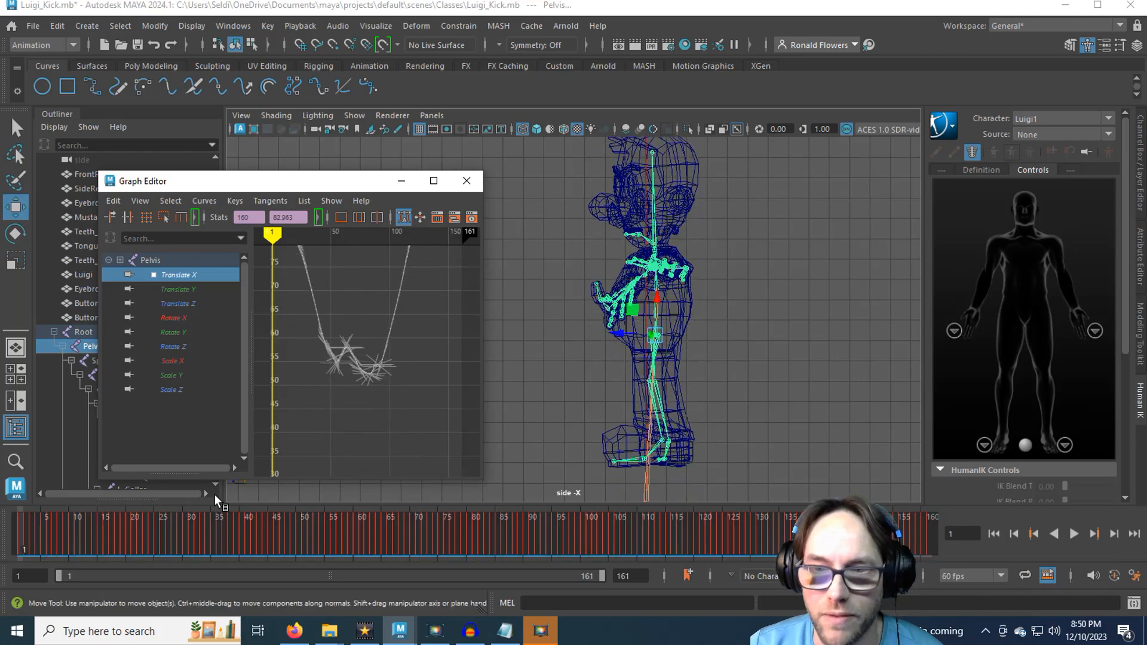
{"action": "left_click_drag", "start_coordinate": [160, 532], "coordinate": [490, 521]}
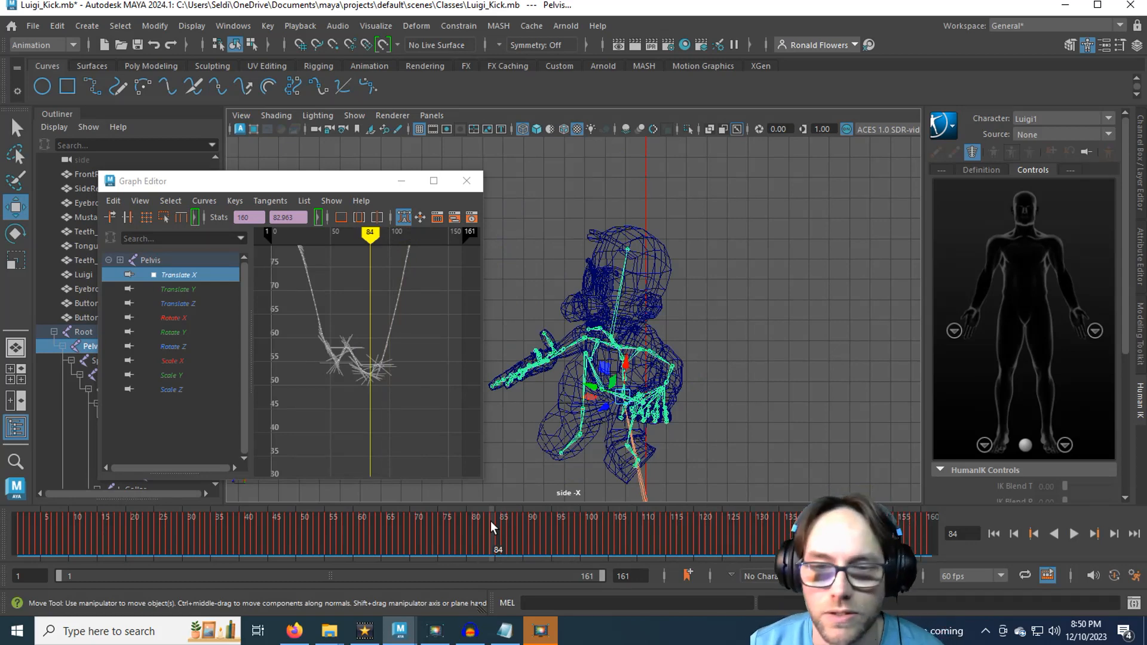
{"action": "key", "text": "ctrl+z"}
{"action": "key", "text": "ctrl+z"}
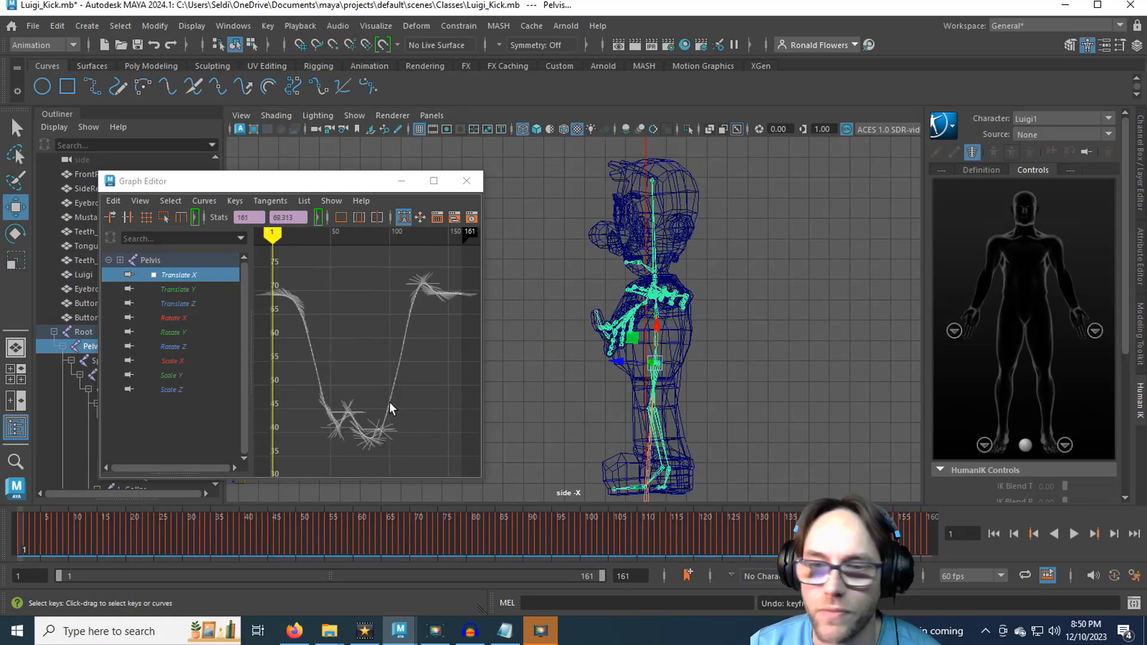
Lower all Pelvis Translate X keys together so frame 161 is at 64.46 and the feet meet the ground, and play the animation.
{"action": "middle_click_drag", "start_coordinate": [747, 432], "coordinate": [736, 374], "text": "alt"}
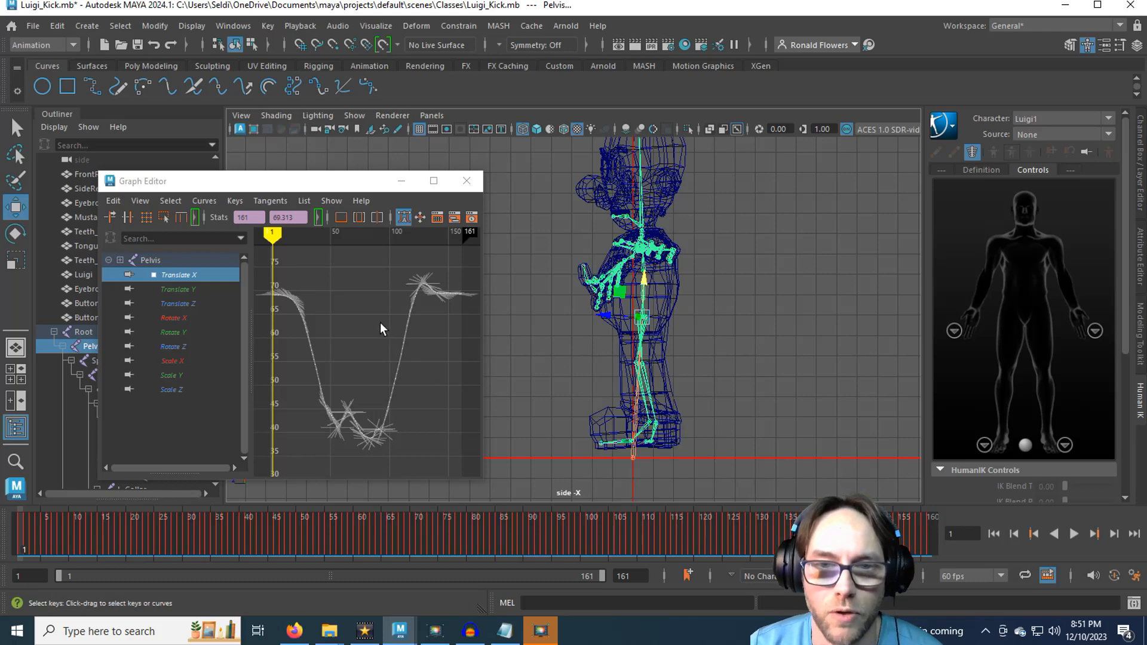
{"action": "middle_click_drag", "start_coordinate": [380, 322], "coordinate": [380, 348], "text": "shift"}
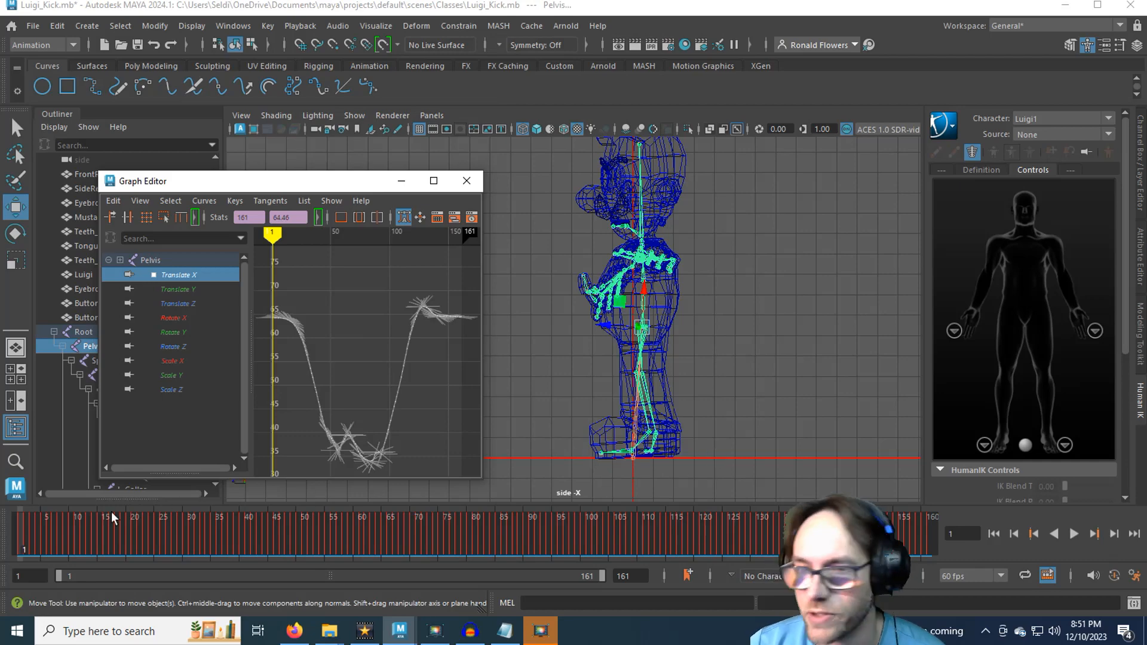
{"action": "left_click", "coordinate": [1074, 534]}
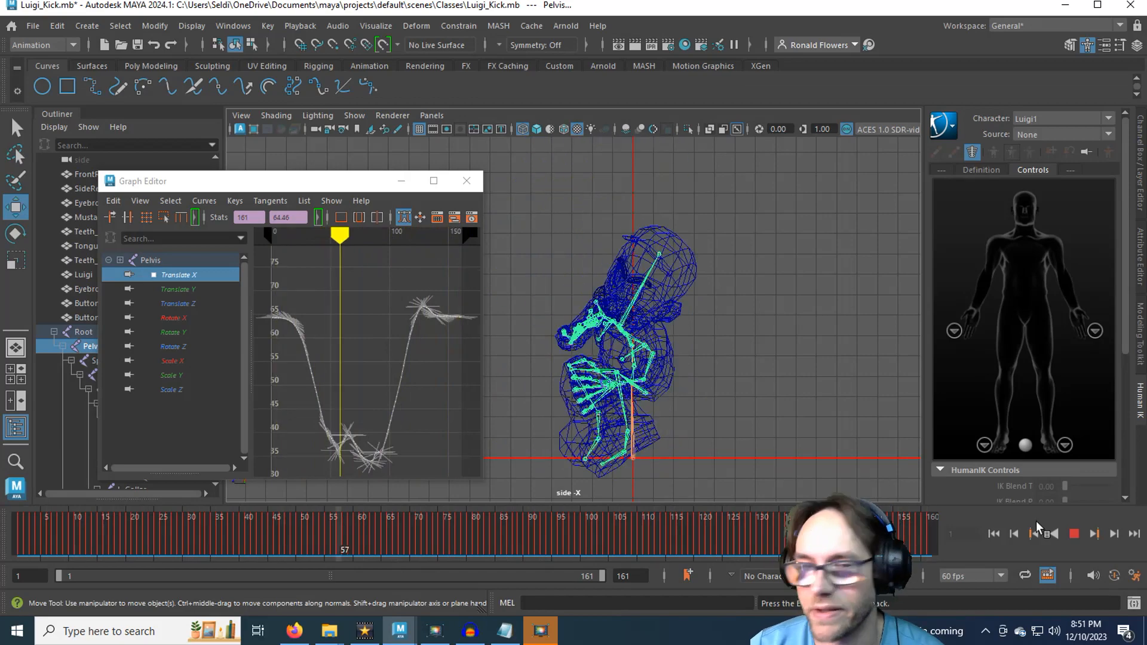
{"action": "left_click", "coordinate": [1074, 535]}
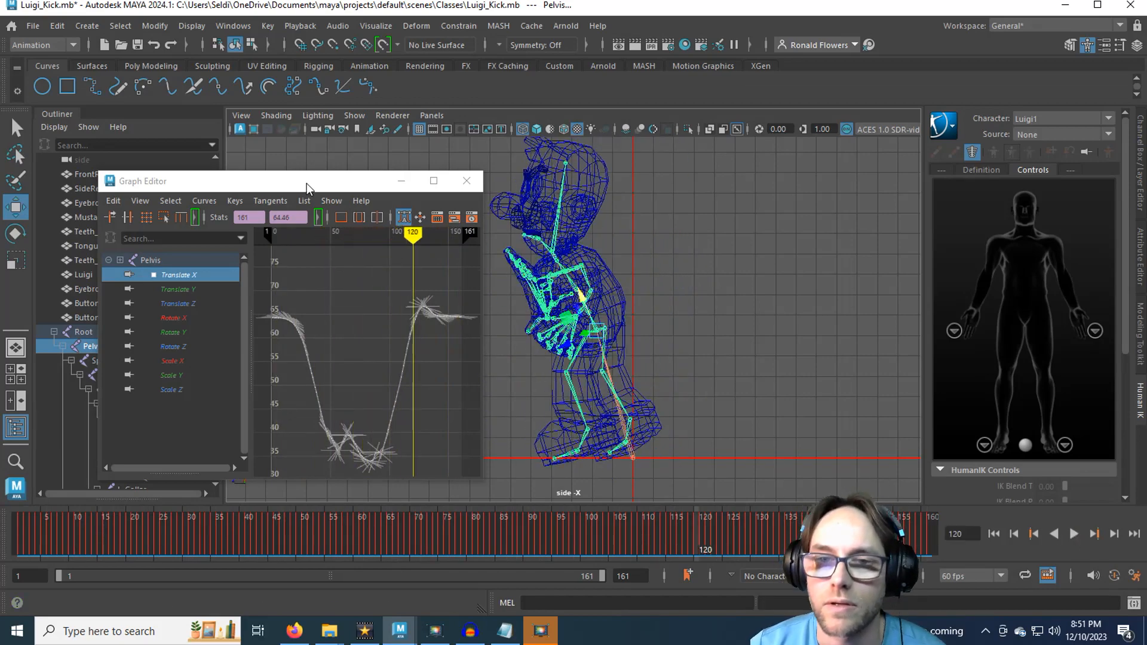
Move the Graph Editor clear of the character and show his legs and feet in the maximized perspective view.
{"action": "left_click_drag", "start_coordinate": [306, 184], "coordinate": [908, 197]}
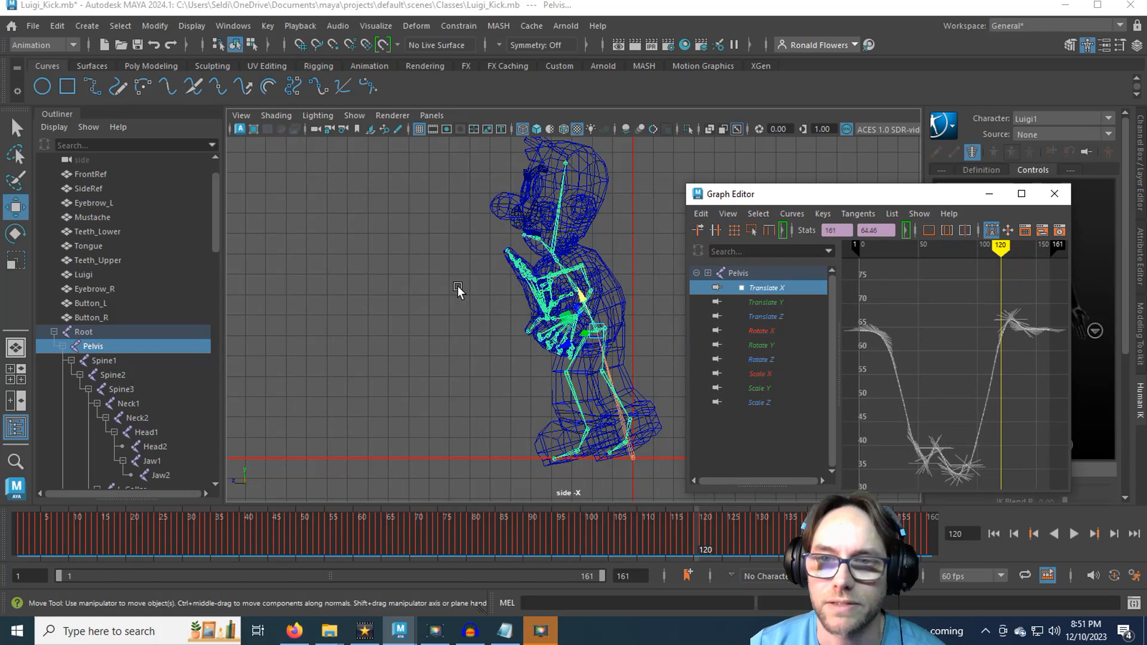
{"action": "key", "text": "space"}
{"action": "key", "text": "space"}
{"action": "scroll", "coordinate": [537, 302], "scroll_direction": "down", "scroll_amount": 5}
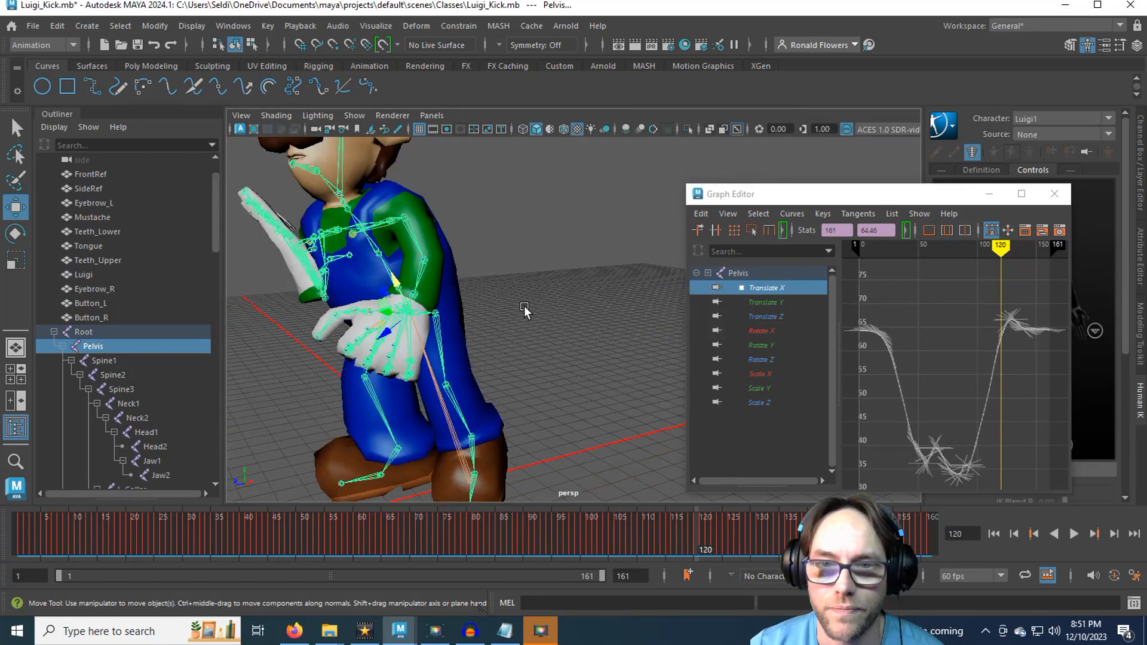
{"action": "left_click_drag", "start_coordinate": [525, 313], "coordinate": [485, 383], "text": "alt"}
{"action": "middle_click_drag", "start_coordinate": [485, 382], "coordinate": [471, 295], "text": "alt"}
{"action": "scroll", "coordinate": [506, 325], "scroll_direction": "up", "scroll_amount": 4}
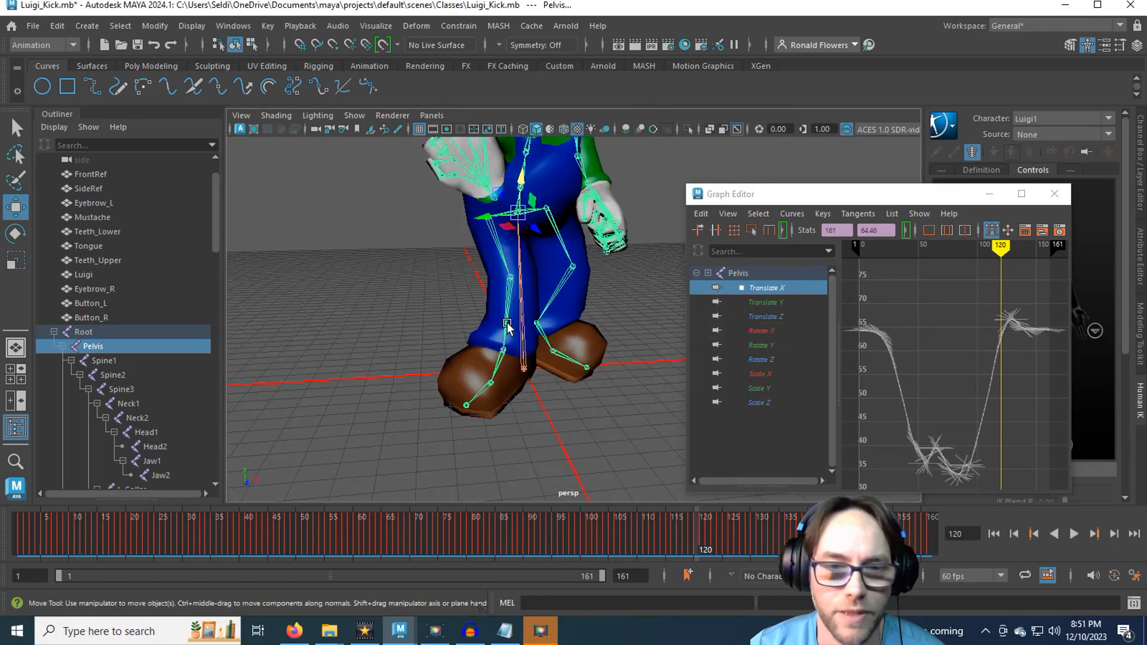
Return to frame 1 and examine how the feet sit on the ground in the perspective view.
{"action": "left_click", "coordinate": [23, 531]}
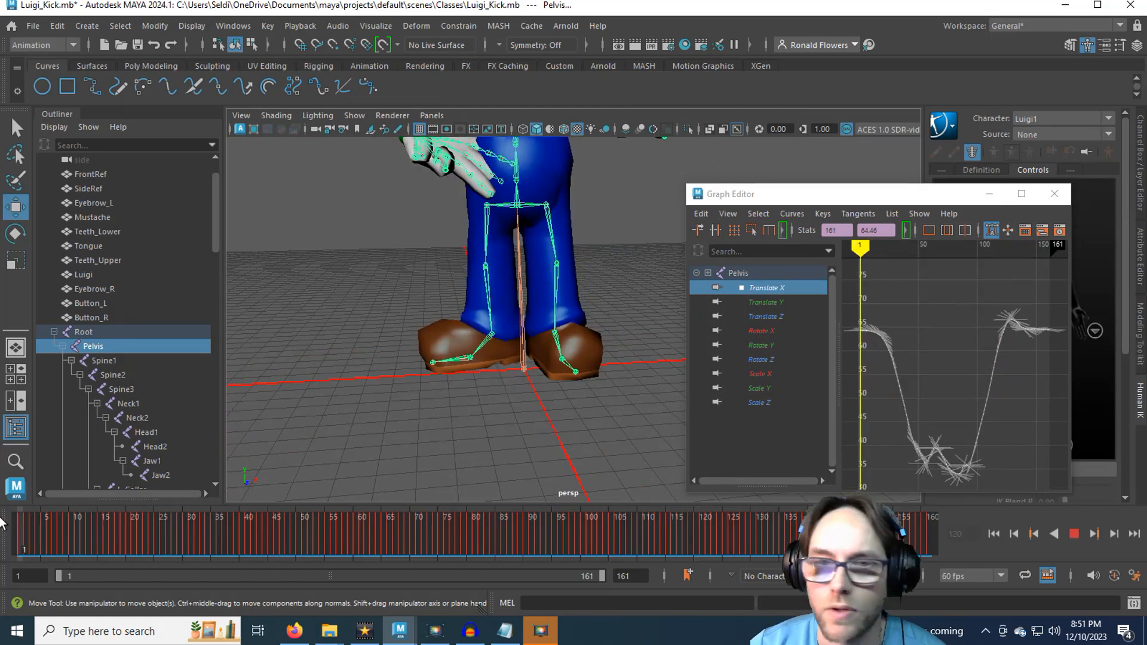
{"action": "scroll", "coordinate": [377, 382], "scroll_direction": "down", "scroll_amount": 3}
{"action": "middle_click_drag", "start_coordinate": [384, 402], "coordinate": [381, 425], "text": "alt"}
{"action": "scroll", "coordinate": [382, 425], "scroll_direction": "up", "scroll_amount": 6}
{"action": "left_click_drag", "start_coordinate": [381, 425], "coordinate": [341, 442], "text": "alt"}
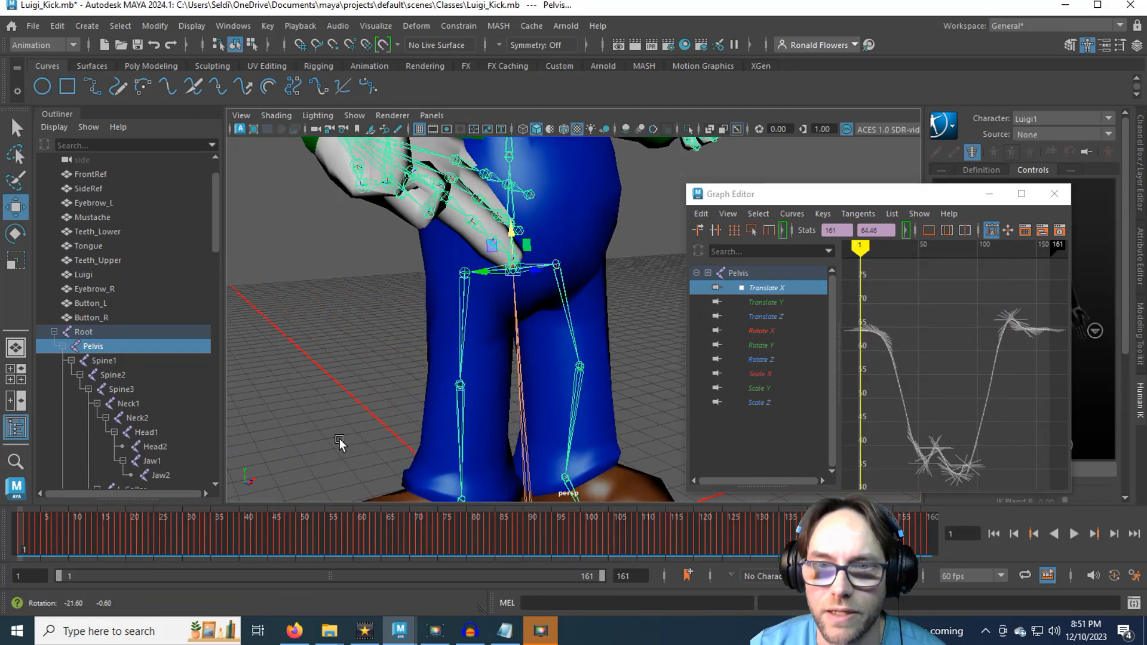
{"action": "middle_click_drag", "start_coordinate": [340, 443], "coordinate": [359, 359], "text": "alt"}
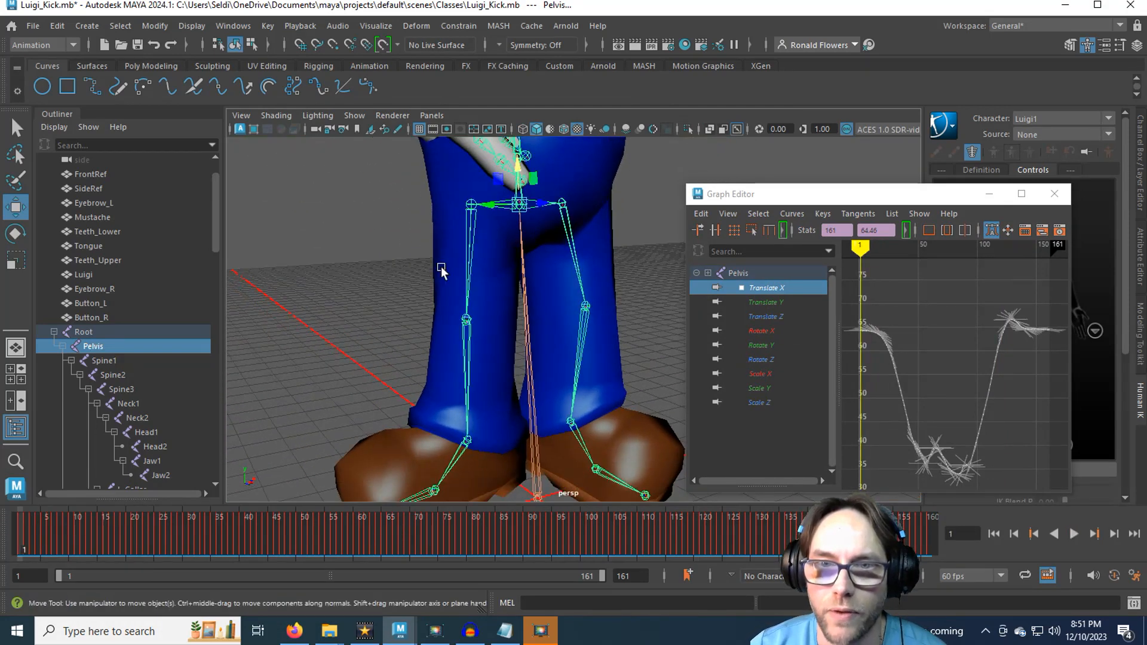
Select the R_Hip joint and examine its Move axes and animation curves.
{"action": "left_click", "coordinate": [471, 208]}
{"action": "scroll", "coordinate": [402, 374], "scroll_direction": "down", "scroll_amount": 4}
{"action": "left_click_drag", "start_coordinate": [412, 356], "coordinate": [332, 377], "text": "alt"}
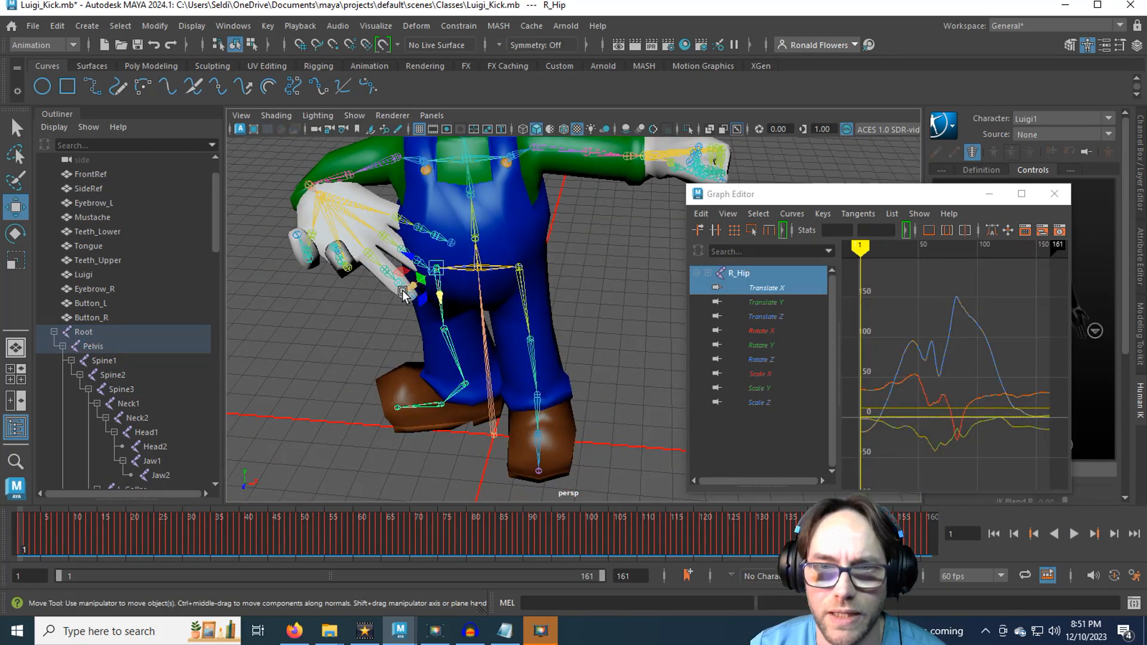
{"action": "left_click_drag", "start_coordinate": [348, 418], "coordinate": [376, 388], "text": "alt"}
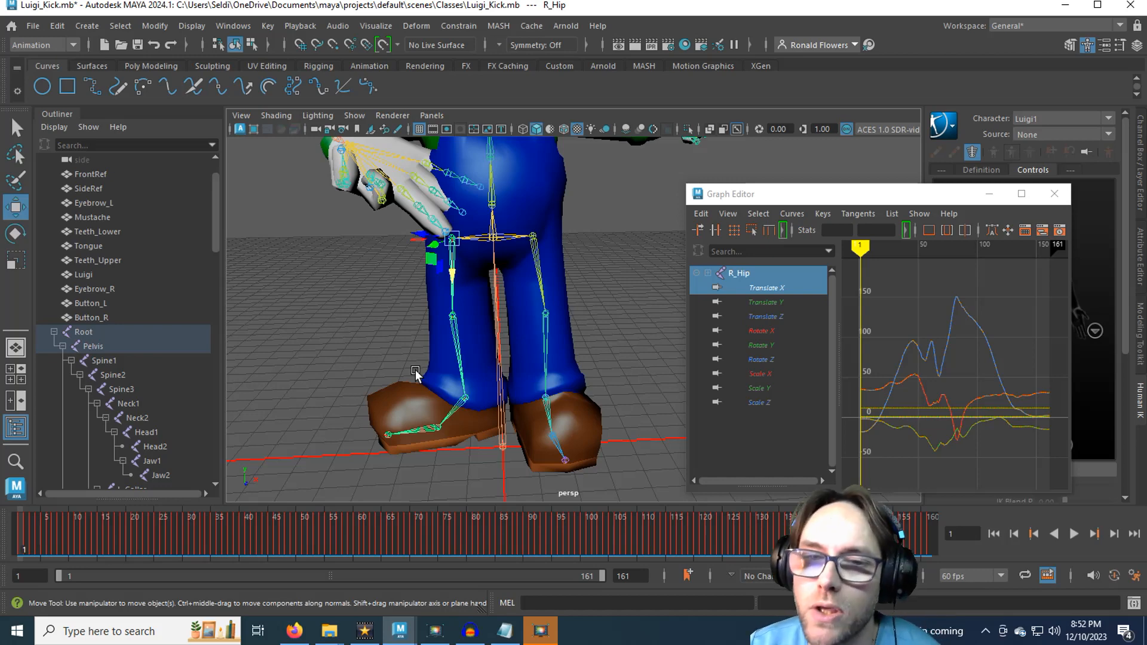
Examine the R_Hip joint, legs and feet at frame 1 from several angles and close up.
{"action": "left_click_drag", "start_coordinate": [431, 328], "coordinate": [446, 330], "text": "alt"}
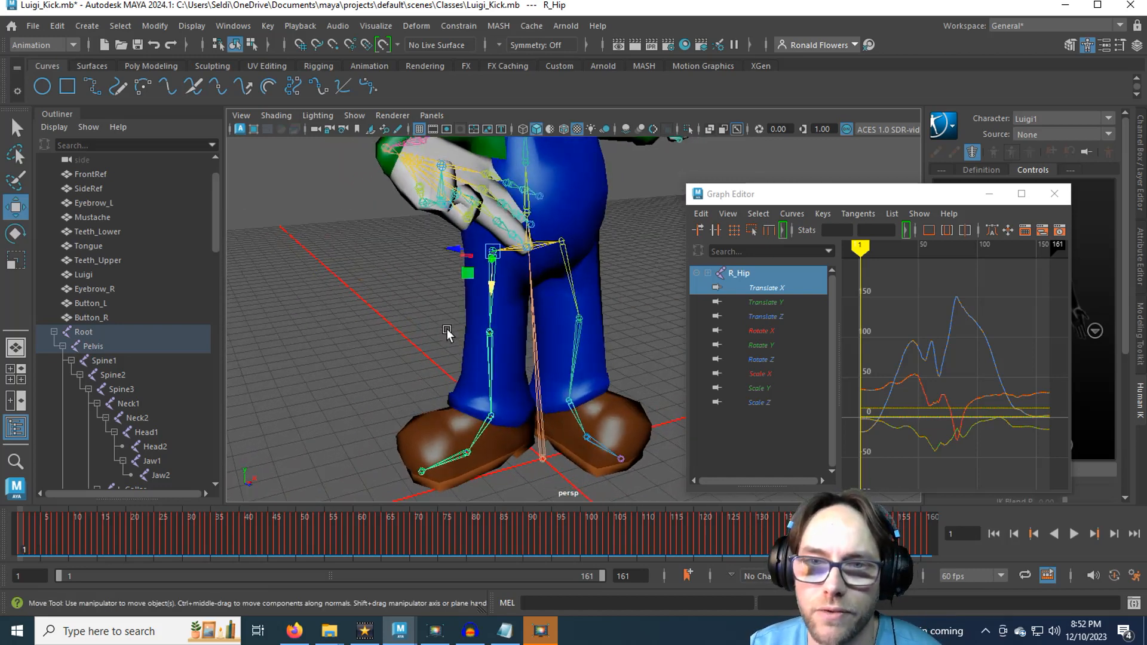
{"action": "scroll", "coordinate": [455, 310], "scroll_direction": "up", "scroll_amount": 5}
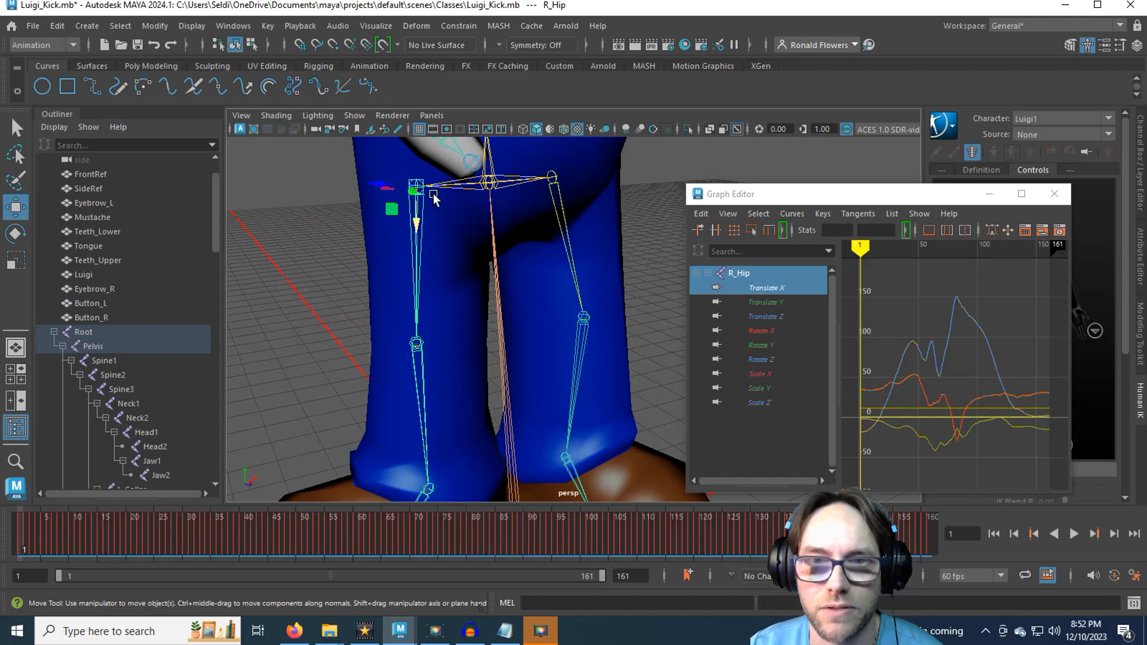
{"action": "left_click_drag", "start_coordinate": [376, 203], "coordinate": [358, 229], "text": "alt"}
{"action": "scroll", "coordinate": [447, 246], "scroll_direction": "down", "scroll_amount": 5}
{"action": "left_click_drag", "start_coordinate": [490, 280], "coordinate": [405, 315], "text": "alt"}
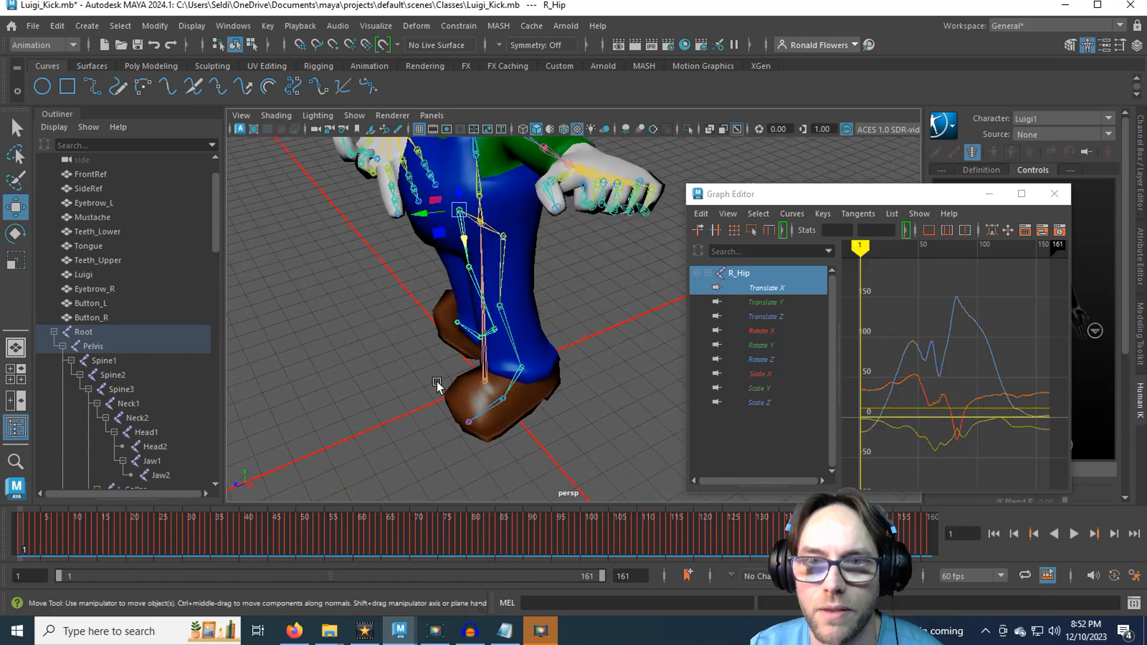
{"action": "left_click_drag", "start_coordinate": [437, 385], "coordinate": [504, 338], "text": "alt"}
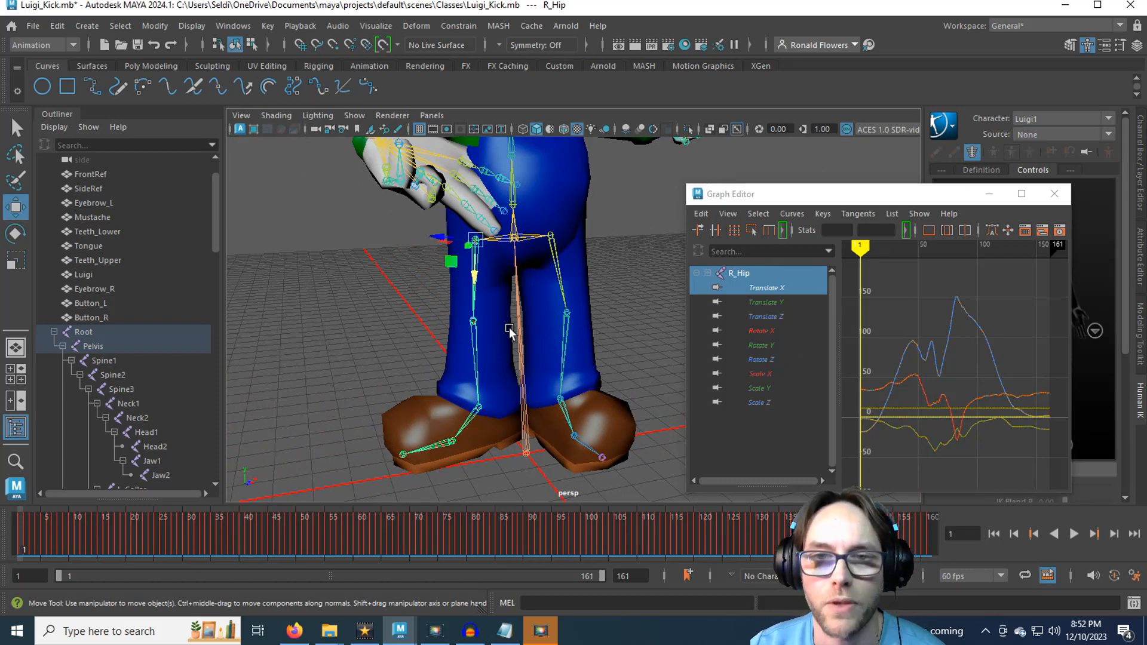
{"action": "scroll", "coordinate": [509, 327], "scroll_direction": "up", "scroll_amount": 3}
{"action": "middle_click_drag", "start_coordinate": [458, 310], "coordinate": [568, 366], "text": "alt"}
{"action": "scroll", "coordinate": [569, 366], "scroll_direction": "up", "scroll_amount": 3}
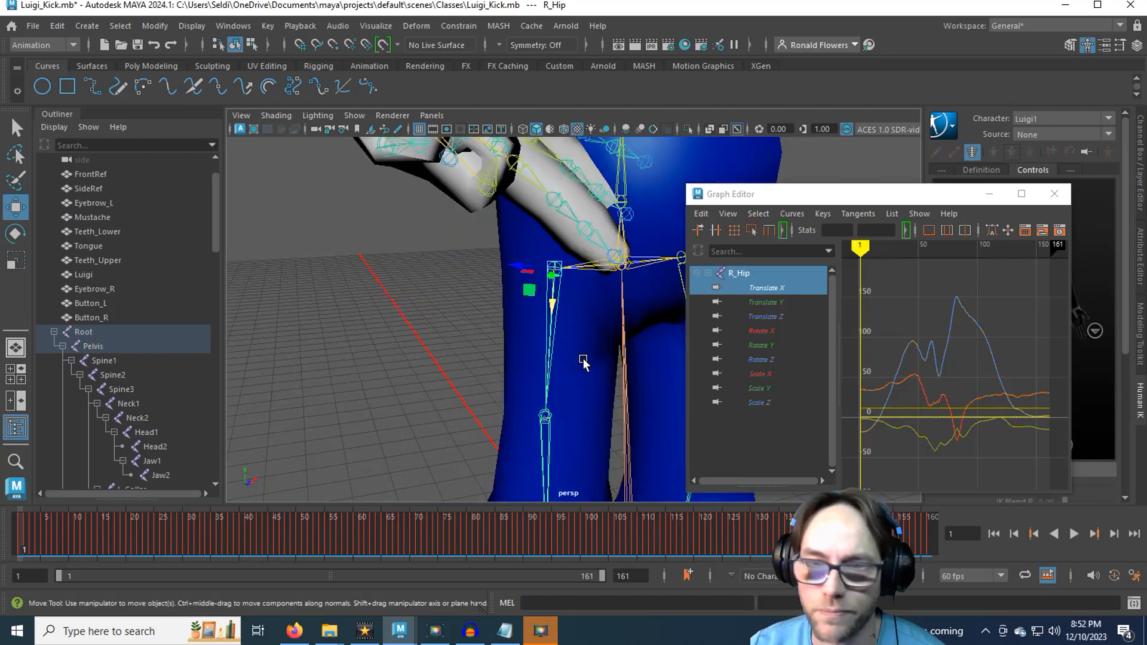
Switch R_Hip to the Rotate tool with Object axis orientation and enlarge its rotation manipulator.
{"action": "key", "text": "e"}
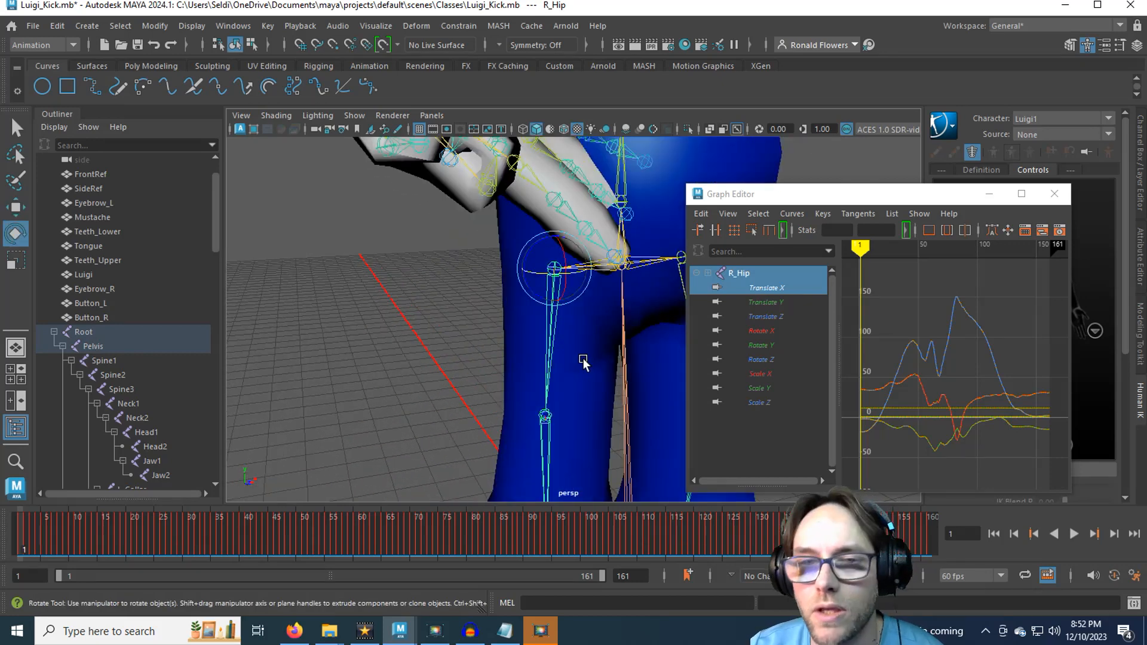
{"action": "left_click_drag", "start_coordinate": [438, 313], "coordinate": [508, 278], "text": "alt"}
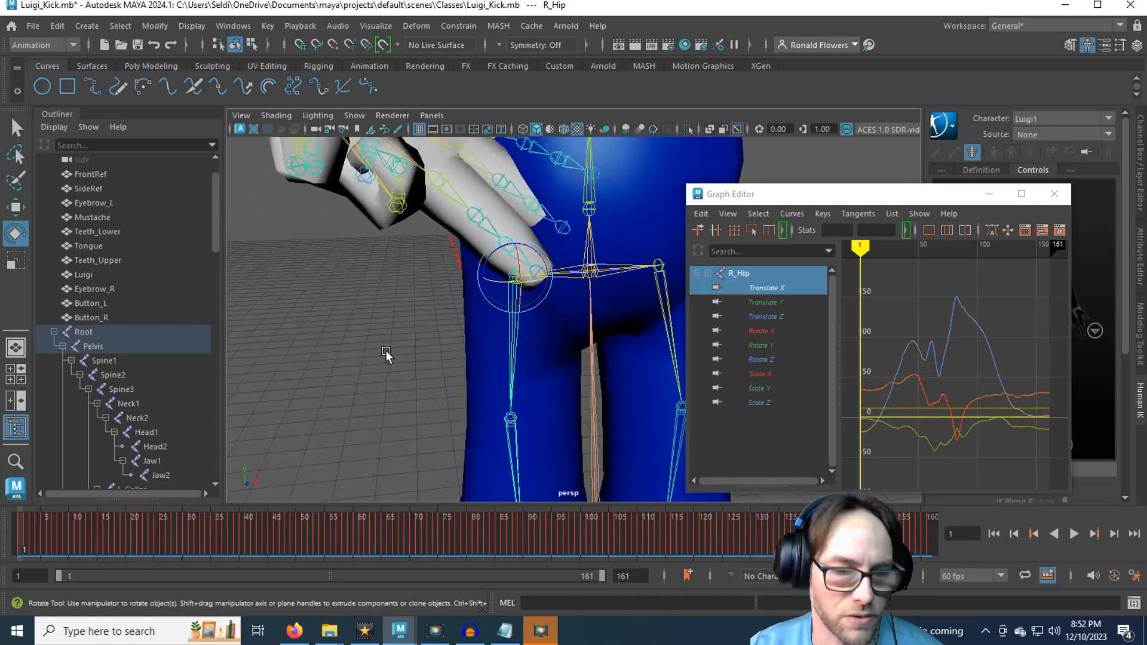
{"action": "key", "text": "e"}
{"action": "left_click", "coordinate": [313, 302]}
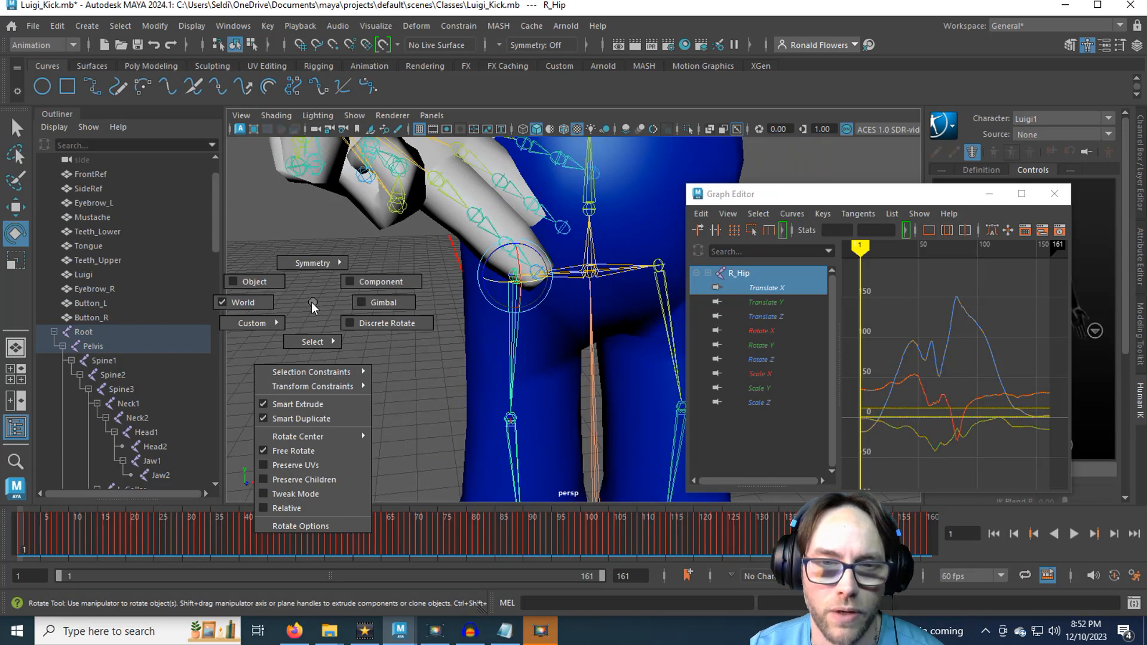
{"action": "left_click_drag", "start_coordinate": [312, 303], "coordinate": [253, 305]}
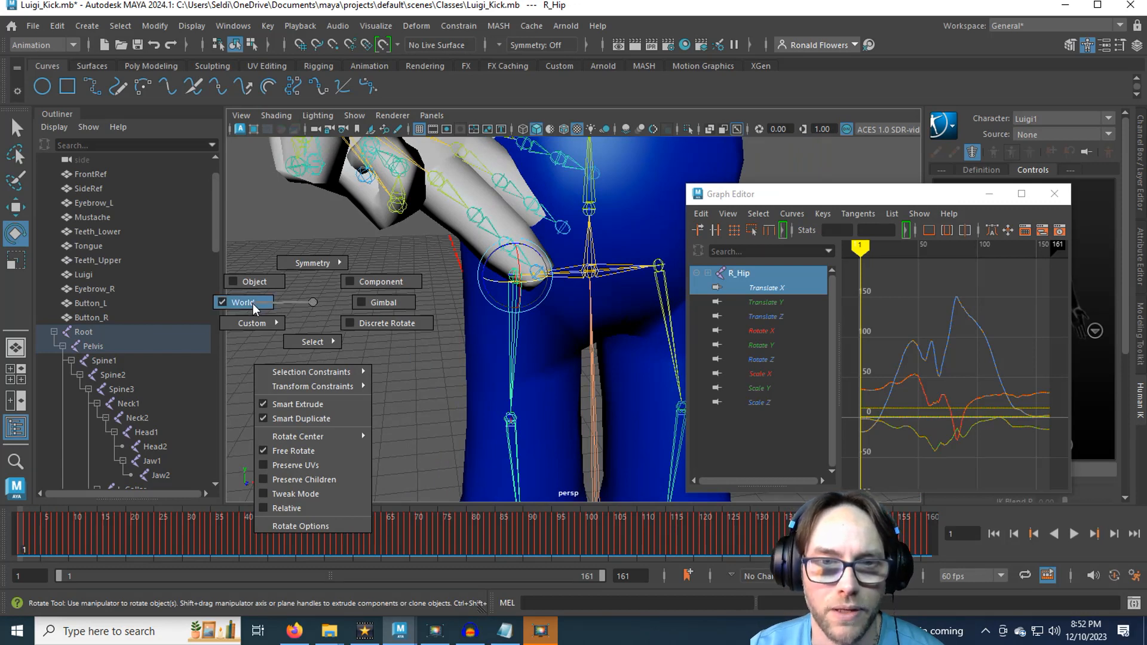
{"action": "left_click_drag", "start_coordinate": [260, 293], "coordinate": [261, 284]}
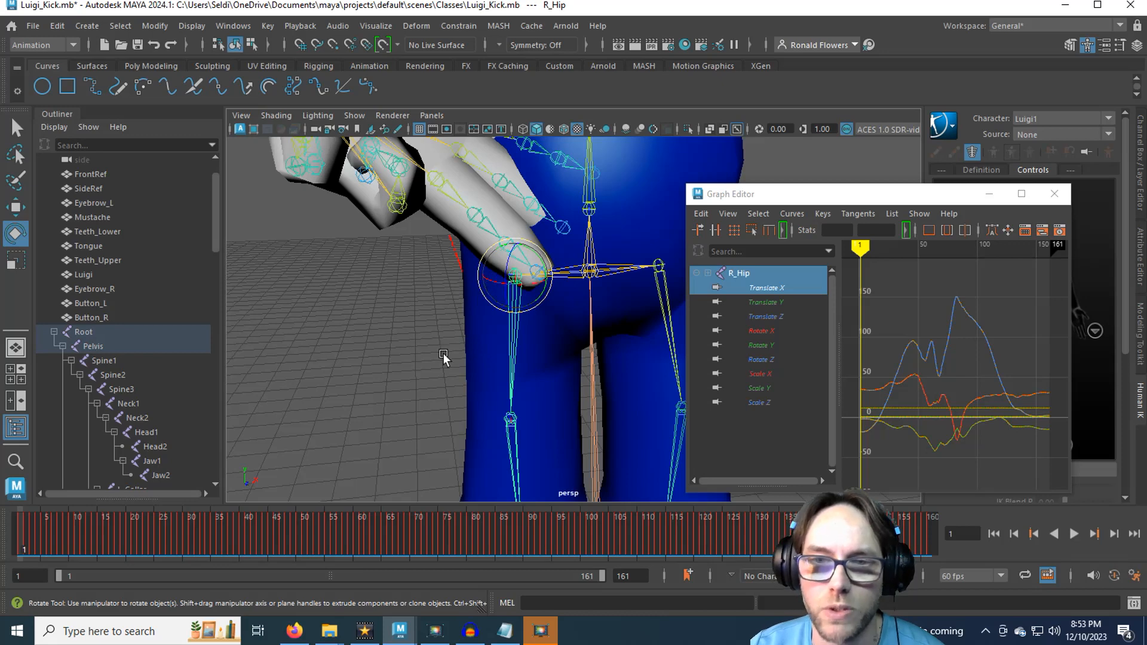
{"action": "scroll", "coordinate": [403, 330], "scroll_direction": "up", "scroll_amount": 3}
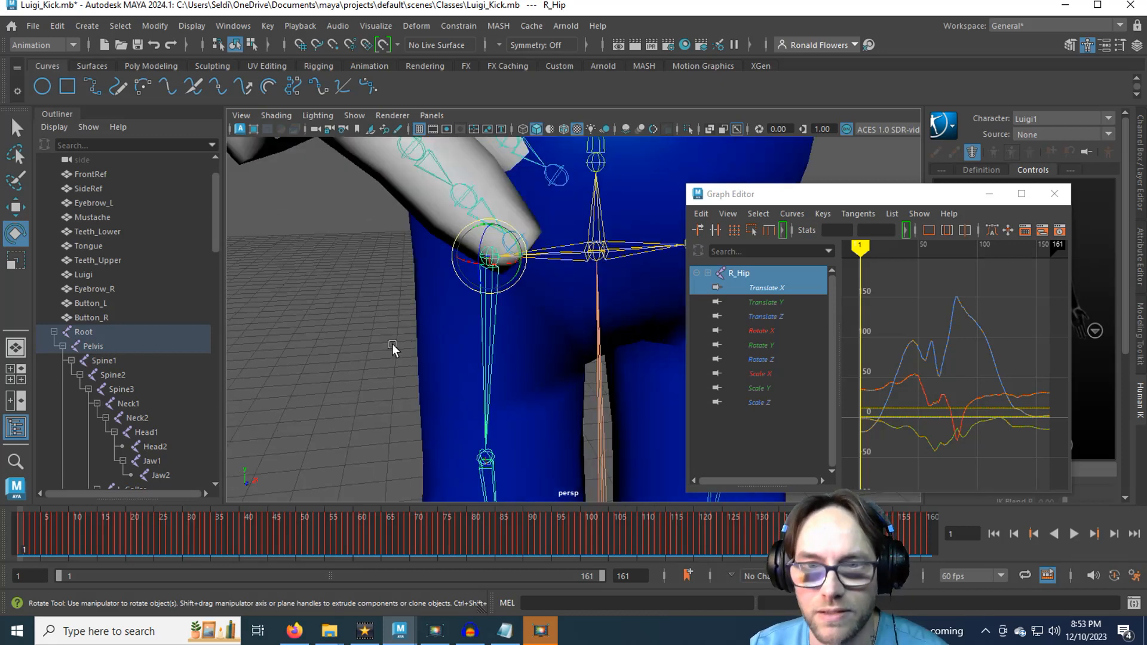
{"action": "key", "text": "equal"}
{"action": "key", "text": "equal"}
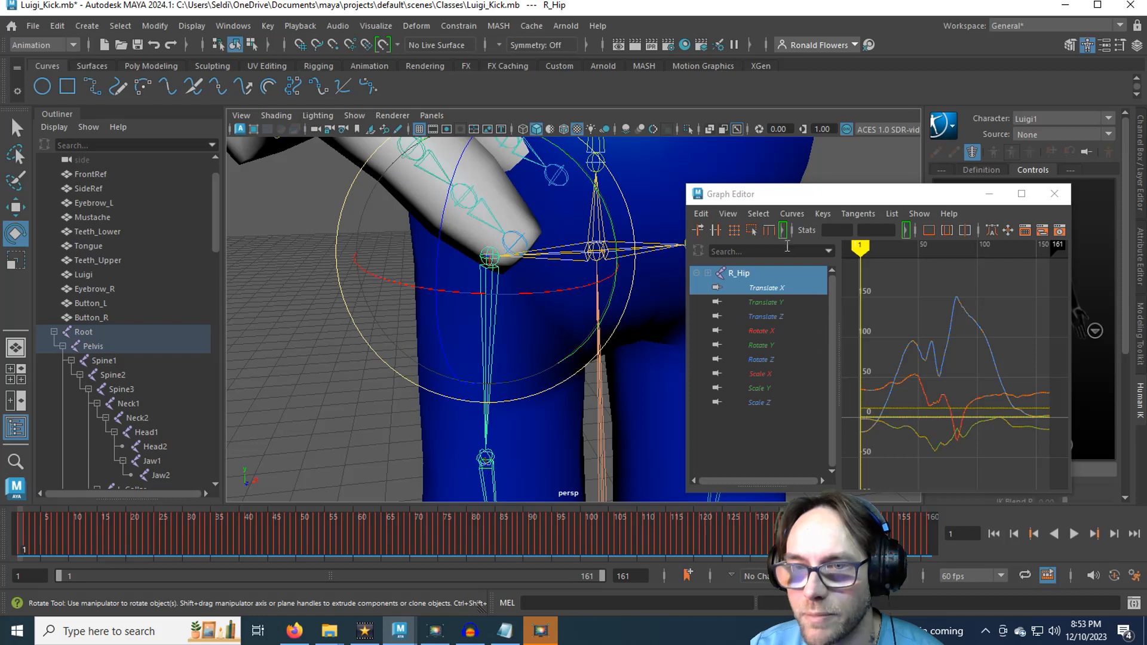
Isolate the R_Hip Rotate X curve in the Graph Editor and select all of its keys.
{"action": "left_click", "coordinate": [770, 336]}
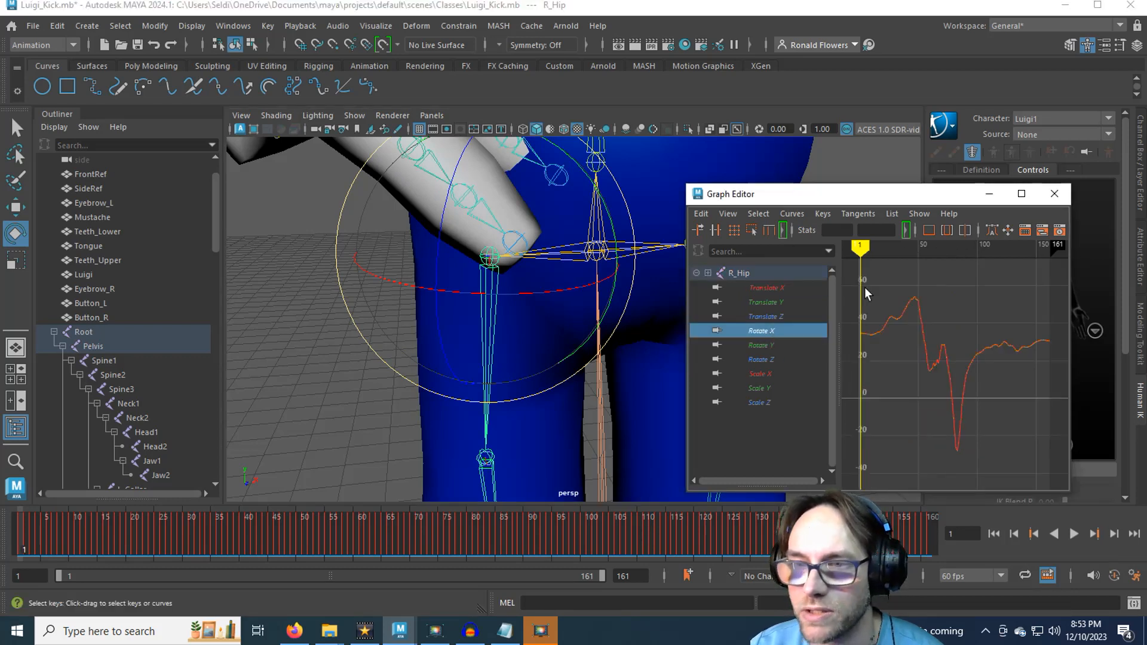
{"action": "scroll", "coordinate": [620, 384], "scroll_direction": "down", "scroll_amount": 9}
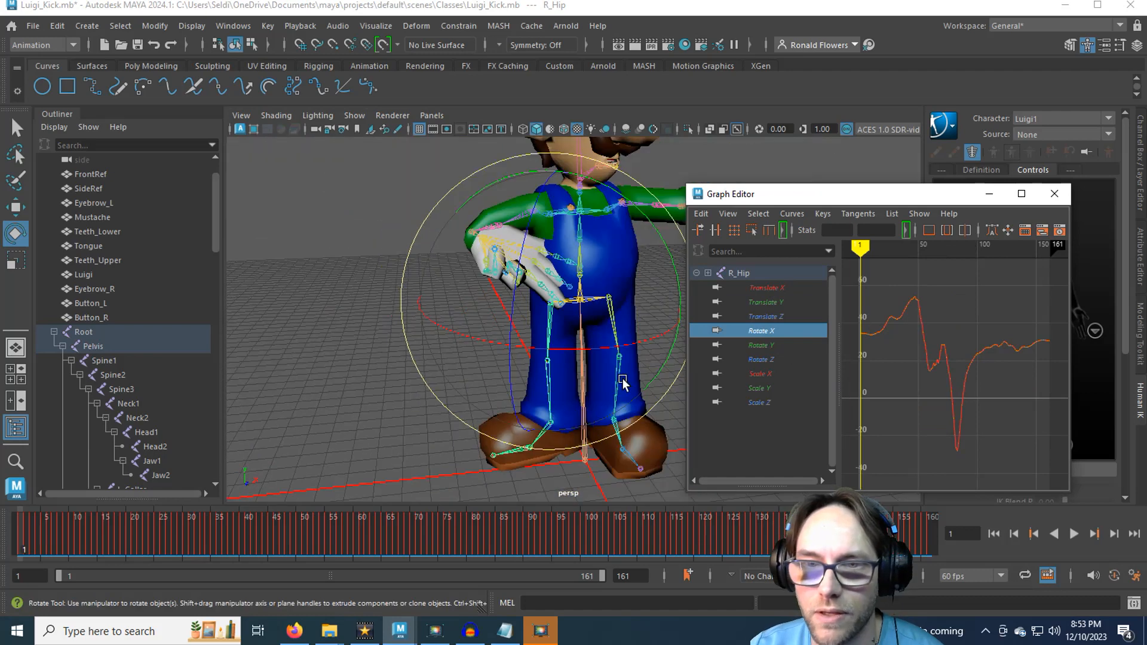
{"action": "middle_click_drag", "start_coordinate": [628, 459], "coordinate": [569, 435], "text": "alt"}
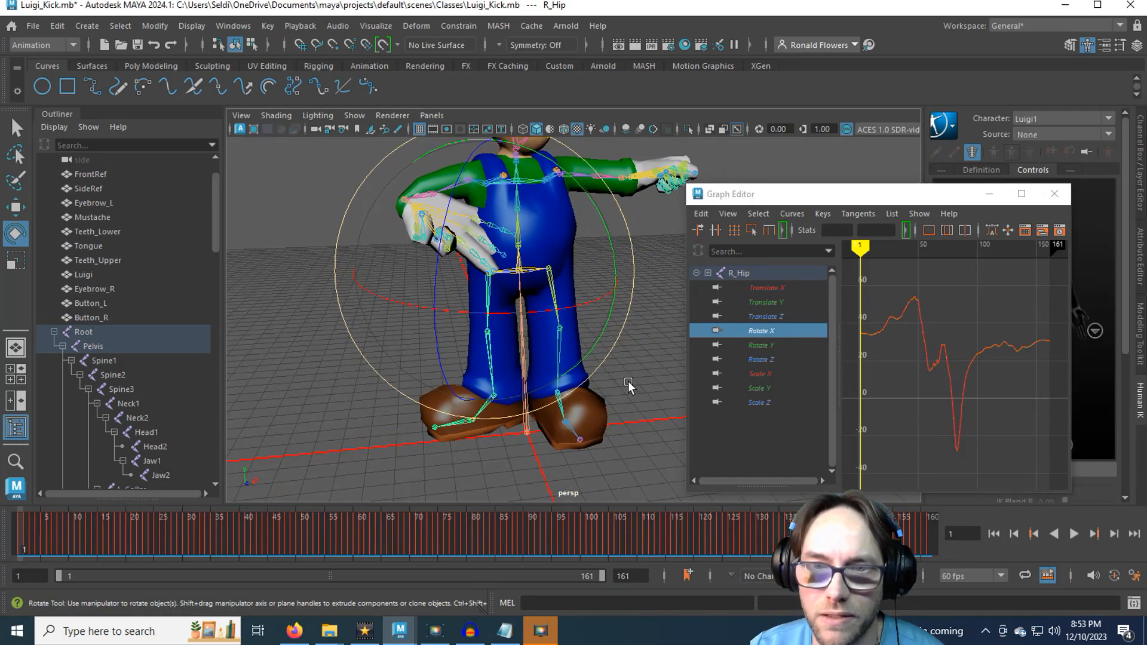
{"action": "scroll", "coordinate": [631, 387], "scroll_direction": "up", "scroll_amount": 5}
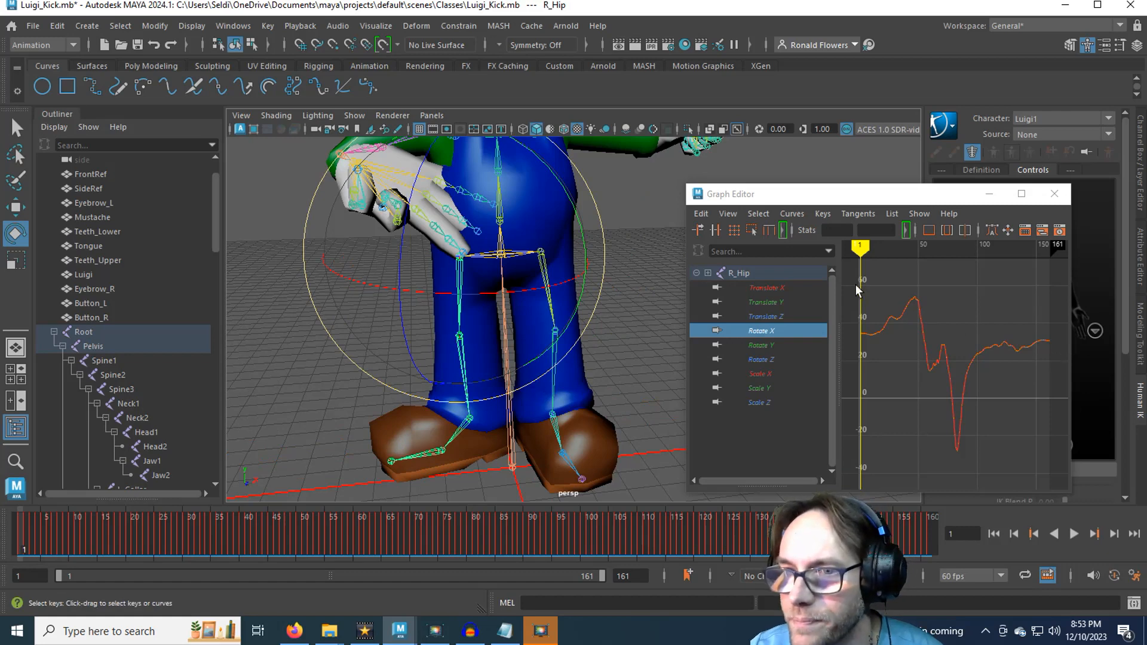
{"action": "left_click_drag", "start_coordinate": [849, 275], "coordinate": [1062, 479]}
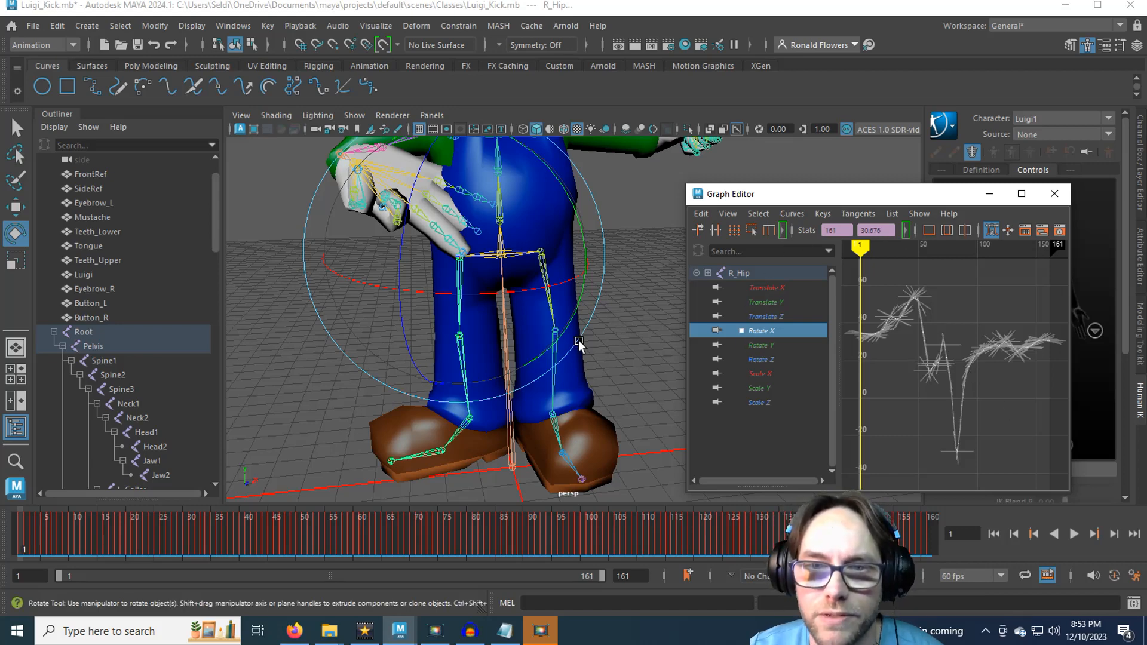
{"action": "scroll", "coordinate": [606, 338], "scroll_direction": "up", "scroll_amount": 3}
{"action": "left_click_drag", "start_coordinate": [605, 335], "coordinate": [586, 349], "text": "alt"}
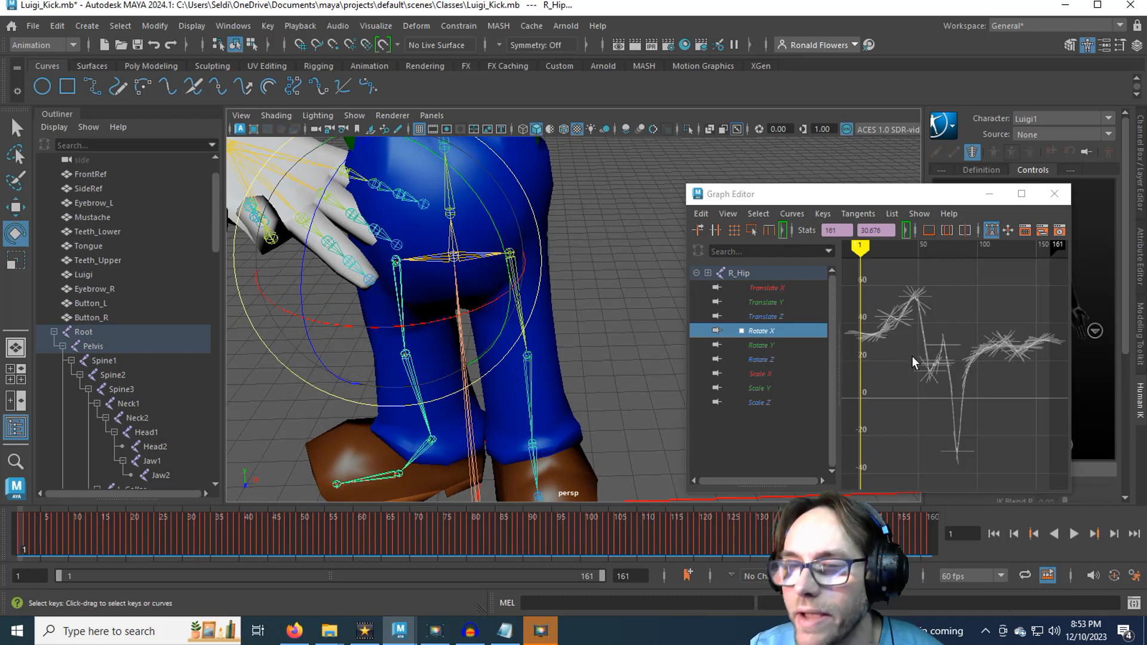
Inspect the Rotate X curve in the maximized Graph Editor, then lower all its keys together so frame 161 is at 0.889.
{"action": "left_click", "coordinate": [1021, 194]}
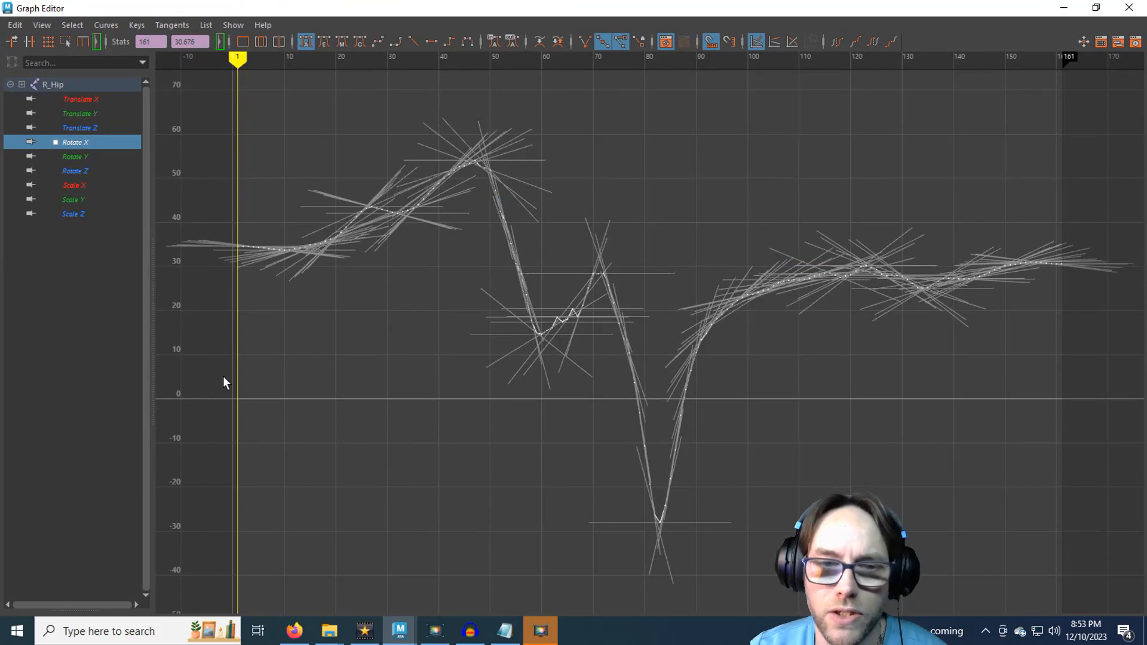
{"action": "left_click_drag", "start_coordinate": [201, 378], "coordinate": [215, 401]}
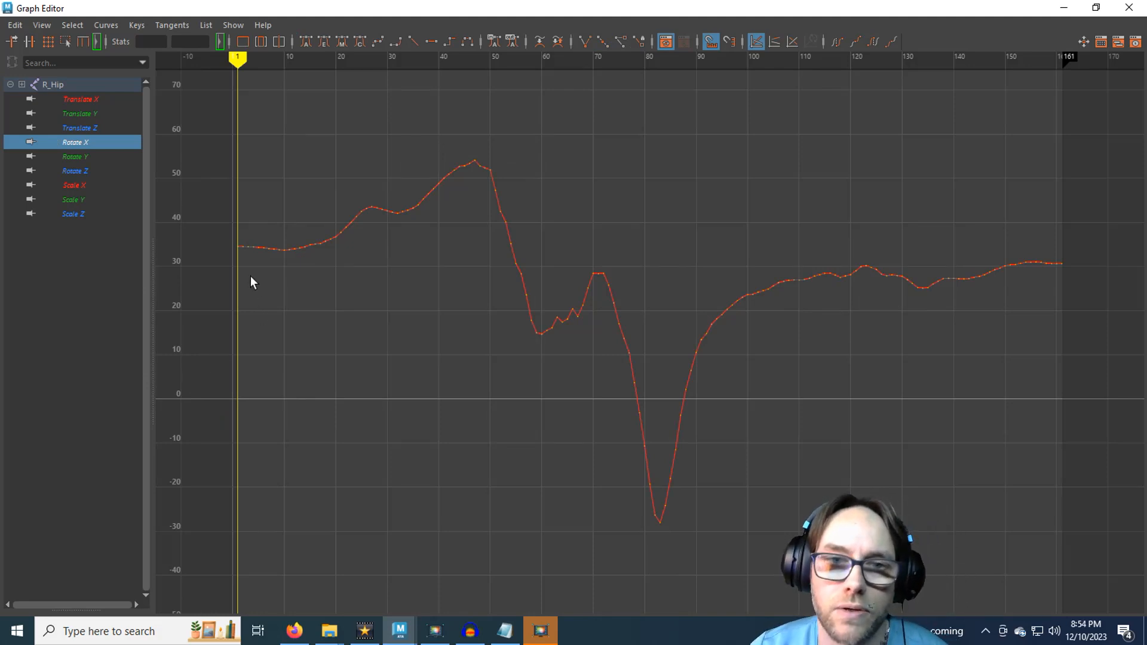
{"action": "left_click_drag", "start_coordinate": [213, 97], "coordinate": [1105, 573]}
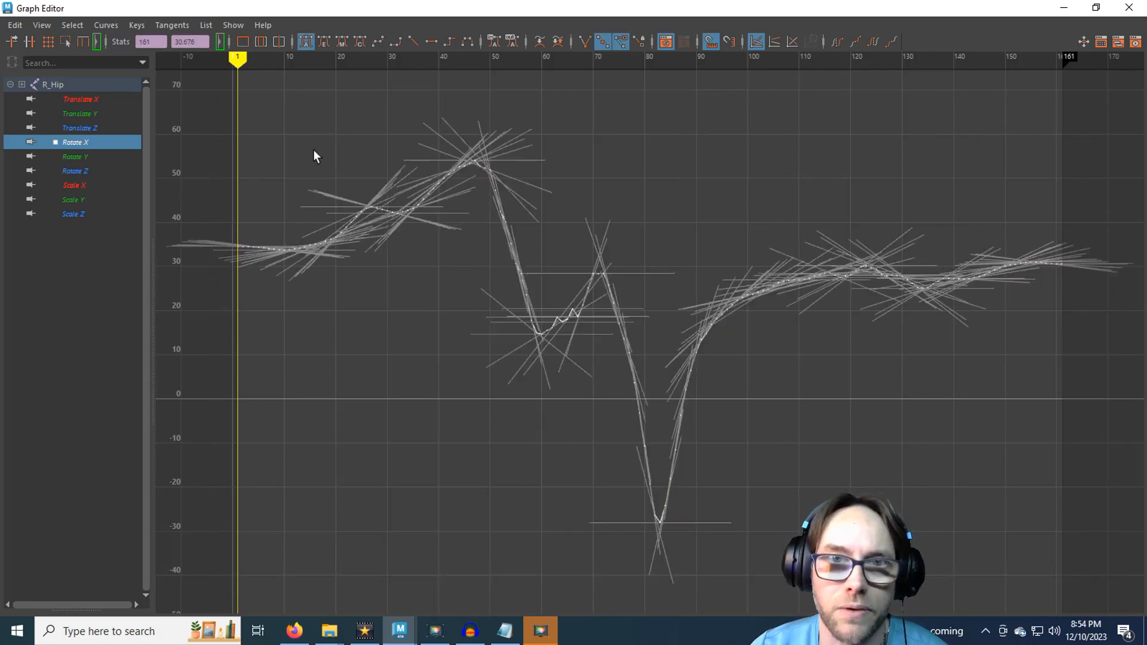
{"action": "left_click_drag", "start_coordinate": [303, 2], "coordinate": [809, 157]}
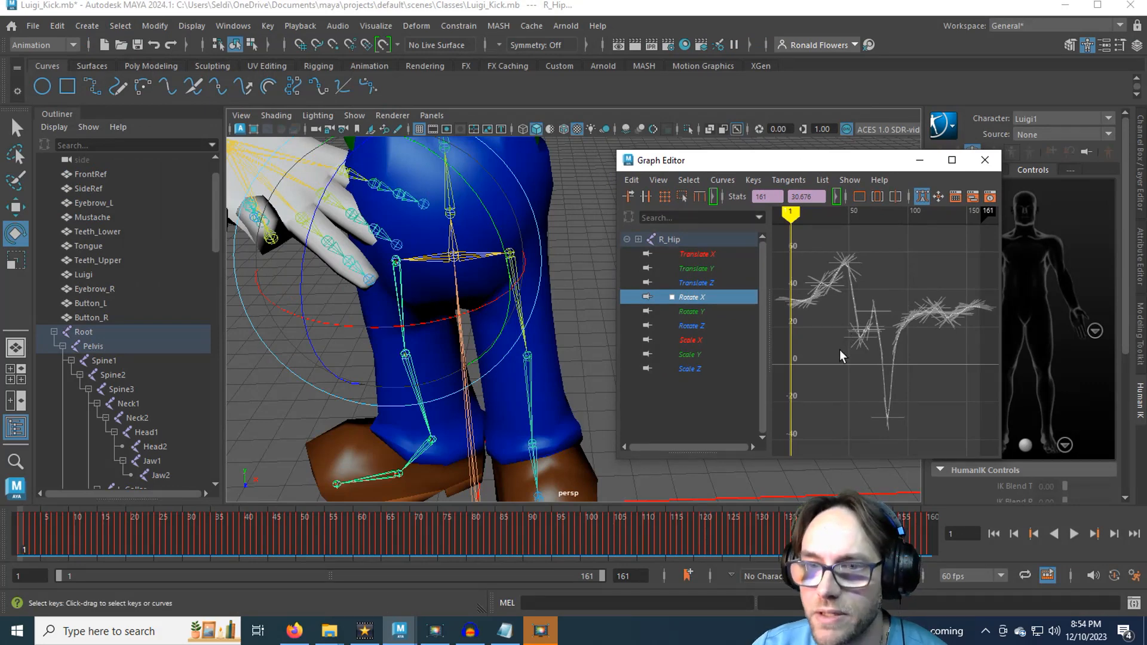
{"action": "middle_click_drag", "start_coordinate": [837, 335], "coordinate": [909, 404], "text": "shift"}
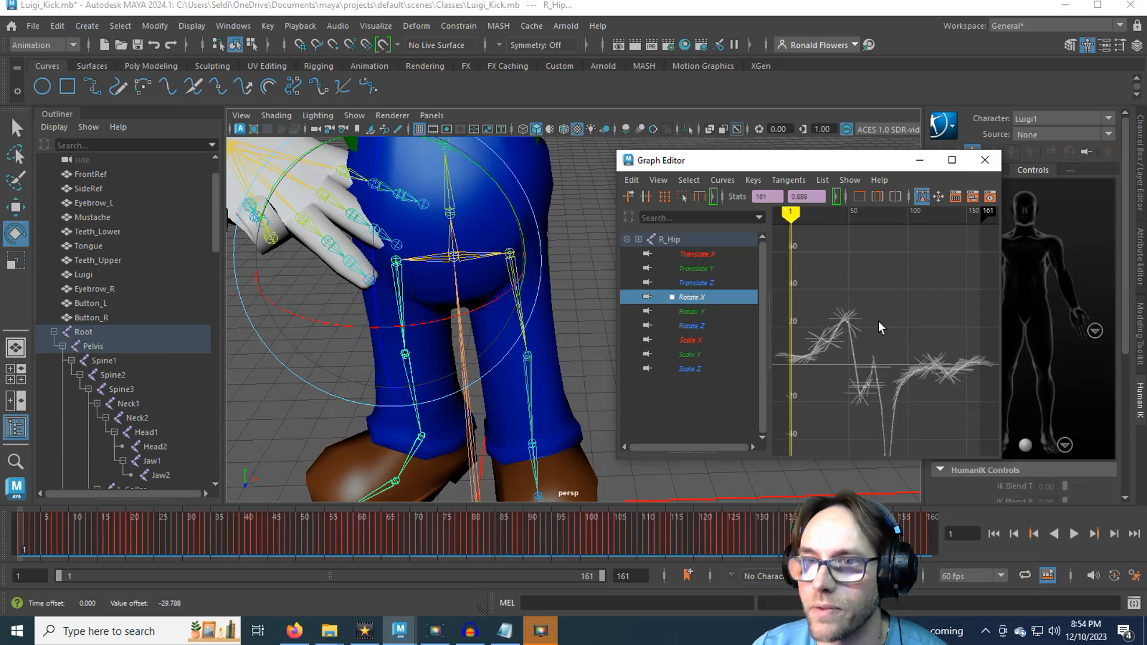
Lower all R_Hip Rotate X keys further so frame 1 sits at 0 and frame 161 at -3.936, working in the maximized Graph Editor.
{"action": "double_click", "coordinate": [820, 163]}
{"action": "scroll", "coordinate": [446, 394], "scroll_direction": "up", "scroll_amount": 3}
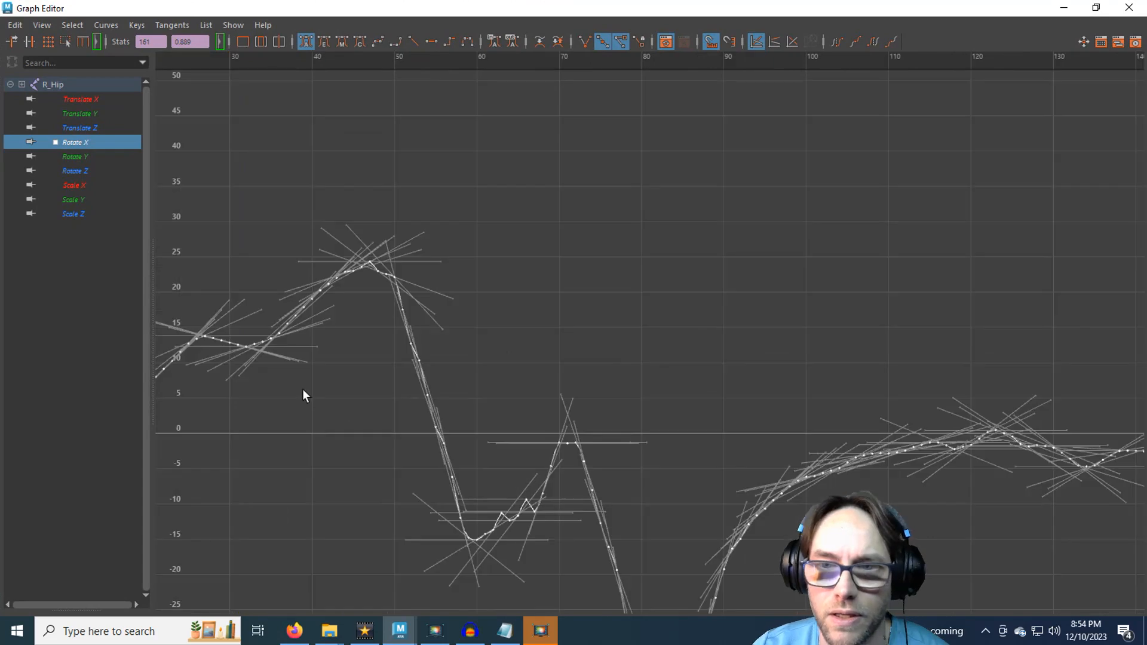
{"action": "middle_click_drag", "start_coordinate": [334, 391], "coordinate": [802, 316], "text": "alt"}
{"action": "scroll", "coordinate": [525, 344], "scroll_direction": "up", "scroll_amount": 3}
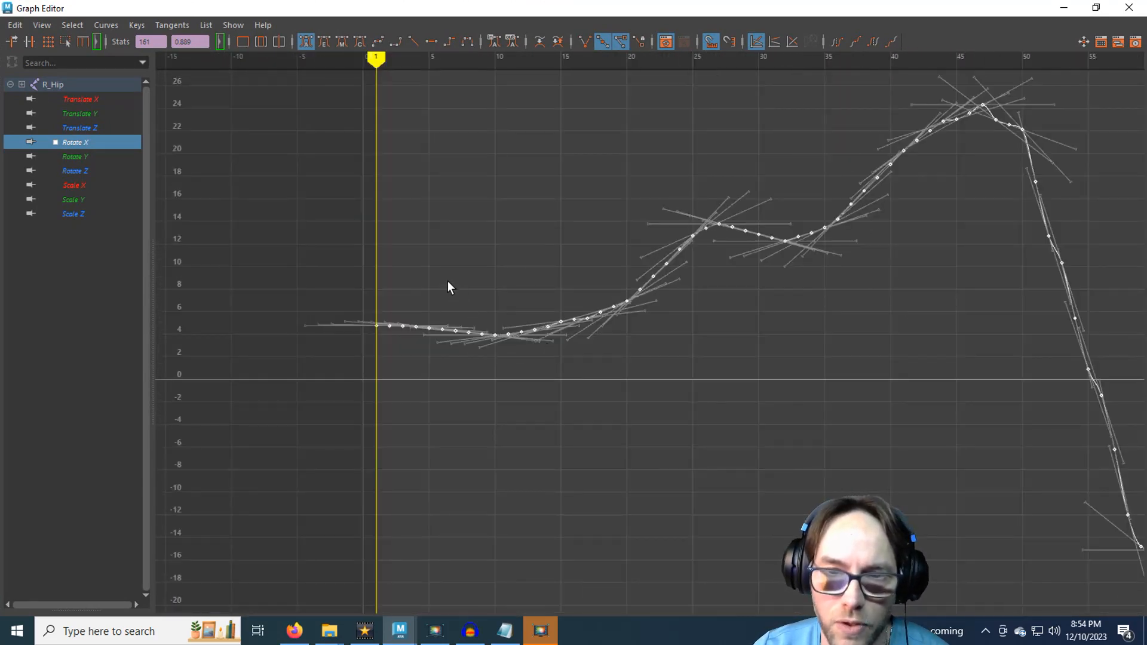
{"action": "middle_click_drag", "start_coordinate": [449, 269], "coordinate": [445, 334], "text": "shift"}
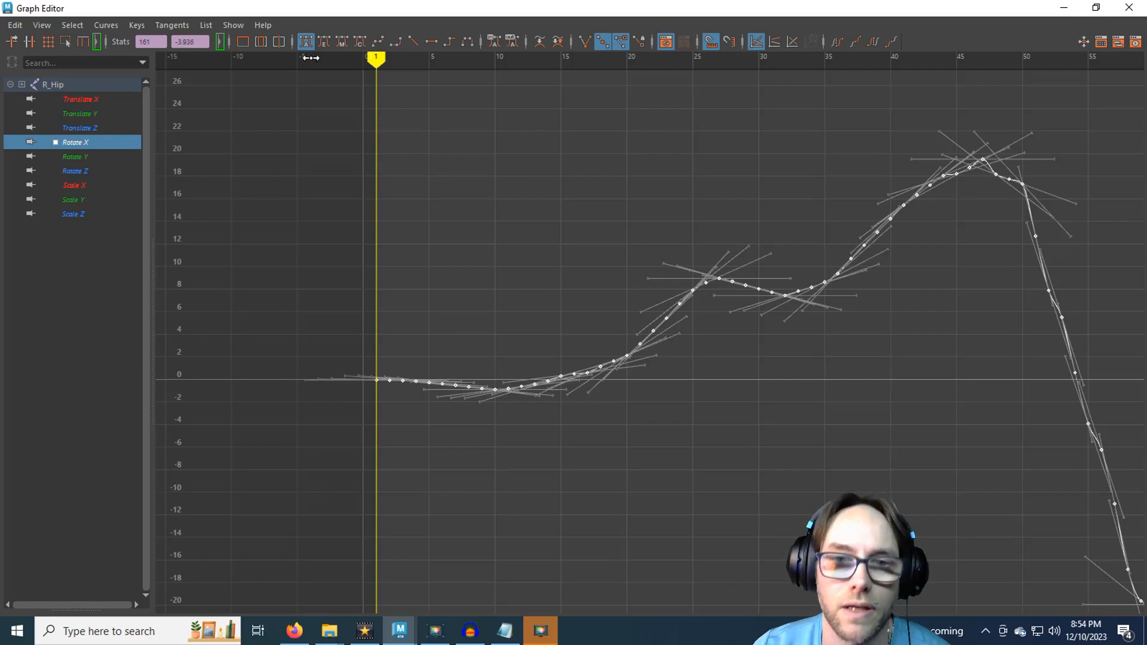
{"action": "left_click_drag", "start_coordinate": [310, 8], "coordinate": [803, 198]}
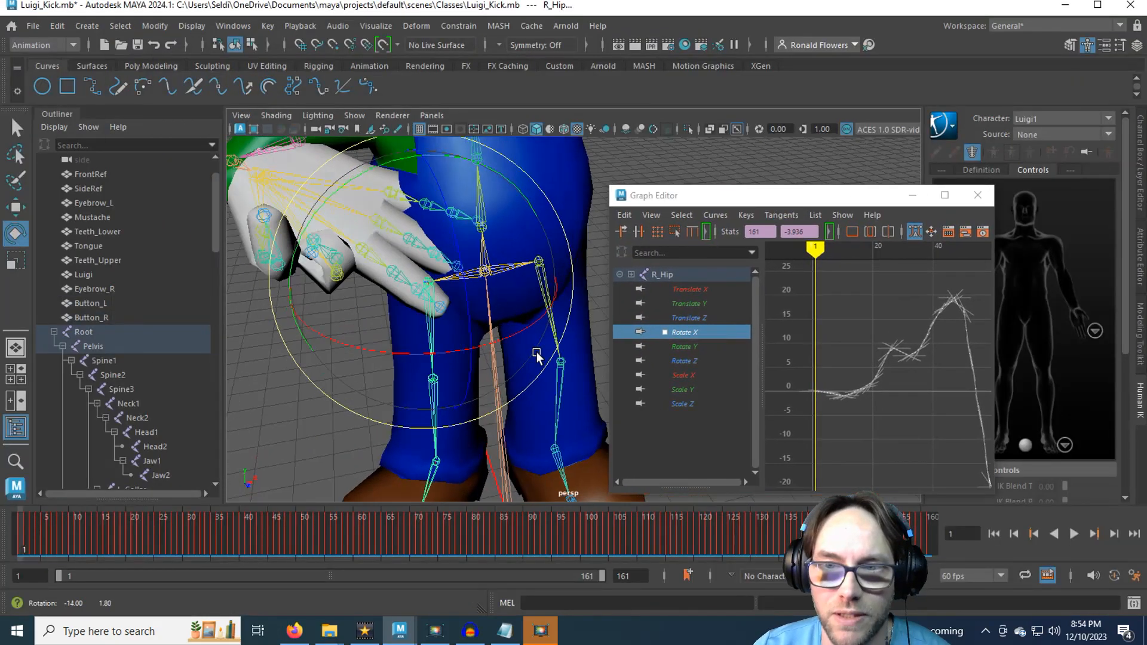
Check the right leg in the perspective view and raise all Rotate X keys slightly so frame 161 is at -2.743.
{"action": "left_click_drag", "start_coordinate": [536, 354], "coordinate": [488, 343], "text": "alt"}
{"action": "scroll", "coordinate": [514, 363], "scroll_direction": "down", "scroll_amount": 5}
{"action": "scroll", "coordinate": [538, 371], "scroll_direction": "up", "scroll_amount": 3}
{"action": "middle_click_drag", "start_coordinate": [540, 370], "coordinate": [482, 297], "text": "alt"}
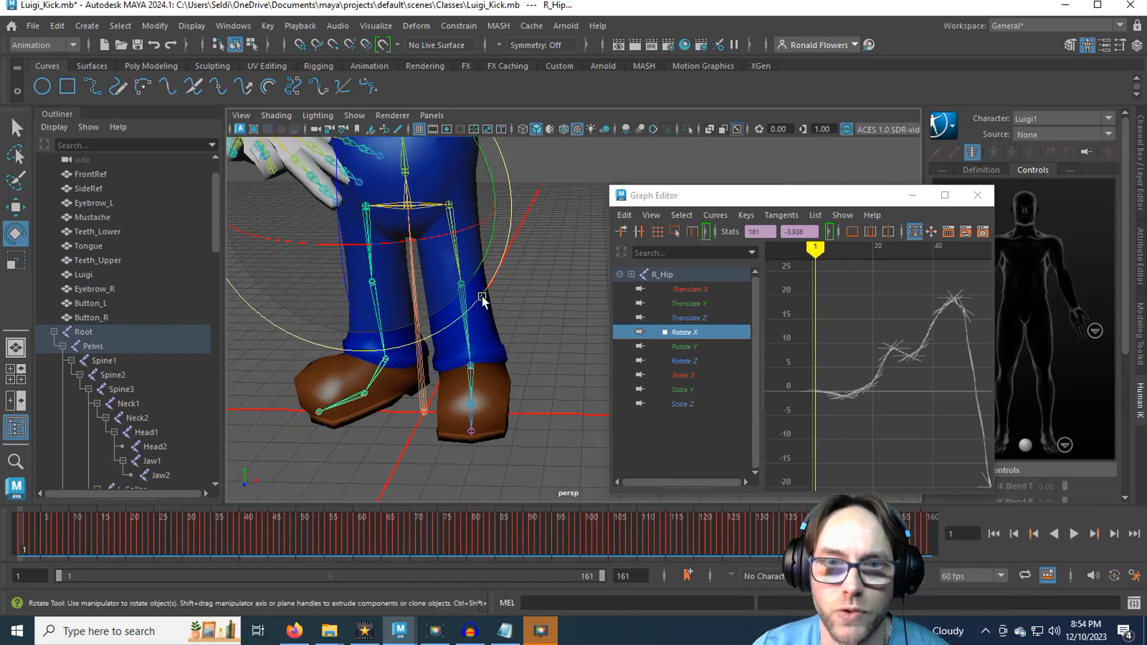
{"action": "left_click_drag", "start_coordinate": [483, 297], "coordinate": [469, 336], "text": "alt"}
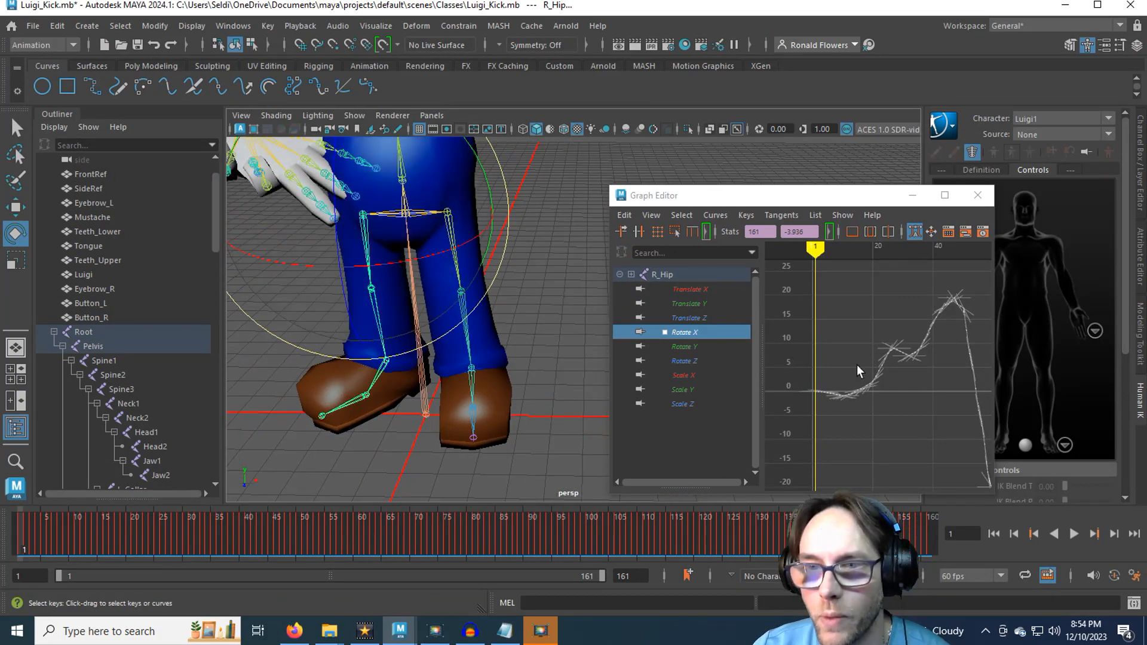
{"action": "mouse_move", "coordinate": [845, 357]}
{"action": "middle_mouse_down", "text": "shift"}
{"action": "mouse_move", "coordinate": [842, 399]}
{"action": "mouse_move", "coordinate": [841, 352]}
{"action": "middle_mouse_up", "text": "shift"}
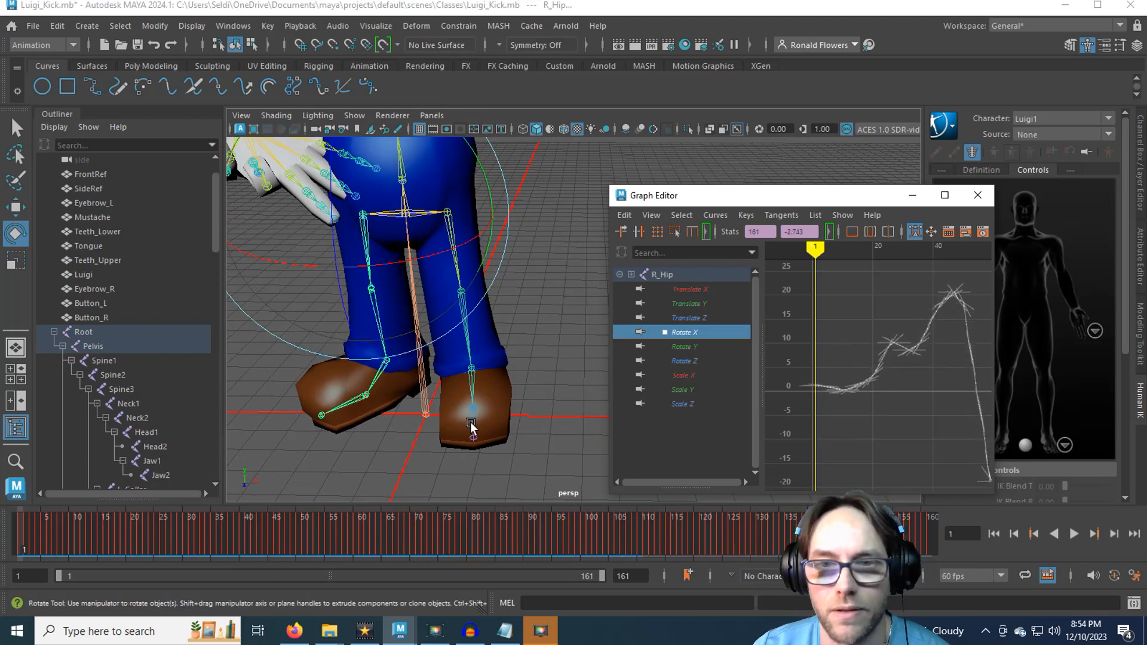
Start playback, scrub to frames 32 and 47, and examine the right leg's pose from several angles.
{"action": "scroll", "coordinate": [519, 377], "scroll_direction": "down", "scroll_amount": 4}
{"action": "left_click_drag", "start_coordinate": [399, 431], "coordinate": [366, 442], "text": "alt"}
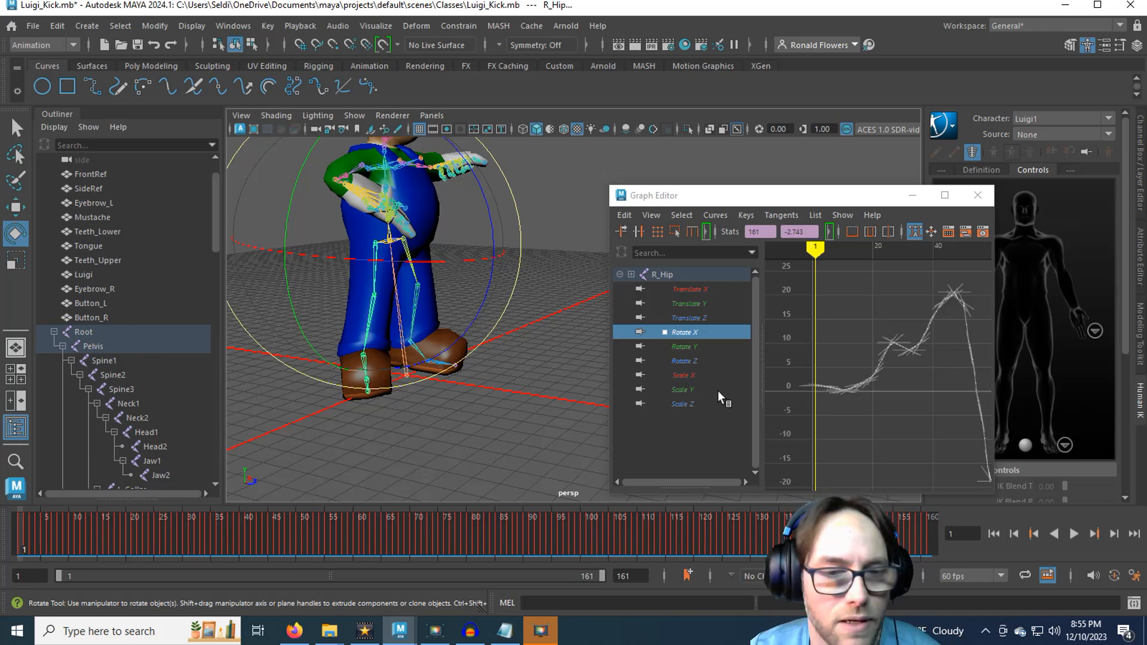
{"action": "key", "text": "alt+v"}
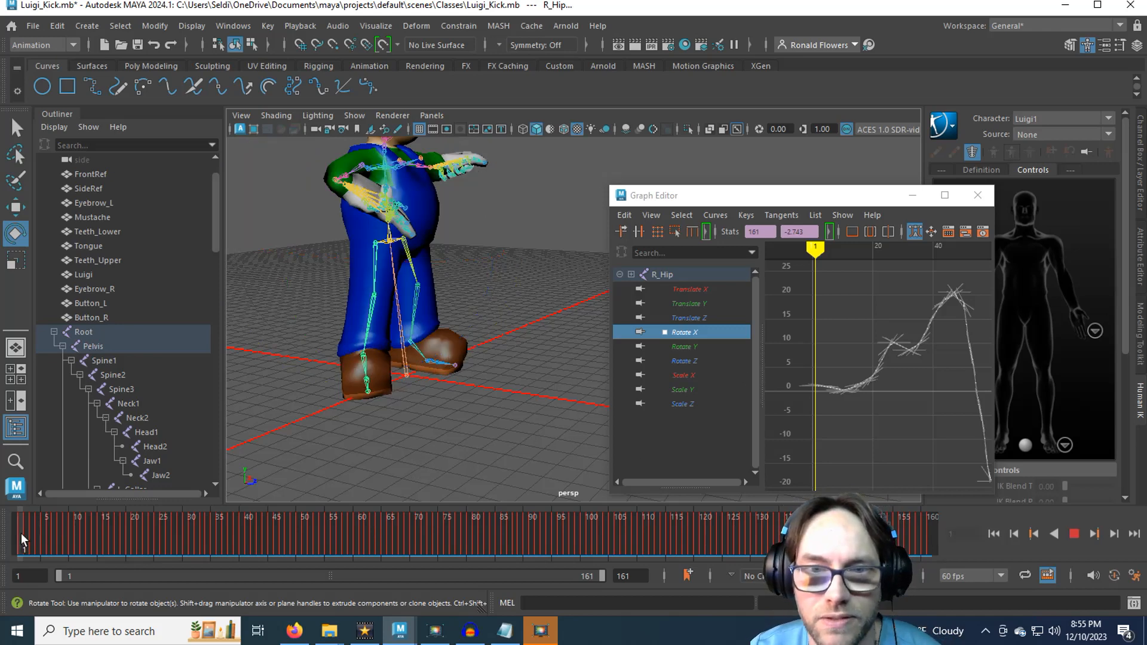
{"action": "left_click_drag", "start_coordinate": [21, 533], "coordinate": [199, 534]}
{"action": "scroll", "coordinate": [322, 394], "scroll_direction": "up", "scroll_amount": 5}
{"action": "left_click_drag", "start_coordinate": [427, 424], "coordinate": [400, 312], "text": "alt"}
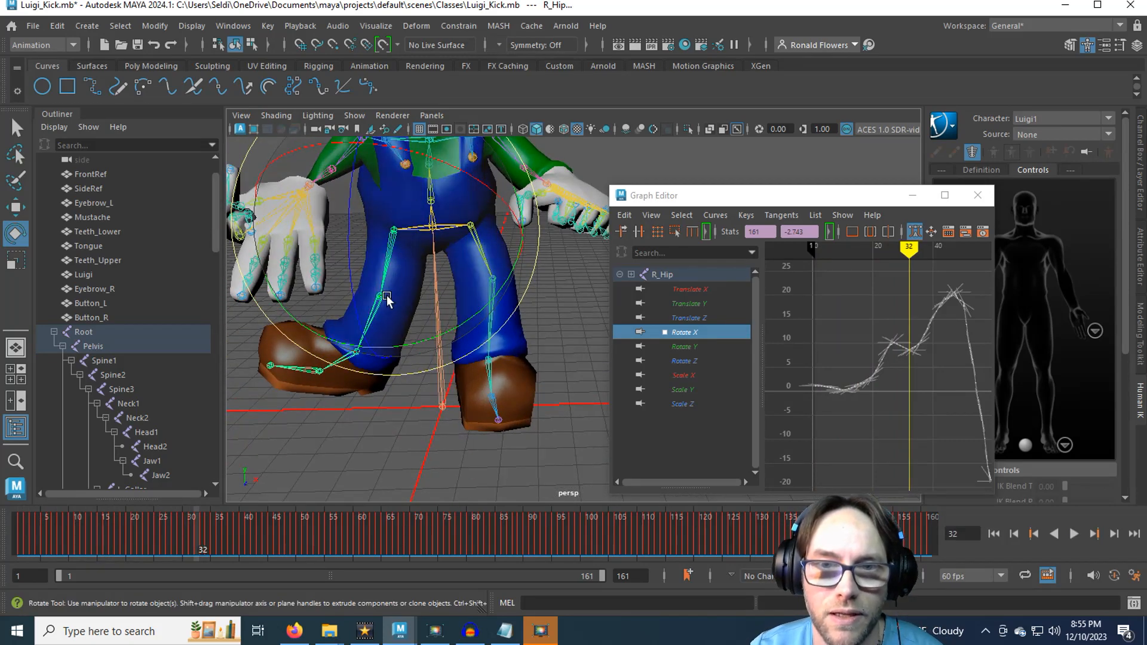
{"action": "left_click_drag", "start_coordinate": [397, 422], "coordinate": [452, 442], "text": "alt"}
{"action": "left_click_drag", "start_coordinate": [202, 534], "coordinate": [283, 536]}
{"action": "left_click_drag", "start_coordinate": [365, 418], "coordinate": [434, 468], "text": "alt"}
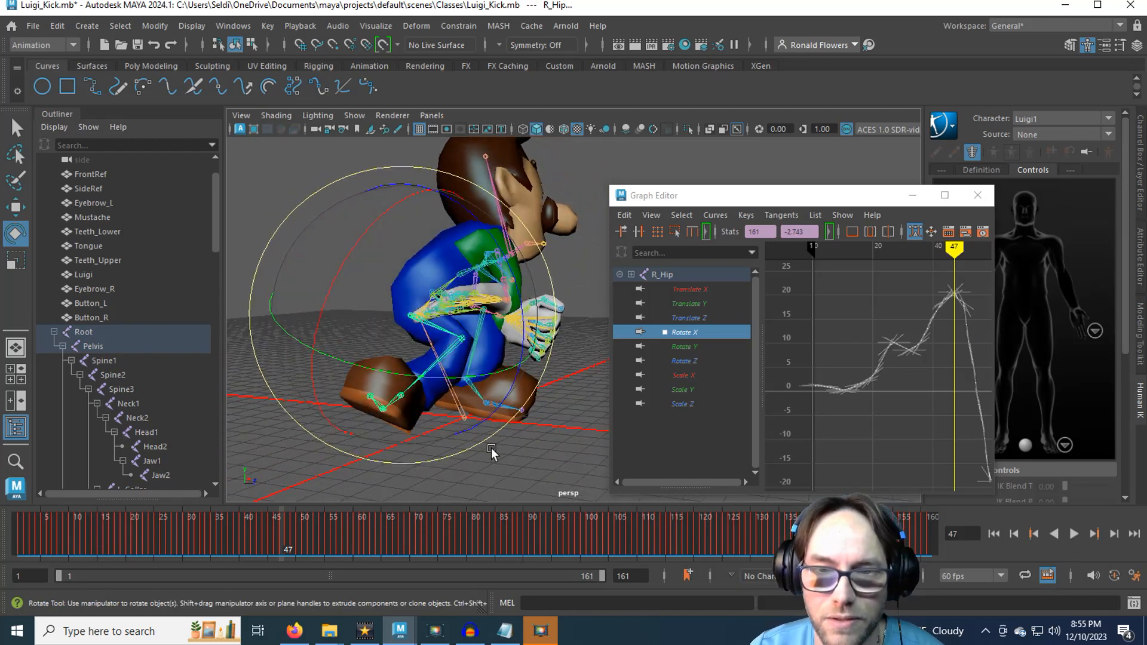
{"action": "left_click_drag", "start_coordinate": [495, 443], "coordinate": [398, 454], "text": "alt"}
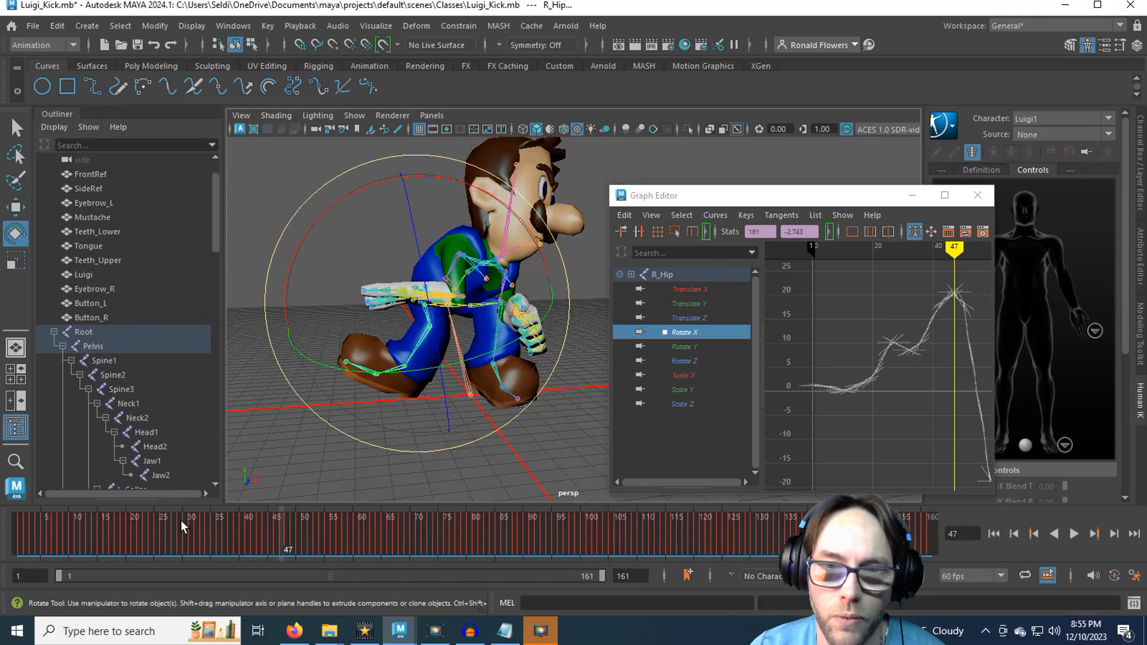
Return to frame 1 and select the R_Knee joint with a smaller rotate manipulator.
{"action": "left_click_drag", "start_coordinate": [181, 519], "coordinate": [1, 508]}
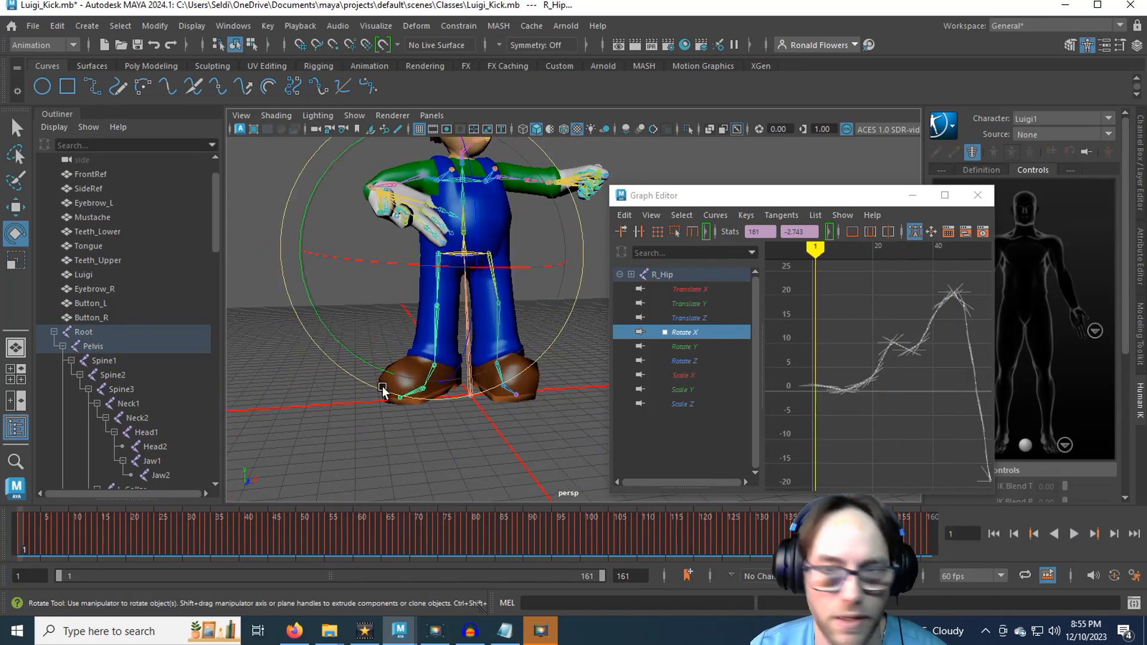
{"action": "key", "text": "q"}
{"action": "left_click", "coordinate": [438, 309]}
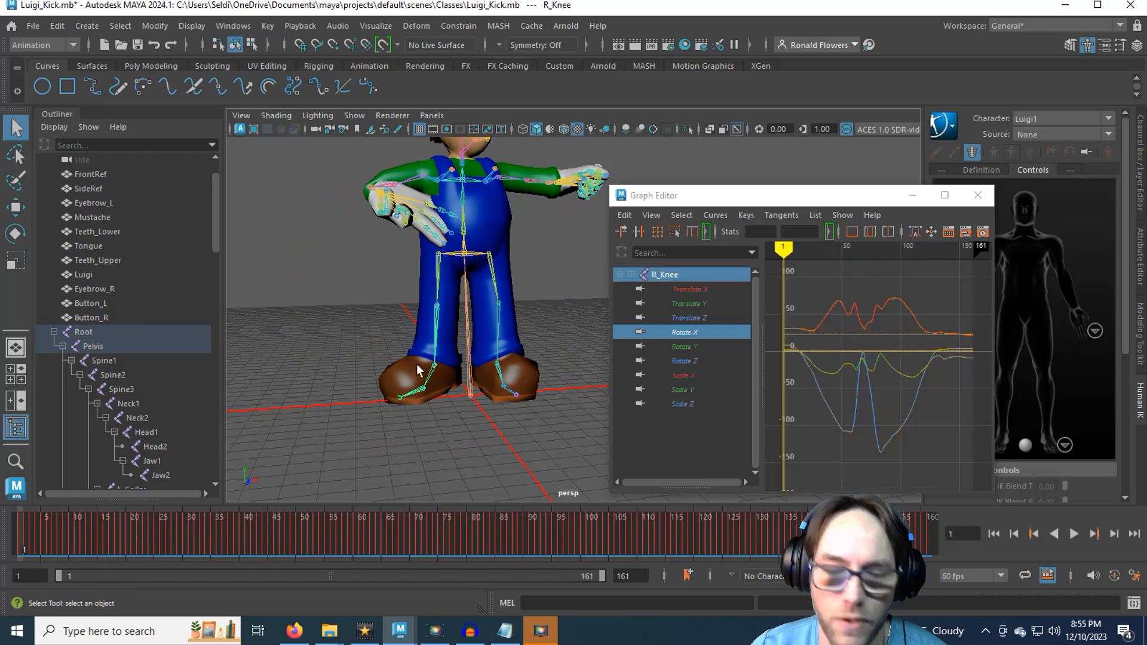
{"action": "key", "text": "e"}
{"action": "scroll", "coordinate": [400, 413], "scroll_direction": "up", "scroll_amount": 2}
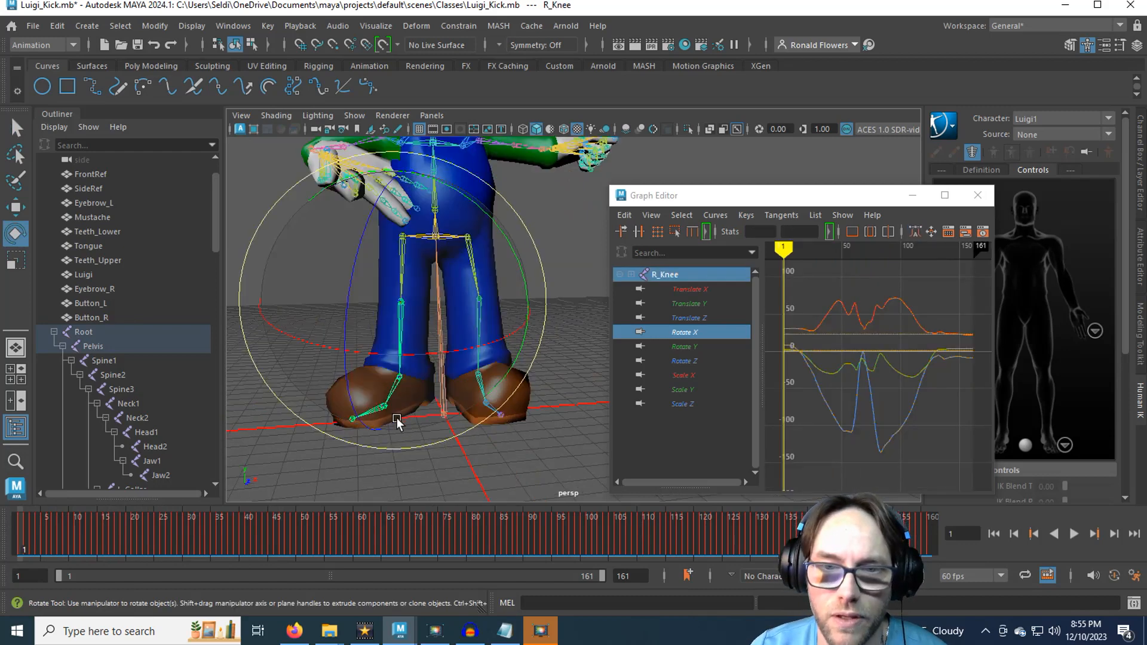
{"action": "left_click_drag", "start_coordinate": [426, 418], "coordinate": [460, 251], "text": "alt"}
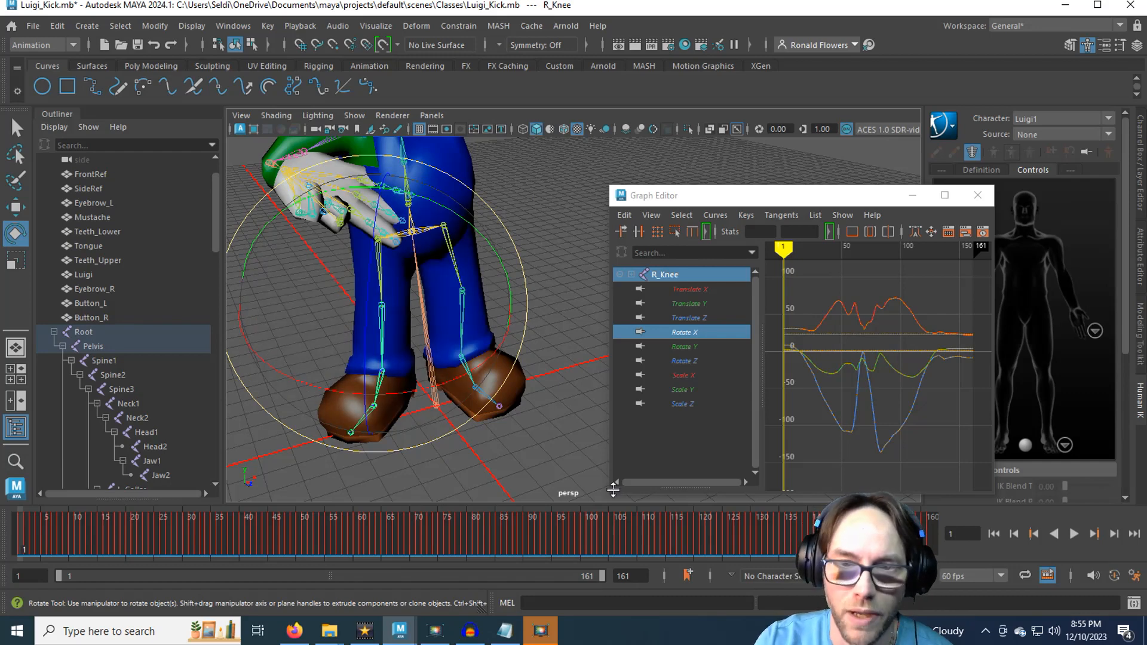
{"action": "key", "text": "minus"}
{"action": "key", "text": "minus"}
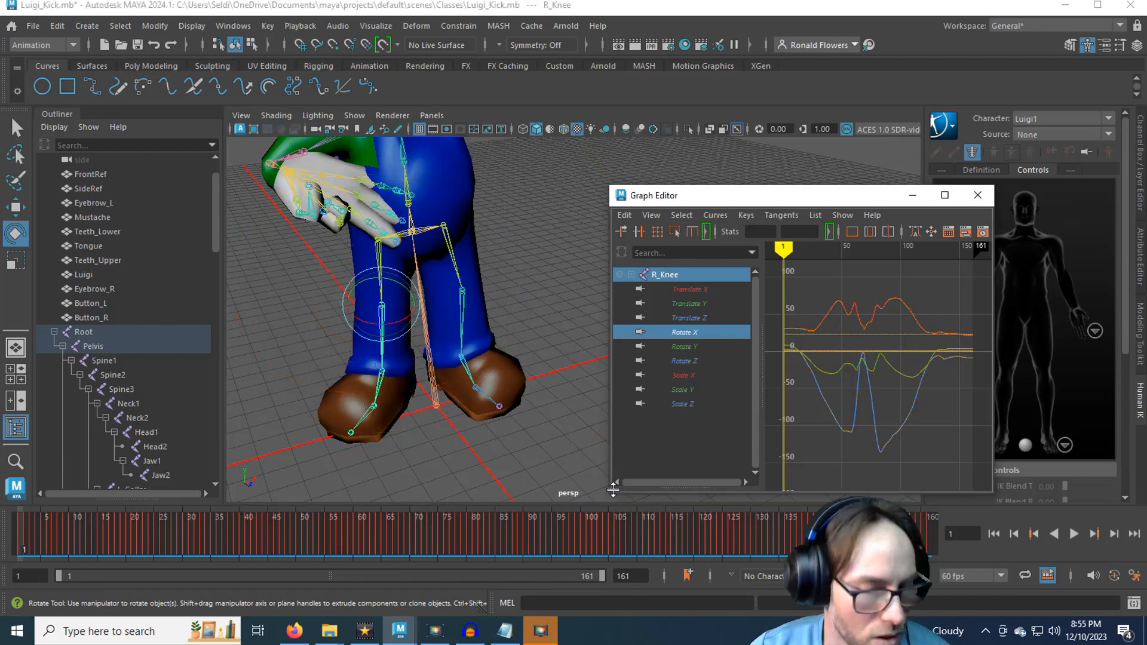
Isolate R_Knee's Rotate X curve and lower all its keys together by 27.613, putting frame 161 at -5.834.
{"action": "left_click_drag", "start_coordinate": [513, 467], "coordinate": [476, 435], "text": "alt"}
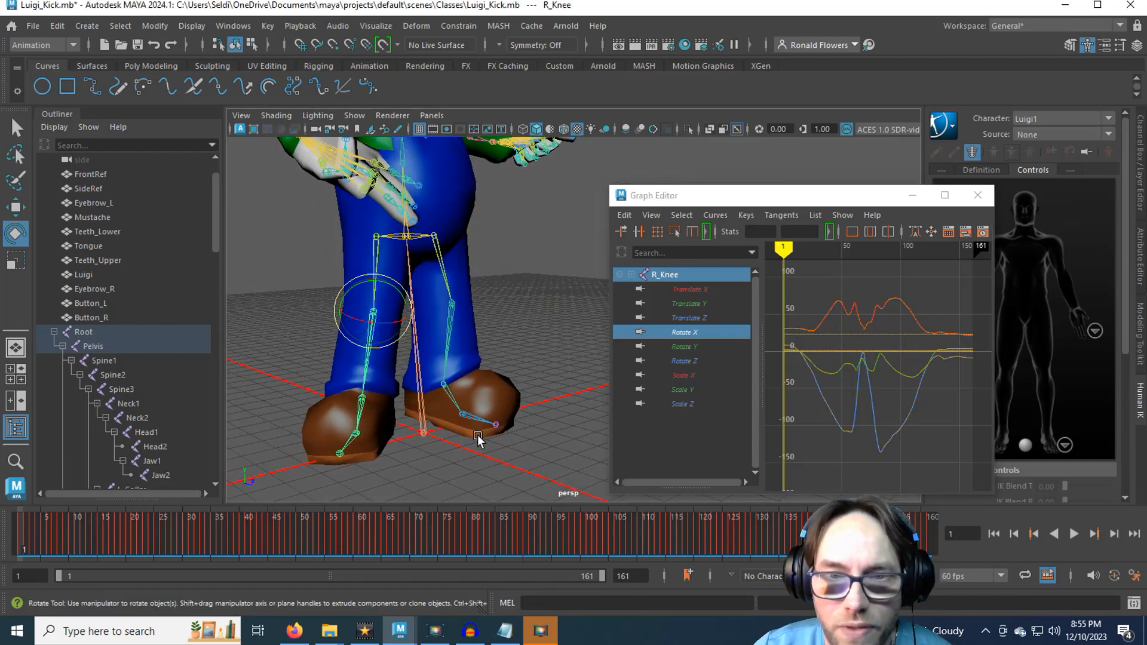
{"action": "scroll", "coordinate": [476, 435], "scroll_direction": "up", "scroll_amount": 3}
{"action": "middle_click_drag", "start_coordinate": [416, 412], "coordinate": [551, 382], "text": "alt"}
{"action": "left_click_drag", "start_coordinate": [551, 382], "coordinate": [469, 443], "text": "alt"}
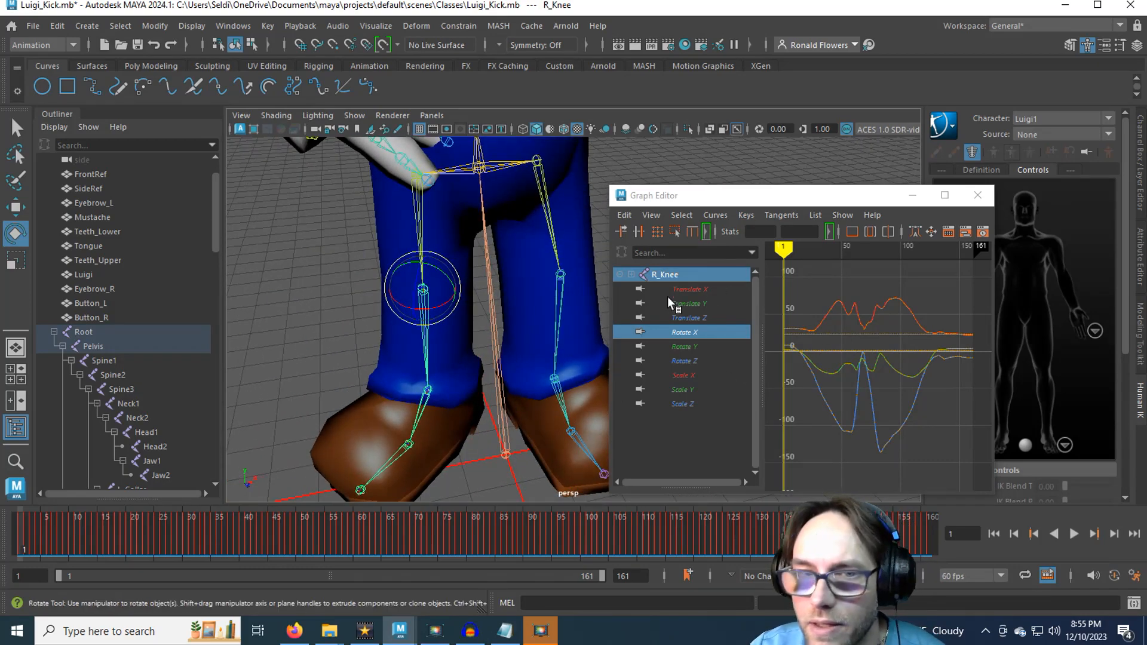
{"action": "left_click", "coordinate": [684, 332]}
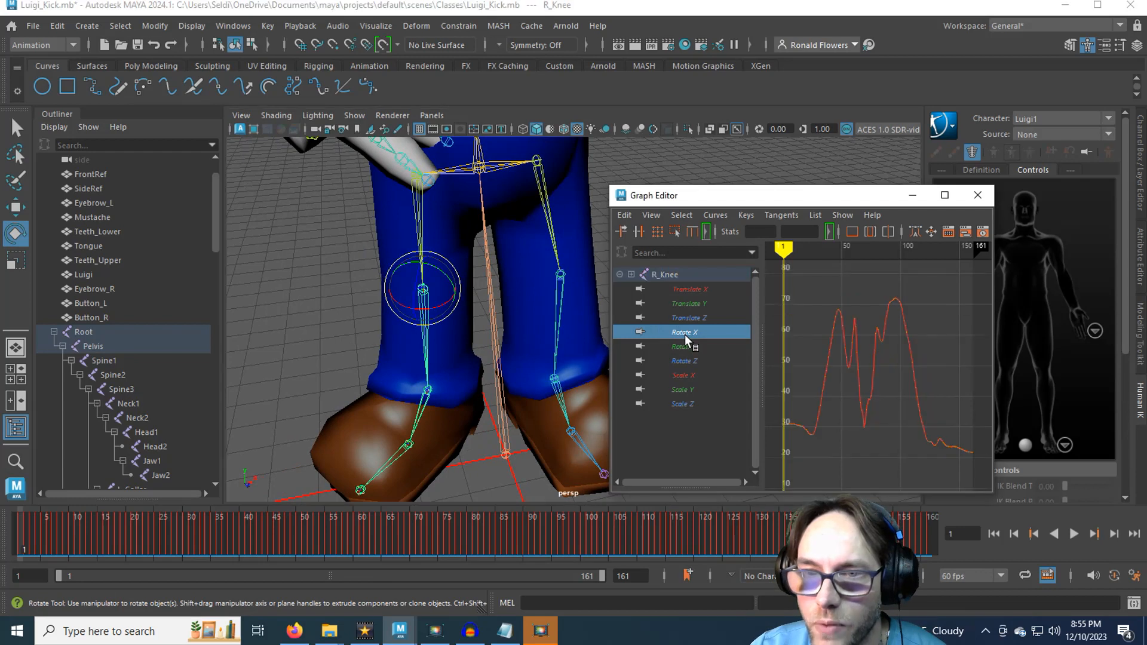
{"action": "scroll", "coordinate": [887, 386], "scroll_direction": "down", "scroll_amount": 2}
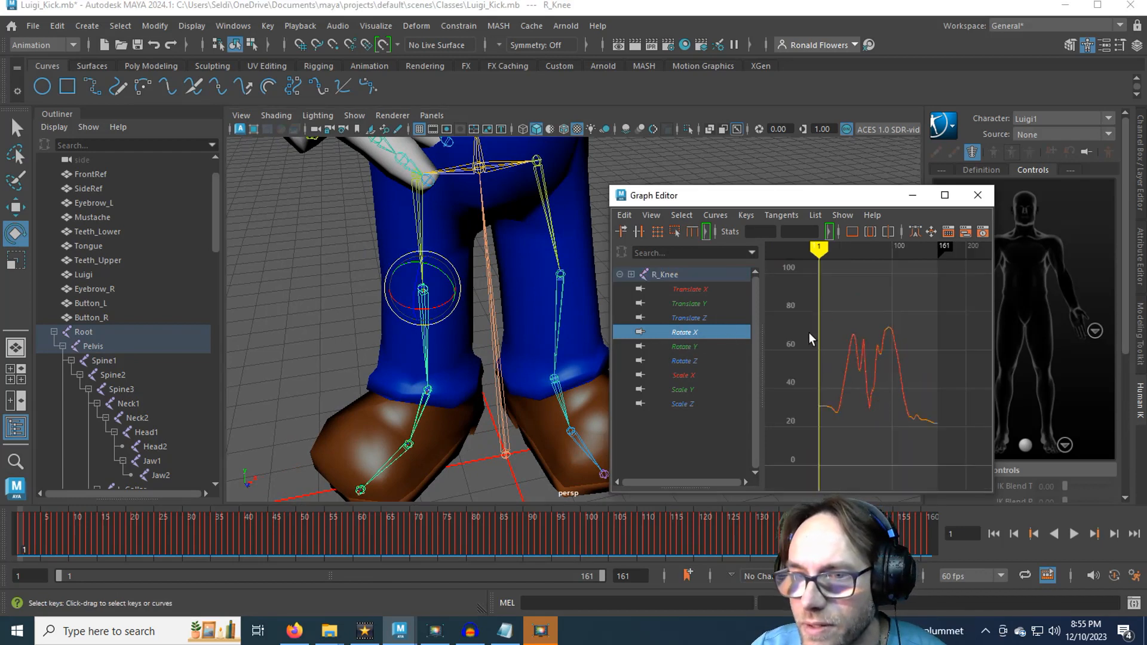
{"action": "left_click_drag", "start_coordinate": [851, 448], "coordinate": [975, 493]}
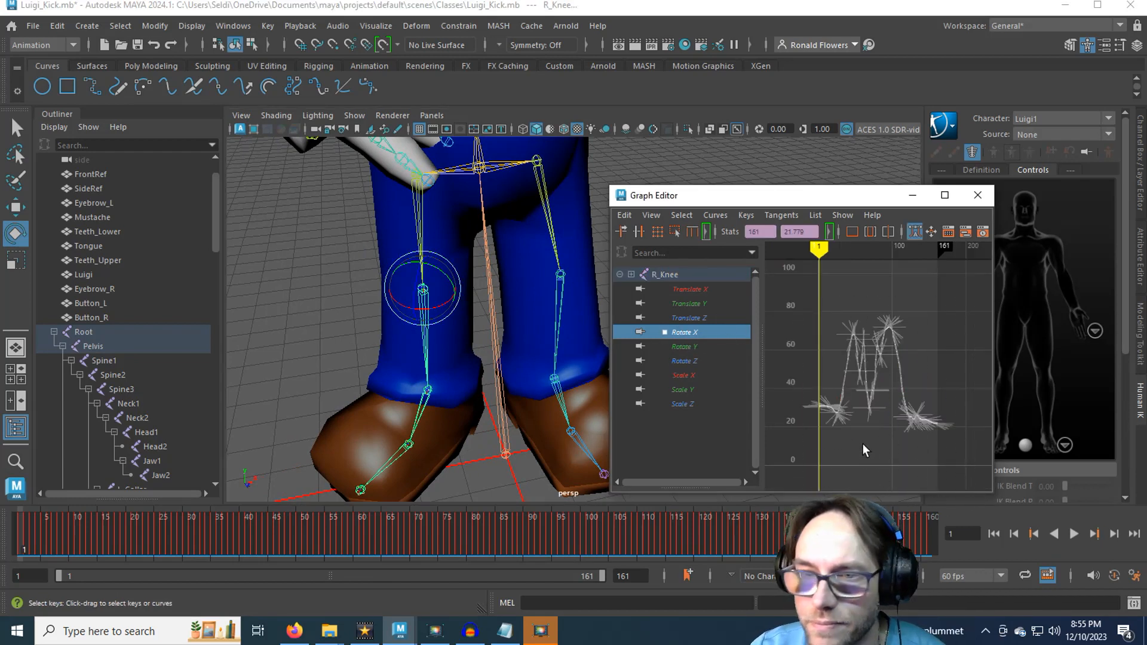
{"action": "middle_click_drag", "start_coordinate": [862, 443], "coordinate": [864, 397], "text": "alt"}
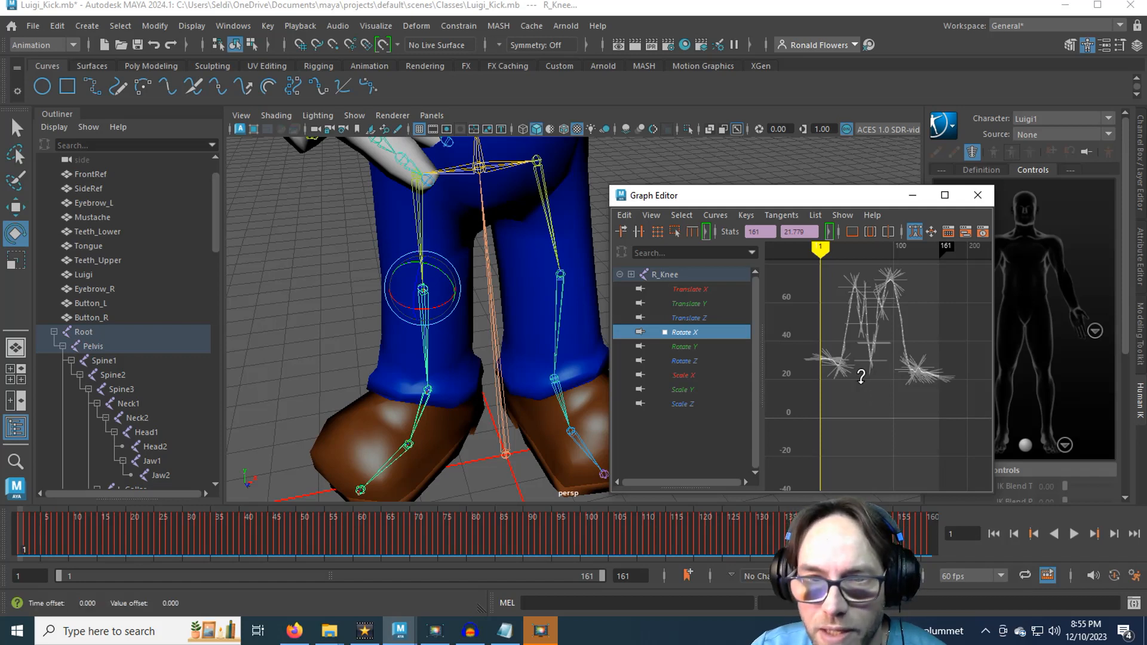
{"action": "middle_click_drag", "start_coordinate": [861, 384], "coordinate": [885, 341], "text": "shift"}
Lower all R_Knee Rotate X keys by a further 2.769 so frame 161 is at -8.603.
{"action": "scroll", "coordinate": [858, 429], "scroll_direction": "up", "scroll_amount": 3}
{"action": "scroll", "coordinate": [885, 342], "scroll_direction": "up", "scroll_amount": 2}
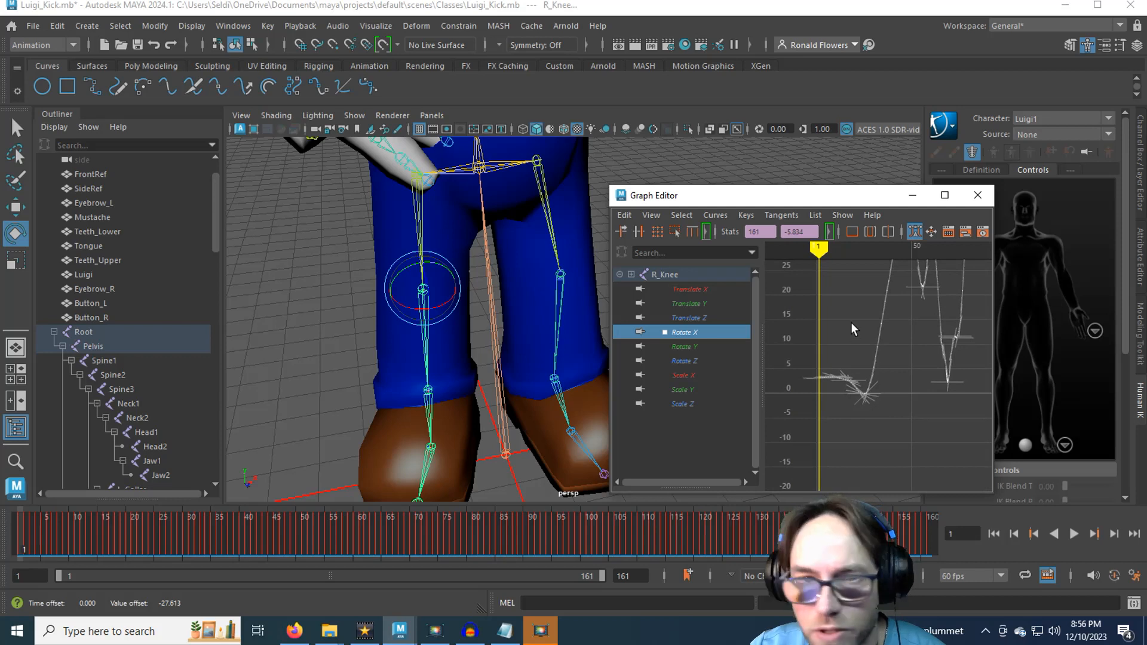
{"action": "middle_click_drag", "start_coordinate": [851, 315], "coordinate": [852, 339], "text": "shift"}
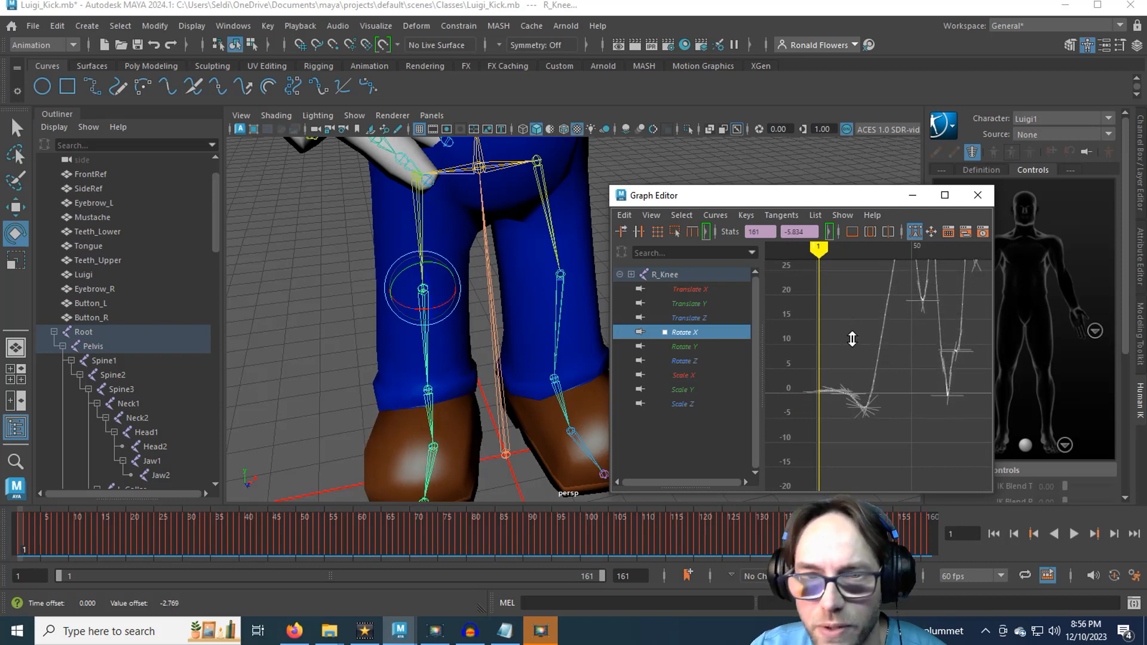
Examine the right leg and foot from several angles while stepping through the kick at frames 40, 57 and 65.
{"action": "scroll", "coordinate": [526, 372], "scroll_direction": "down", "scroll_amount": 5}
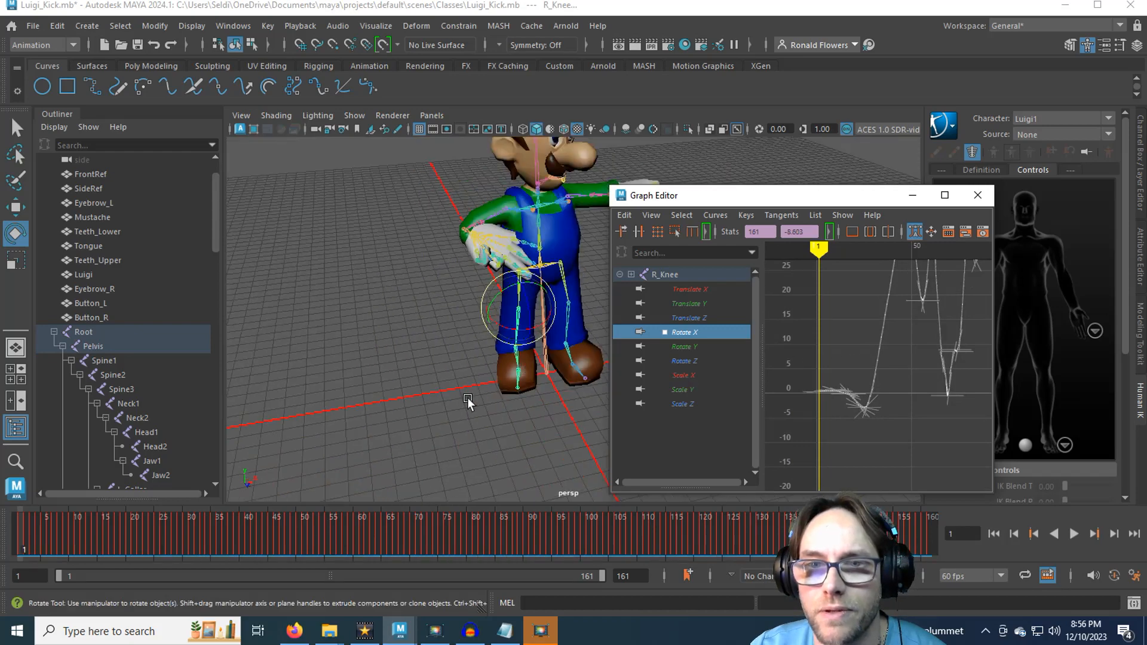
{"action": "scroll", "coordinate": [464, 399], "scroll_direction": "up", "scroll_amount": 2}
{"action": "mouse_move", "coordinate": [411, 413]}
{"action": "left_mouse_down", "text": "alt"}
{"action": "mouse_move", "coordinate": [529, 393]}
{"action": "mouse_move", "coordinate": [402, 405]}
{"action": "left_mouse_up", "text": "alt"}
{"action": "scroll", "coordinate": [523, 391], "scroll_direction": "up", "scroll_amount": 3}
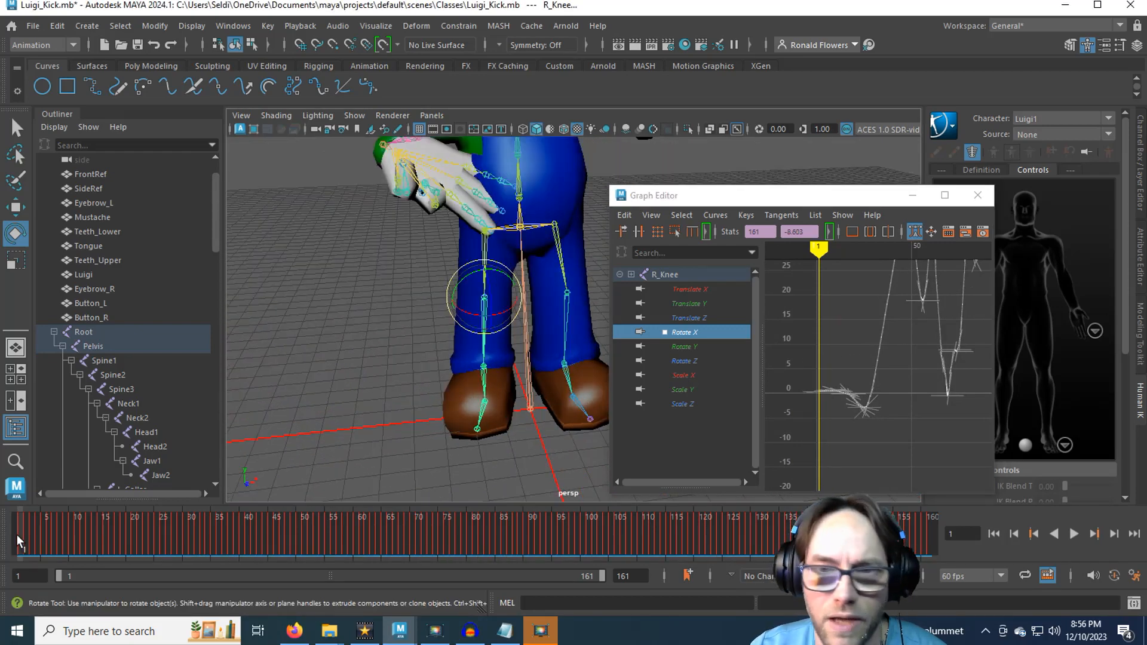
{"action": "key", "text": "alt+v"}
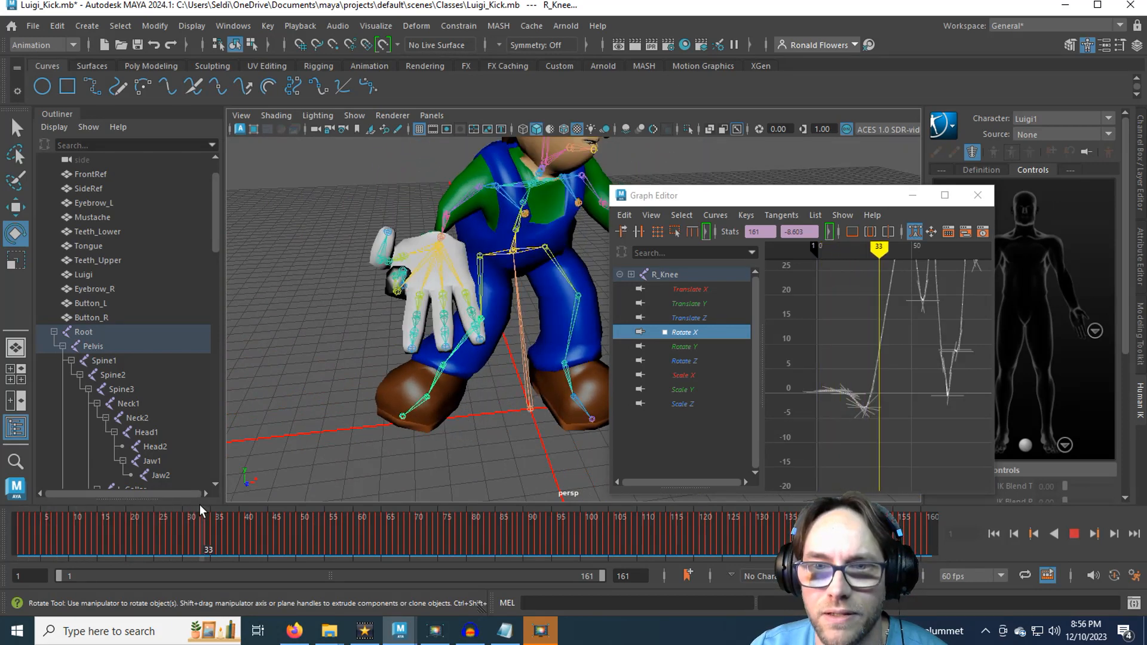
{"action": "left_click_drag", "start_coordinate": [405, 430], "coordinate": [390, 403], "text": "alt"}
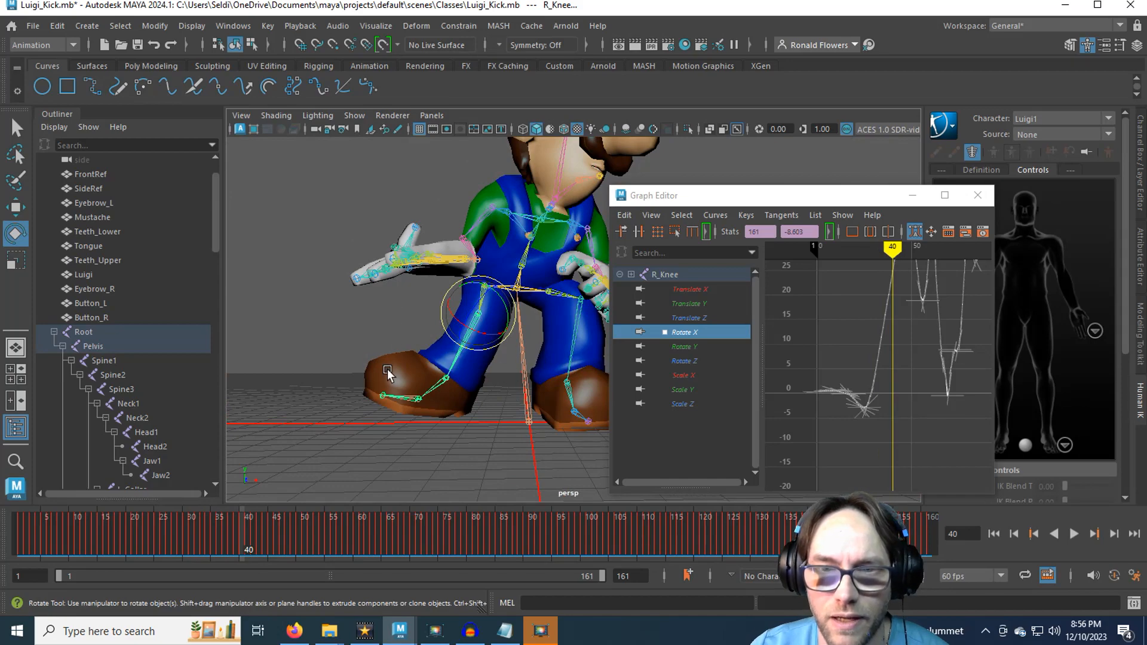
{"action": "left_click_drag", "start_coordinate": [404, 396], "coordinate": [418, 418], "text": "alt"}
{"action": "left_click_drag", "start_coordinate": [248, 543], "coordinate": [343, 540]}
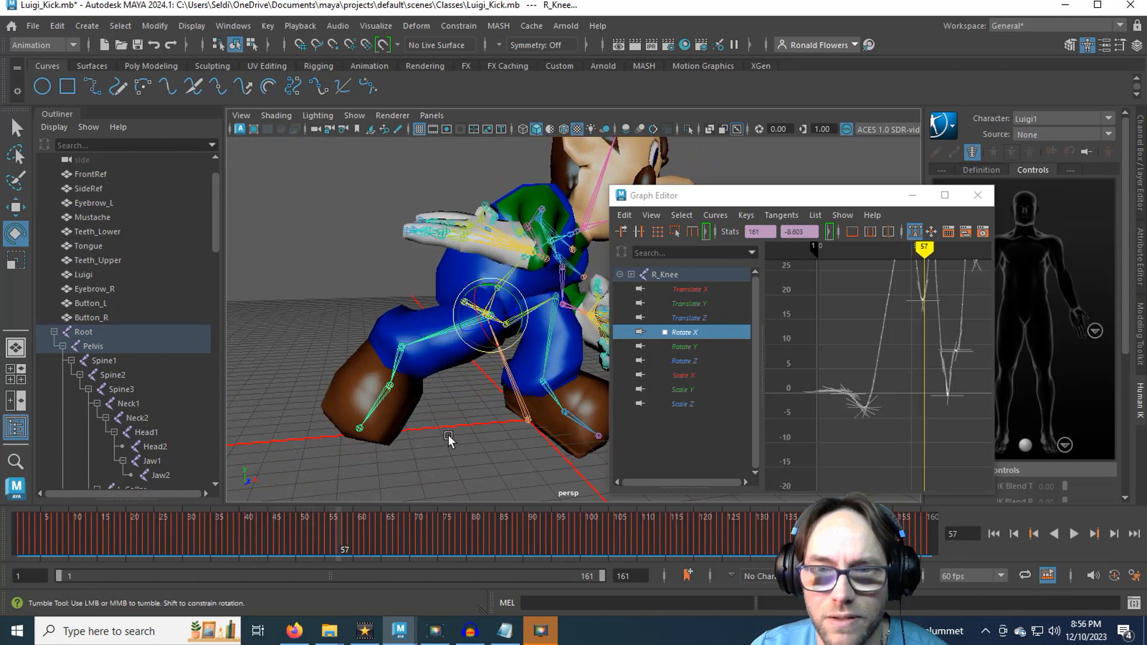
{"action": "left_click_drag", "start_coordinate": [382, 418], "coordinate": [353, 455], "text": "alt"}
{"action": "key", "text": "alt+v"}
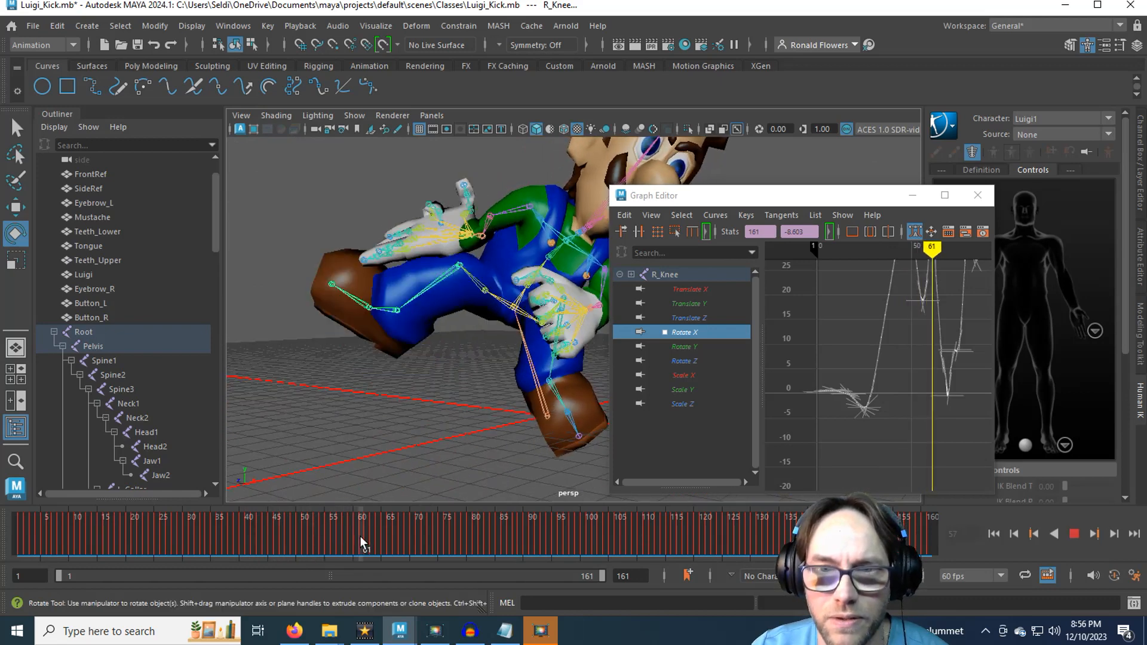
{"action": "left_click_drag", "start_coordinate": [389, 532], "coordinate": [385, 531]}
{"action": "left_click_drag", "start_coordinate": [438, 413], "coordinate": [463, 428], "text": "alt"}
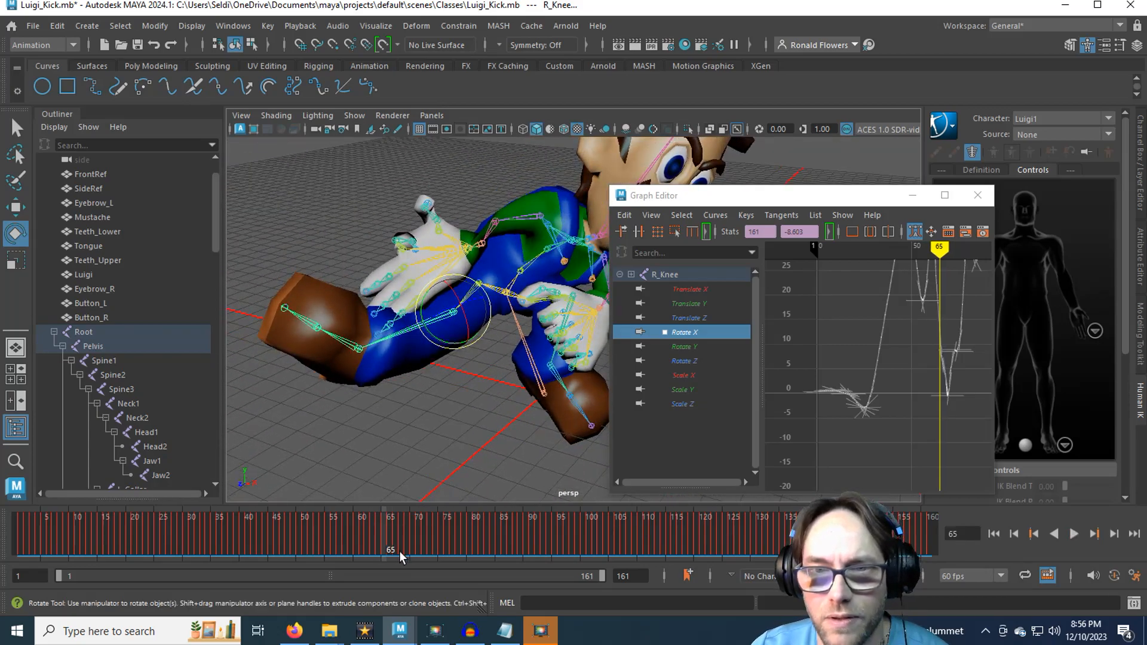
Play and scrub the rest of the kick, return to frame 1, and check the right knee up close at frame 36.
{"action": "key", "text": "alt+v"}
{"action": "mouse_move", "coordinate": [450, 532]}
{"action": "left_mouse_down"}
{"action": "mouse_move", "coordinate": [390, 519]}
{"action": "mouse_move", "coordinate": [621, 515]}
{"action": "left_mouse_up"}
{"action": "key", "text": "alt+shift+v"}
{"action": "scroll", "coordinate": [400, 408], "scroll_direction": "up", "scroll_amount": 2}
{"action": "left_click_drag", "start_coordinate": [399, 407], "coordinate": [443, 406], "text": "alt"}
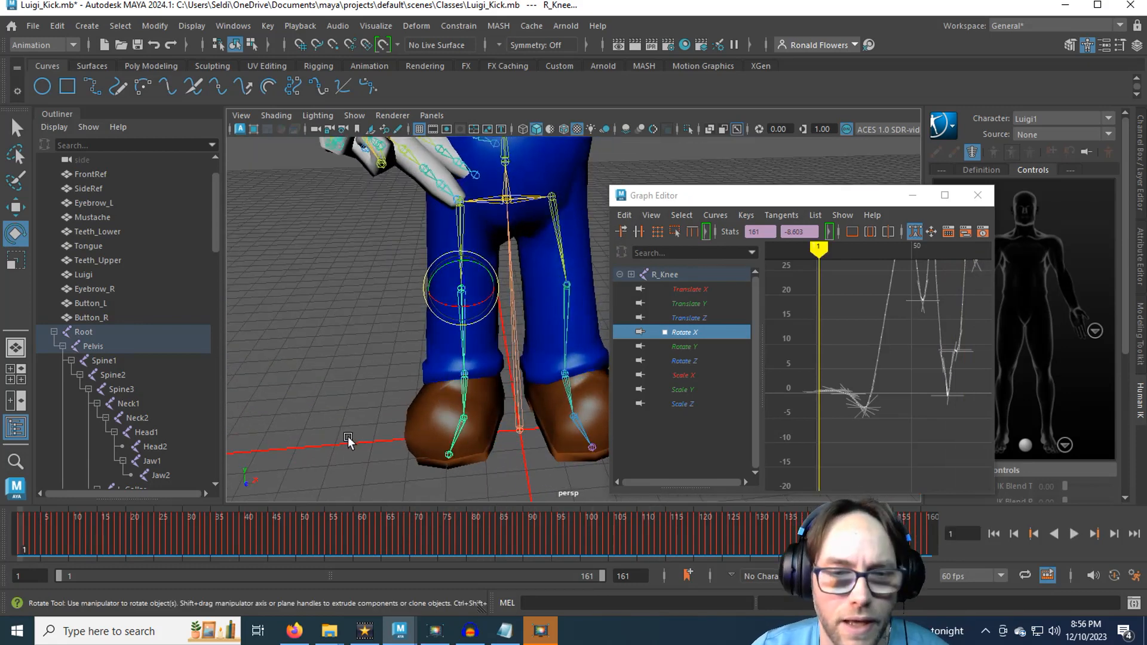
{"action": "left_click_drag", "start_coordinate": [104, 542], "coordinate": [226, 542]}
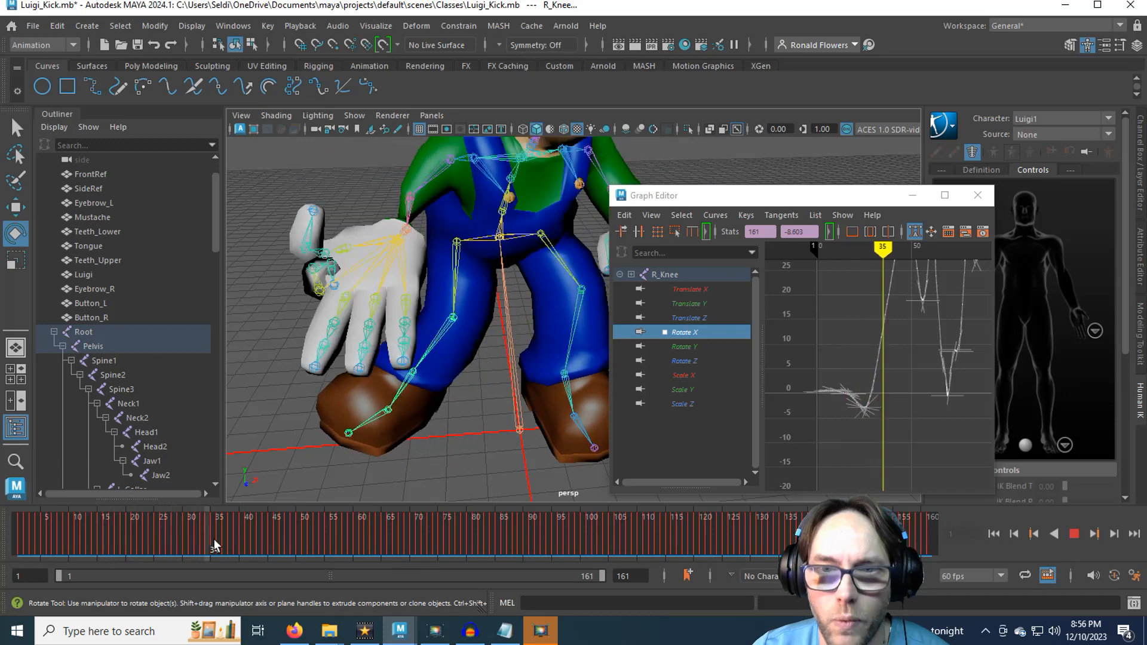
{"action": "scroll", "coordinate": [478, 430], "scroll_direction": "up", "scroll_amount": 4}
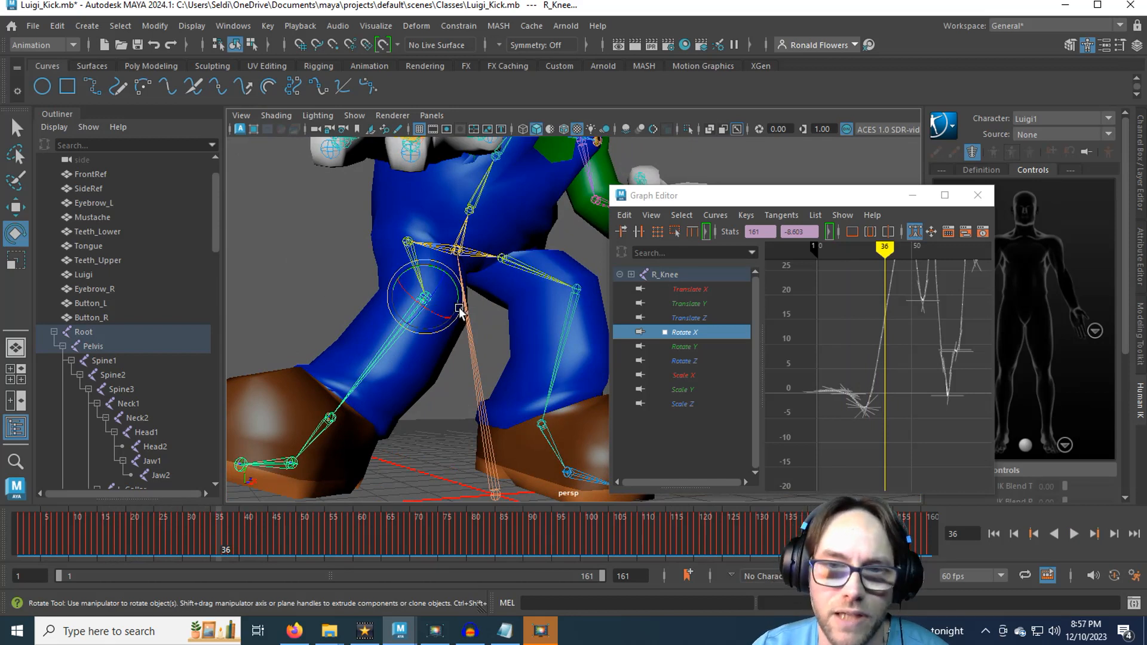
Isolate R_Knee's Rotate Y curve and compare the right leg's pose at frames 1 and 29.
{"action": "left_click", "coordinate": [699, 345]}
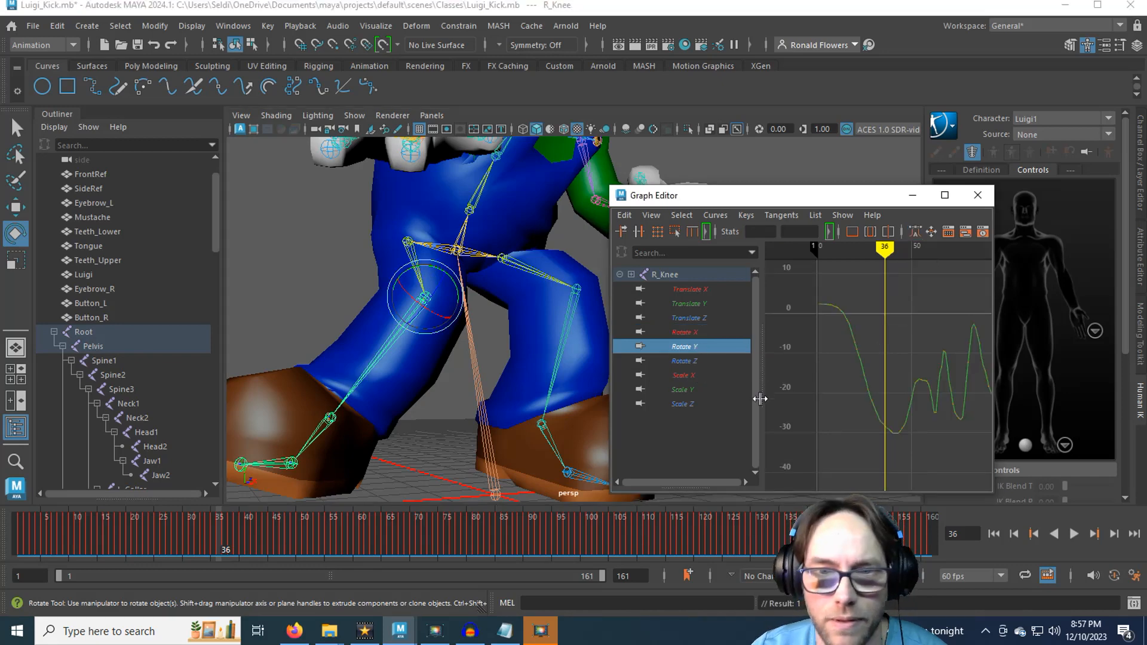
{"action": "scroll", "coordinate": [479, 420], "scroll_direction": "down", "scroll_amount": 3}
{"action": "left_click_drag", "start_coordinate": [496, 402], "coordinate": [440, 419], "text": "alt"}
{"action": "left_click_drag", "start_coordinate": [208, 540], "coordinate": [13, 525]}
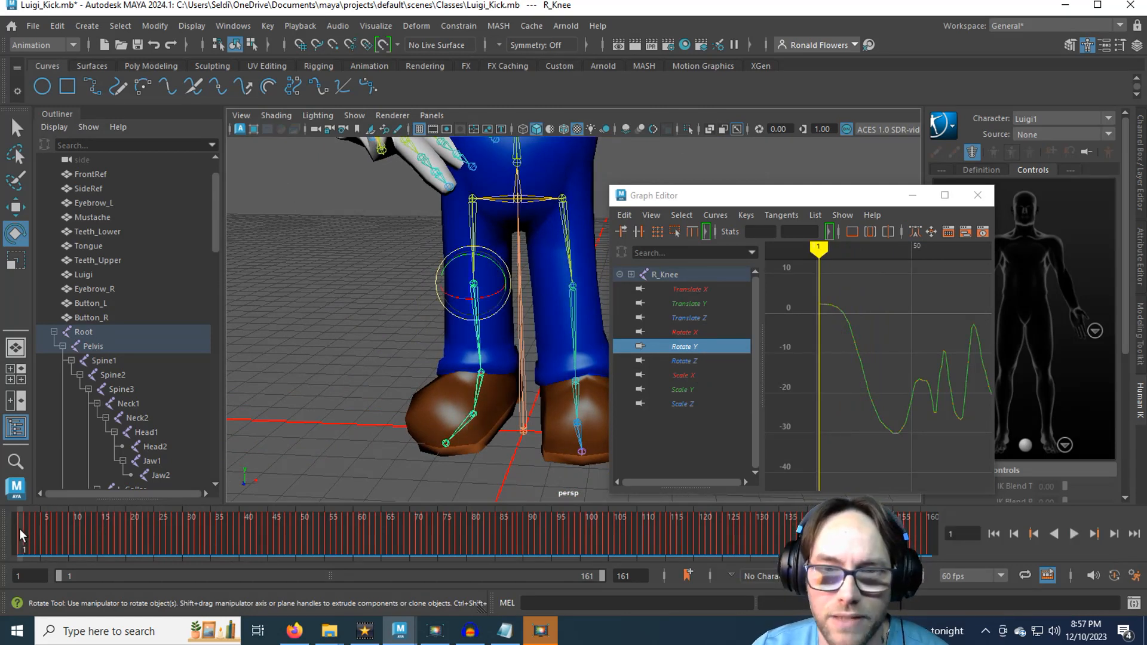
{"action": "left_click_drag", "start_coordinate": [19, 528], "coordinate": [178, 537]}
{"action": "mouse_move", "coordinate": [407, 422]}
{"action": "left_mouse_down", "text": "alt"}
{"action": "mouse_move", "coordinate": [347, 418]}
{"action": "mouse_move", "coordinate": [422, 412]}
{"action": "left_mouse_up", "text": "alt"}
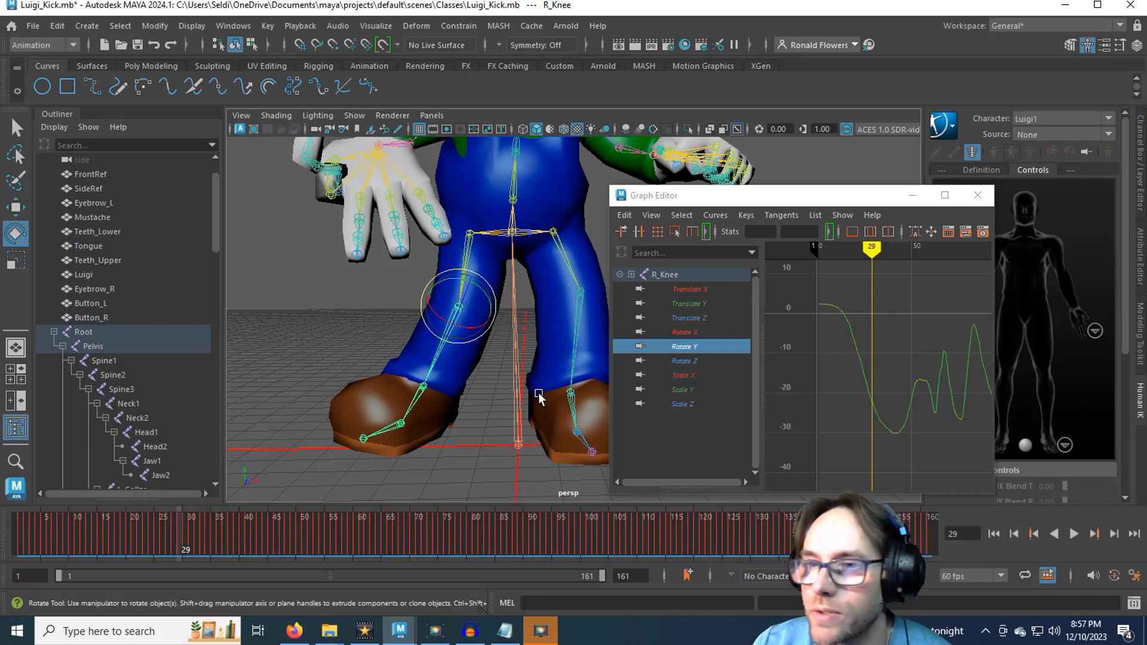
{"action": "scroll", "coordinate": [539, 394], "scroll_direction": "up", "scroll_amount": 2}
{"action": "scroll", "coordinate": [865, 421], "scroll_direction": "up", "scroll_amount": 3}
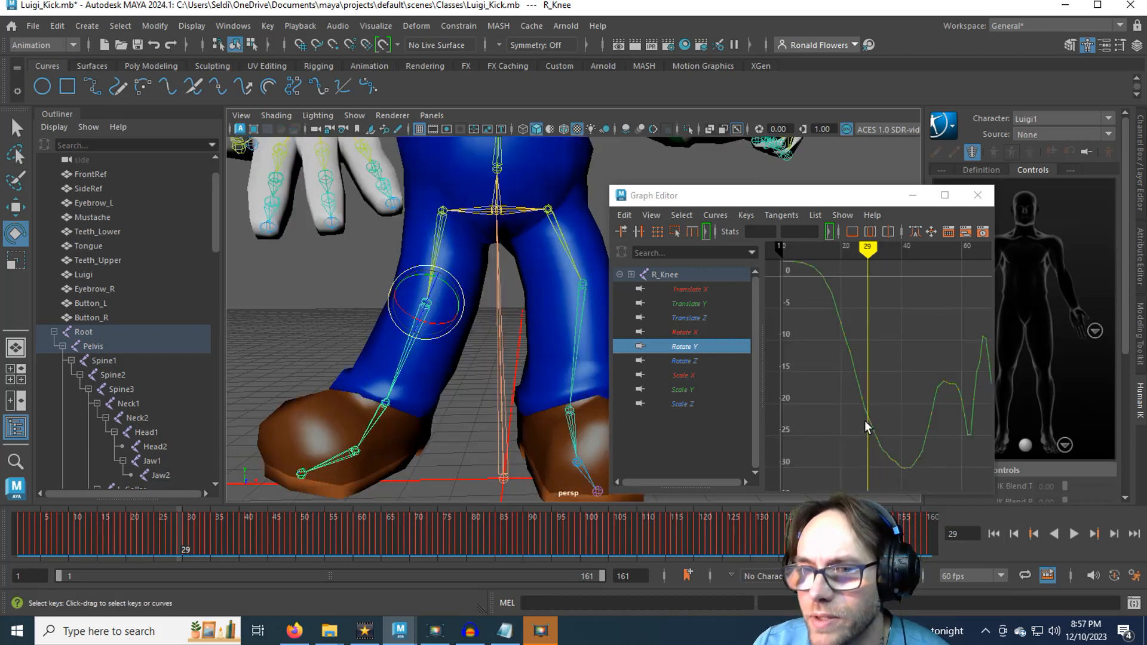
Scrub to frames 46, 26 and 20 and examine the right leg against the dip in the Rotate Y curve.
{"action": "middle_click_drag", "start_coordinate": [888, 424], "coordinate": [885, 340], "text": "alt"}
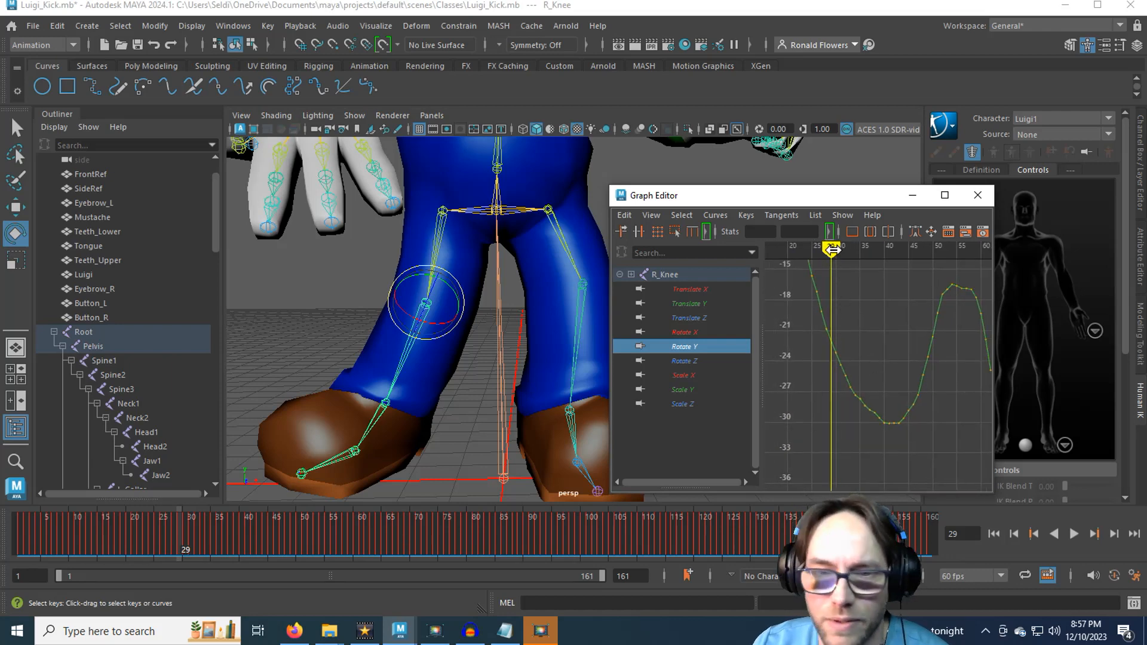
{"action": "left_click_drag", "start_coordinate": [831, 249], "coordinate": [913, 274]}
{"action": "mouse_move", "coordinate": [455, 378]}
{"action": "left_mouse_down", "text": "alt"}
{"action": "mouse_move", "coordinate": [465, 399]}
{"action": "mouse_move", "coordinate": [532, 412]}
{"action": "mouse_move", "coordinate": [472, 397]}
{"action": "mouse_move", "coordinate": [418, 404]}
{"action": "left_mouse_up", "text": "alt"}
{"action": "mouse_move", "coordinate": [812, 304]}
{"action": "left_mouse_down"}
{"action": "mouse_move", "coordinate": [838, 379]}
{"action": "mouse_move", "coordinate": [801, 372]}
{"action": "mouse_move", "coordinate": [801, 285]}
{"action": "left_mouse_up"}
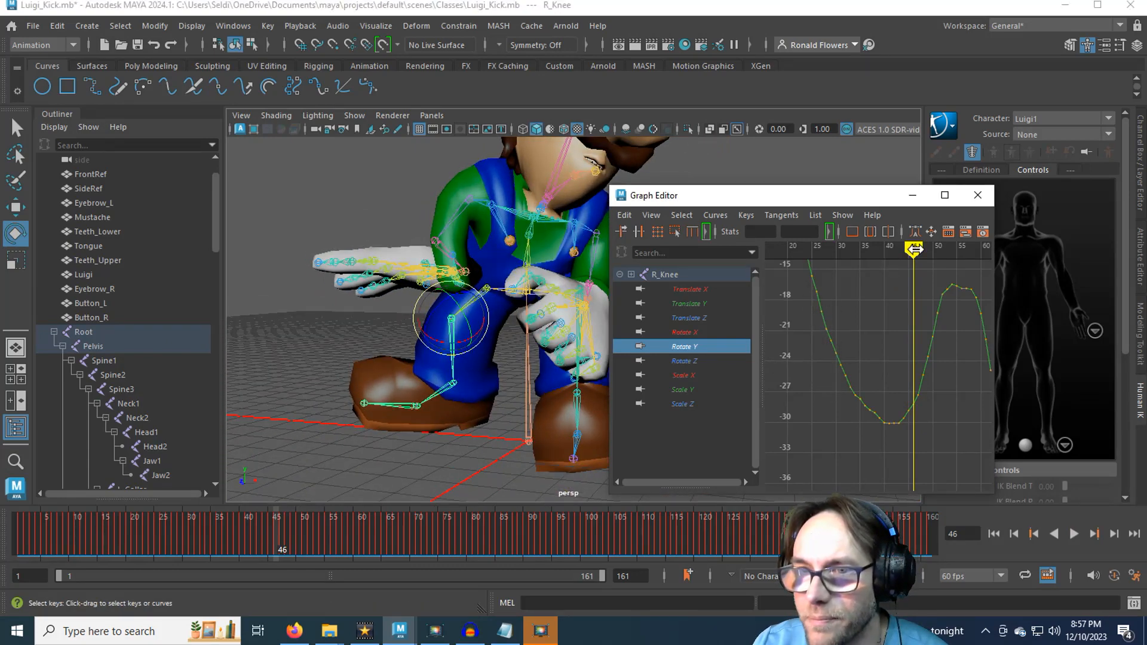
{"action": "left_click_drag", "start_coordinate": [913, 246], "coordinate": [815, 256]}
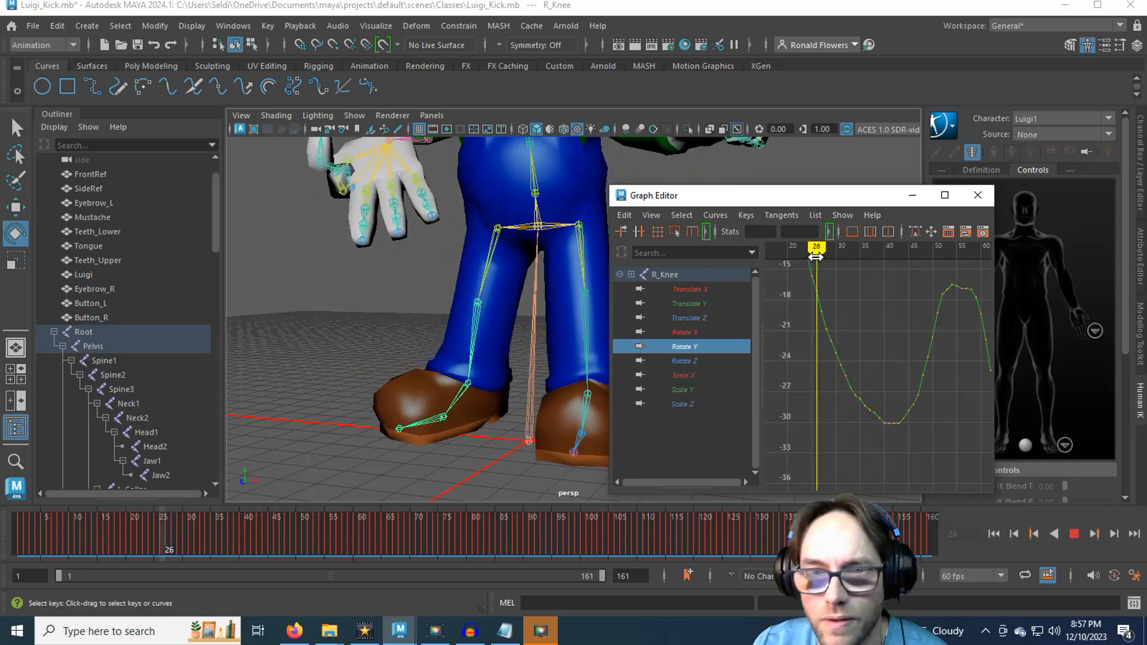
{"action": "mouse_move", "coordinate": [502, 397]}
{"action": "left_mouse_down", "text": "alt"}
{"action": "mouse_move", "coordinate": [578, 396]}
{"action": "mouse_move", "coordinate": [555, 404]}
{"action": "mouse_move", "coordinate": [573, 382]}
{"action": "left_mouse_up", "text": "alt"}
{"action": "scroll", "coordinate": [783, 332], "scroll_direction": "down", "scroll_amount": 3}
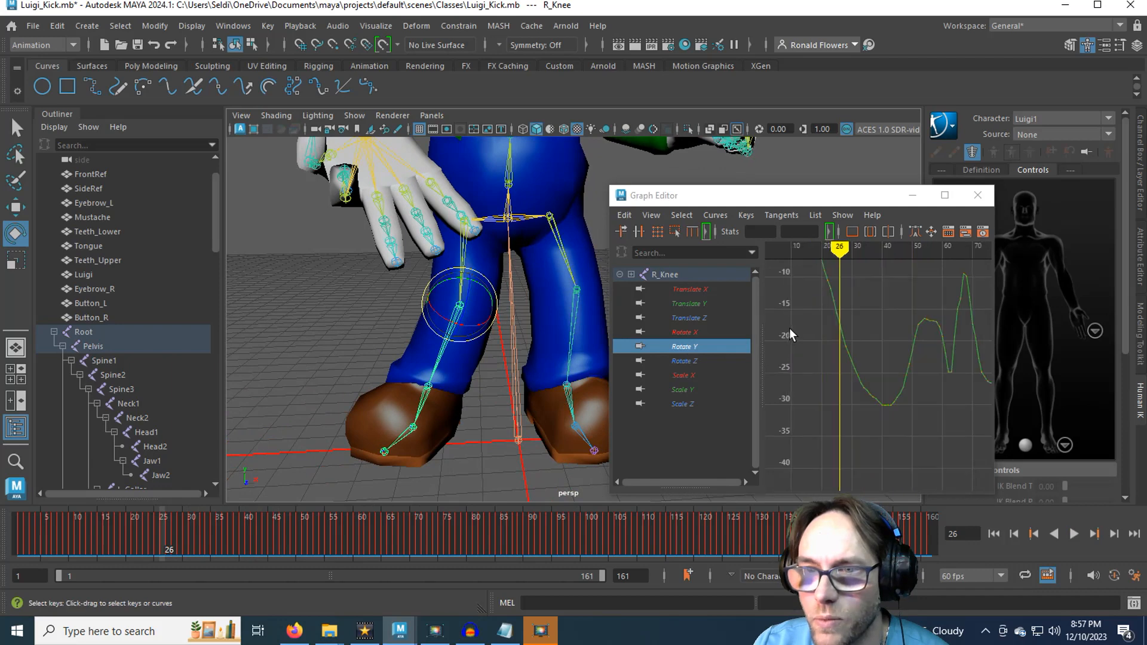
{"action": "middle_click_drag", "start_coordinate": [807, 313], "coordinate": [832, 379], "text": "alt"}
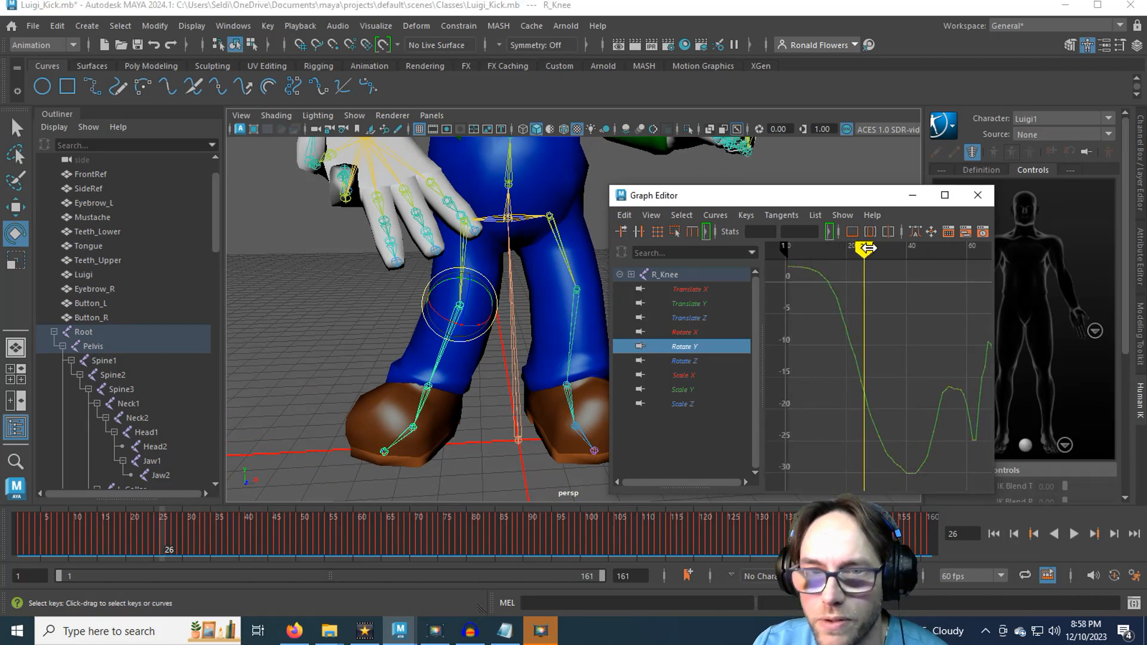
{"action": "left_click_drag", "start_coordinate": [863, 254], "coordinate": [844, 269]}
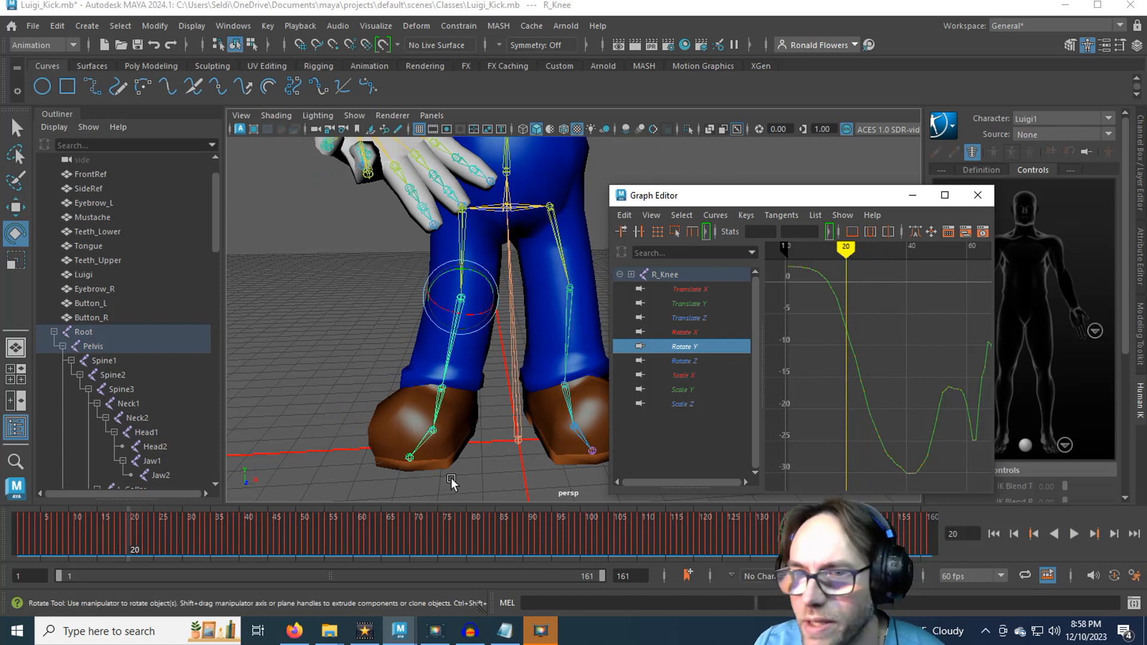
Raise R_Knee's Rotate Y keys from about frame 20 to 47 by about 3.5 and check the leg at frame 41.
{"action": "left_click_drag", "start_coordinate": [832, 325], "coordinate": [872, 446]}
{"action": "left_click_drag", "start_coordinate": [903, 489], "coordinate": [925, 486]}
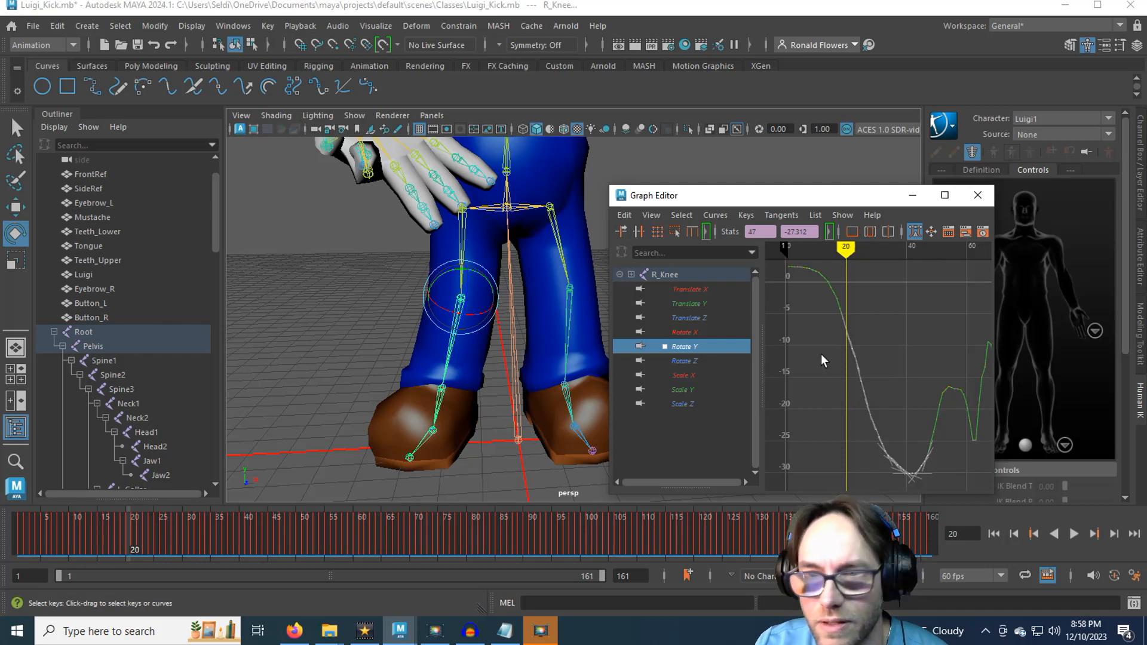
{"action": "key", "text": "w"}
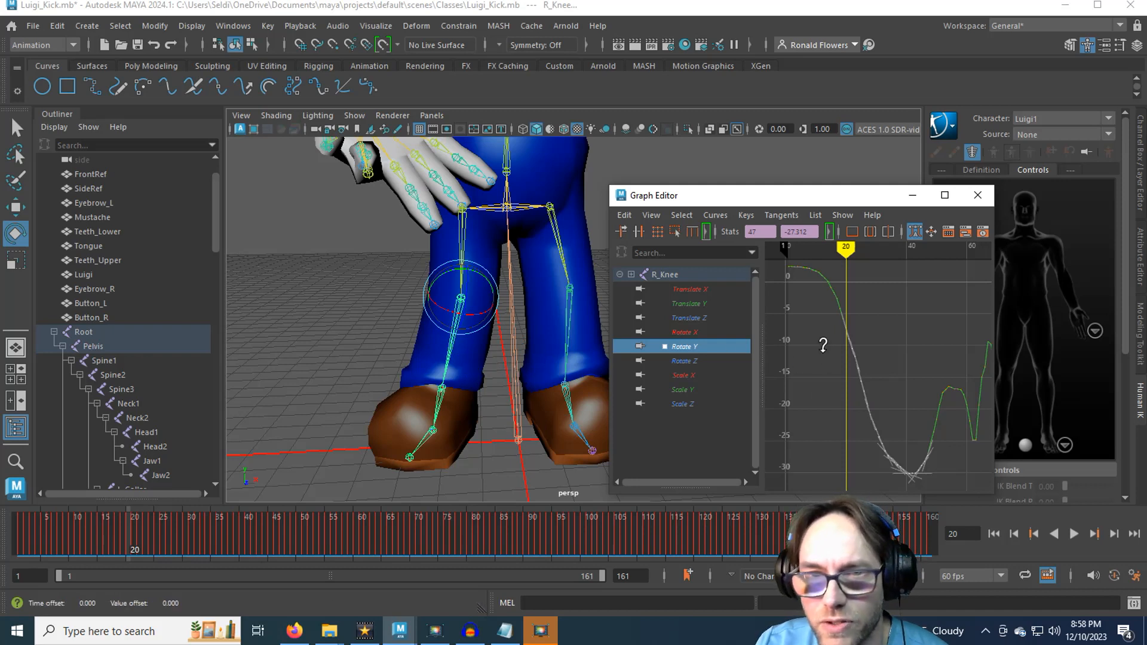
{"action": "middle_click_drag", "start_coordinate": [825, 353], "coordinate": [829, 353]}
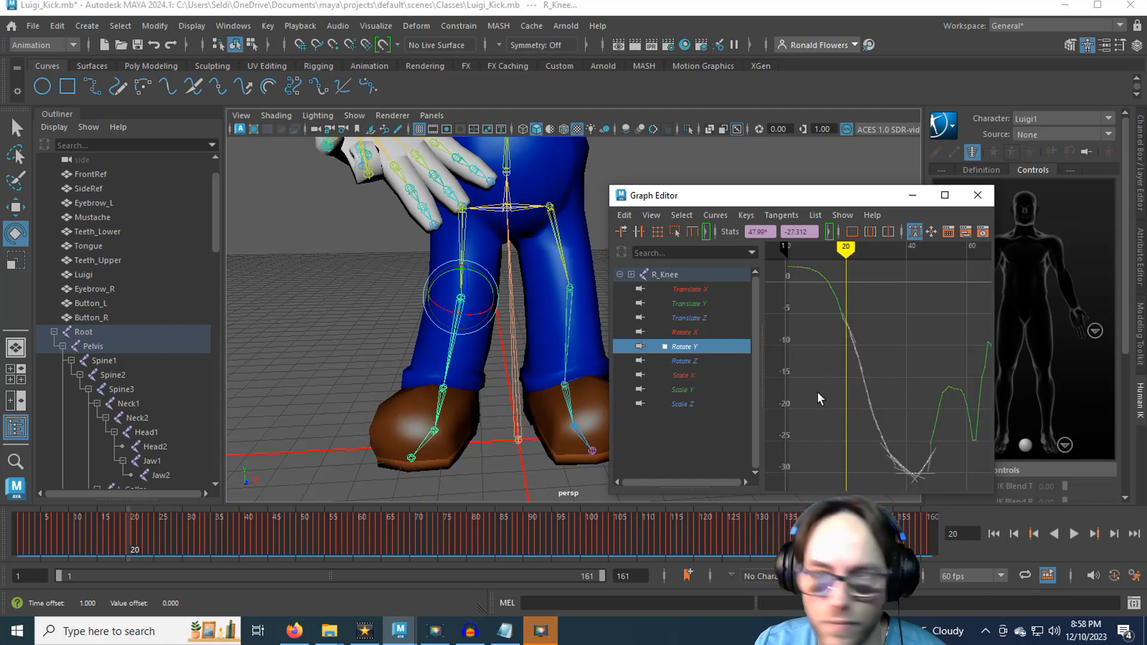
{"action": "key", "text": "ctrl+z"}
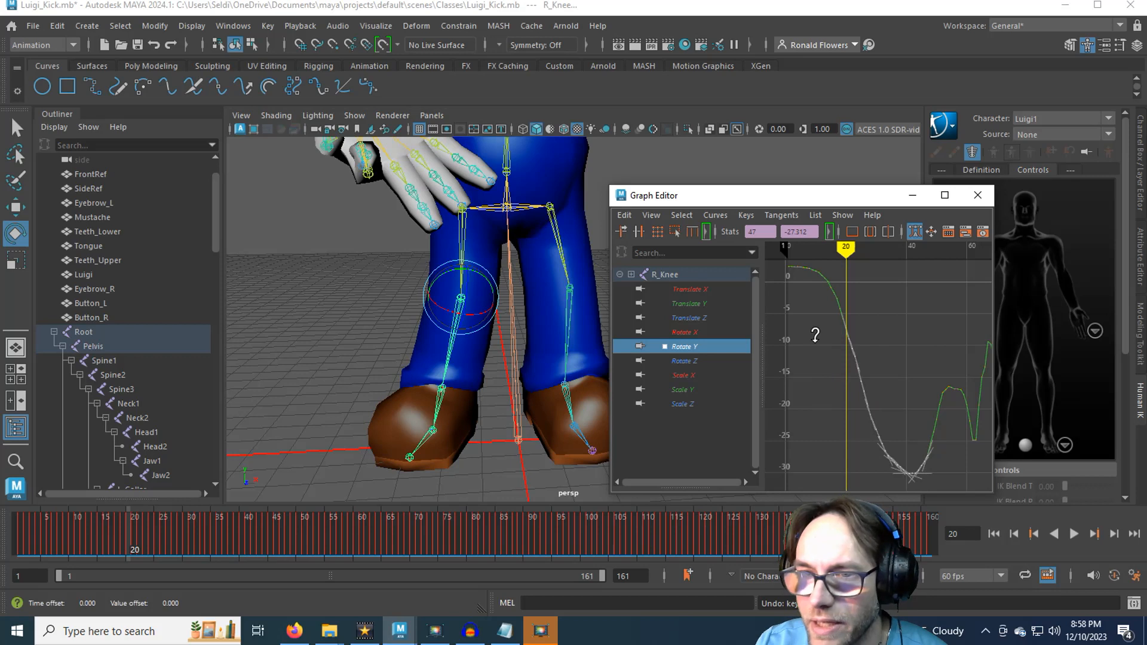
{"action": "mouse_move", "coordinate": [815, 345]}
{"action": "middle_mouse_down"}
{"action": "mouse_move", "coordinate": [814, 391]}
{"action": "mouse_move", "coordinate": [806, 326]}
{"action": "middle_mouse_up"}
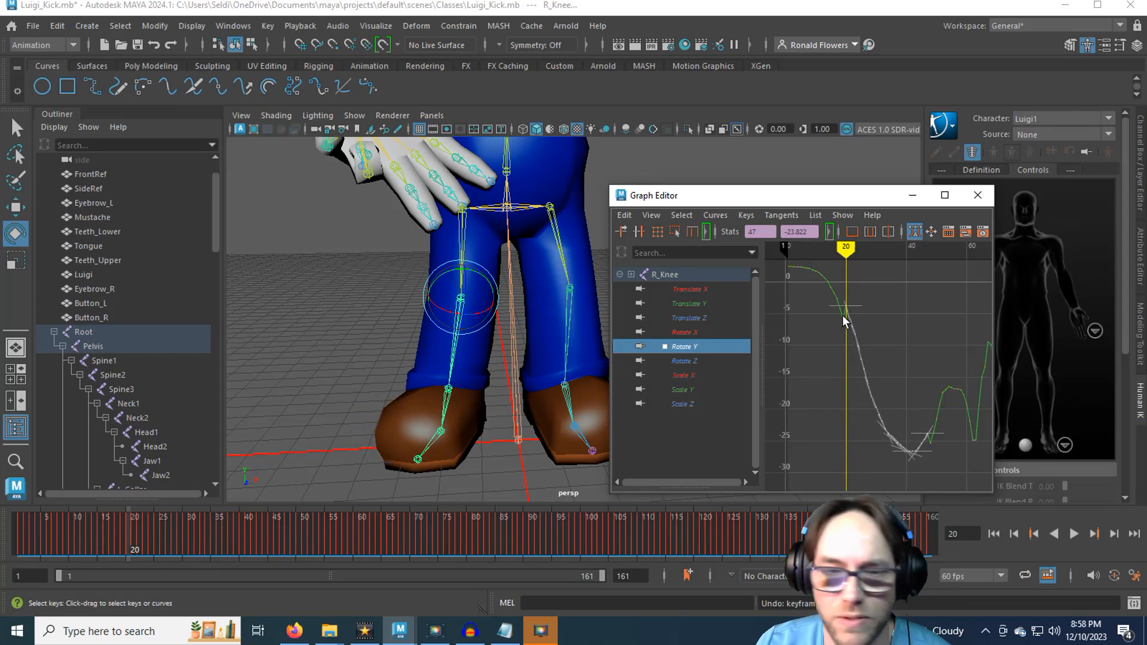
{"action": "left_click_drag", "start_coordinate": [130, 536], "coordinate": [249, 519]}
{"action": "left_click_drag", "start_coordinate": [416, 408], "coordinate": [370, 409], "text": "alt"}
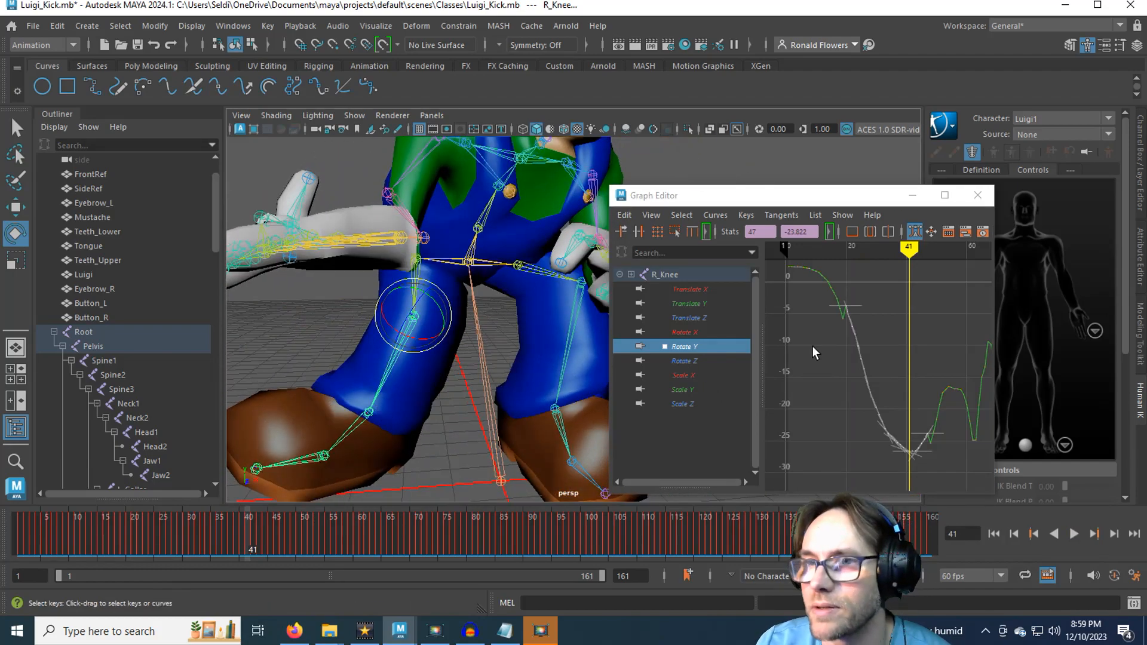
Delete the Rotate Y keys at frames 18 and 19 of R_Knee to remove the dip before frame 20.
{"action": "left_click", "coordinate": [948, 195]}
{"action": "scroll", "coordinate": [524, 298], "scroll_direction": "up", "scroll_amount": 3}
{"action": "middle_click_drag", "start_coordinate": [559, 223], "coordinate": [586, 357], "text": "alt"}
{"action": "left_click", "coordinate": [465, 193]}
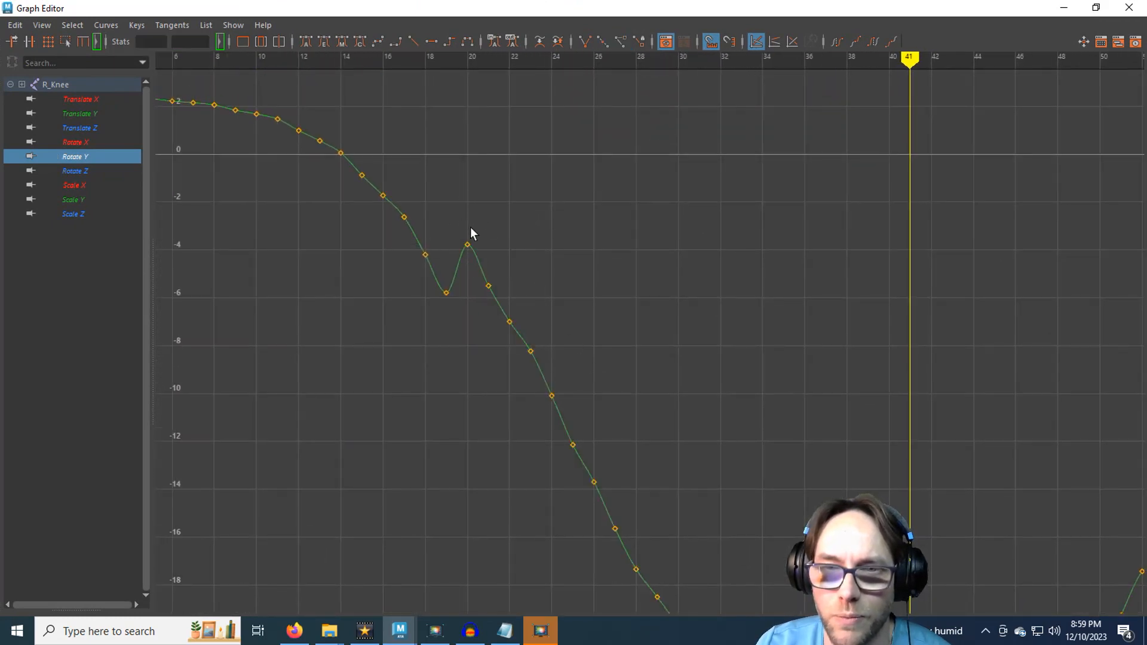
{"action": "middle_click_drag", "start_coordinate": [586, 363], "coordinate": [571, 390], "text": "alt"}
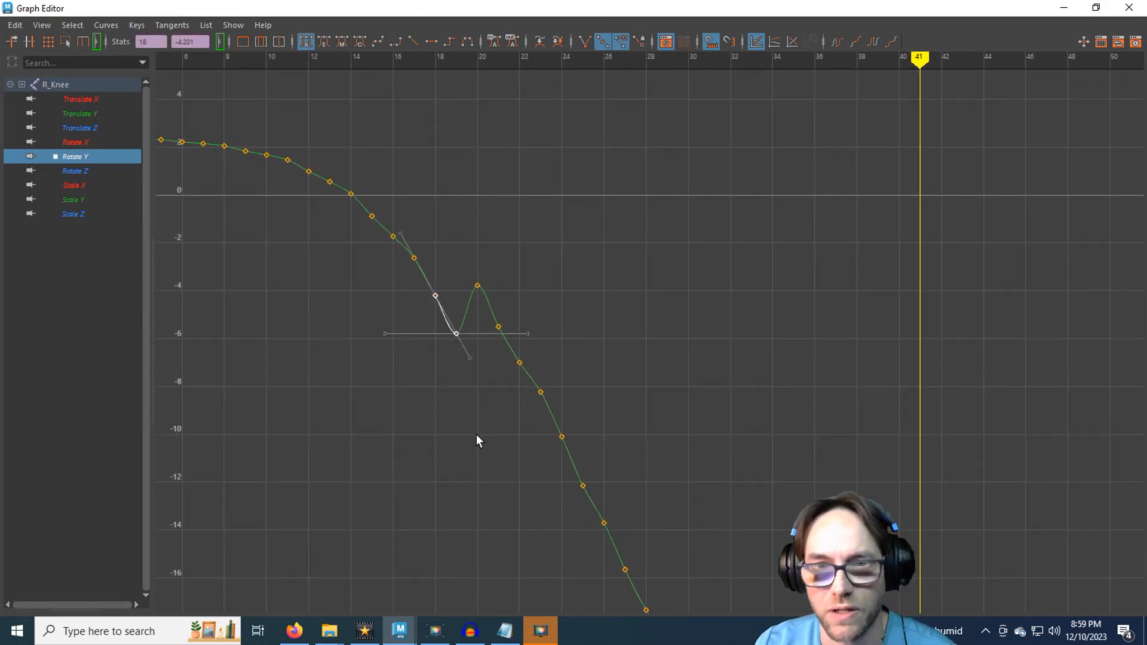
{"action": "key", "text": "Delete"}
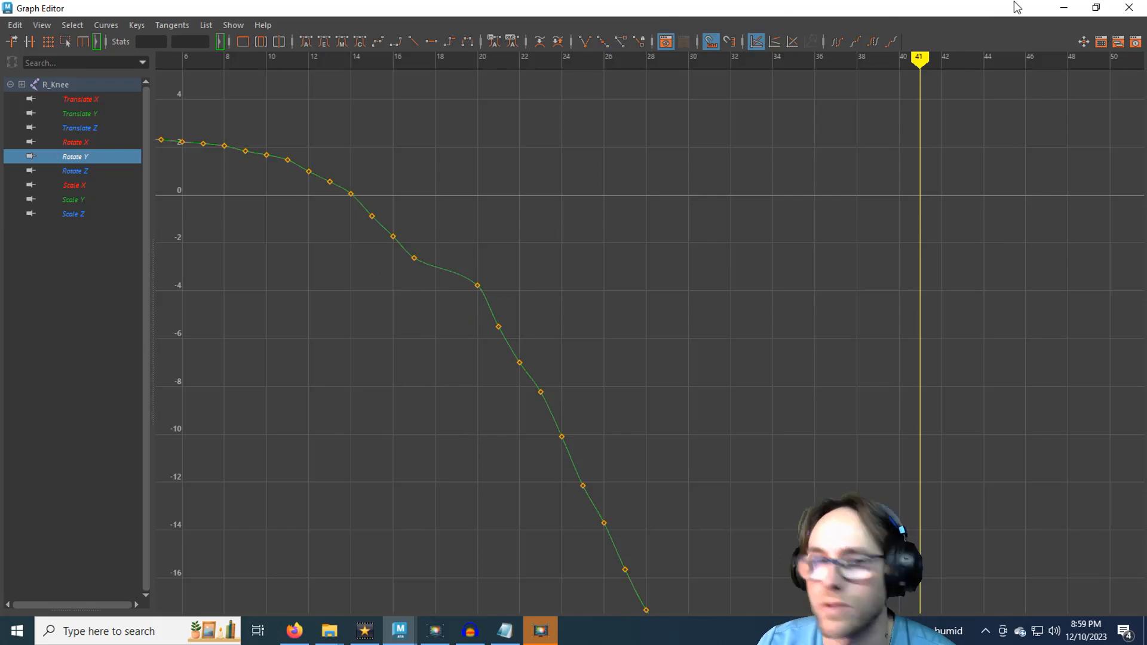
{"action": "left_click", "coordinate": [1095, 7]}
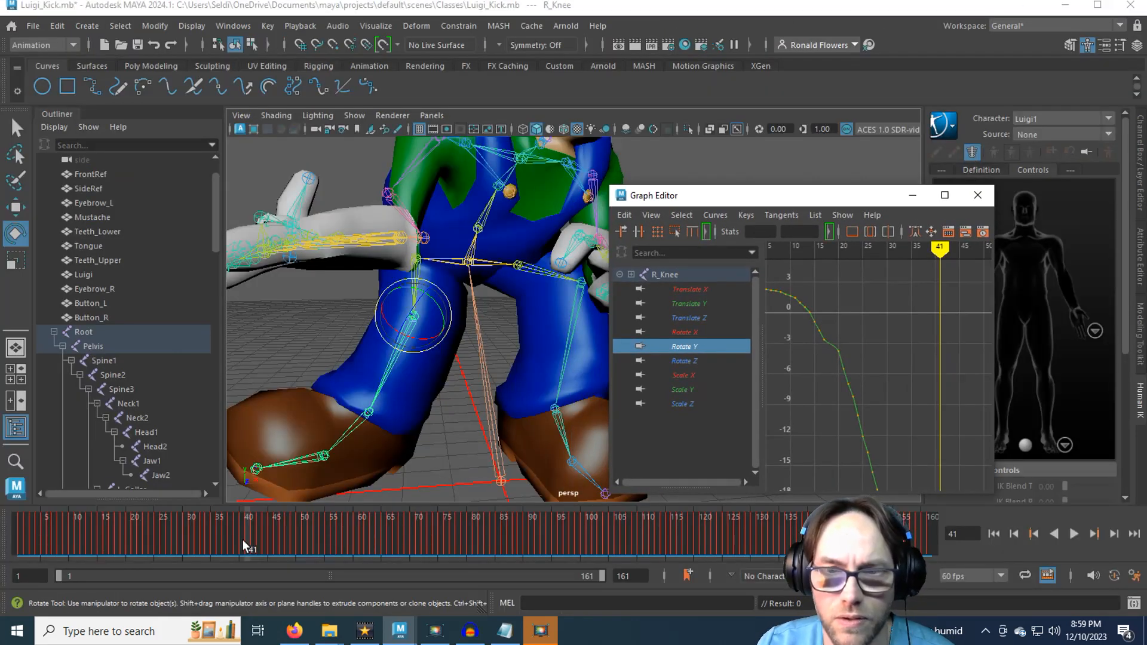
Scrub the right leg's motion through frames 51 to 59 and compare it with the Rotate Y curve's spike at frame 47.
{"action": "left_click_drag", "start_coordinate": [248, 537], "coordinate": [304, 489]}
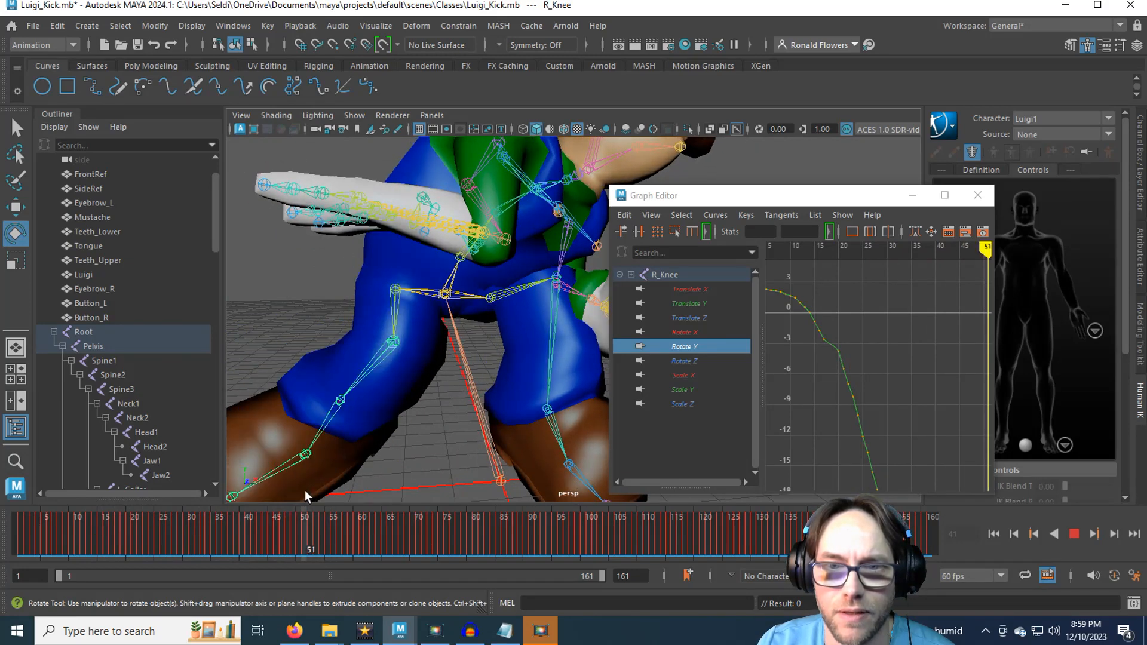
{"action": "scroll", "coordinate": [387, 395], "scroll_direction": "down", "scroll_amount": 5}
{"action": "left_click_drag", "start_coordinate": [417, 434], "coordinate": [386, 446], "text": "alt"}
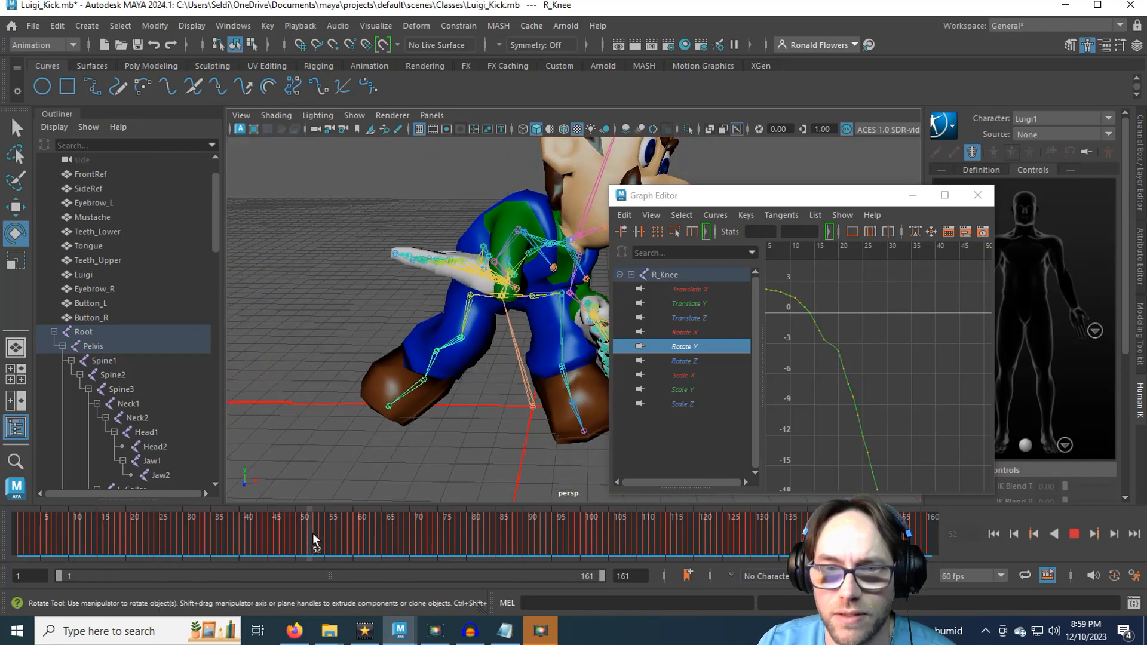
{"action": "left_click_drag", "start_coordinate": [313, 533], "coordinate": [351, 532]}
{"action": "scroll", "coordinate": [852, 377], "scroll_direction": "down", "scroll_amount": 3}
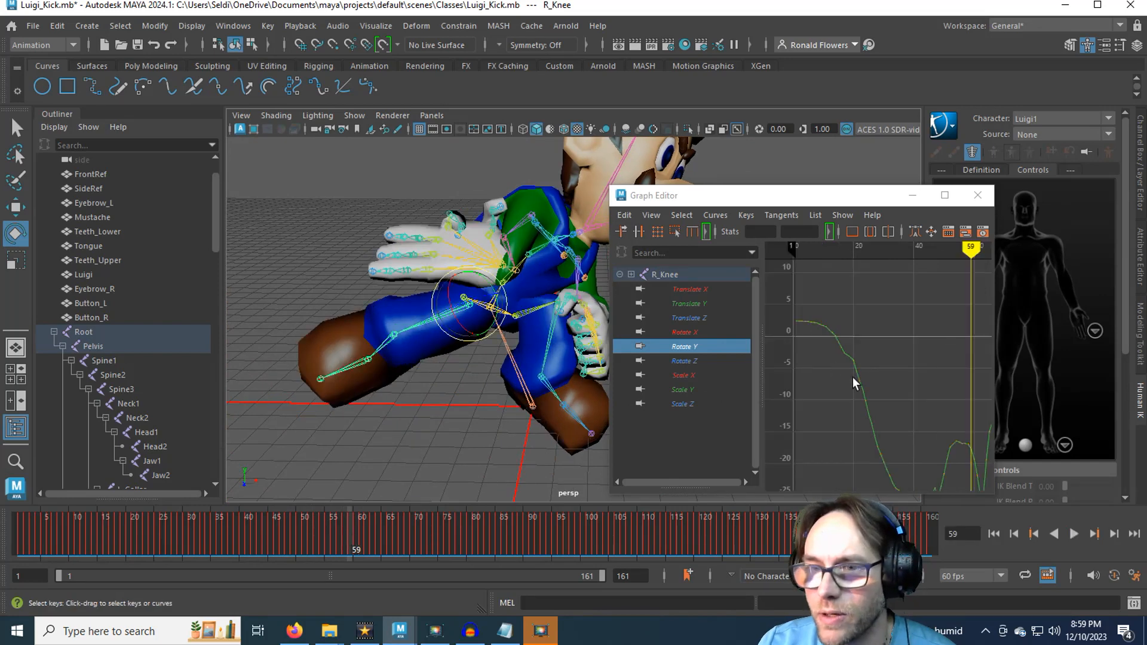
{"action": "middle_click_drag", "start_coordinate": [895, 400], "coordinate": [816, 318], "text": "alt"}
{"action": "scroll", "coordinate": [858, 401], "scroll_direction": "up", "scroll_amount": 5}
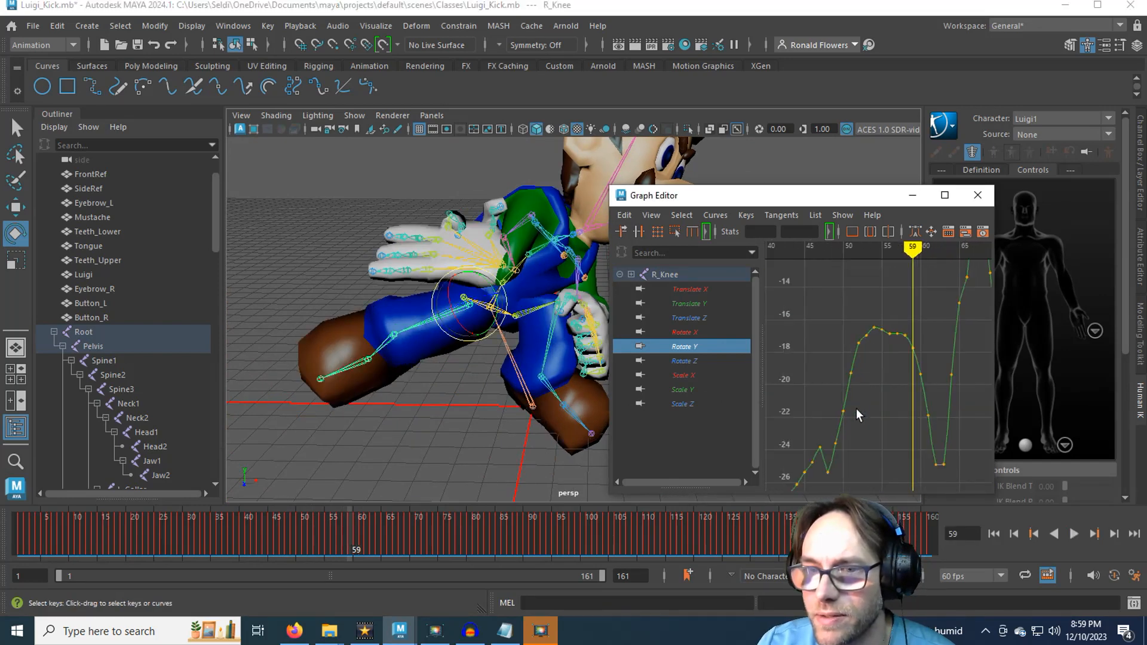
{"action": "middle_click_drag", "start_coordinate": [829, 351], "coordinate": [869, 295], "text": "alt"}
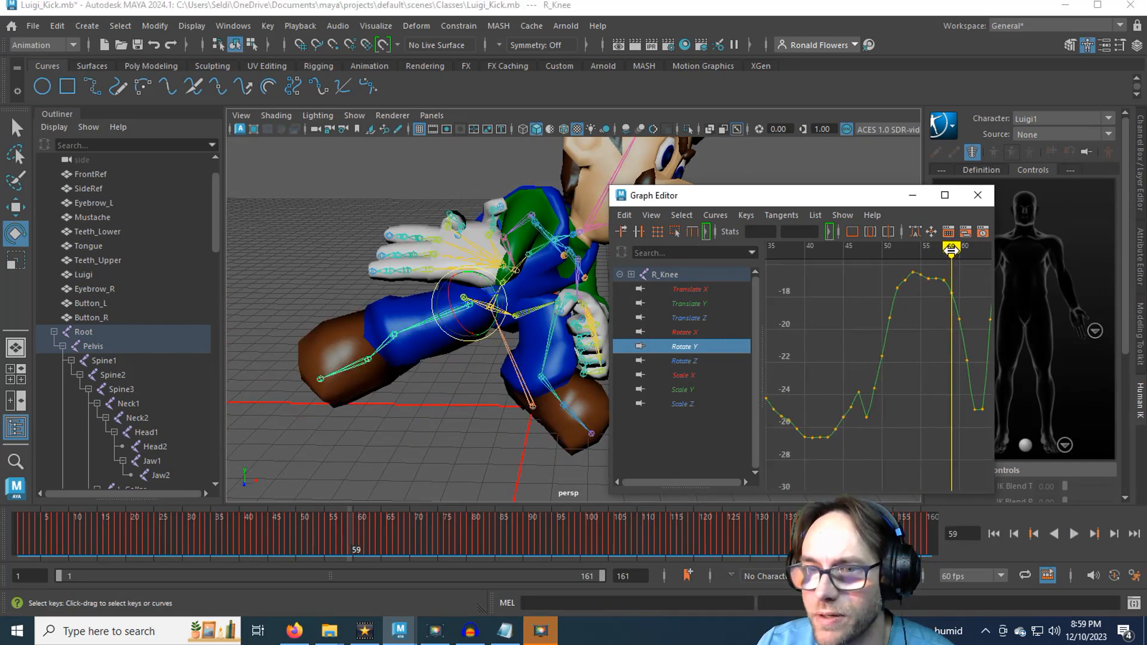
{"action": "mouse_move", "coordinate": [951, 249]}
{"action": "left_mouse_down"}
{"action": "mouse_move", "coordinate": [876, 278]}
{"action": "mouse_move", "coordinate": [859, 300]}
{"action": "left_mouse_up"}
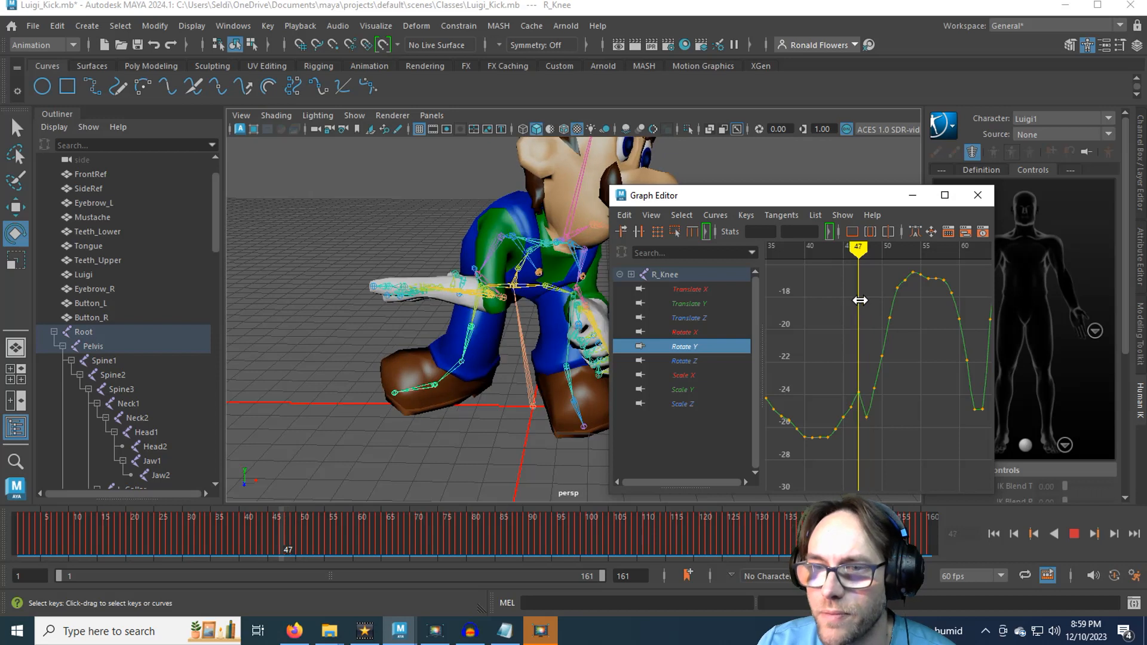
Delete R_Knee's Rotate Y keys at frames 46 and 47 and lower the frame 45 key by about 0.39.
{"action": "scroll", "coordinate": [874, 396], "scroll_direction": "up", "scroll_amount": 6}
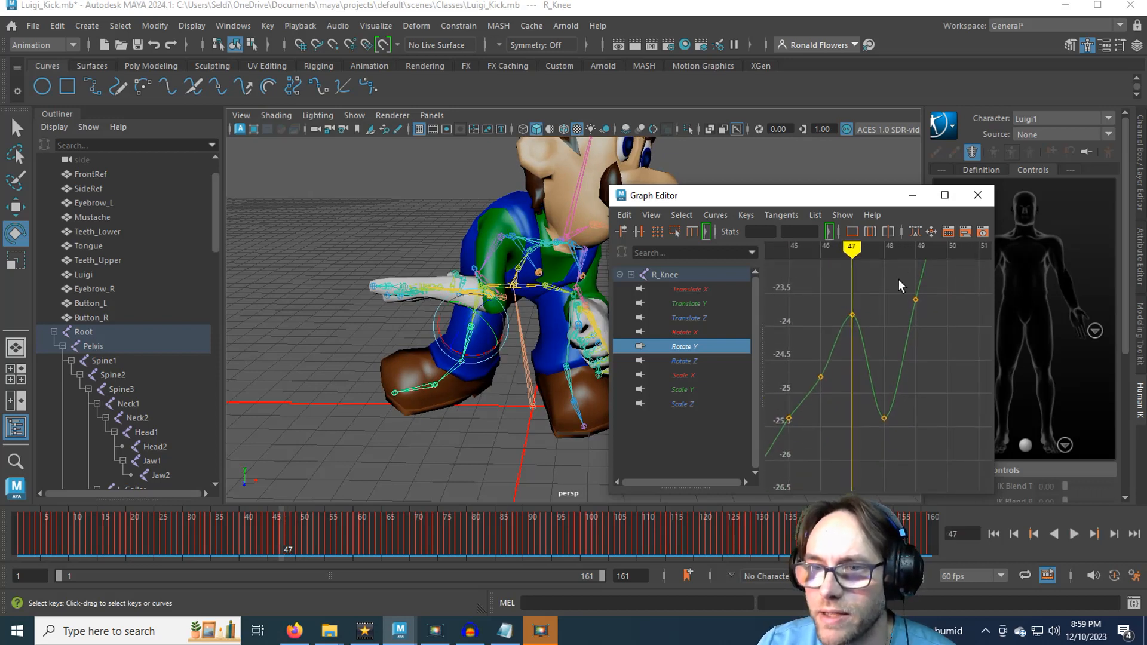
{"action": "middle_click_drag", "start_coordinate": [810, 363], "coordinate": [878, 331], "text": "alt"}
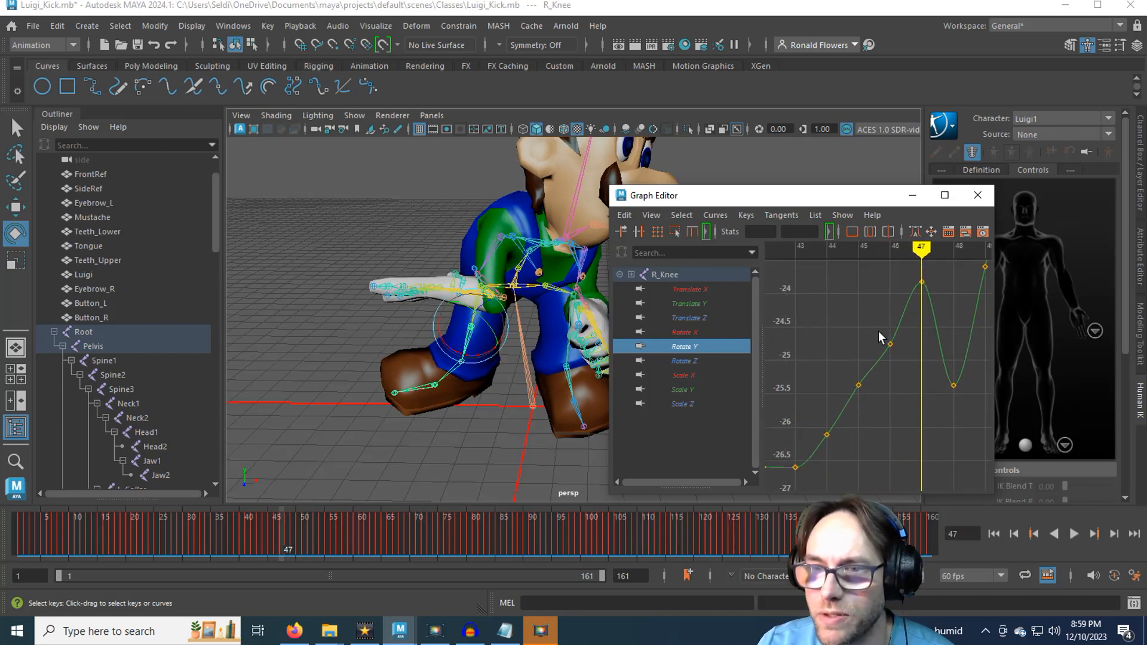
{"action": "left_click_drag", "start_coordinate": [879, 331], "coordinate": [895, 371]}
{"action": "left_click_drag", "start_coordinate": [938, 294], "coordinate": [938, 294], "text": "shift"}
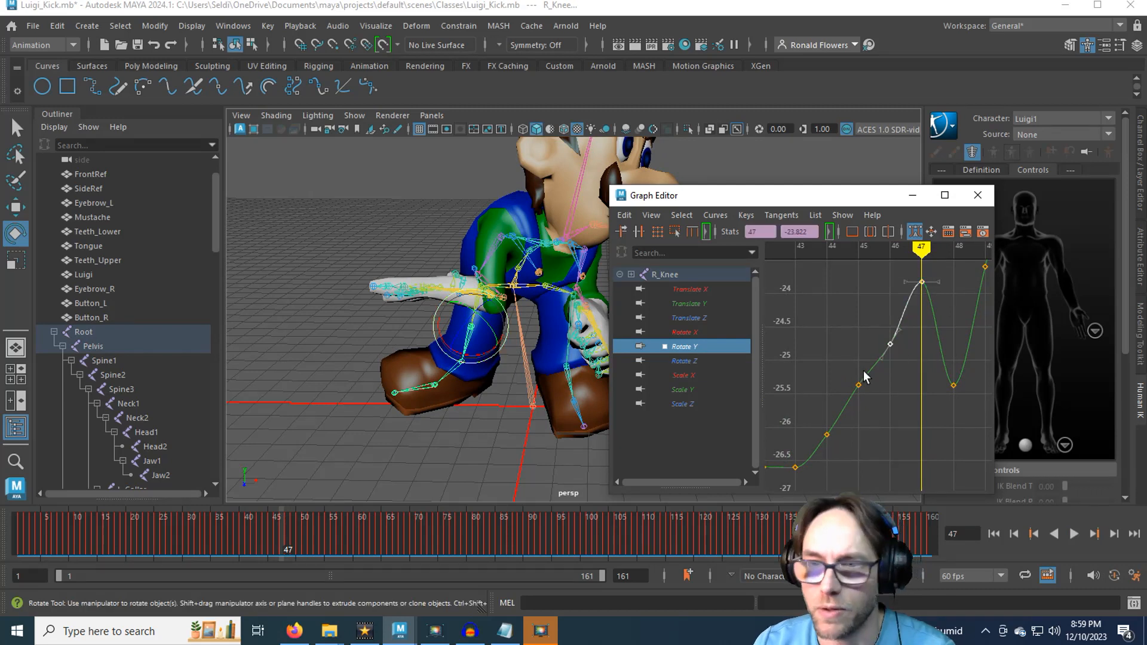
{"action": "key", "text": "Delete"}
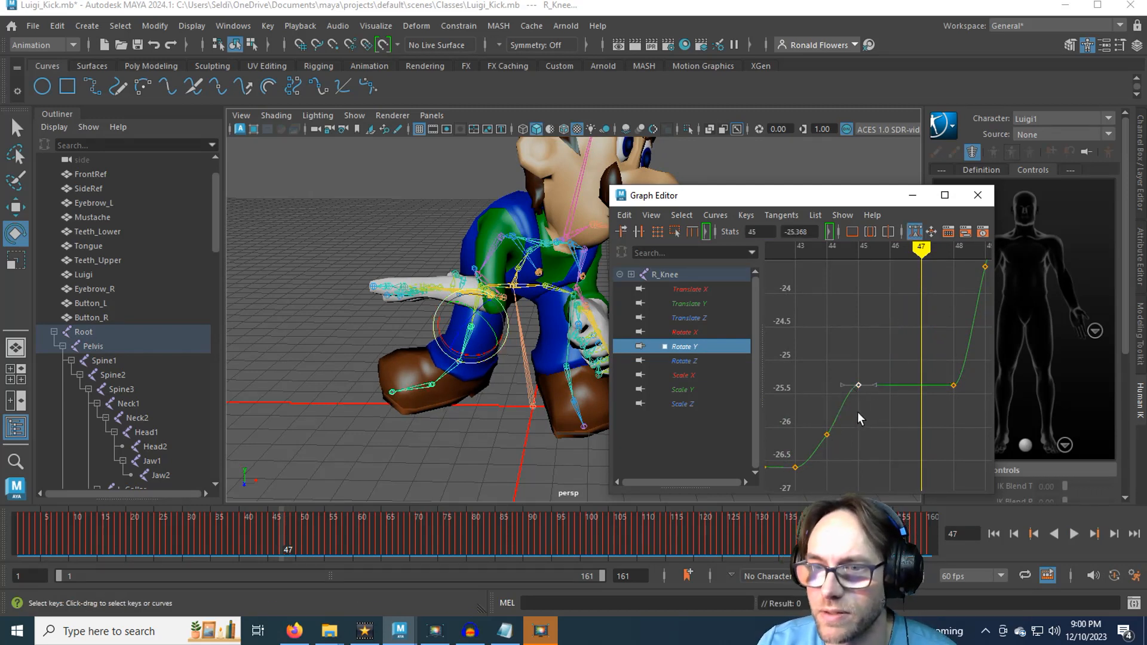
{"action": "mouse_move", "coordinate": [858, 411]}
{"action": "middle_mouse_down", "text": "shift"}
{"action": "mouse_move", "coordinate": [858, 396]}
{"action": "mouse_move", "coordinate": [860, 422]}
{"action": "middle_mouse_up", "text": "shift"}
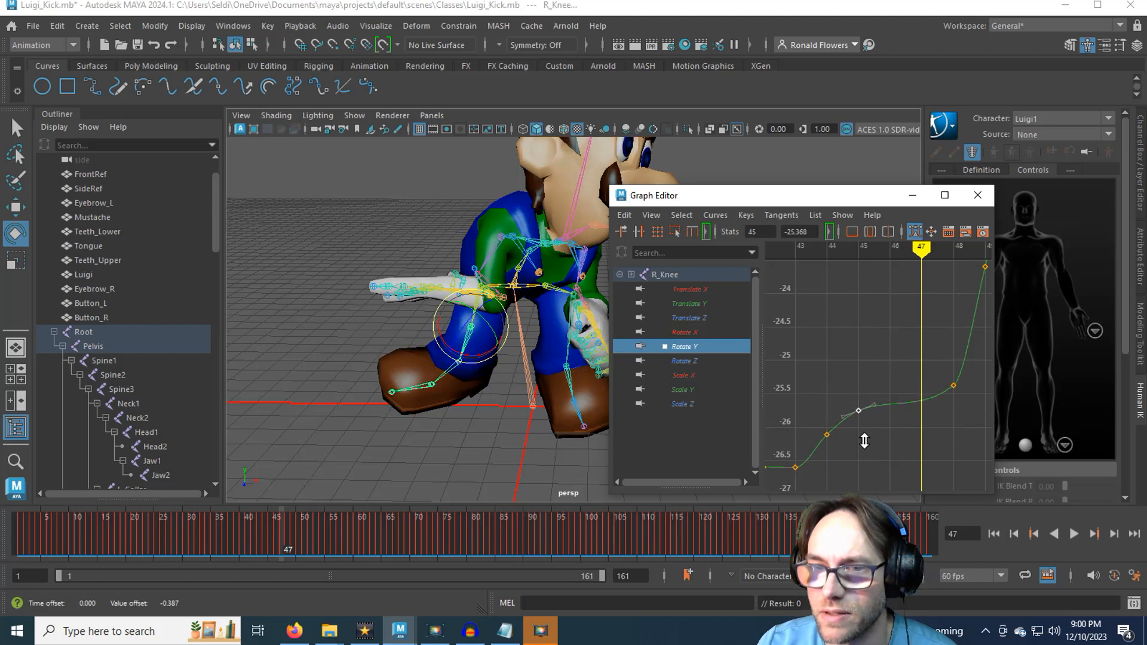
{"action": "left_click", "coordinate": [840, 359]}
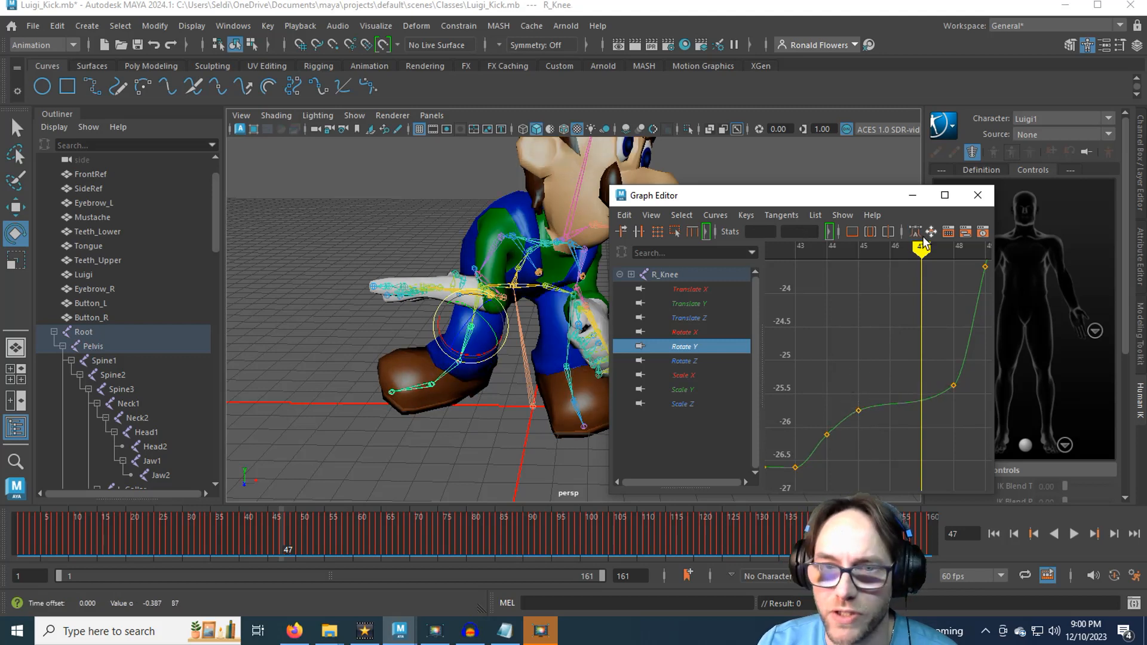
Examine the right leg from the side at frames 48, 53 and 57 against the hump in the Rotate Y curve.
{"action": "left_click_drag", "start_coordinate": [921, 248], "coordinate": [868, 259]}
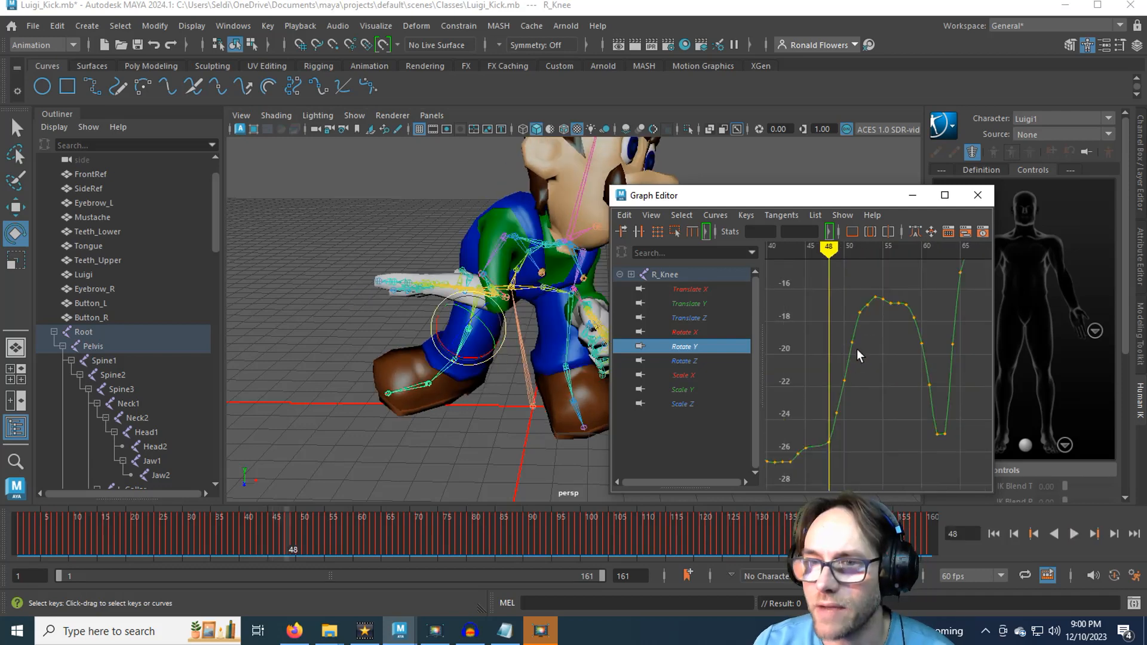
{"action": "scroll", "coordinate": [857, 346], "scroll_direction": "up", "scroll_amount": 3}
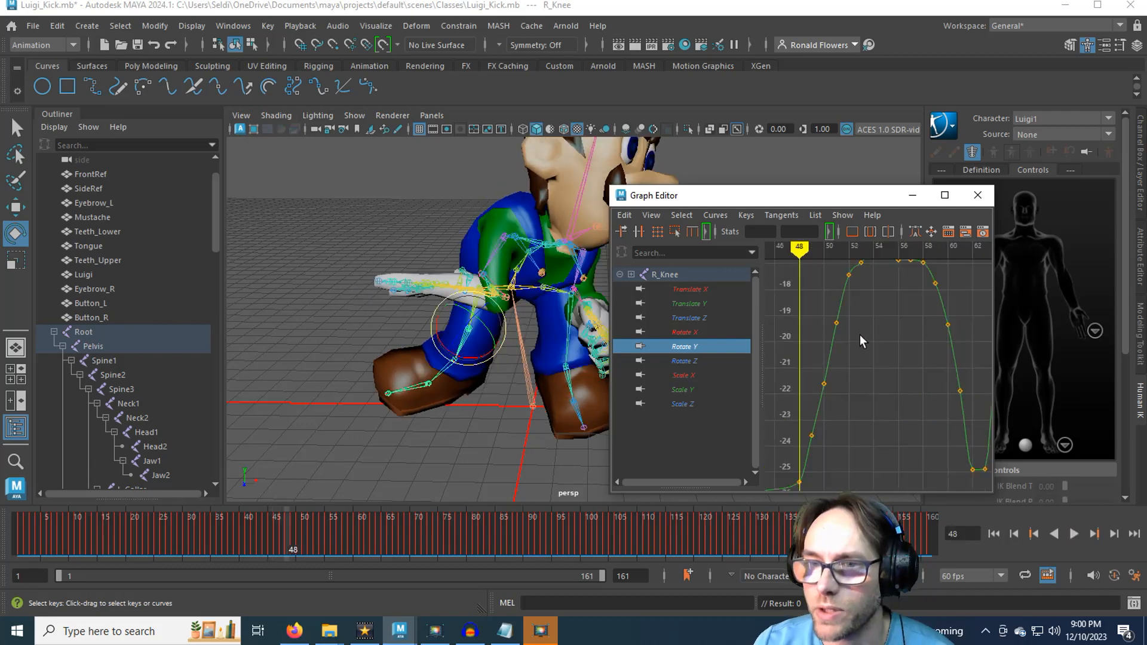
{"action": "middle_click_drag", "start_coordinate": [860, 320], "coordinate": [853, 418], "text": "alt"}
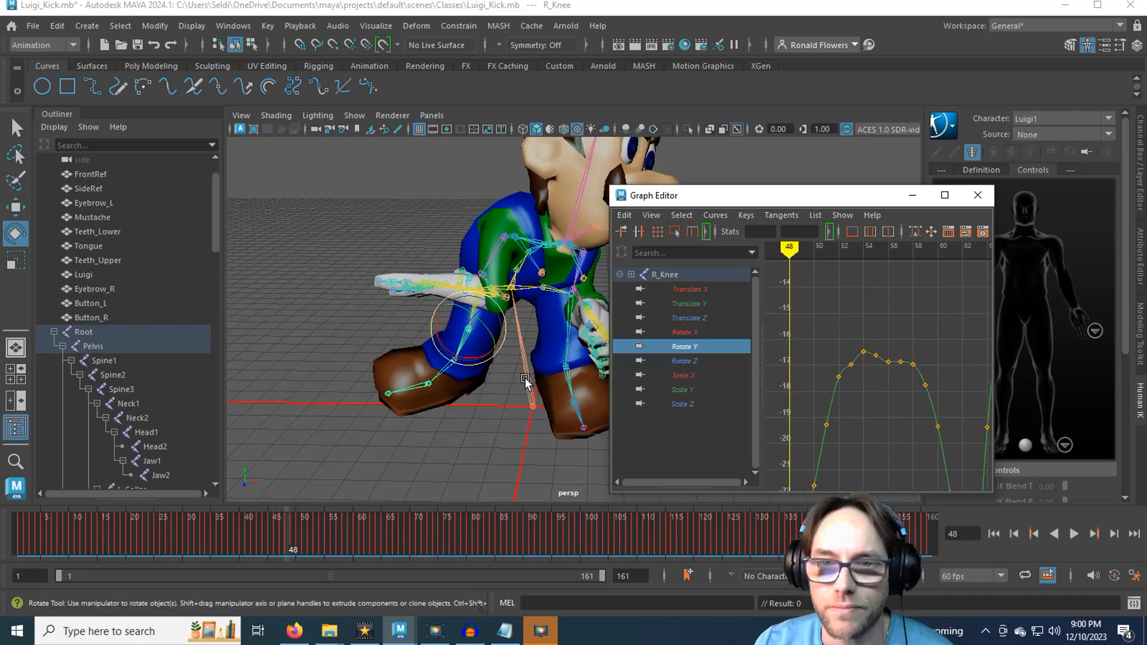
{"action": "left_click_drag", "start_coordinate": [525, 385], "coordinate": [490, 431], "text": "alt"}
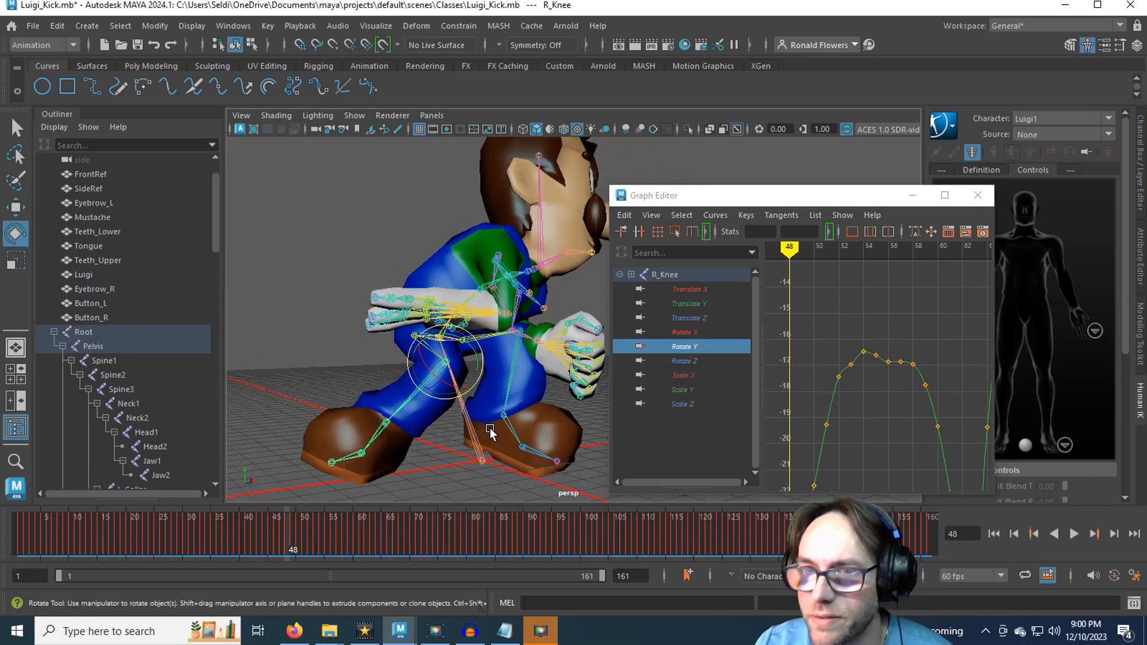
{"action": "left_click_drag", "start_coordinate": [784, 251], "coordinate": [851, 259]}
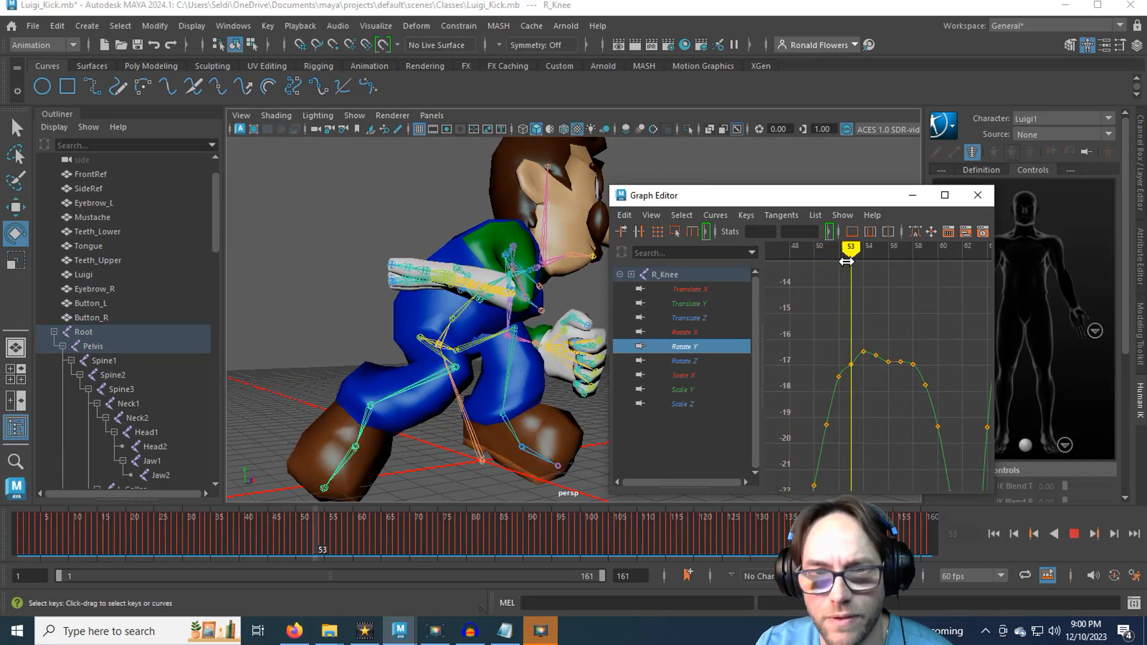
{"action": "mouse_move", "coordinate": [430, 394]}
{"action": "left_mouse_down", "text": "alt"}
{"action": "mouse_move", "coordinate": [459, 410]}
{"action": "mouse_move", "coordinate": [446, 406]}
{"action": "left_mouse_up", "text": "alt"}
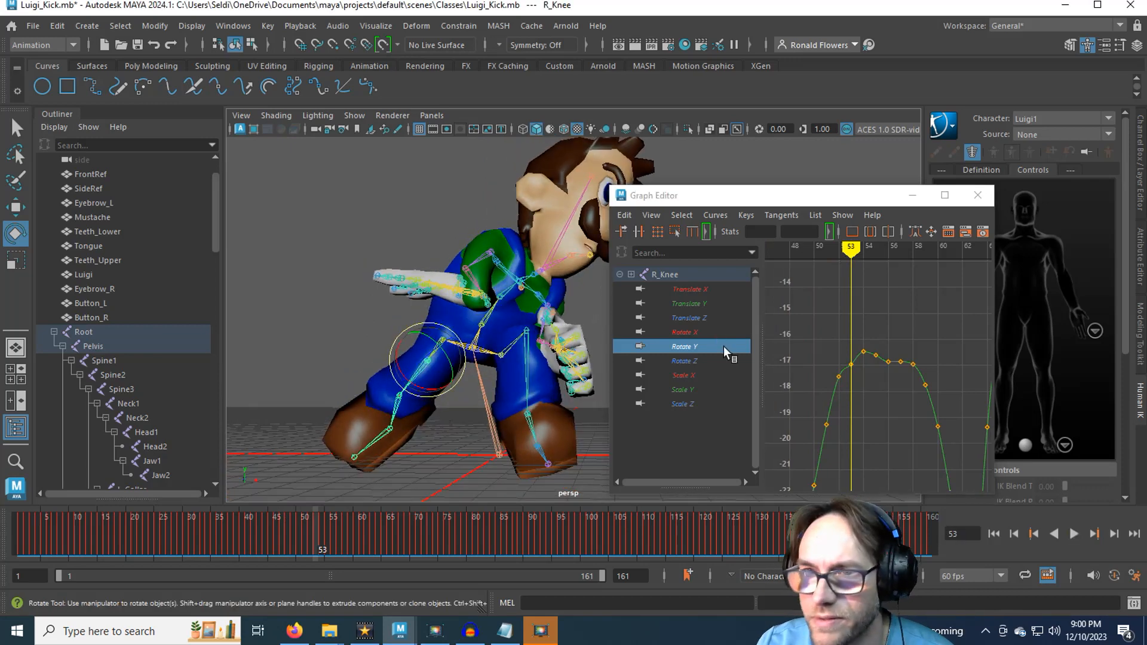
{"action": "left_click_drag", "start_coordinate": [850, 249], "coordinate": [864, 249]}
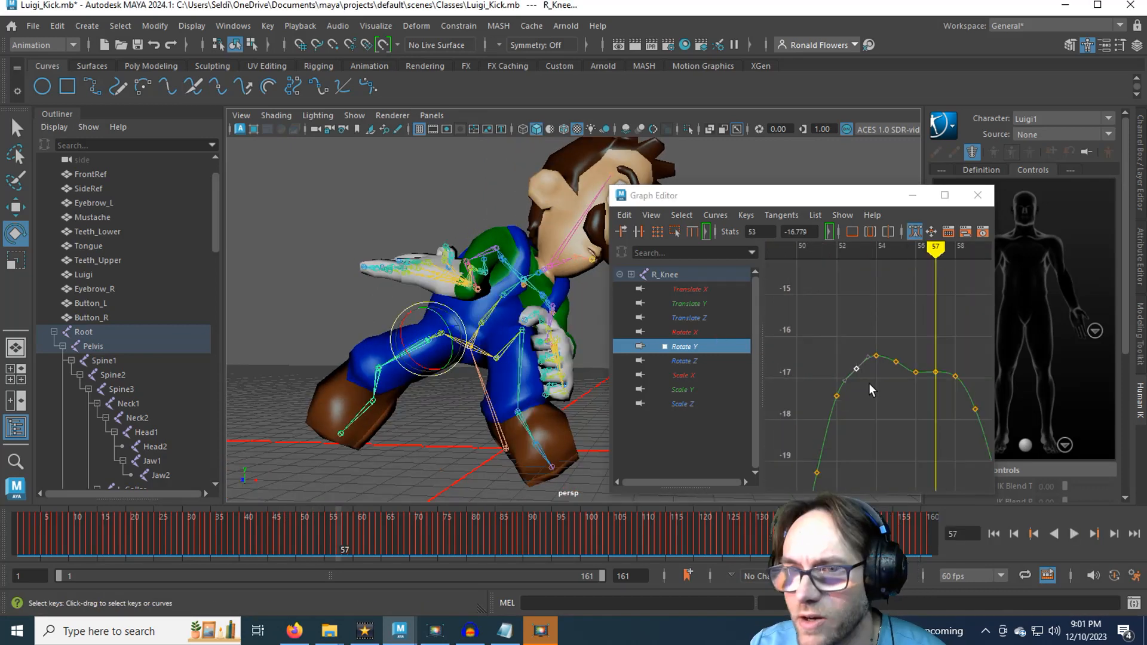
{"action": "mouse_move", "coordinate": [891, 382]}
{"action": "middle_mouse_down", "text": "alt"}
{"action": "mouse_move", "coordinate": [775, 308]}
{"action": "mouse_move", "coordinate": [805, 287]}
{"action": "middle_mouse_up", "text": "alt"}
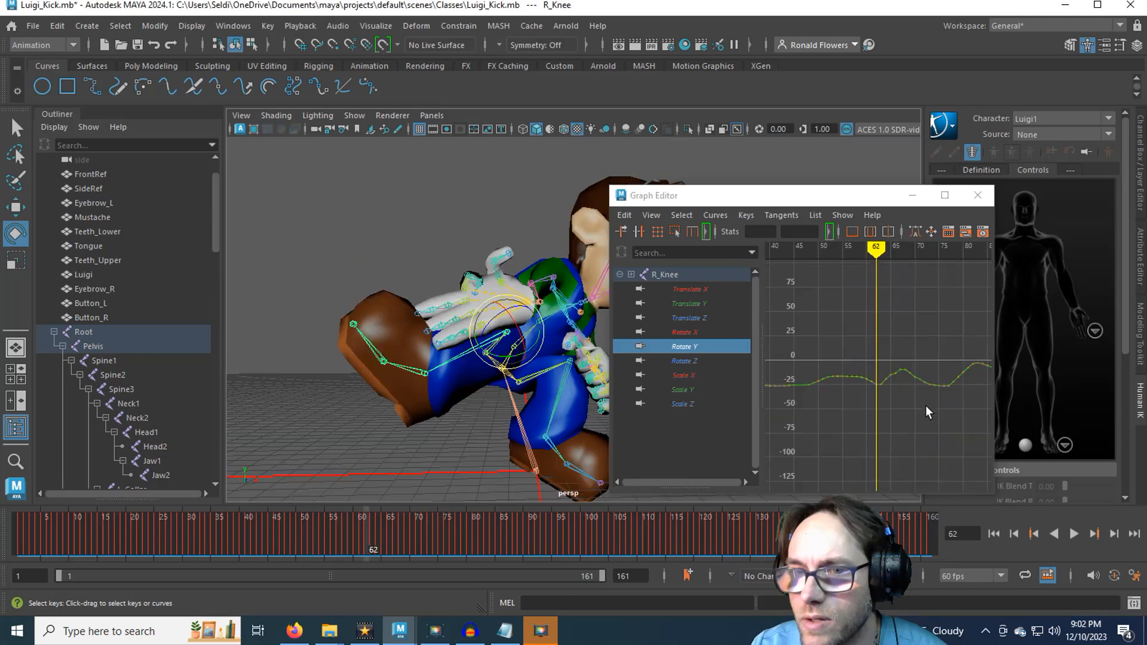
Examine the extended kicking leg at frames 71, 66 and 70 against R_Knee's Rotate Y curve.
{"action": "middle_click_drag", "start_coordinate": [926, 405], "coordinate": [839, 389], "text": "alt"}
{"action": "mouse_move", "coordinate": [791, 249]}
{"action": "left_mouse_down"}
{"action": "mouse_move", "coordinate": [802, 249]}
{"action": "mouse_move", "coordinate": [742, 260]}
{"action": "mouse_move", "coordinate": [812, 263]}
{"action": "mouse_move", "coordinate": [726, 276]}
{"action": "mouse_move", "coordinate": [830, 282]}
{"action": "mouse_move", "coordinate": [831, 292]}
{"action": "left_mouse_up"}
{"action": "left_click_drag", "start_coordinate": [585, 401], "coordinate": [447, 440], "text": "alt"}
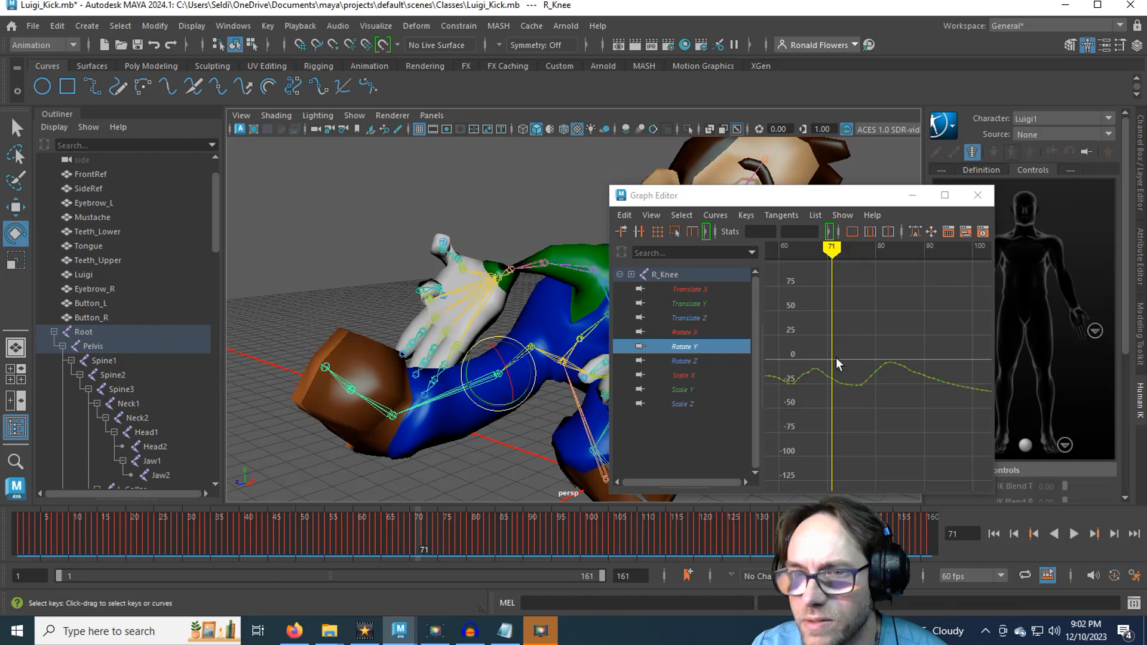
{"action": "scroll", "coordinate": [829, 376], "scroll_direction": "up", "scroll_amount": 5}
{"action": "middle_click_drag", "start_coordinate": [823, 378], "coordinate": [964, 358], "text": "alt"}
{"action": "scroll", "coordinate": [956, 371], "scroll_direction": "up", "scroll_amount": 3}
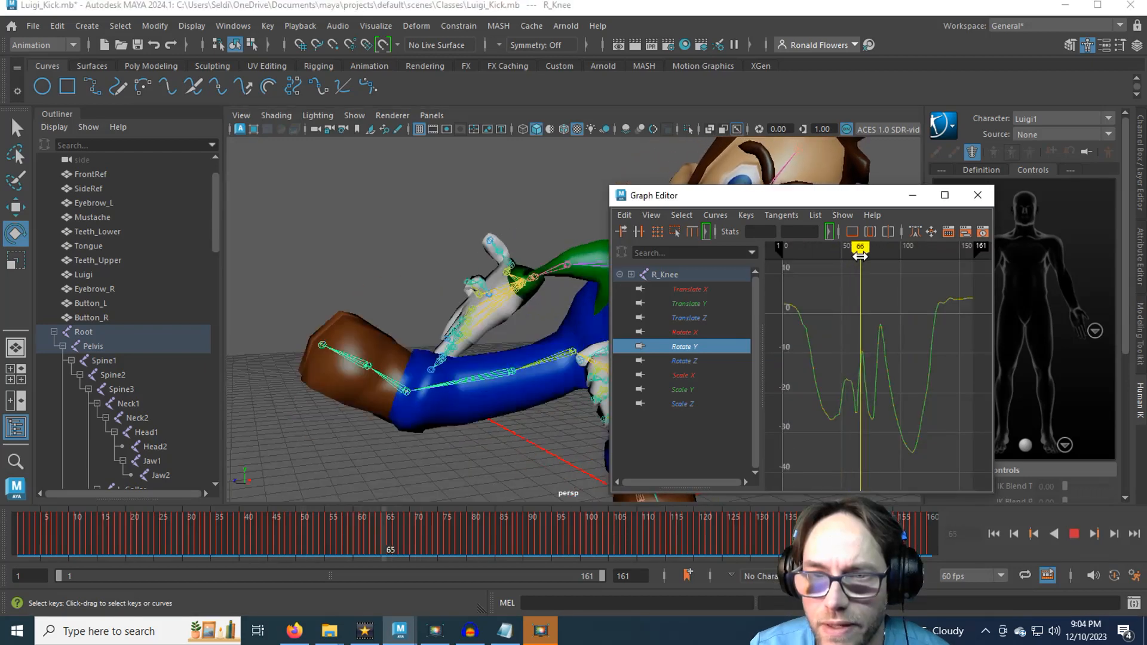
{"action": "left_click_drag", "start_coordinate": [860, 256], "coordinate": [865, 260]}
{"action": "left_click_drag", "start_coordinate": [508, 472], "coordinate": [576, 373], "text": "alt"}
{"action": "left_click_drag", "start_coordinate": [432, 405], "coordinate": [433, 380], "text": "alt"}
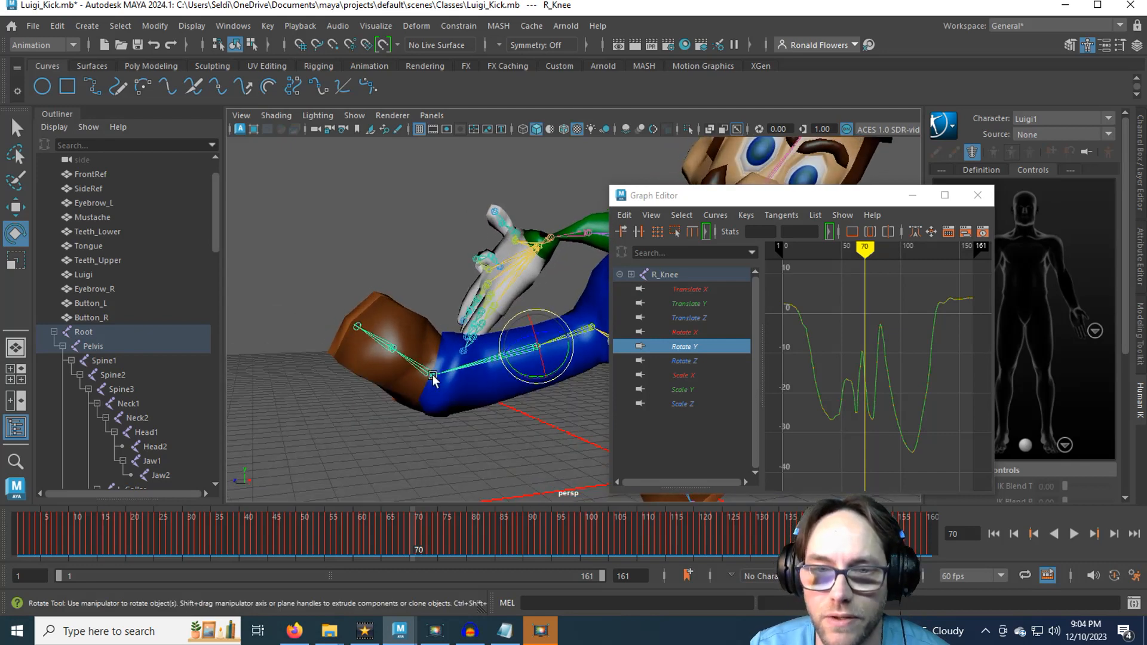
Select the R_Ankle joint, return to frame 1 and view the right foot from the front.
{"action": "left_click", "coordinate": [432, 375]}
{"action": "left_click_drag", "start_coordinate": [479, 427], "coordinate": [456, 406], "text": "alt"}
{"action": "scroll", "coordinate": [514, 438], "scroll_direction": "up", "scroll_amount": 3}
{"action": "mouse_move", "coordinate": [317, 557]}
{"action": "left_mouse_down"}
{"action": "mouse_move", "coordinate": [299, 540]}
{"action": "mouse_move", "coordinate": [0, 533]}
{"action": "left_mouse_up"}
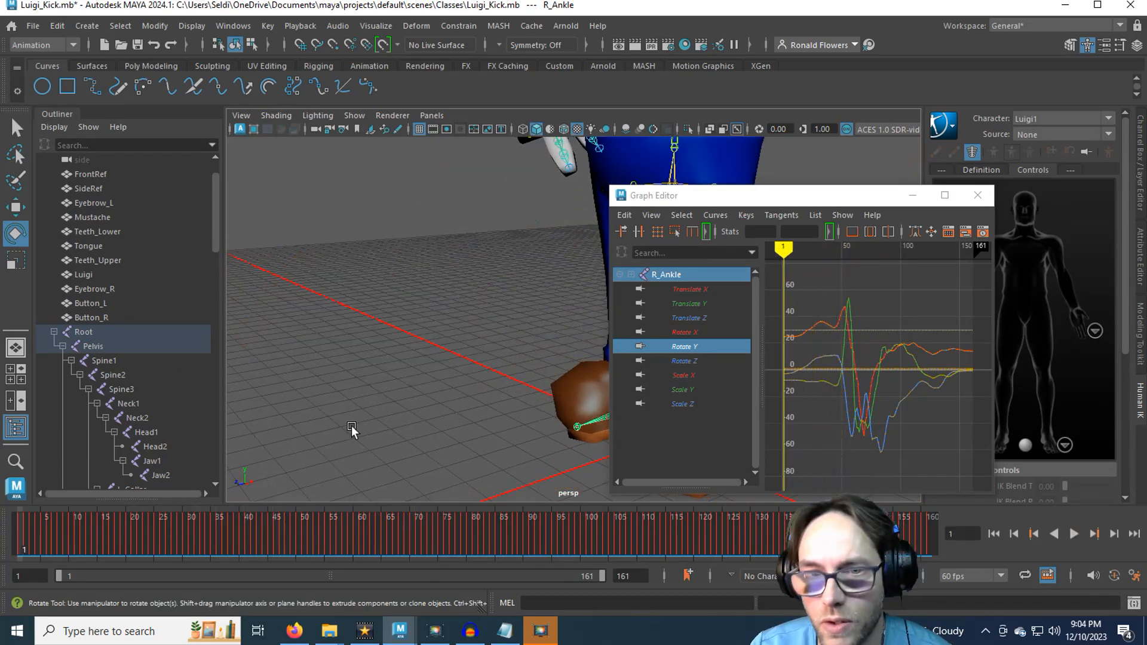
{"action": "left_click_drag", "start_coordinate": [352, 429], "coordinate": [517, 439], "text": "alt"}
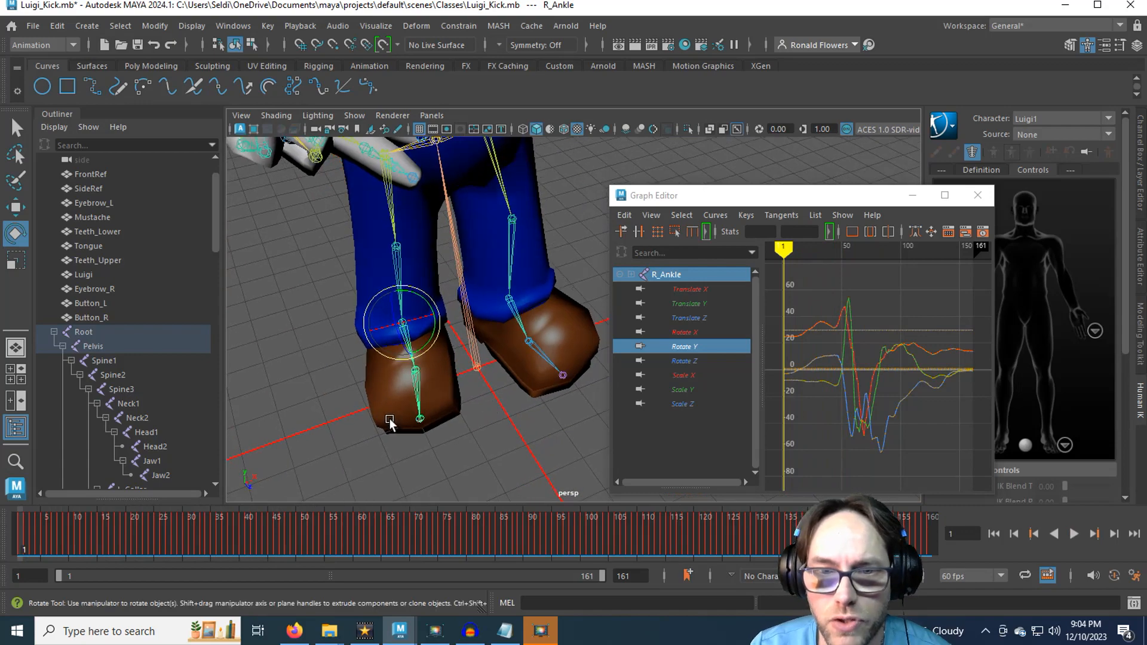
Lower R_Ankle's entire Rotate X curve by about 22 so the right foot sits flatter and straighter at frame 1.
{"action": "left_click_drag", "start_coordinate": [389, 419], "coordinate": [428, 316], "text": "alt"}
{"action": "left_click_drag", "start_coordinate": [492, 271], "coordinate": [305, 395], "text": "alt"}
{"action": "left_click_drag", "start_coordinate": [422, 377], "coordinate": [609, 343], "text": "alt"}
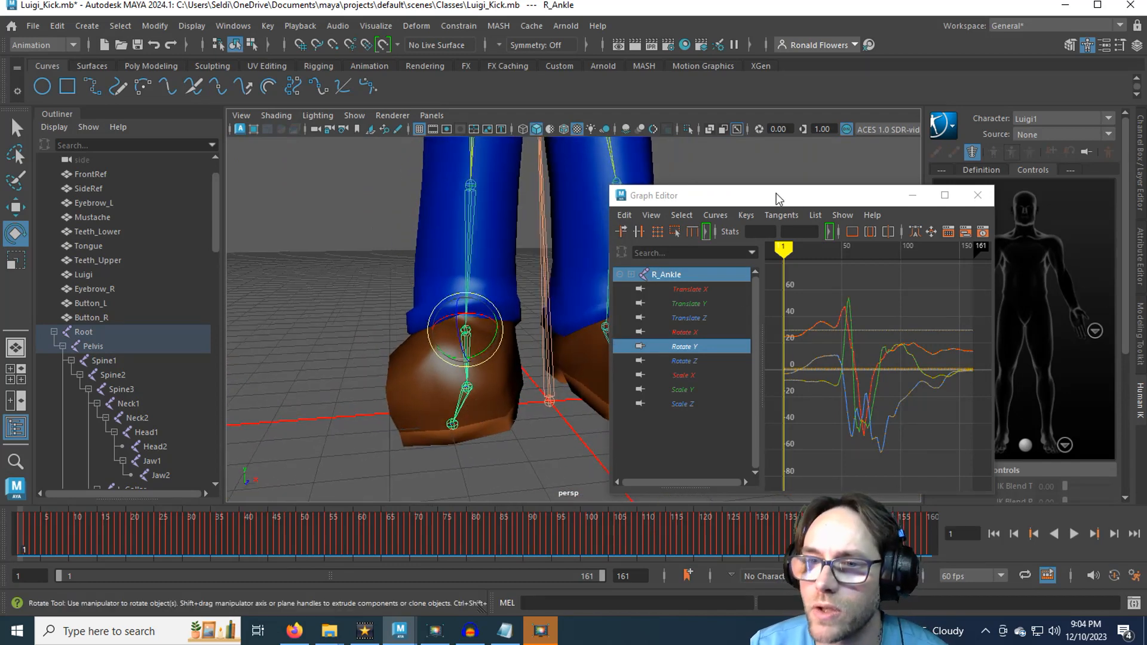
{"action": "left_click_drag", "start_coordinate": [776, 199], "coordinate": [808, 205]}
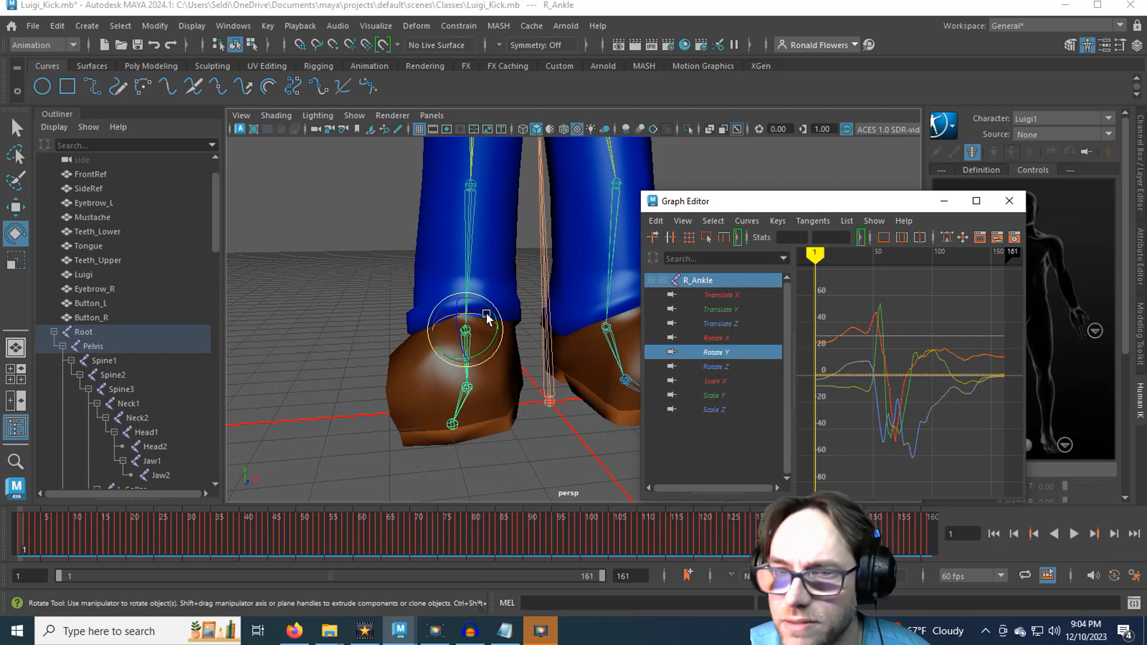
{"action": "left_click", "coordinate": [720, 338]}
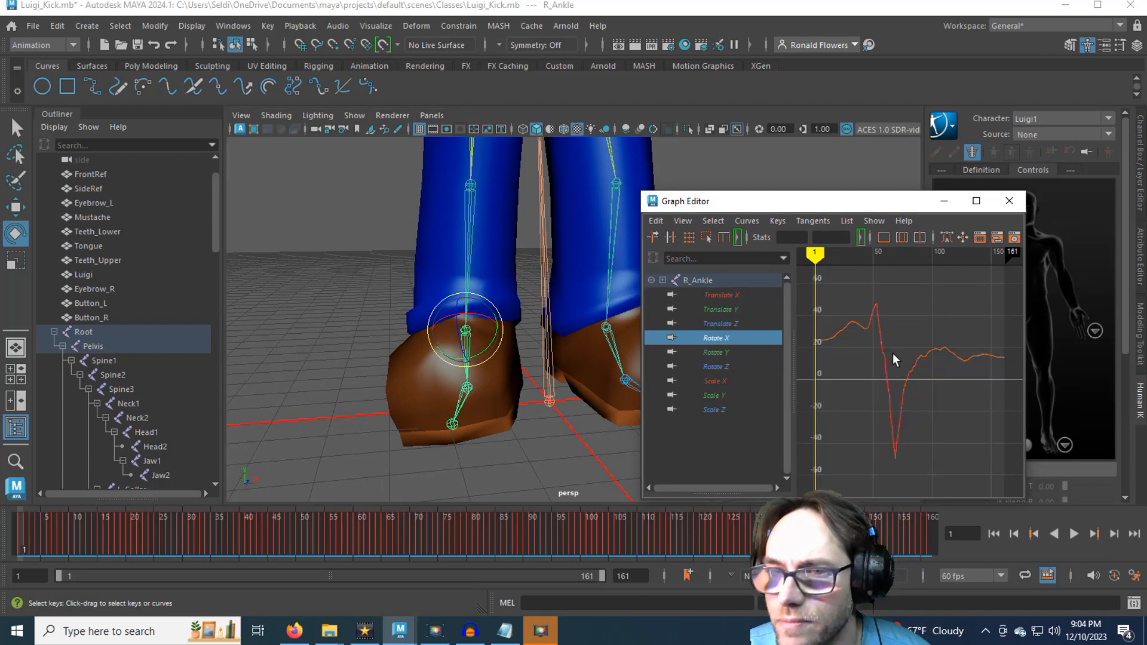
{"action": "scroll", "coordinate": [892, 353], "scroll_direction": "down", "scroll_amount": 3}
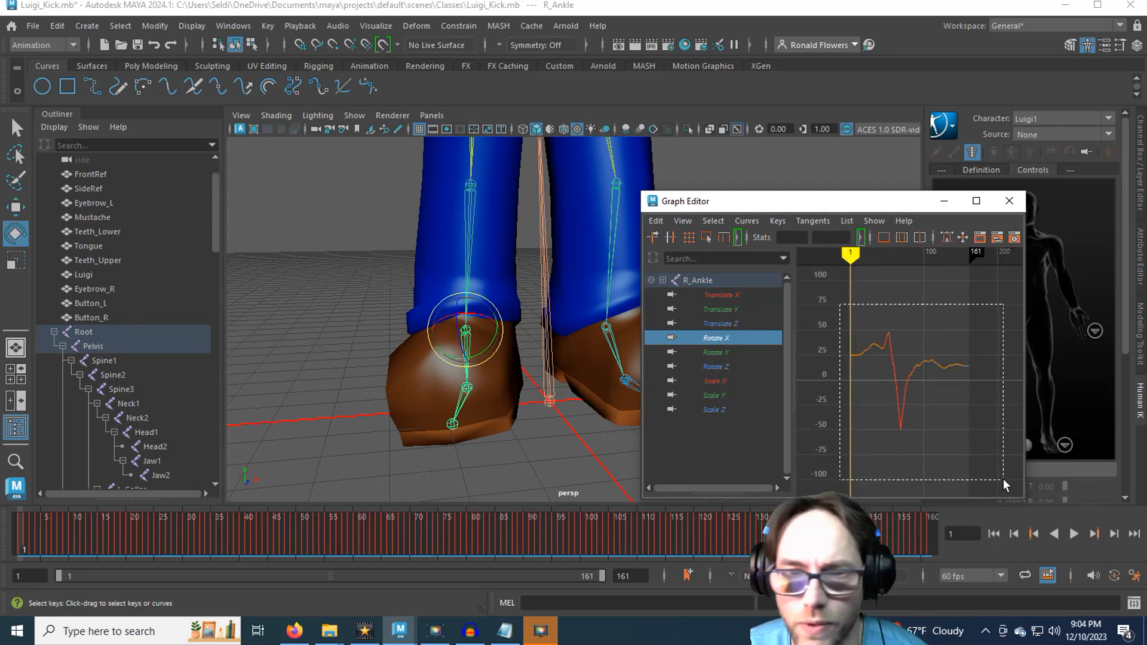
{"action": "left_click_drag", "start_coordinate": [1003, 478], "coordinate": [1004, 480]}
{"action": "mouse_move", "coordinate": [538, 369]}
{"action": "left_mouse_down", "text": "alt"}
{"action": "mouse_move", "coordinate": [500, 379]}
{"action": "mouse_move", "coordinate": [546, 364]}
{"action": "mouse_move", "coordinate": [532, 383]}
{"action": "left_mouse_up", "text": "alt"}
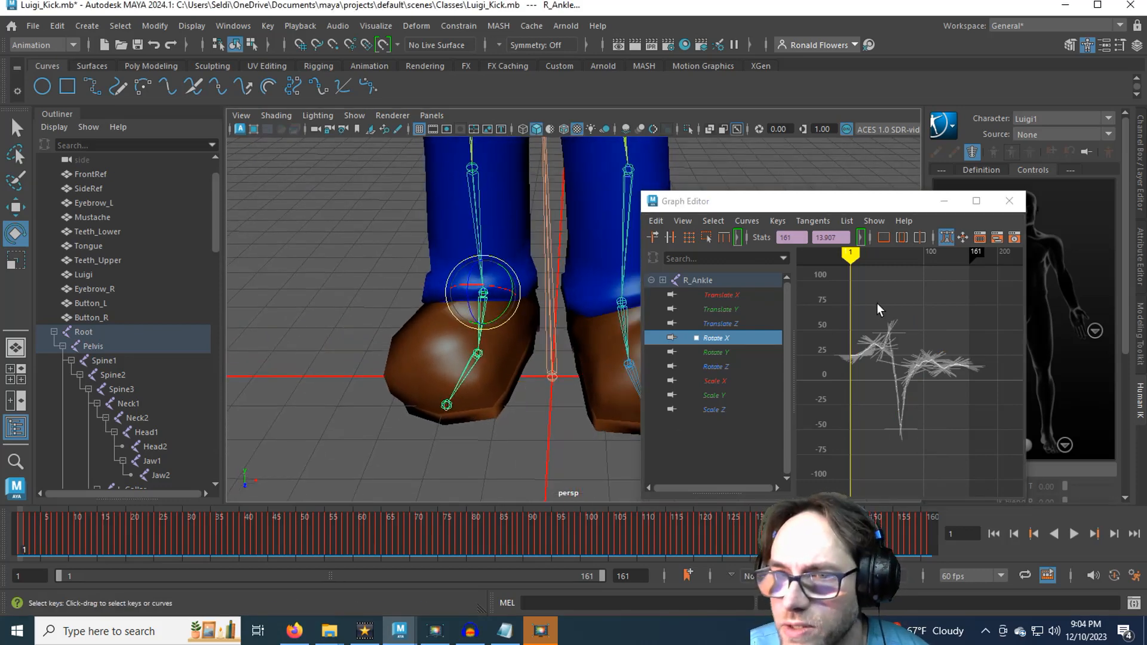
{"action": "middle_click_drag", "start_coordinate": [876, 291], "coordinate": [878, 311], "text": "shift"}
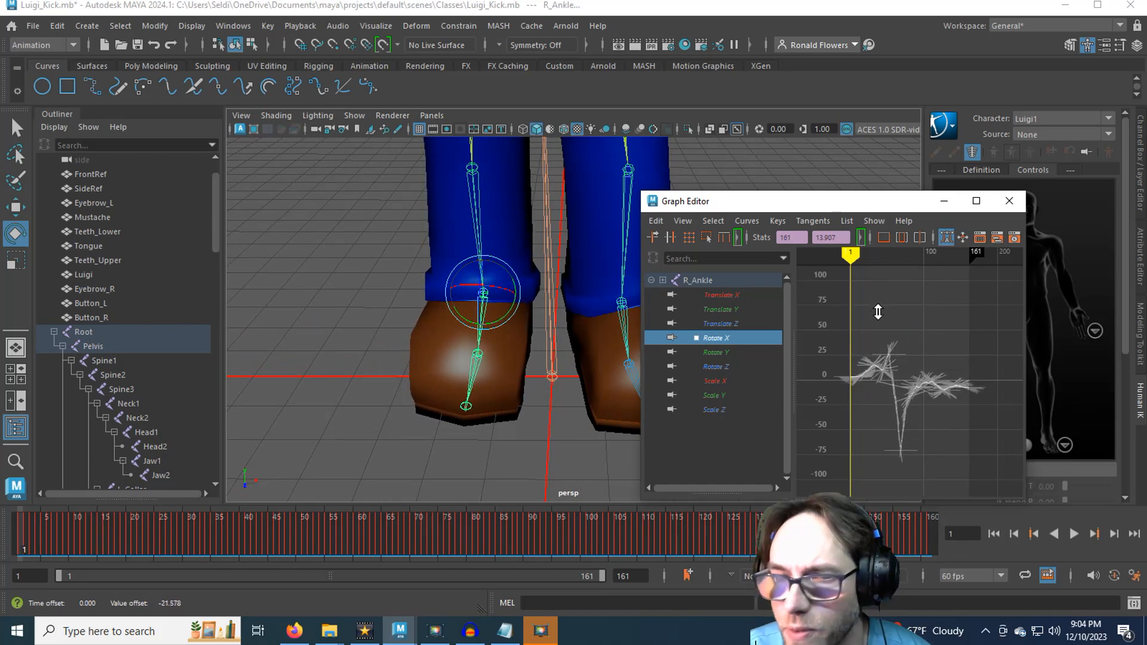
{"action": "left_click_drag", "start_coordinate": [457, 415], "coordinate": [545, 402], "text": "alt"}
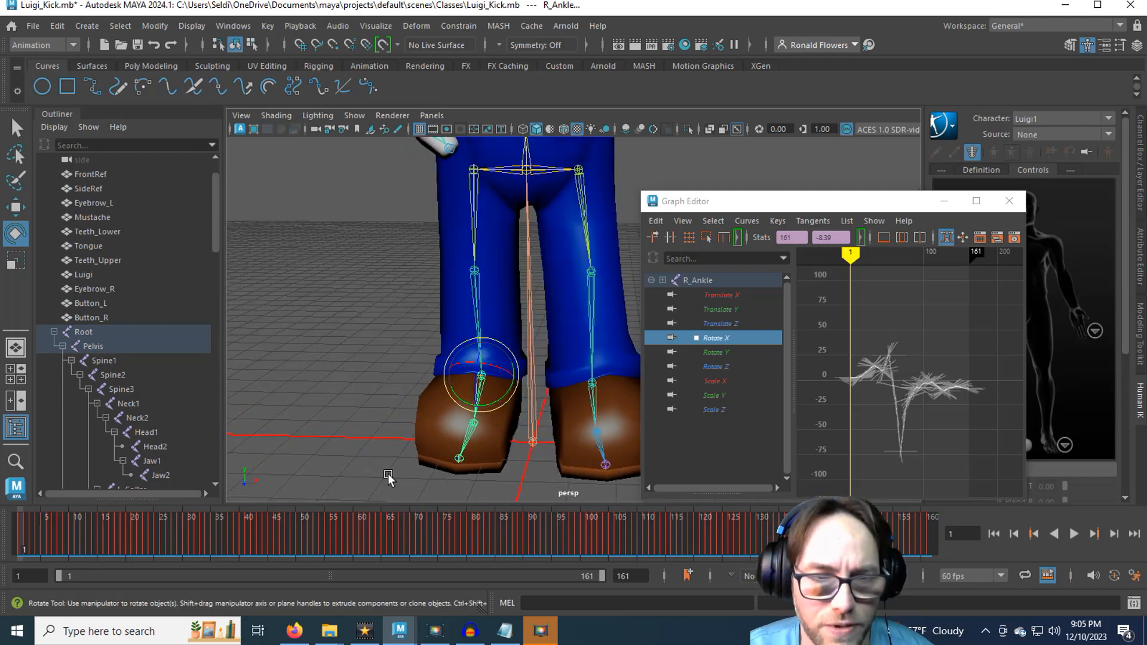
Try rotating the R_Ankle joint at frame 65 to straighten the foot in line with the kicking leg.
{"action": "key", "text": "alt+v"}
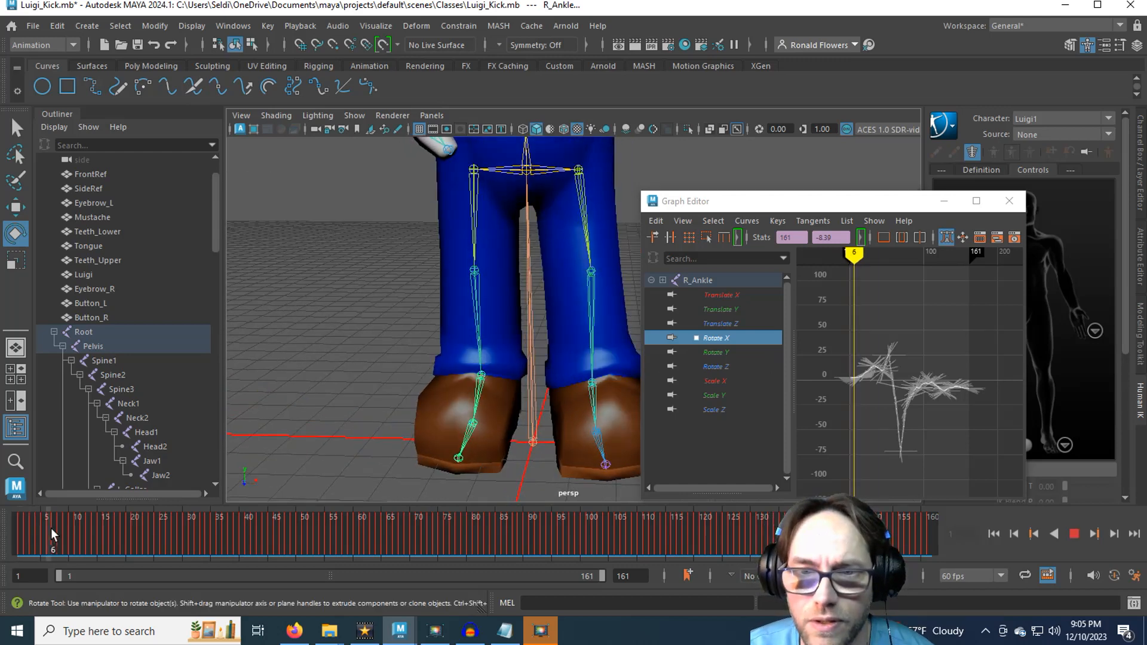
{"action": "left_click_drag", "start_coordinate": [52, 528], "coordinate": [213, 522]}
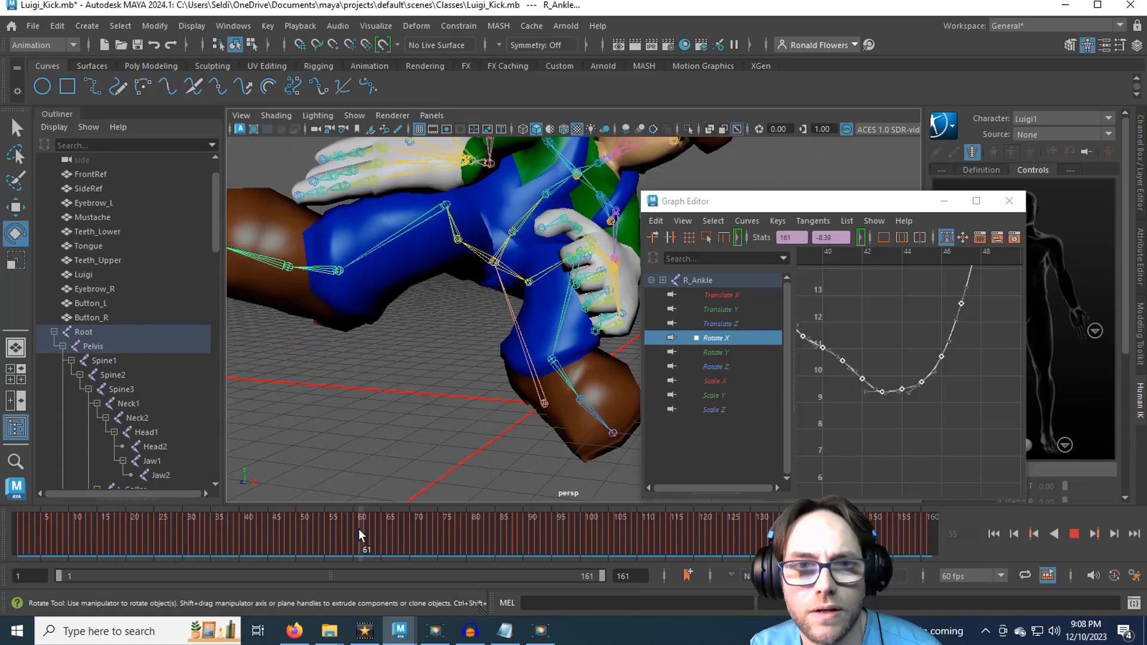
{"action": "left_click_drag", "start_coordinate": [358, 529], "coordinate": [383, 527]}
{"action": "left_click_drag", "start_coordinate": [472, 442], "coordinate": [490, 364], "text": "alt"}
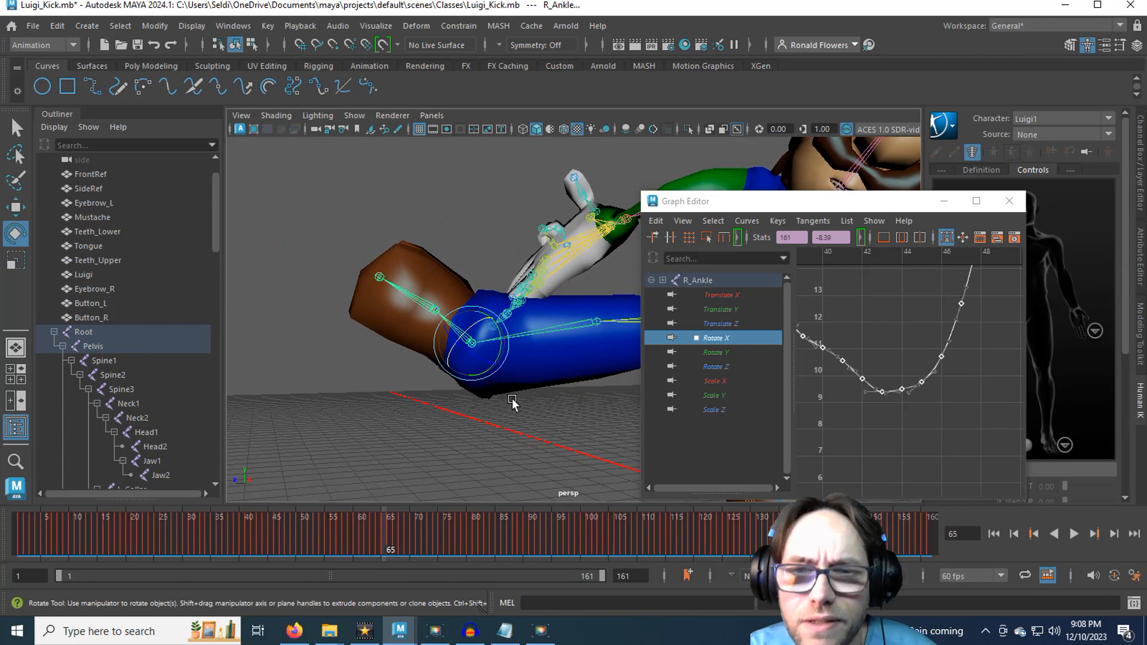
{"action": "left_click_drag", "start_coordinate": [502, 345], "coordinate": [409, 456]}
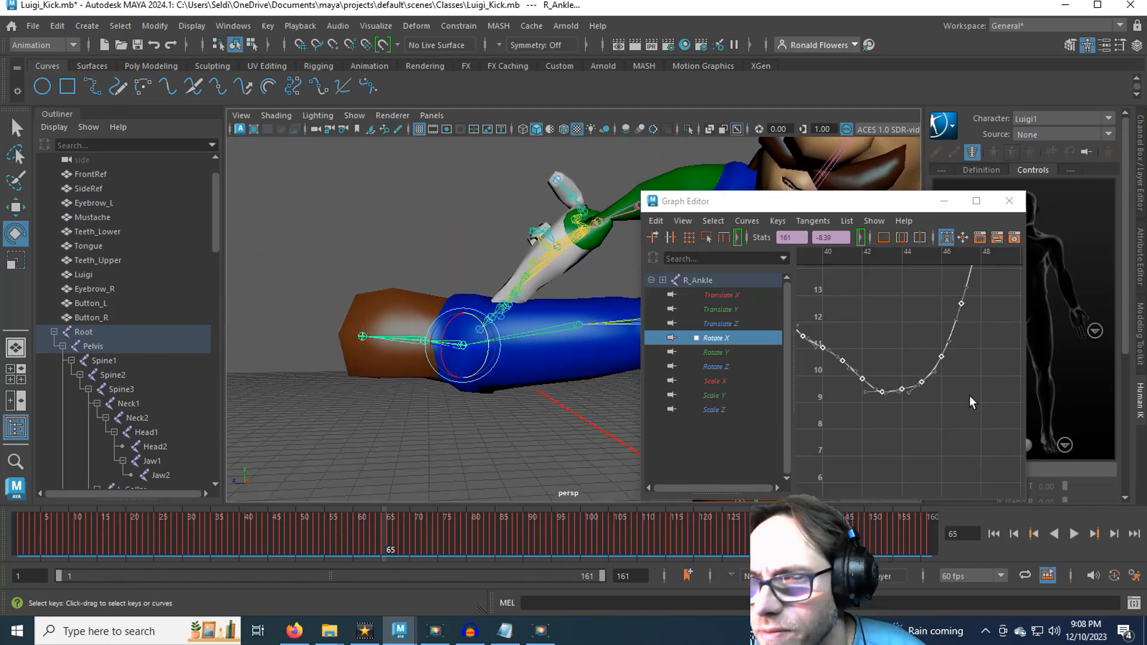
Examine the deep dip in R_Ankle's Rotate X curve against the foot's pose at frames 65, 63 and 60.
{"action": "scroll", "coordinate": [935, 352], "scroll_direction": "down", "scroll_amount": 8}
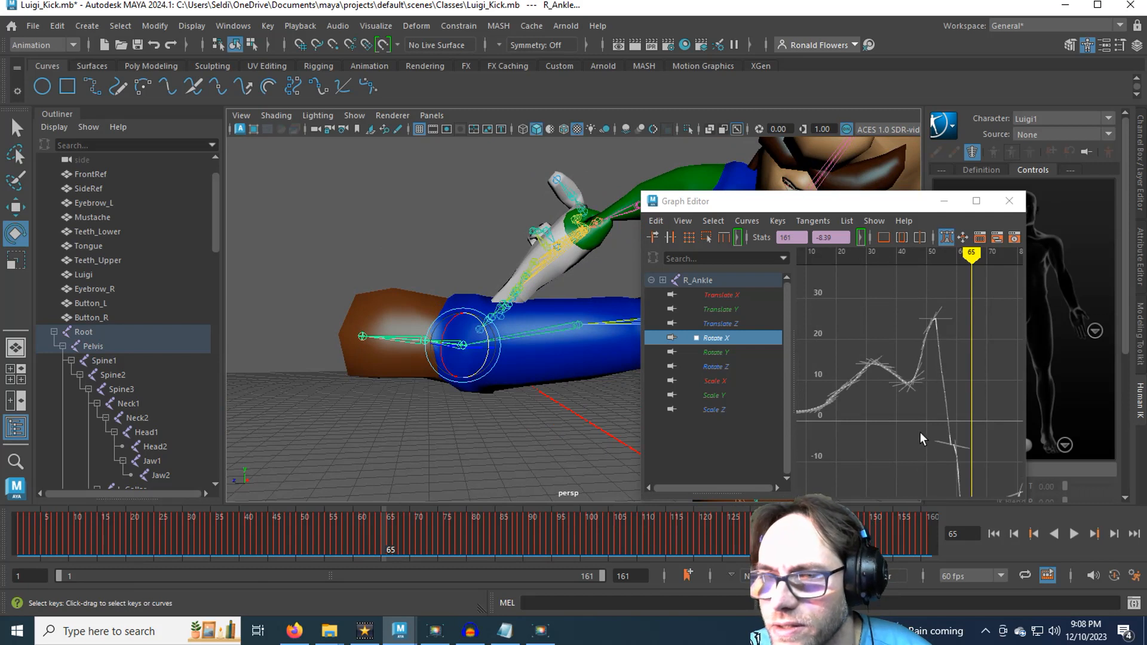
{"action": "middle_click_drag", "start_coordinate": [926, 432], "coordinate": [845, 211], "text": "alt"}
{"action": "mouse_move", "coordinate": [863, 488]}
{"action": "middle_mouse_down", "text": "alt"}
{"action": "mouse_move", "coordinate": [865, 389]}
{"action": "mouse_move", "coordinate": [861, 480]}
{"action": "middle_mouse_up", "text": "alt"}
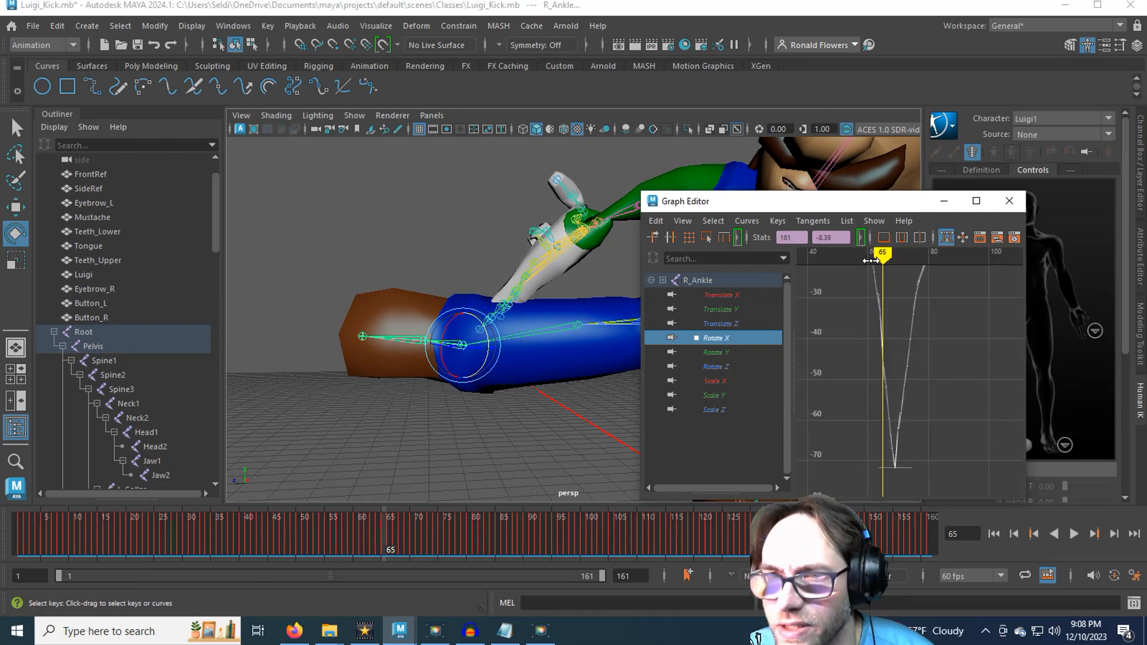
{"action": "mouse_move", "coordinate": [870, 260]}
{"action": "left_mouse_down"}
{"action": "mouse_move", "coordinate": [894, 254]}
{"action": "mouse_move", "coordinate": [879, 261]}
{"action": "left_mouse_up"}
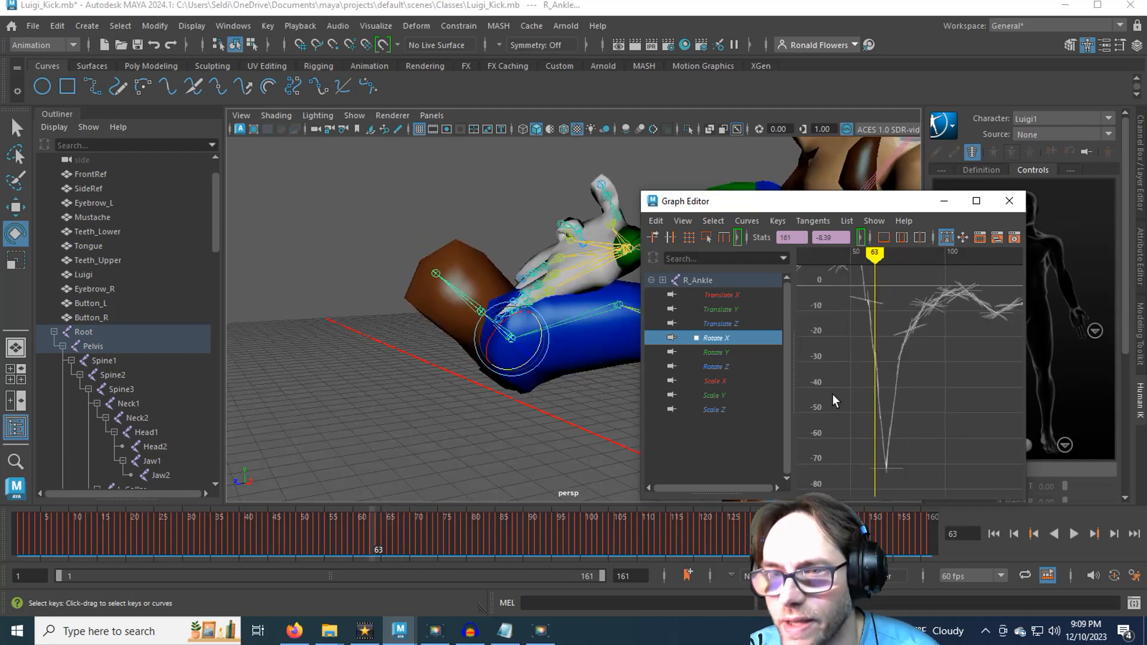
{"action": "left_click", "coordinate": [850, 384]}
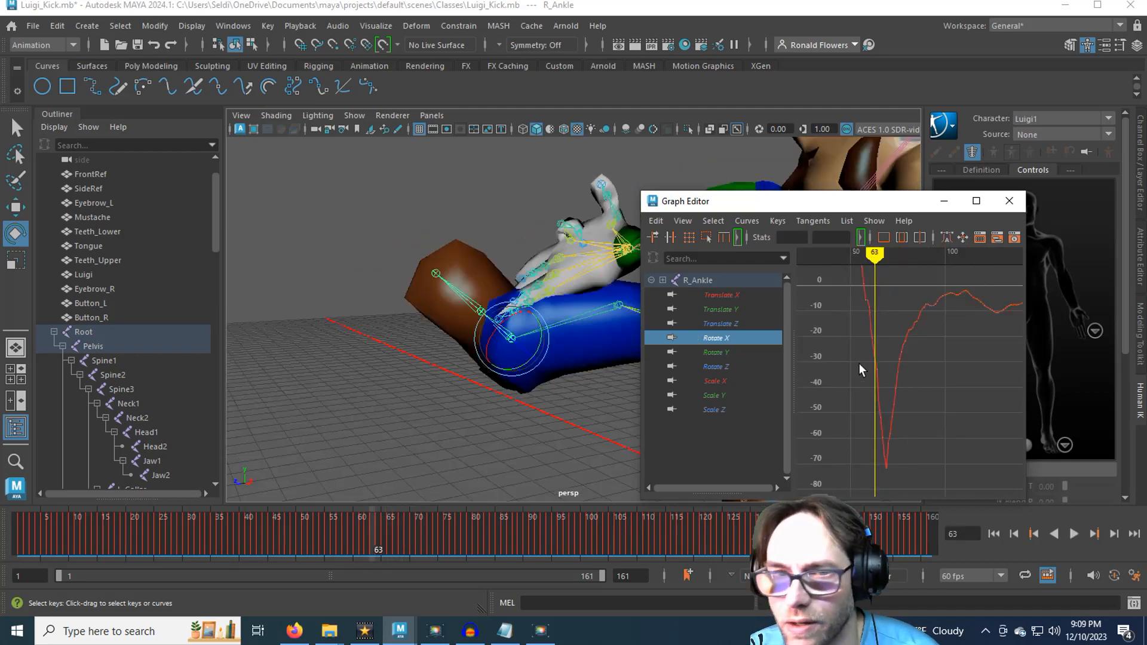
{"action": "key", "text": "alt+v"}
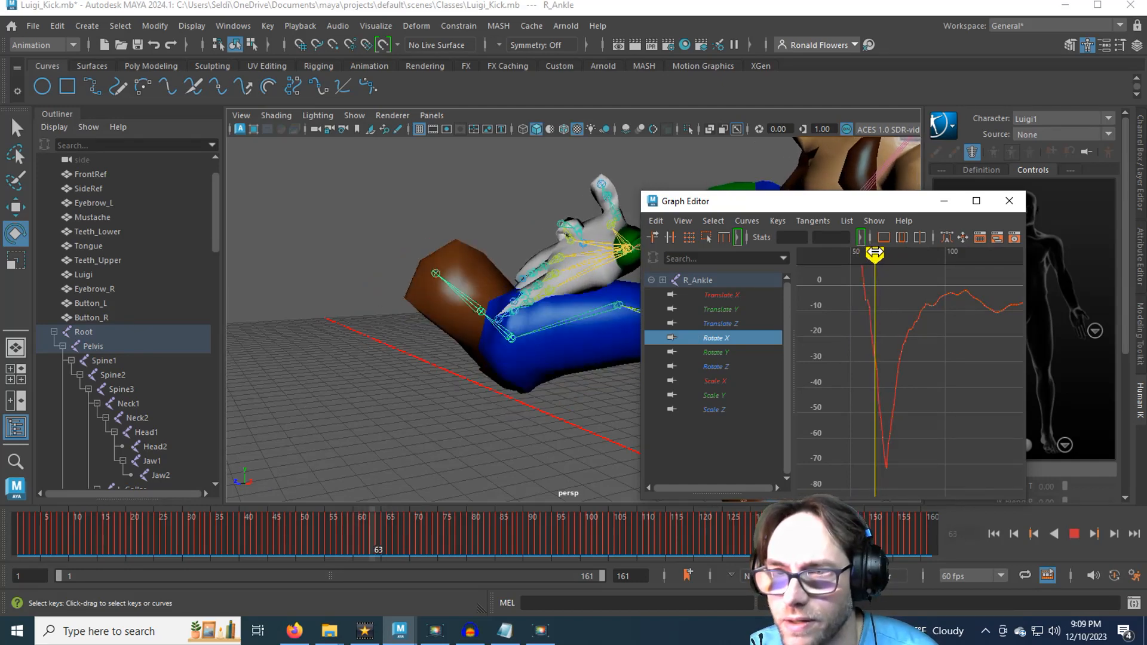
{"action": "left_click_drag", "start_coordinate": [875, 252], "coordinate": [869, 253]}
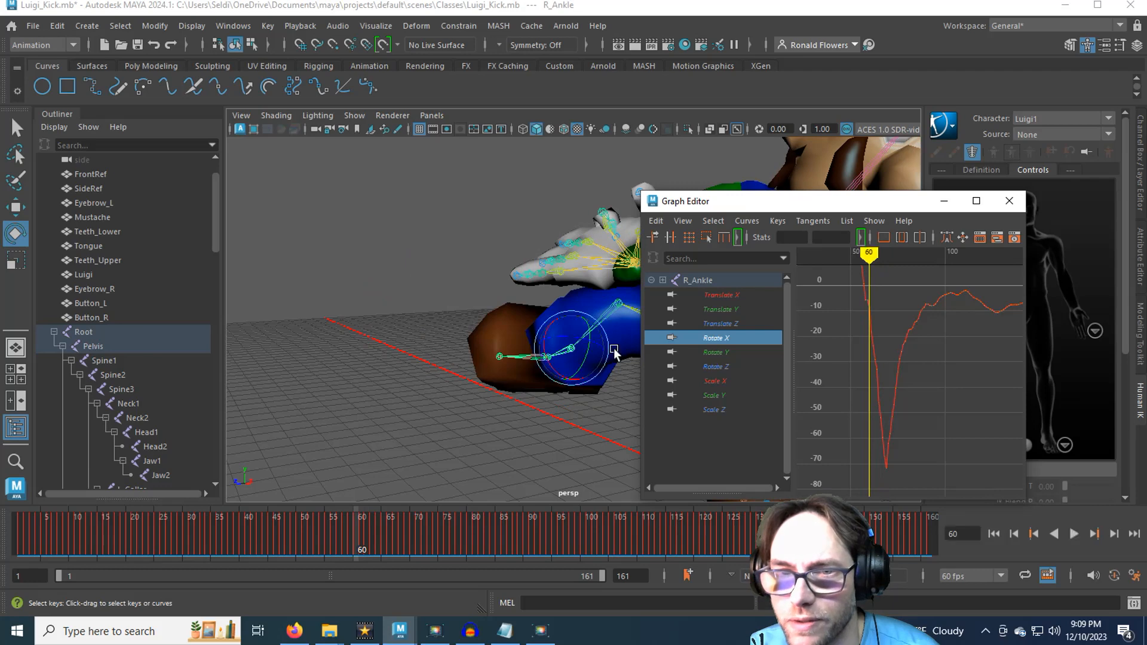
Inspect the right foot from the side at frame 62 and select R_Ankle's Rotate X key there.
{"action": "left_click_drag", "start_coordinate": [502, 366], "coordinate": [650, 371], "text": "alt"}
{"action": "key", "text": "period"}
{"action": "left_click_drag", "start_coordinate": [588, 392], "coordinate": [533, 393], "text": "alt"}
{"action": "scroll", "coordinate": [856, 386], "scroll_direction": "up", "scroll_amount": 2}
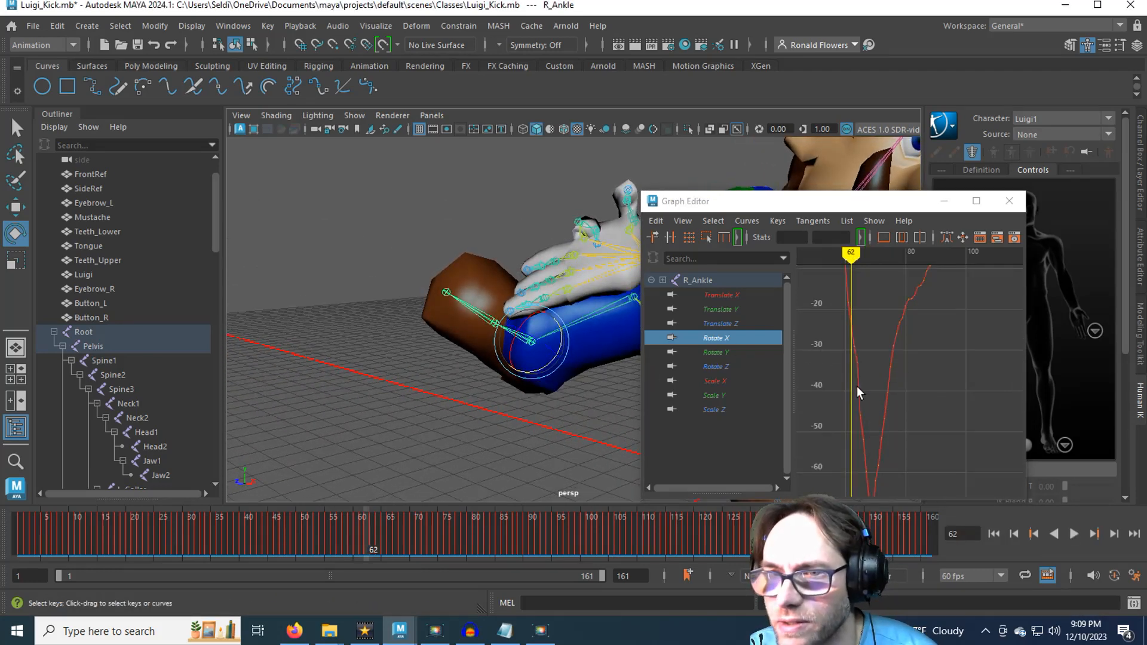
{"action": "middle_click_drag", "start_coordinate": [860, 332], "coordinate": [821, 386], "text": "alt"}
{"action": "scroll", "coordinate": [889, 392], "scroll_direction": "up", "scroll_amount": 4}
{"action": "scroll", "coordinate": [930, 426], "scroll_direction": "up", "scroll_amount": 4}
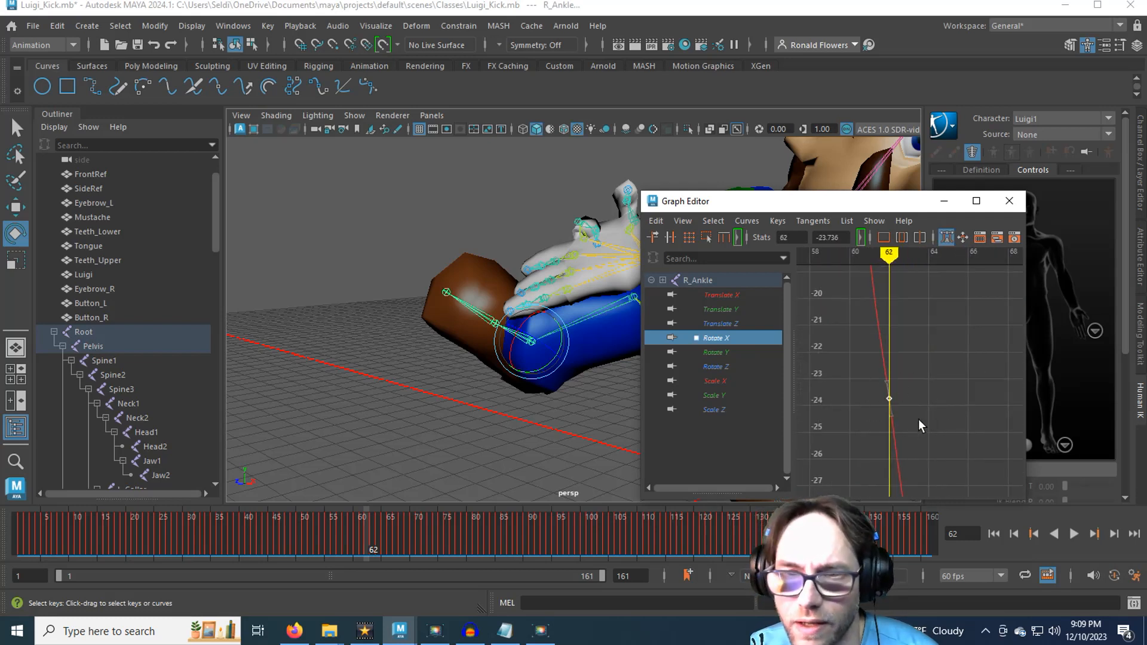
{"action": "left_click", "coordinate": [916, 384]}
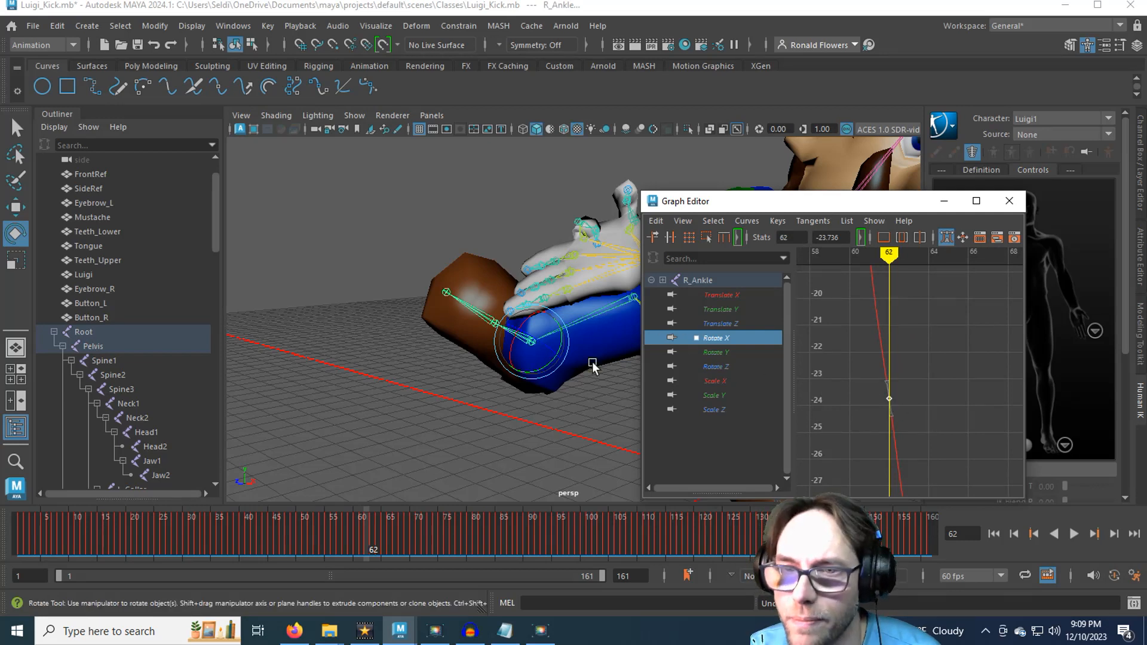
Raise R_Ankle's Rotate Y key at frame 62 by about 49.5 to line the foot up with the leg.
{"action": "left_click", "coordinate": [718, 352]}
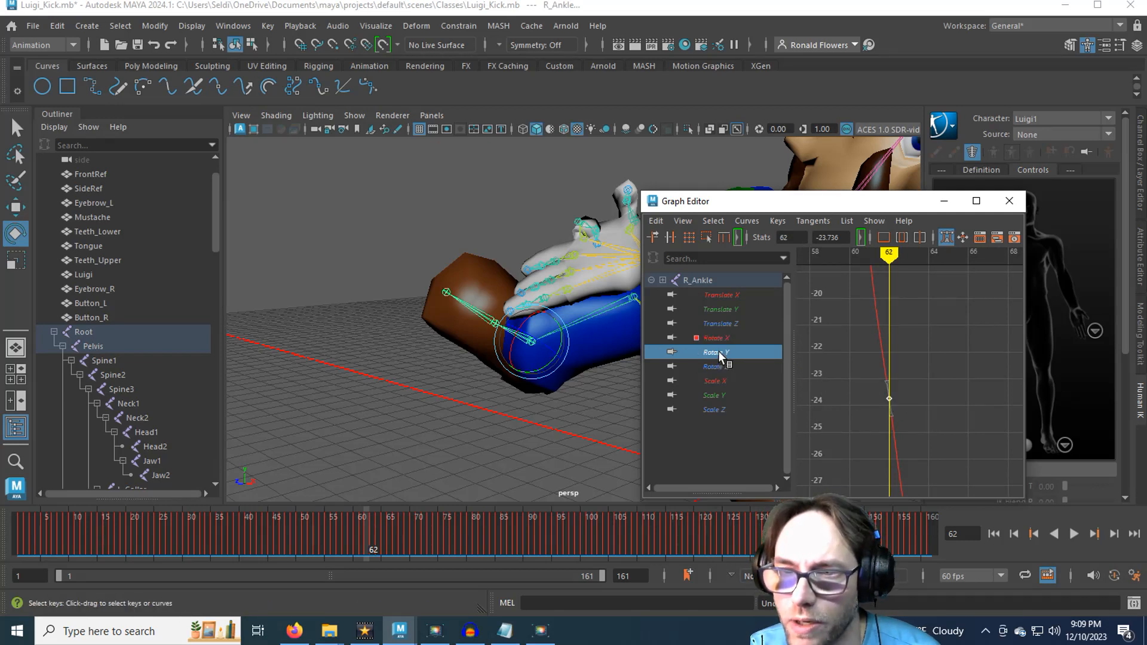
{"action": "key", "text": "f"}
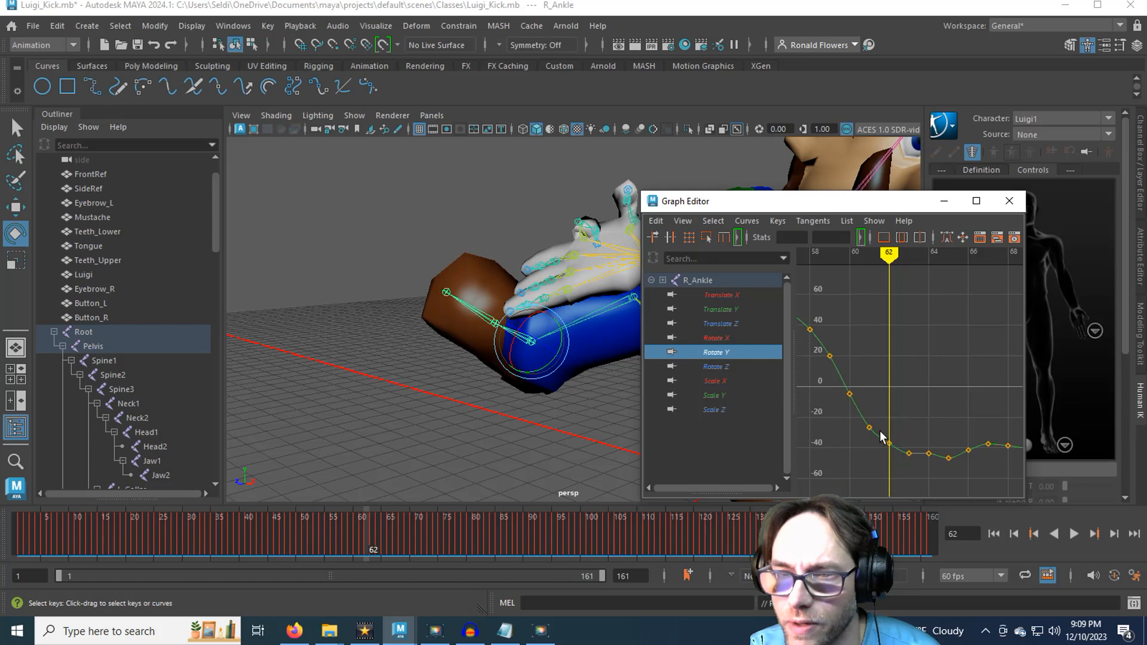
{"action": "left_click_drag", "start_coordinate": [889, 454], "coordinate": [890, 455]}
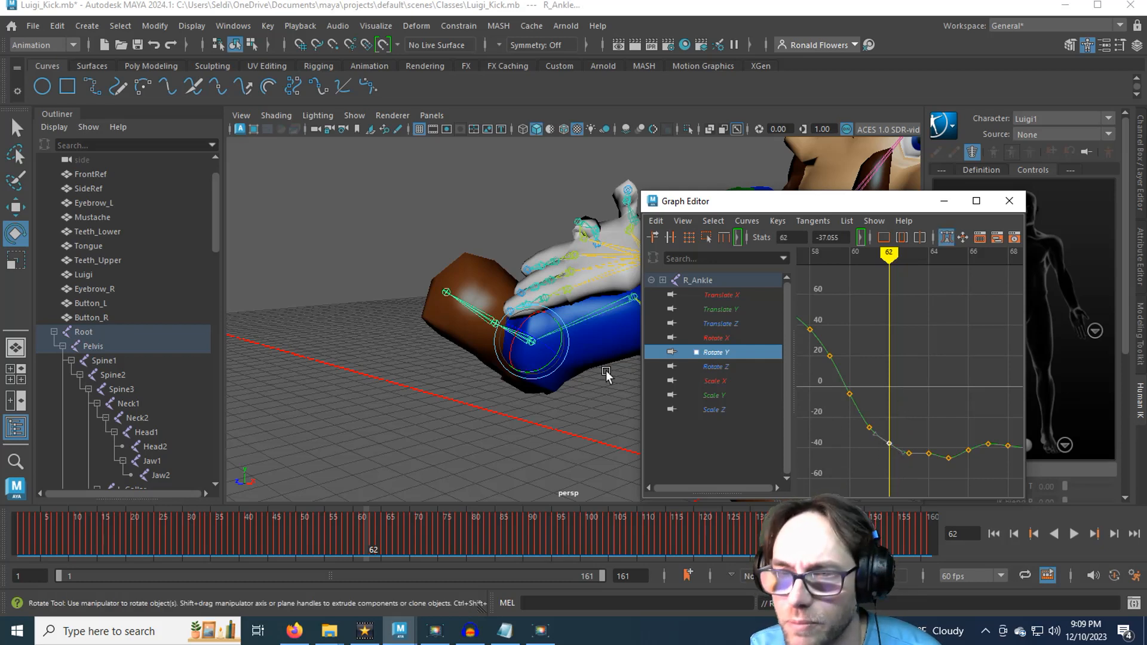
{"action": "middle_click_drag", "start_coordinate": [909, 381], "coordinate": [907, 303]}
{"action": "scroll", "coordinate": [896, 335], "scroll_direction": "down", "scroll_amount": 3}
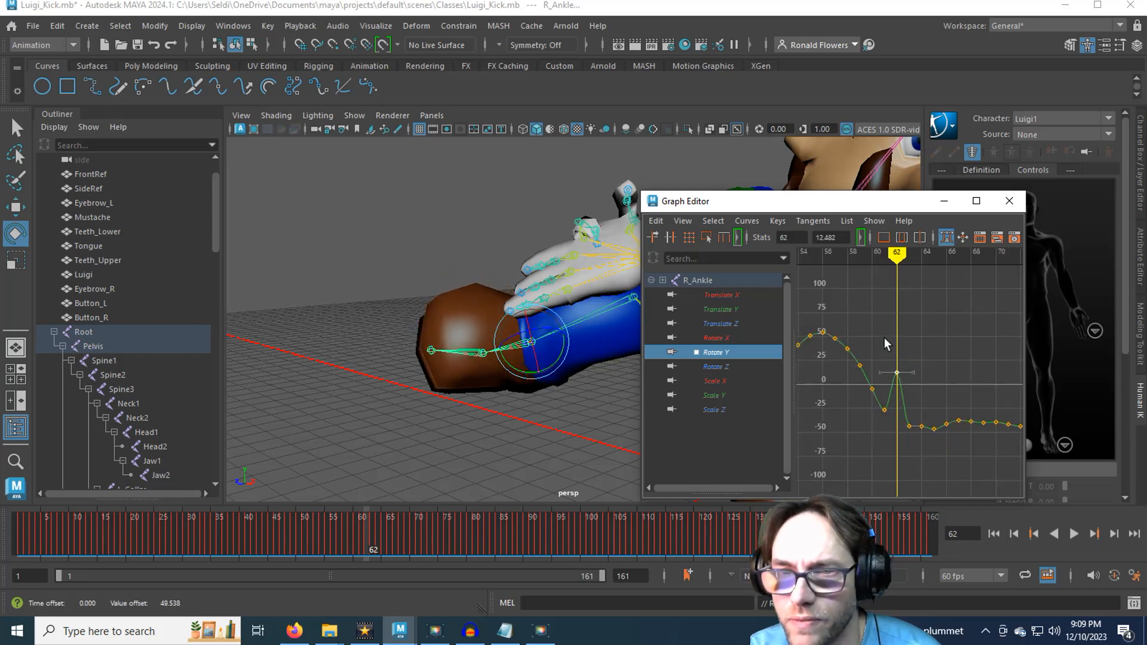
{"action": "left_click_drag", "start_coordinate": [551, 400], "coordinate": [521, 396], "text": "alt"}
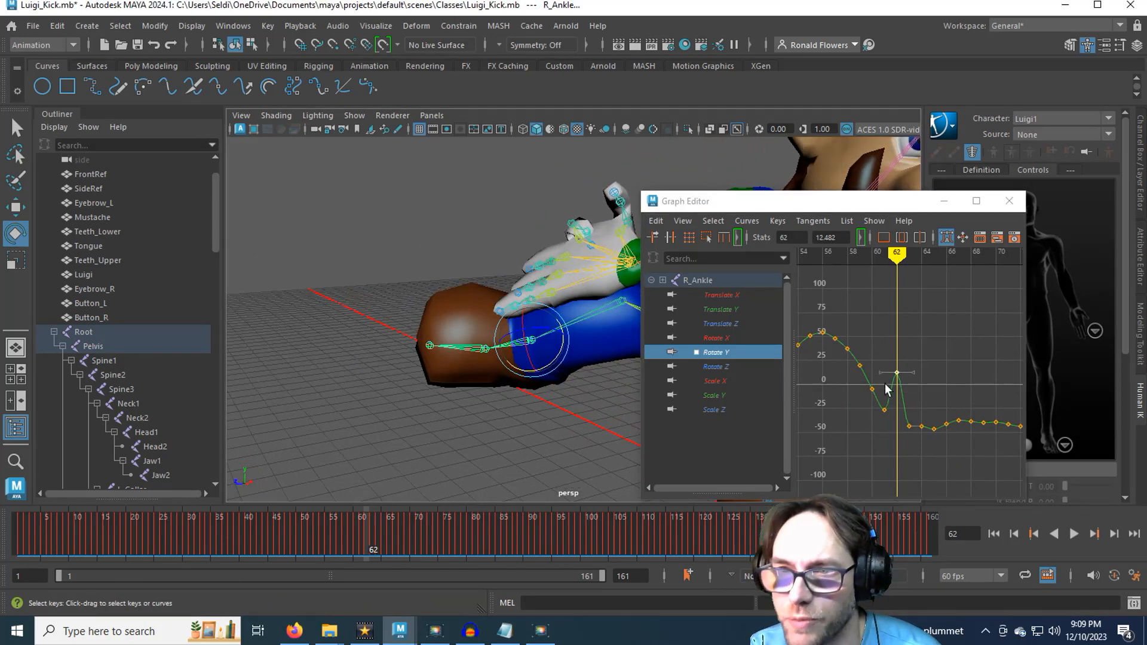
Compare the foot at frames 61 and 58, and delete R_Ankle's Rotate Y keys at frames 59, 60 and 61.
{"action": "left_click_drag", "start_coordinate": [893, 254], "coordinate": [882, 265]}
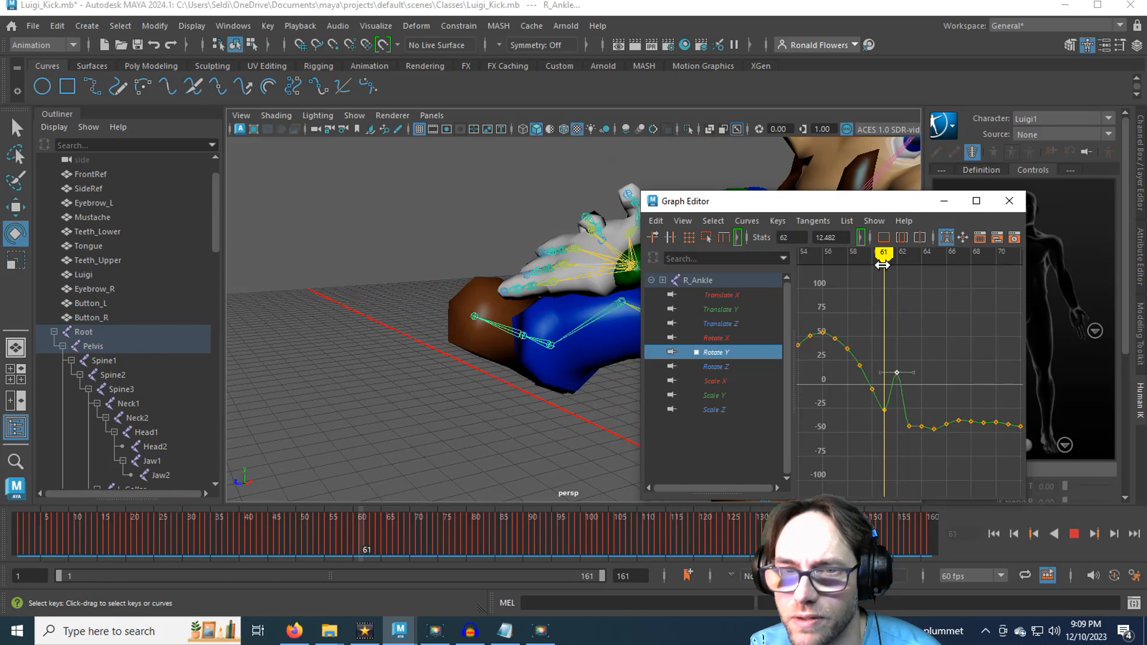
{"action": "left_click_drag", "start_coordinate": [632, 380], "coordinate": [608, 423], "text": "alt"}
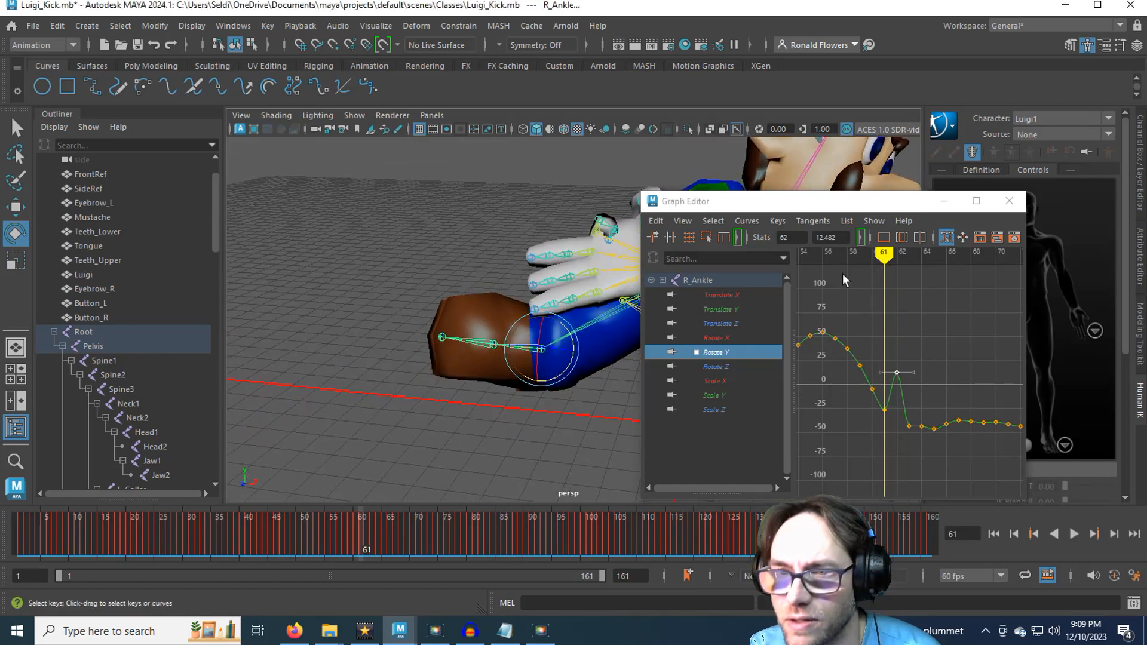
{"action": "left_click", "coordinate": [847, 254]}
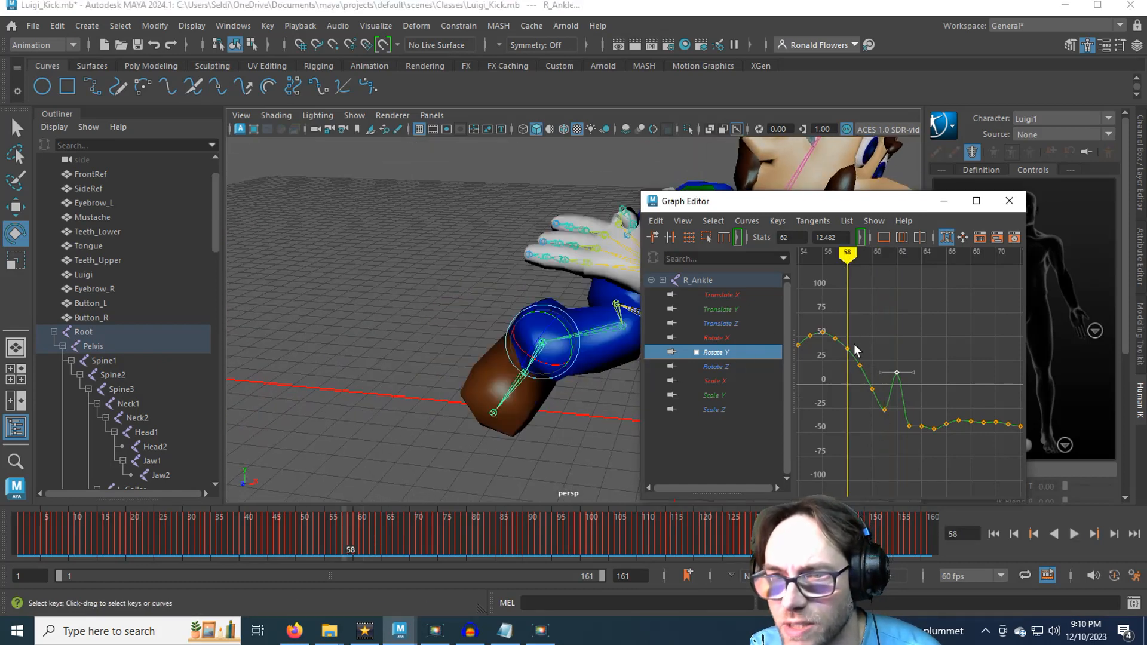
{"action": "left_click_drag", "start_coordinate": [888, 439], "coordinate": [887, 439]}
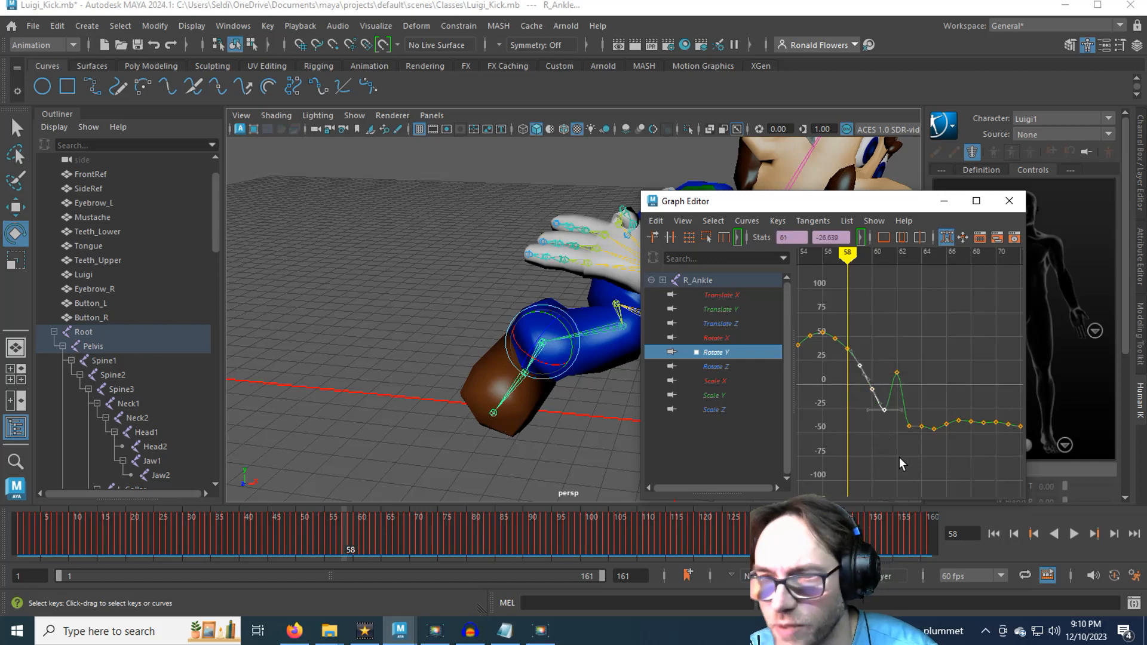
{"action": "key", "text": "Delete"}
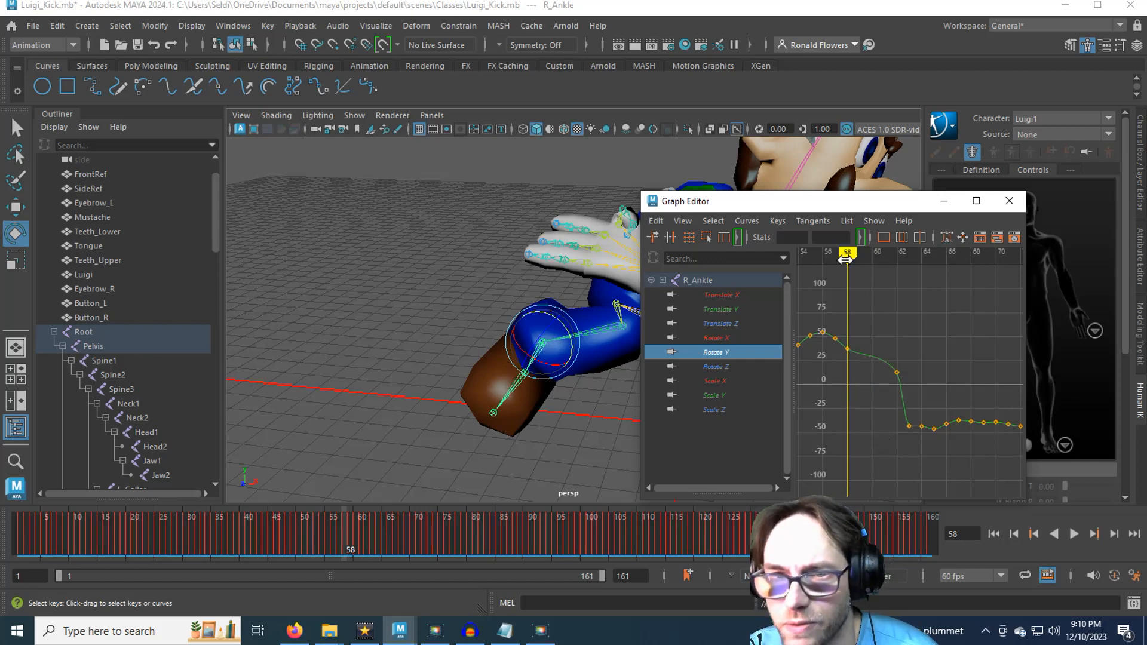
Check the foot around frames 61 to 63 and delete R_Ankle's Rotate Y keys at frames 63, 64 and 65.
{"action": "left_click_drag", "start_coordinate": [847, 257], "coordinate": [897, 256]}
{"action": "left_click_drag", "start_coordinate": [532, 399], "coordinate": [490, 366], "text": "alt"}
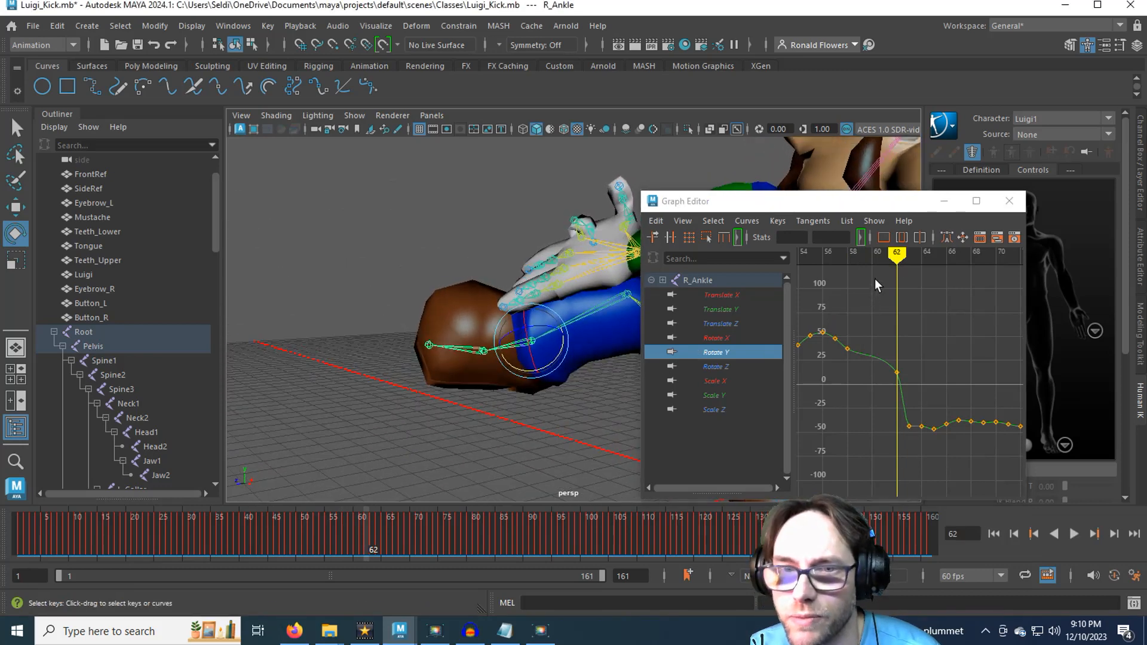
{"action": "mouse_move", "coordinate": [896, 257]}
{"action": "left_mouse_down"}
{"action": "mouse_move", "coordinate": [801, 257]}
{"action": "mouse_move", "coordinate": [885, 258]}
{"action": "mouse_move", "coordinate": [920, 295]}
{"action": "left_mouse_up"}
{"action": "left_click_drag", "start_coordinate": [938, 299], "coordinate": [886, 299]}
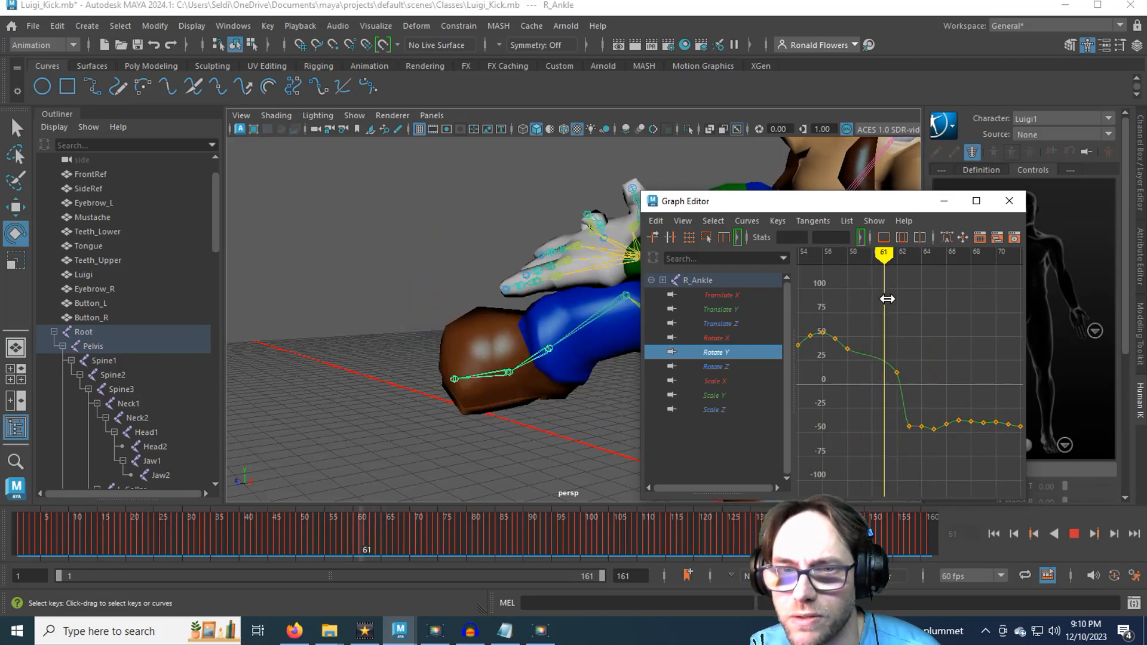
{"action": "left_click_drag", "start_coordinate": [530, 412], "coordinate": [594, 463], "text": "alt"}
{"action": "middle_click_drag", "start_coordinate": [594, 463], "coordinate": [539, 421], "text": "alt"}
{"action": "left_click_drag", "start_coordinate": [539, 416], "coordinate": [506, 386], "text": "alt"}
{"action": "mouse_move", "coordinate": [882, 256]}
{"action": "left_mouse_down"}
{"action": "mouse_move", "coordinate": [933, 273]}
{"action": "mouse_move", "coordinate": [908, 273]}
{"action": "left_mouse_up"}
{"action": "left_click_drag", "start_coordinate": [894, 411], "coordinate": [937, 444]}
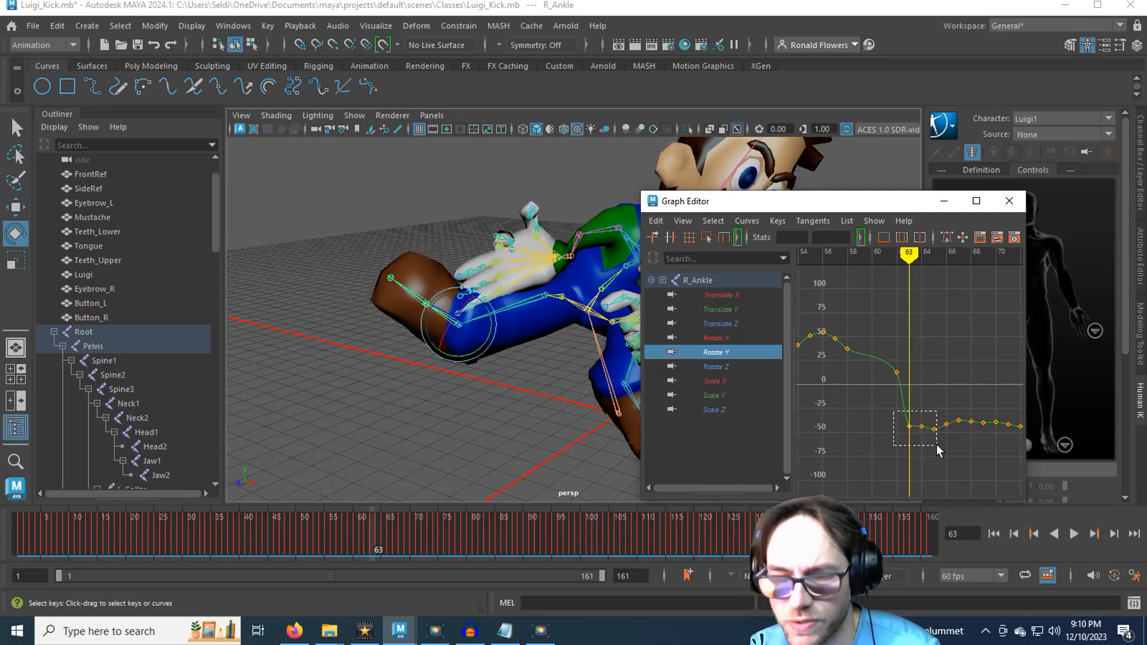
{"action": "key", "text": "Delete"}
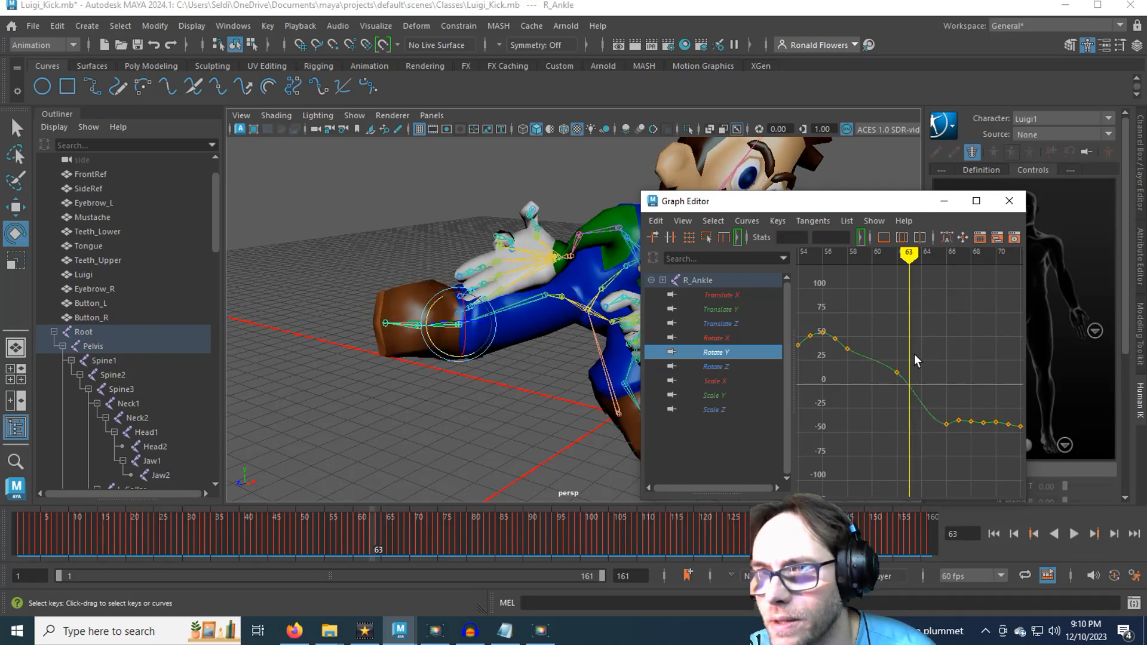
Delete R_Ankle's Rotate Y key at frame 62 to smooth the descent between frames 58 and 66.
{"action": "mouse_move", "coordinate": [903, 260]}
{"action": "left_mouse_down"}
{"action": "mouse_move", "coordinate": [834, 257]}
{"action": "mouse_move", "coordinate": [896, 258]}
{"action": "left_mouse_up"}
{"action": "left_click_drag", "start_coordinate": [881, 339], "coordinate": [907, 411]}
{"action": "key", "text": "Delete"}
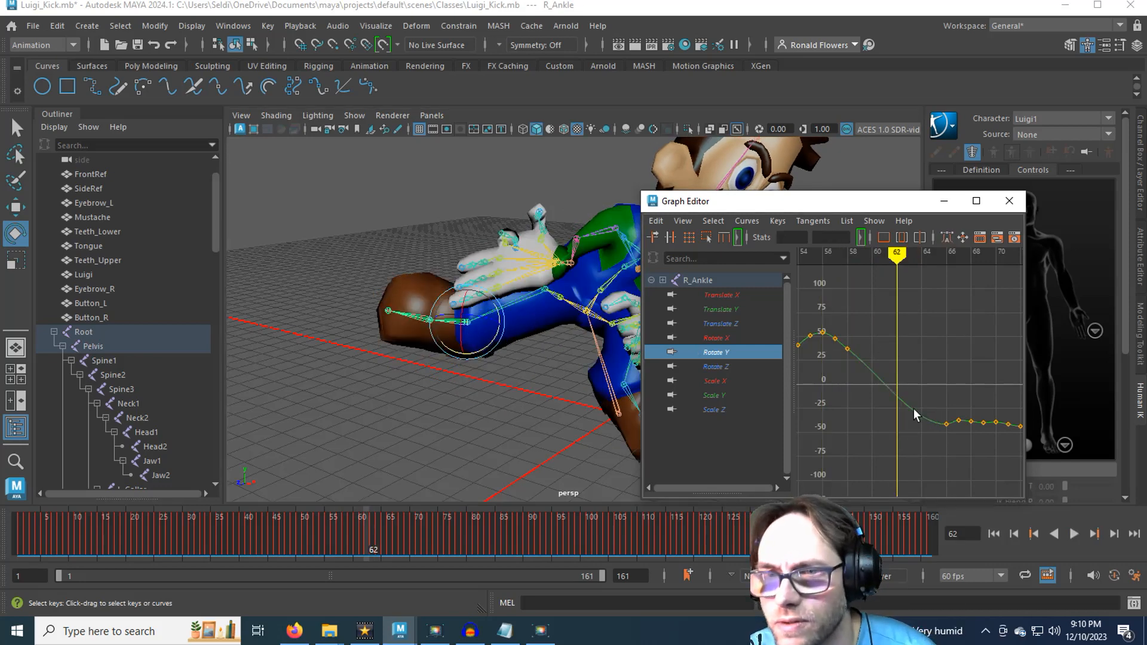
Review the ankle pose around frame 66 and delete R_Ankle's Rotate Y keys from frame 66 through 83.
{"action": "mouse_move", "coordinate": [849, 258]}
{"action": "left_mouse_down"}
{"action": "mouse_move", "coordinate": [871, 261]}
{"action": "mouse_move", "coordinate": [849, 261]}
{"action": "left_mouse_up"}
{"action": "left_click_drag", "start_coordinate": [583, 445], "coordinate": [635, 414], "text": "alt"}
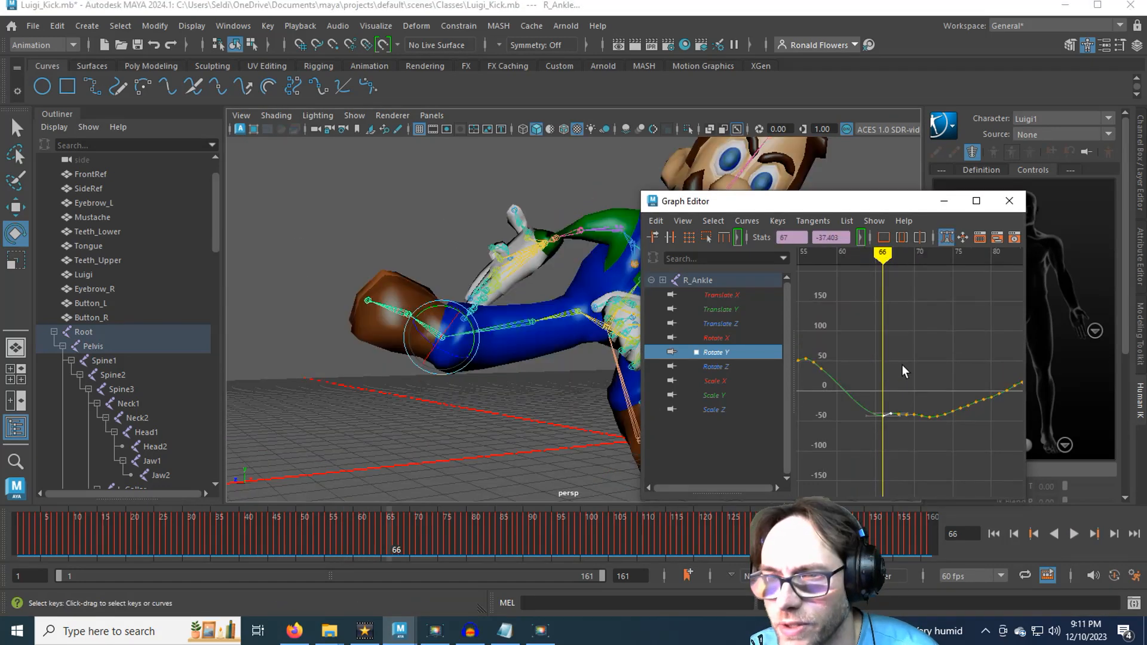
{"action": "scroll", "coordinate": [903, 363], "scroll_direction": "down", "scroll_amount": 4}
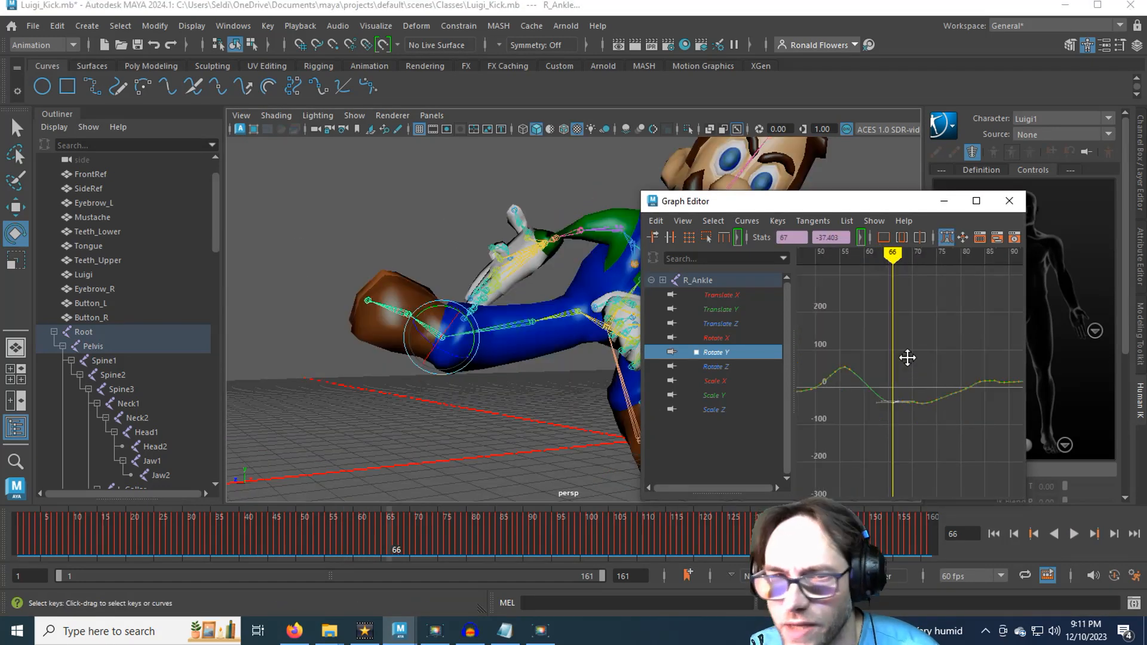
{"action": "middle_click_drag", "start_coordinate": [907, 357], "coordinate": [888, 360], "text": "alt"}
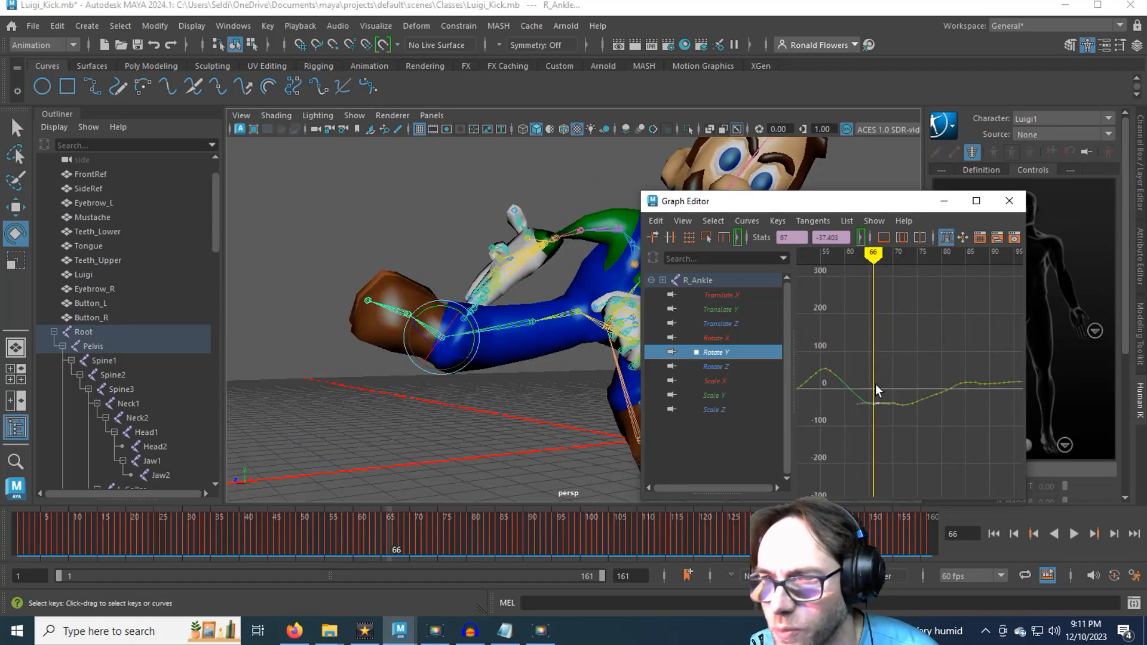
{"action": "left_click_drag", "start_coordinate": [852, 381], "coordinate": [956, 437]}
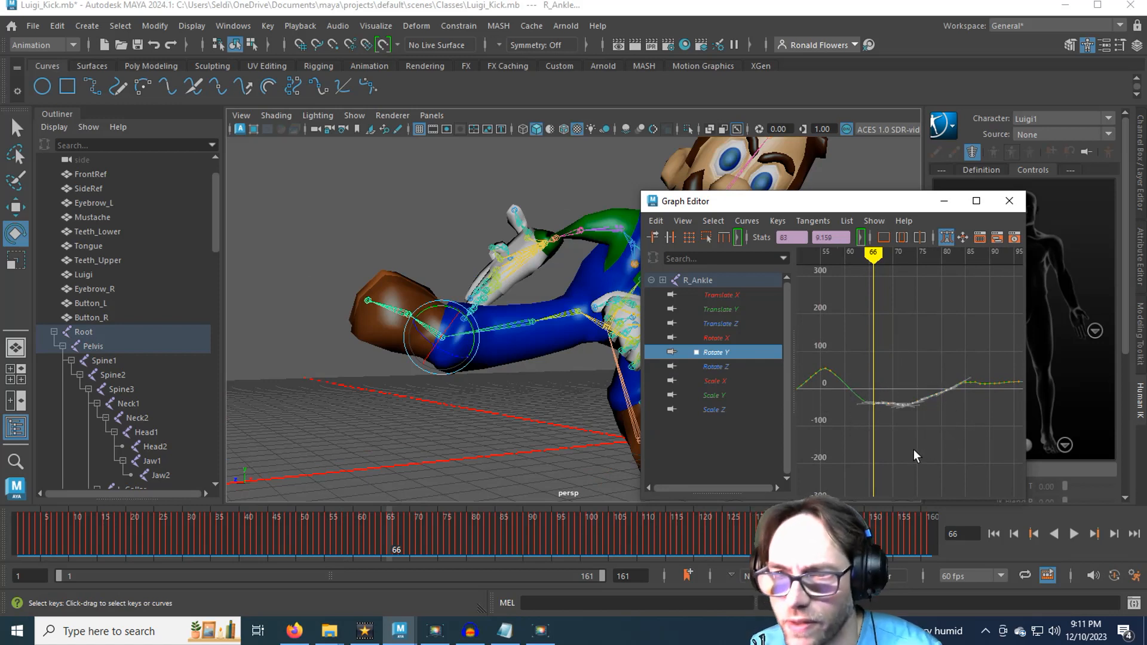
{"action": "key", "text": "Delete"}
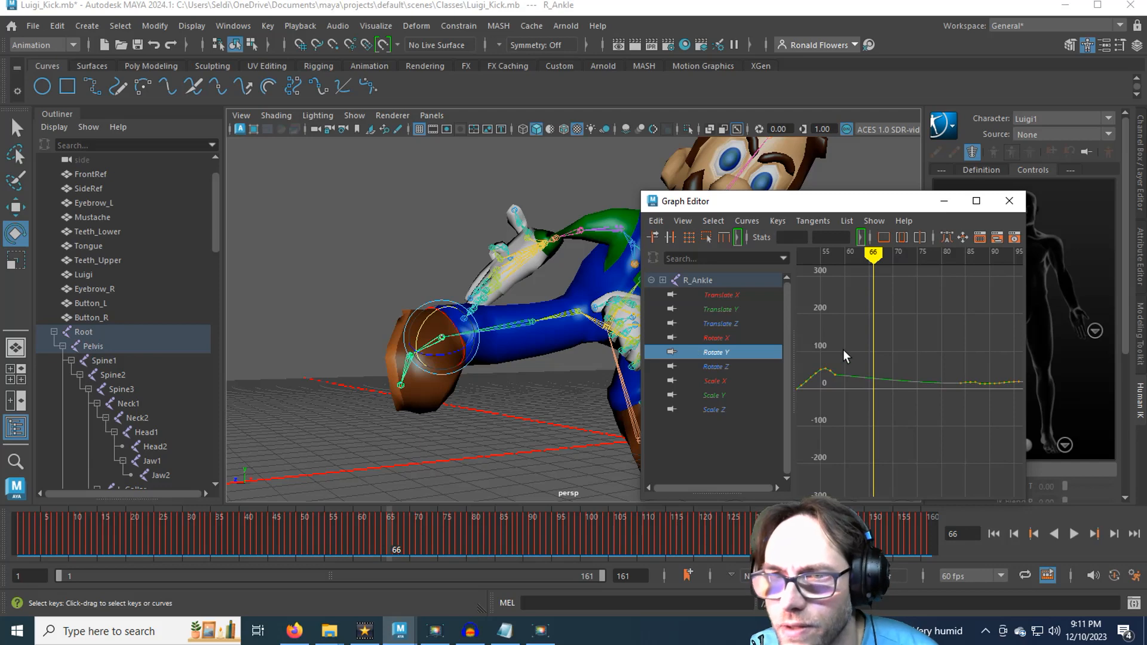
Examine the right foot and R_Ankle's Rotate Y curve at frames 58, 63 and 67, and on to frame 113.
{"action": "mouse_move", "coordinate": [873, 257]}
{"action": "left_mouse_down"}
{"action": "mouse_move", "coordinate": [840, 266]}
{"action": "mouse_move", "coordinate": [881, 280]}
{"action": "mouse_move", "coordinate": [835, 276]}
{"action": "left_mouse_up"}
{"action": "scroll", "coordinate": [858, 410], "scroll_direction": "up", "scroll_amount": 3}
{"action": "middle_click_drag", "start_coordinate": [811, 390], "coordinate": [989, 404], "text": "alt"}
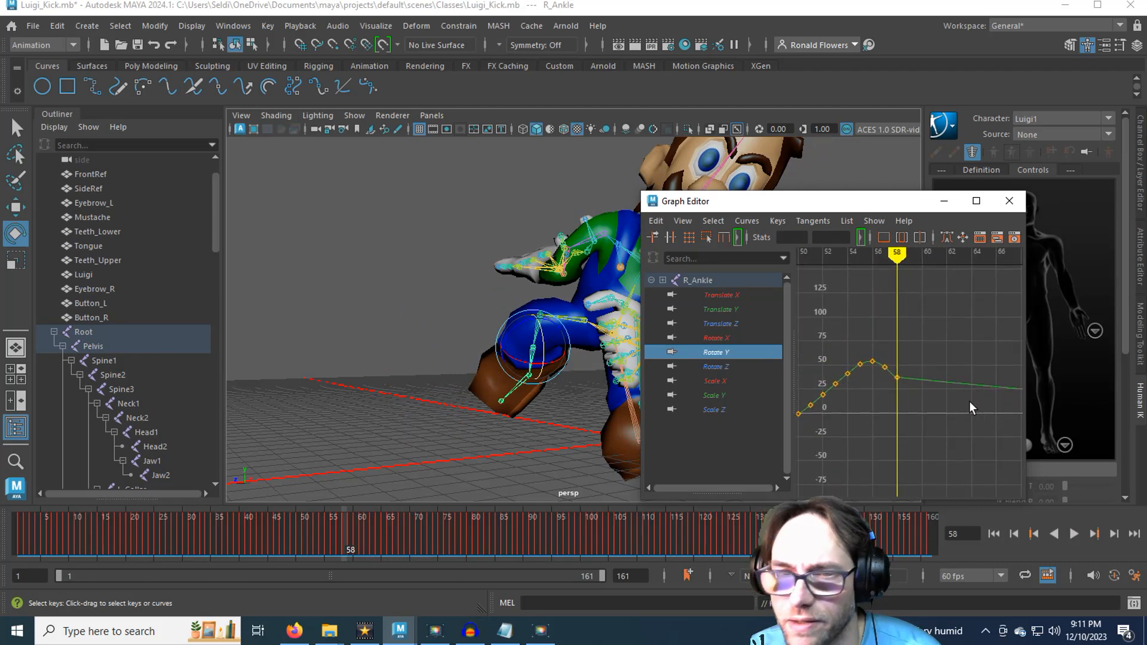
{"action": "mouse_move", "coordinate": [573, 406]}
{"action": "left_mouse_down", "text": "alt"}
{"action": "mouse_move", "coordinate": [558, 394]}
{"action": "mouse_move", "coordinate": [542, 405]}
{"action": "mouse_move", "coordinate": [606, 388]}
{"action": "mouse_move", "coordinate": [574, 391]}
{"action": "left_mouse_up", "text": "alt"}
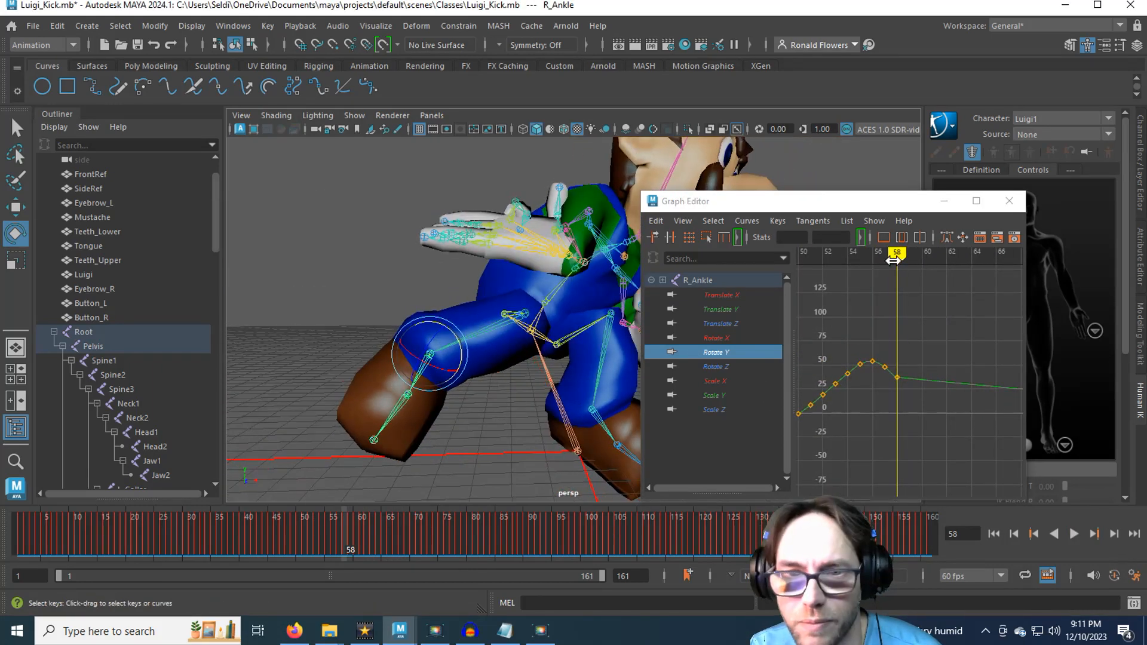
{"action": "left_click_drag", "start_coordinate": [896, 256], "coordinate": [958, 255]}
{"action": "mouse_move", "coordinate": [624, 354]}
{"action": "left_mouse_down", "text": "alt"}
{"action": "mouse_move", "coordinate": [499, 370]}
{"action": "mouse_move", "coordinate": [630, 359]}
{"action": "left_mouse_up", "text": "alt"}
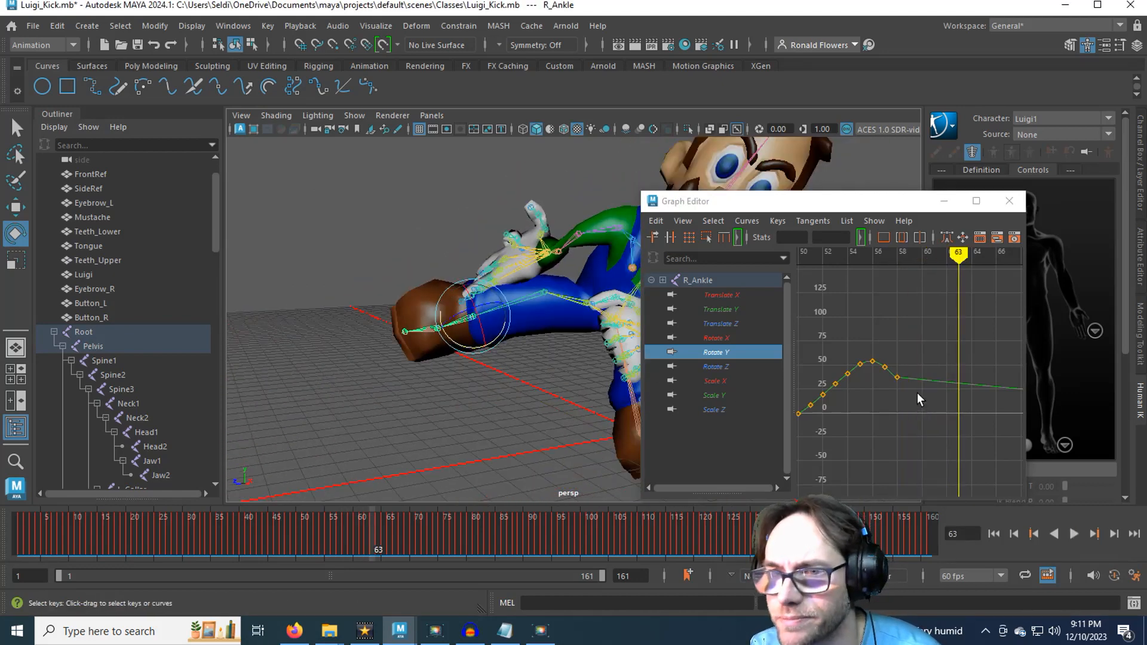
{"action": "scroll", "coordinate": [932, 385], "scroll_direction": "down", "scroll_amount": 3}
{"action": "middle_click_drag", "start_coordinate": [956, 378], "coordinate": [818, 360], "text": "alt"}
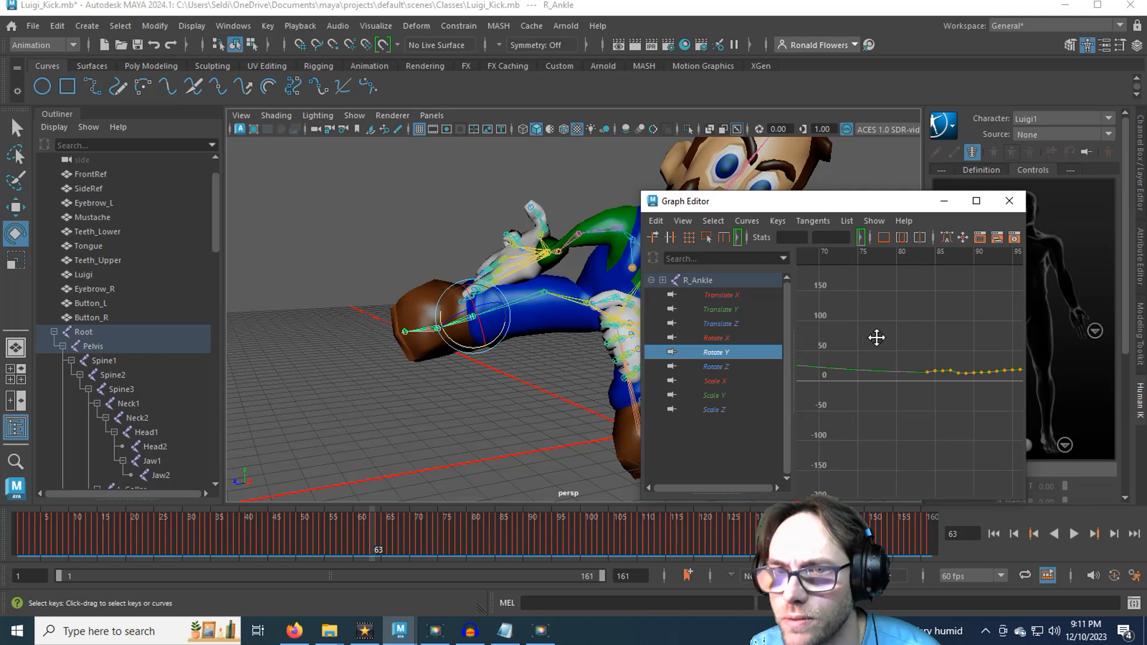
{"action": "left_click_drag", "start_coordinate": [805, 254], "coordinate": [835, 254]}
{"action": "left_click_drag", "start_coordinate": [558, 402], "coordinate": [429, 371], "text": "alt"}
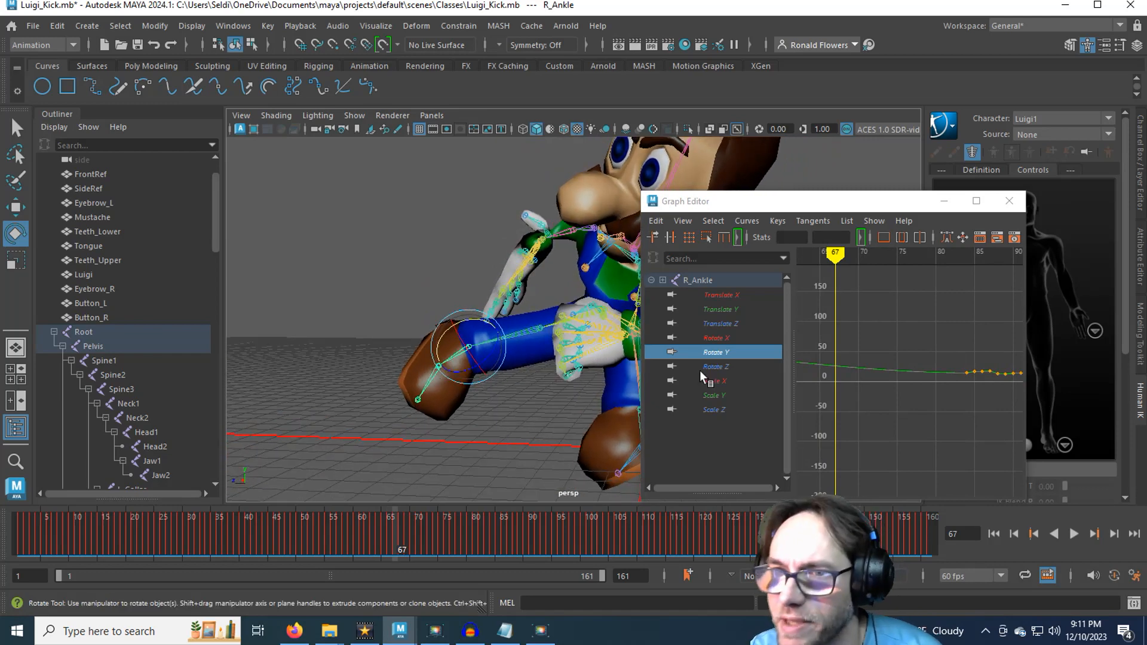
{"action": "mouse_move", "coordinate": [835, 254]}
{"action": "left_mouse_down"}
{"action": "mouse_move", "coordinate": [923, 268]}
{"action": "mouse_move", "coordinate": [819, 272]}
{"action": "mouse_move", "coordinate": [999, 276]}
{"action": "mouse_move", "coordinate": [978, 276]}
{"action": "left_mouse_up"}
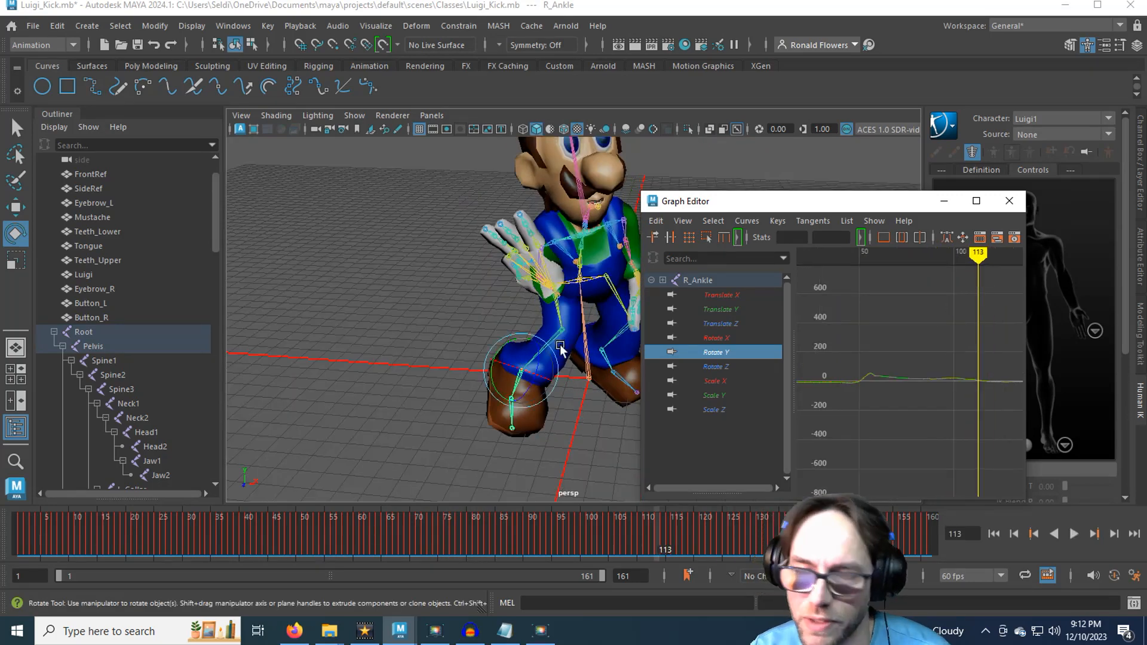
{"action": "left_click_drag", "start_coordinate": [571, 364], "coordinate": [537, 263], "text": "alt"}
{"action": "key", "text": "a"}
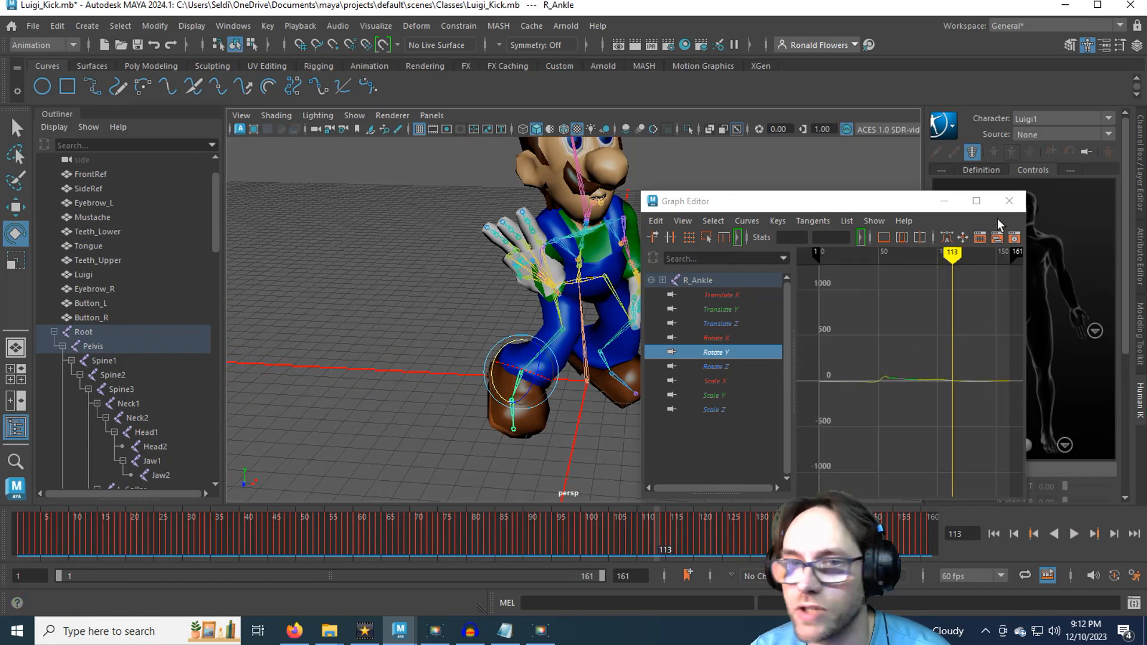
Select the R_Wrist joint on the character's right arm and locate it in the joint hierarchy.
{"action": "middle_click_drag", "start_coordinate": [475, 328], "coordinate": [460, 368], "text": "alt"}
{"action": "scroll", "coordinate": [460, 368], "scroll_direction": "up", "scroll_amount": 4}
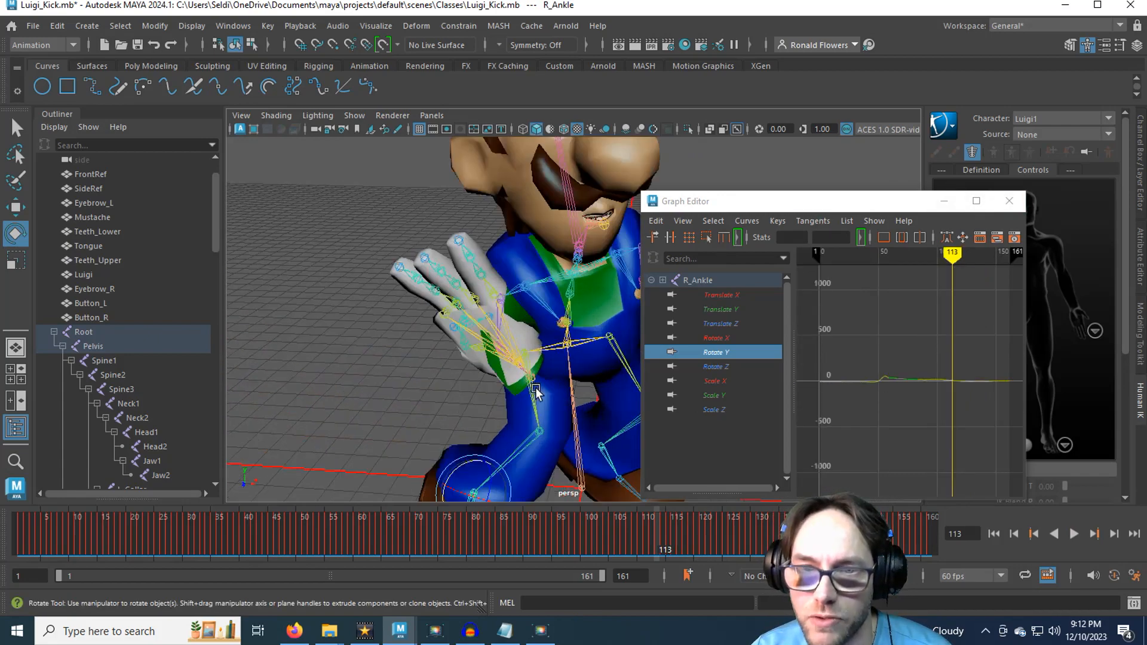
{"action": "left_click_drag", "start_coordinate": [535, 388], "coordinate": [412, 417], "text": "alt"}
{"action": "scroll", "coordinate": [444, 385], "scroll_direction": "up", "scroll_amount": 4}
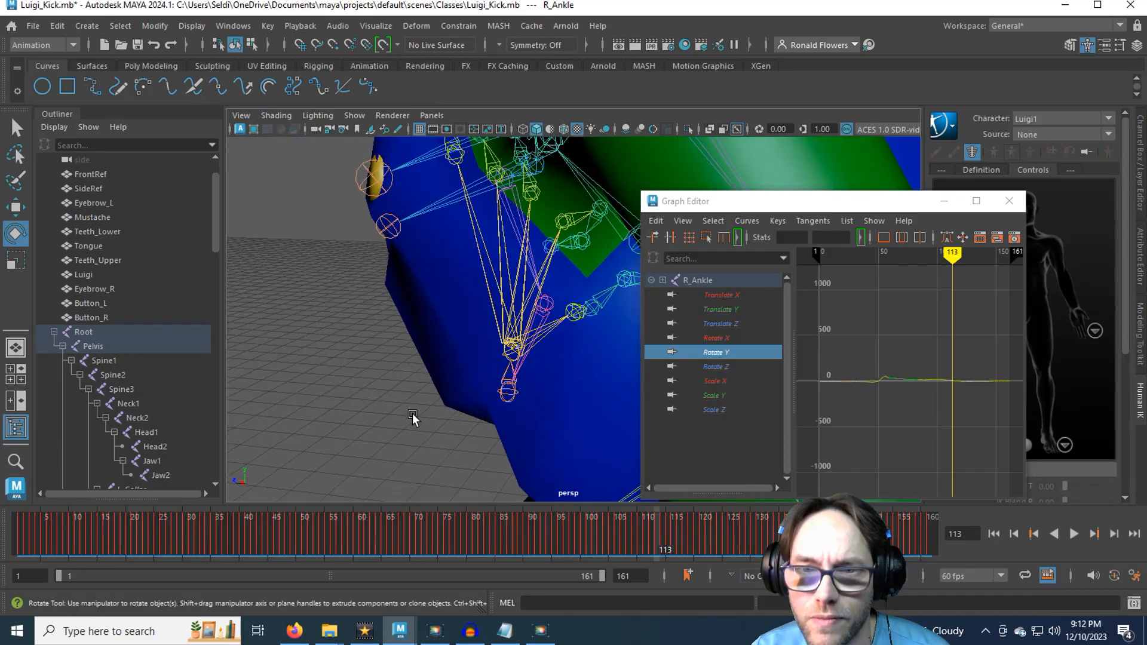
{"action": "left_click", "coordinate": [509, 392]}
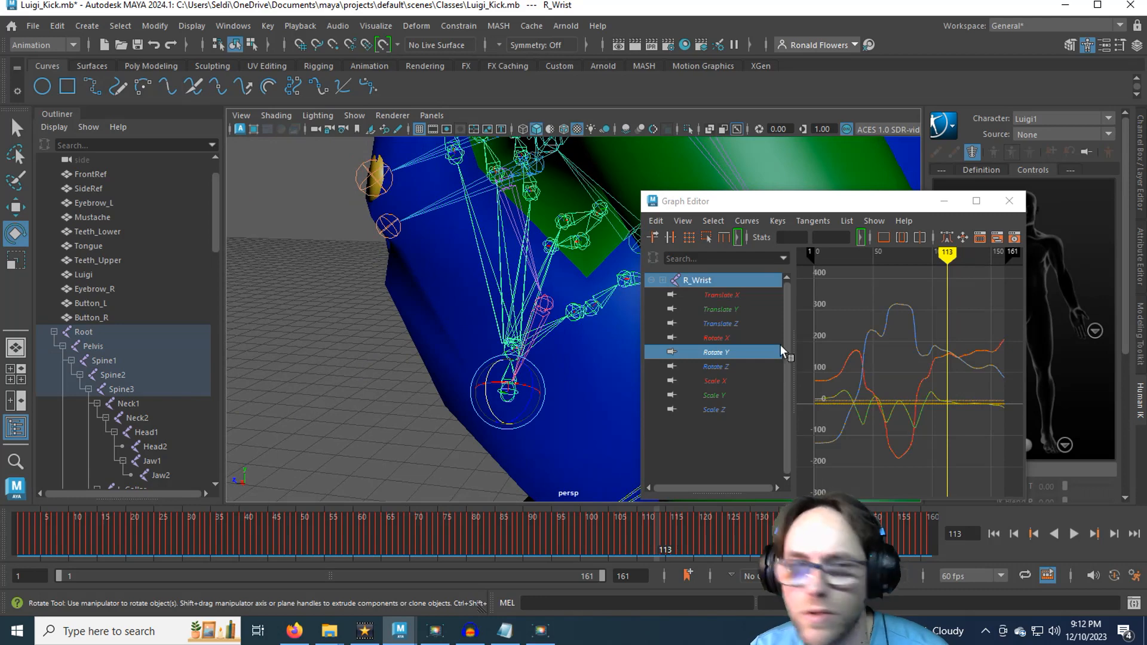
{"action": "scroll", "coordinate": [119, 371], "scroll_direction": "down", "scroll_amount": 10}
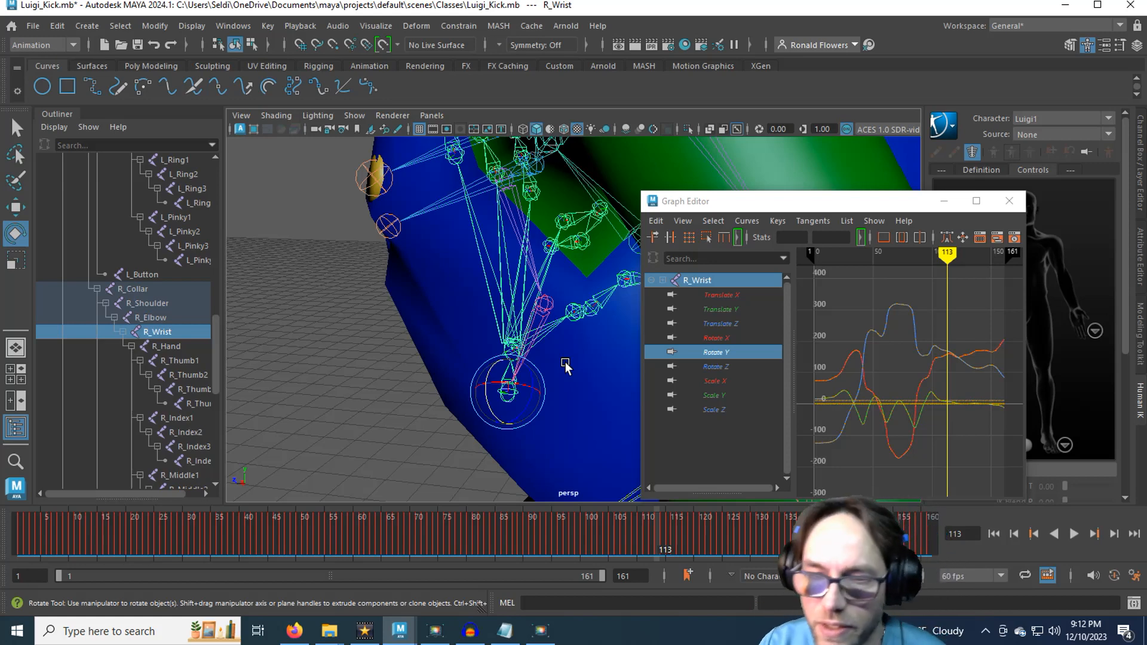
Play the animation, return to frame 1 and inspect the right wrist and hand up close.
{"action": "key", "text": "alt+v"}
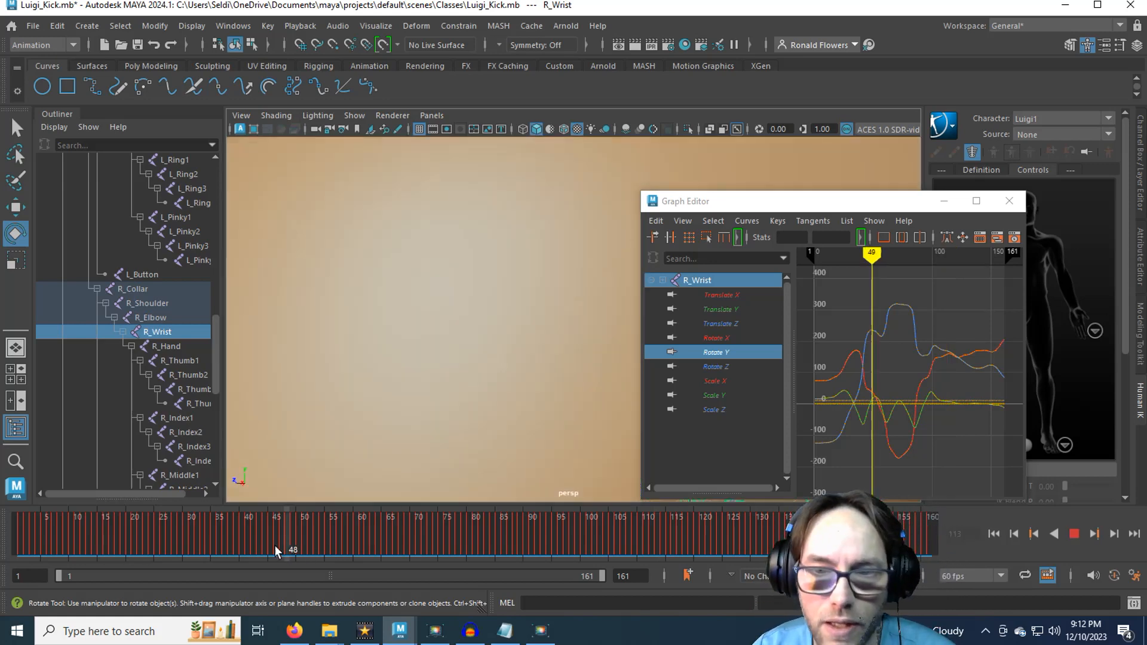
{"action": "left_click_drag", "start_coordinate": [567, 362], "coordinate": [572, 333], "text": "alt"}
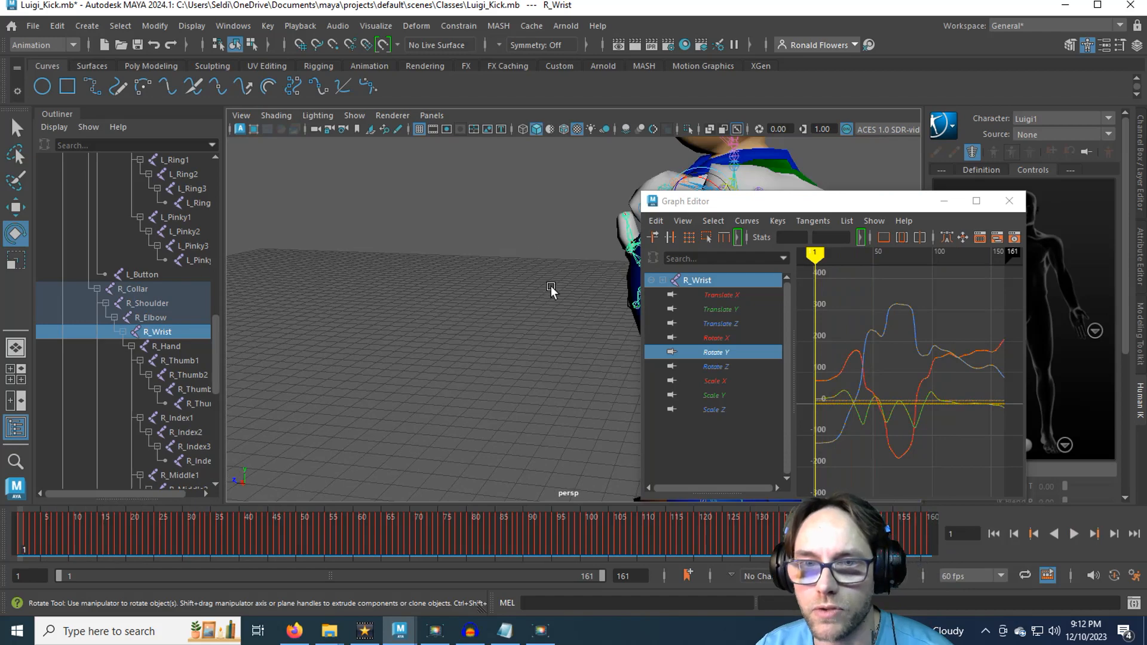
{"action": "left_click_drag", "start_coordinate": [550, 289], "coordinate": [441, 406], "text": "alt"}
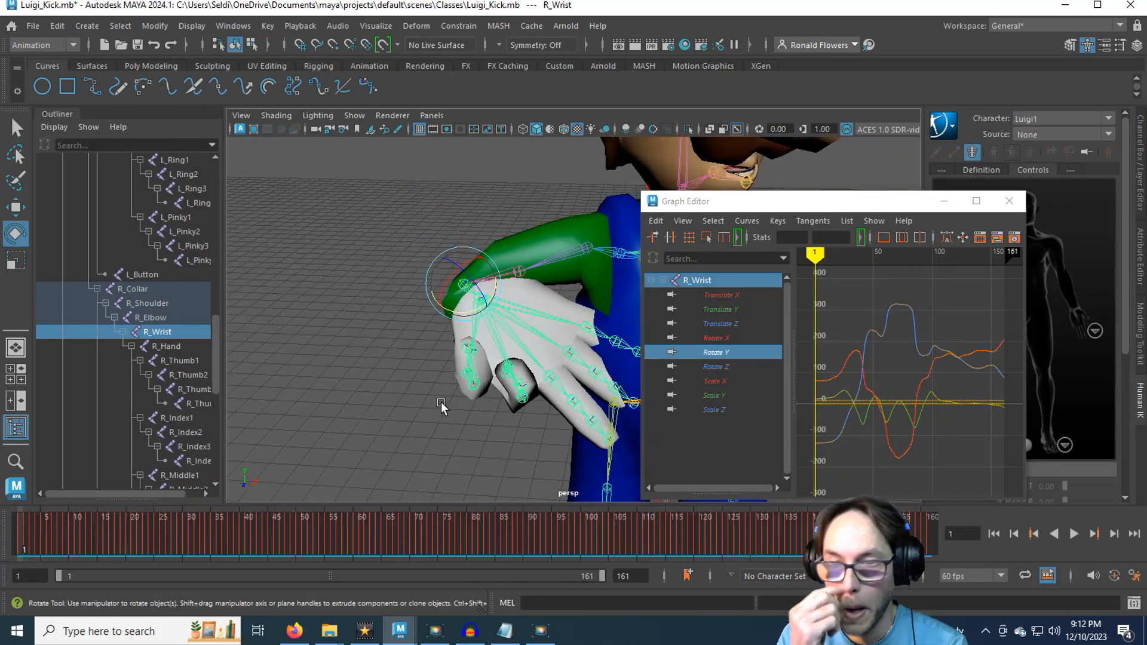
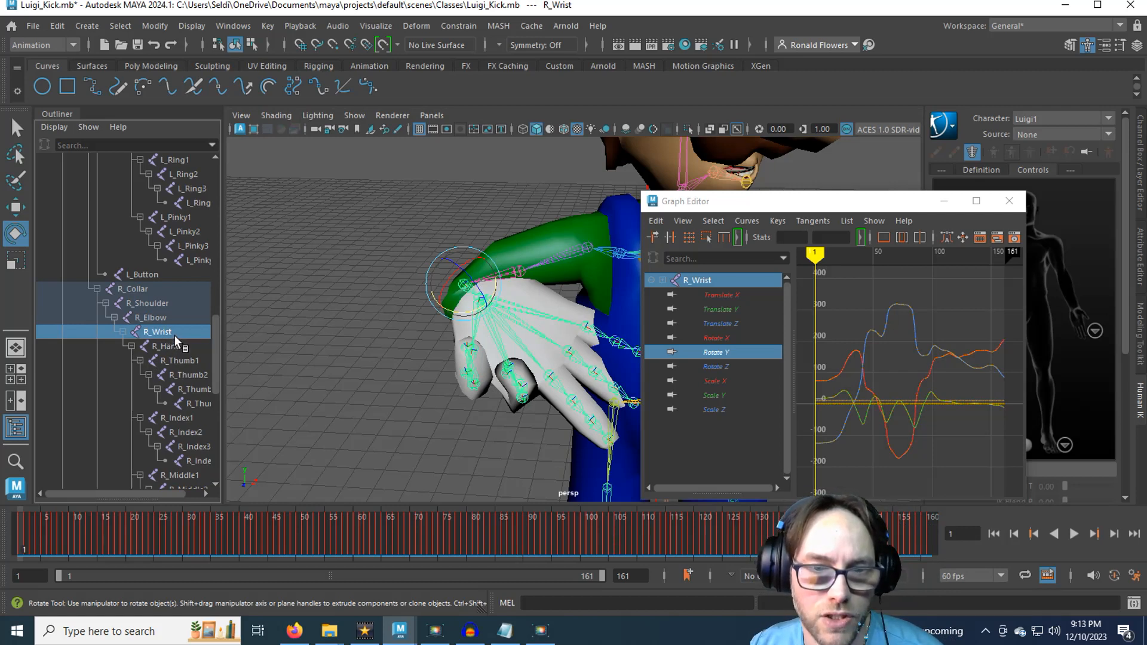
Extend the selection from R_Wrist through R_Pinky4 so it covers all joints of the right hand and fingers.
{"action": "scroll", "coordinate": [179, 361], "scroll_direction": "down", "scroll_amount": 5}
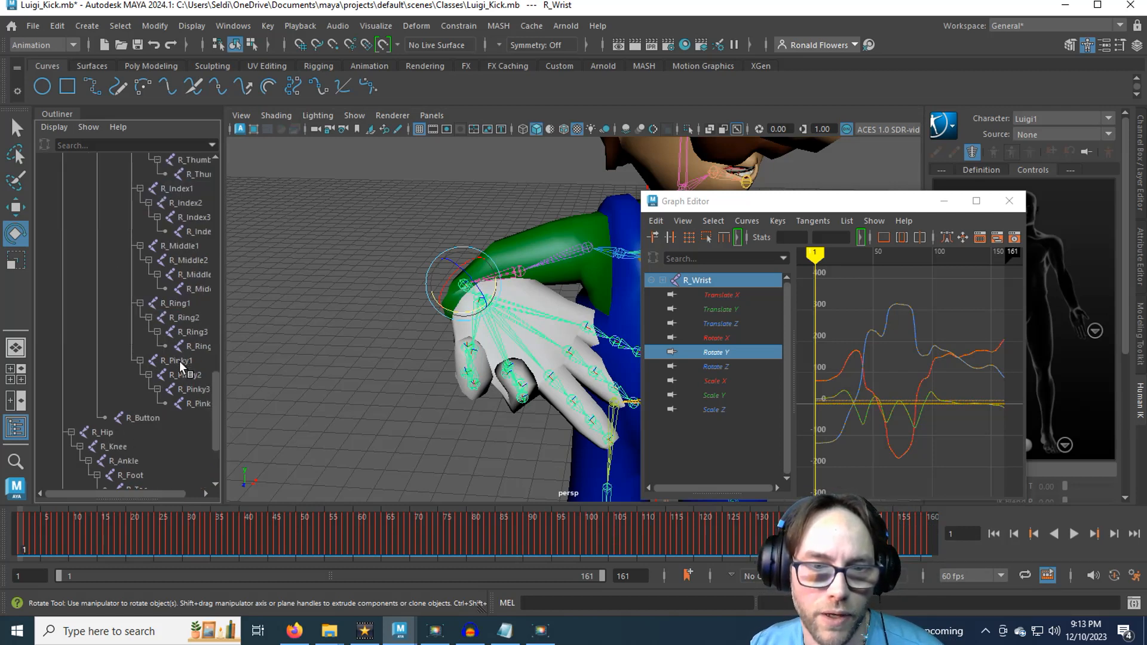
{"action": "scroll", "coordinate": [173, 358], "scroll_direction": "up", "scroll_amount": 3}
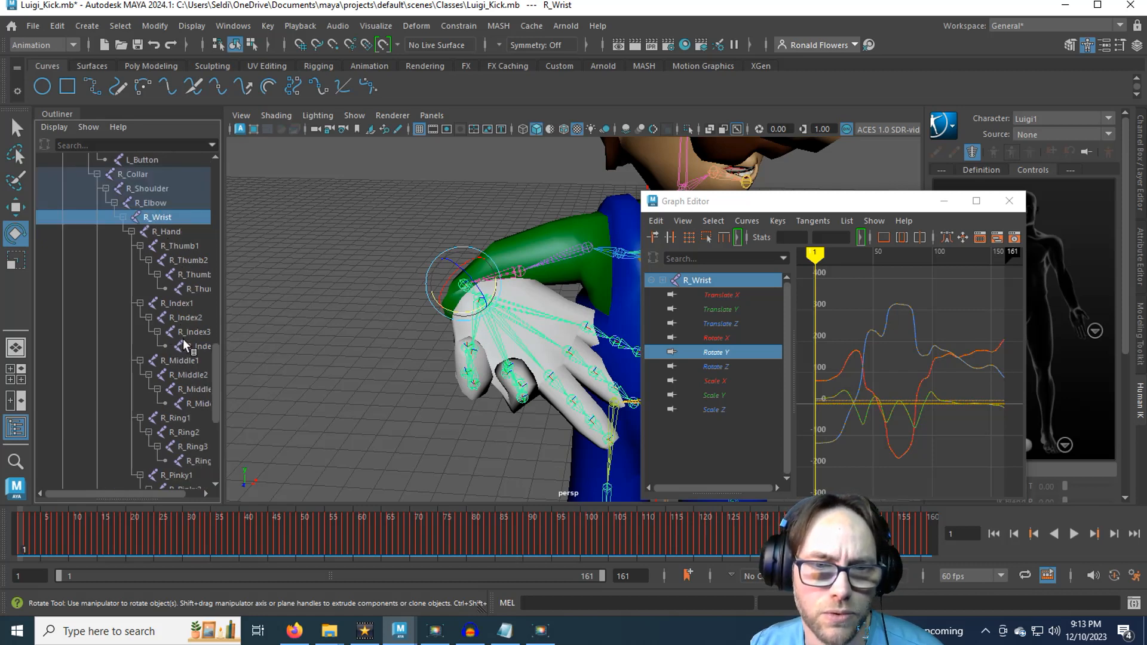
{"action": "scroll", "coordinate": [183, 338], "scroll_direction": "down", "scroll_amount": 3}
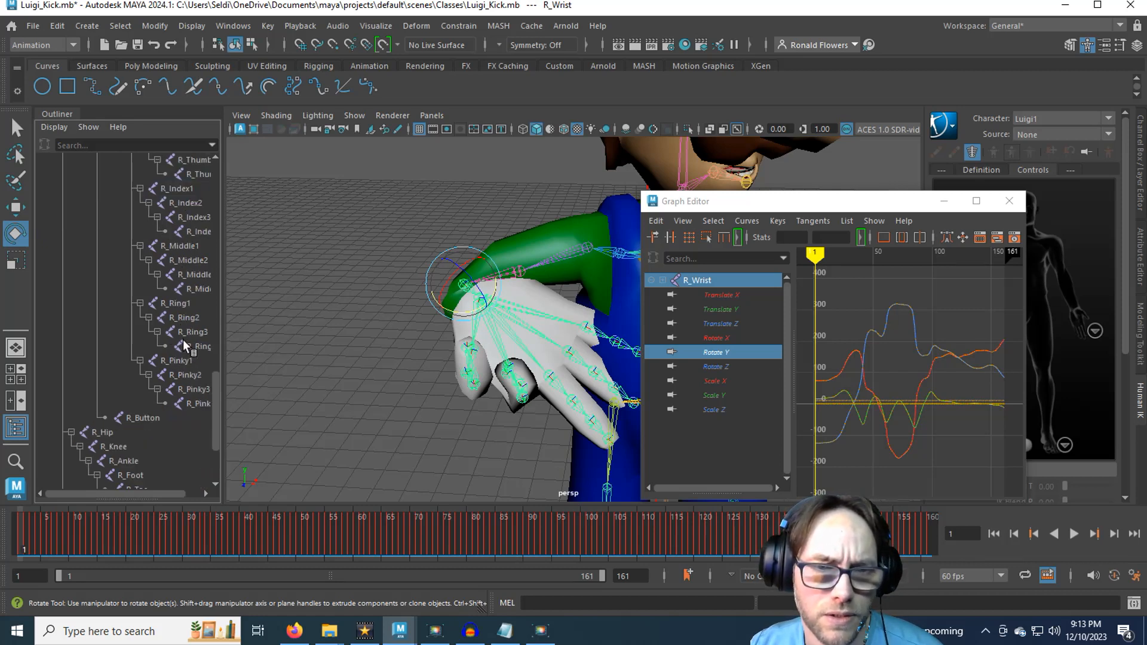
{"action": "left_click", "coordinate": [194, 403], "text": "shift"}
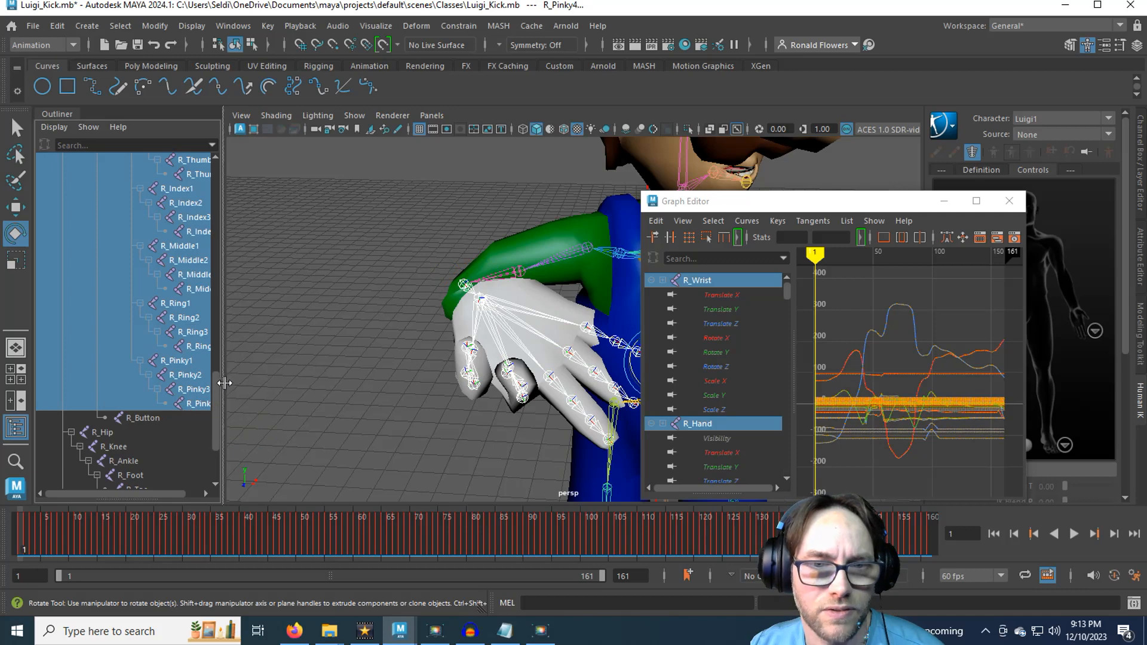
{"action": "left_click_drag", "start_coordinate": [224, 383], "coordinate": [255, 381]}
{"action": "scroll", "coordinate": [182, 363], "scroll_direction": "up", "scroll_amount": 5}
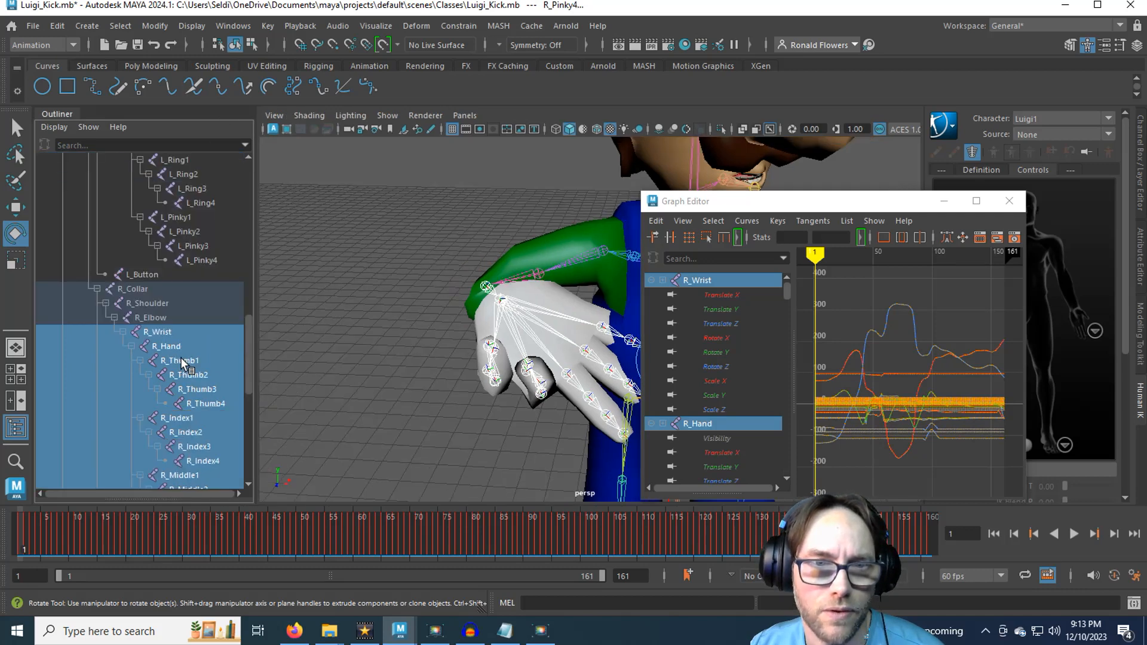
{"action": "scroll", "coordinate": [182, 363], "scroll_direction": "down", "scroll_amount": 3}
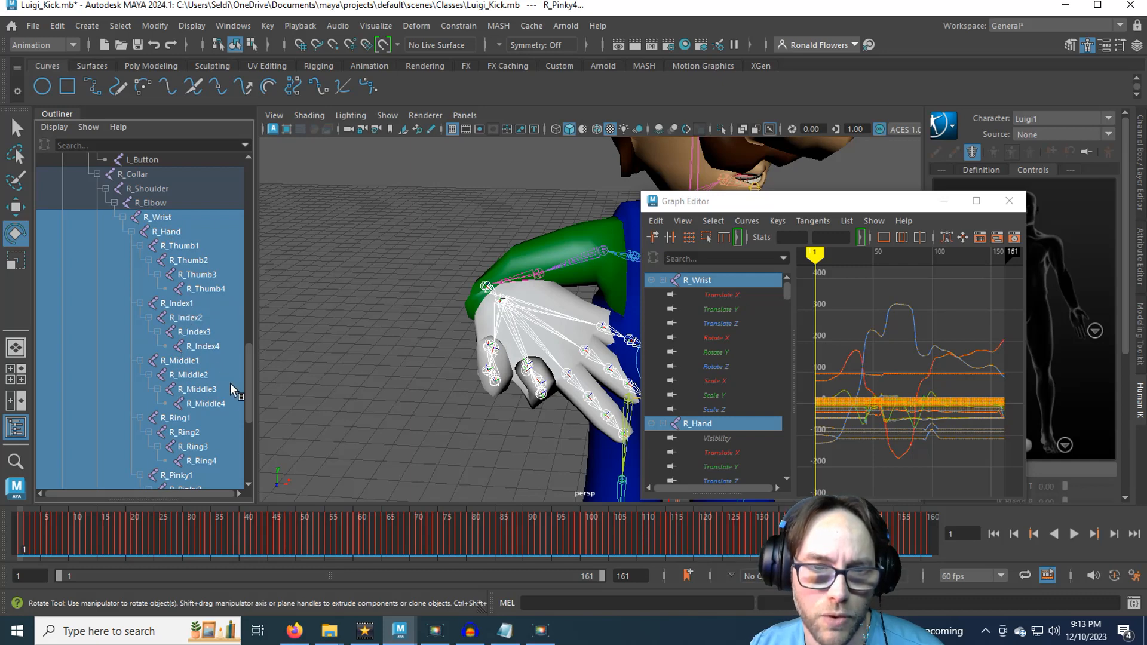
{"action": "scroll", "coordinate": [205, 394], "scroll_direction": "down", "scroll_amount": 3}
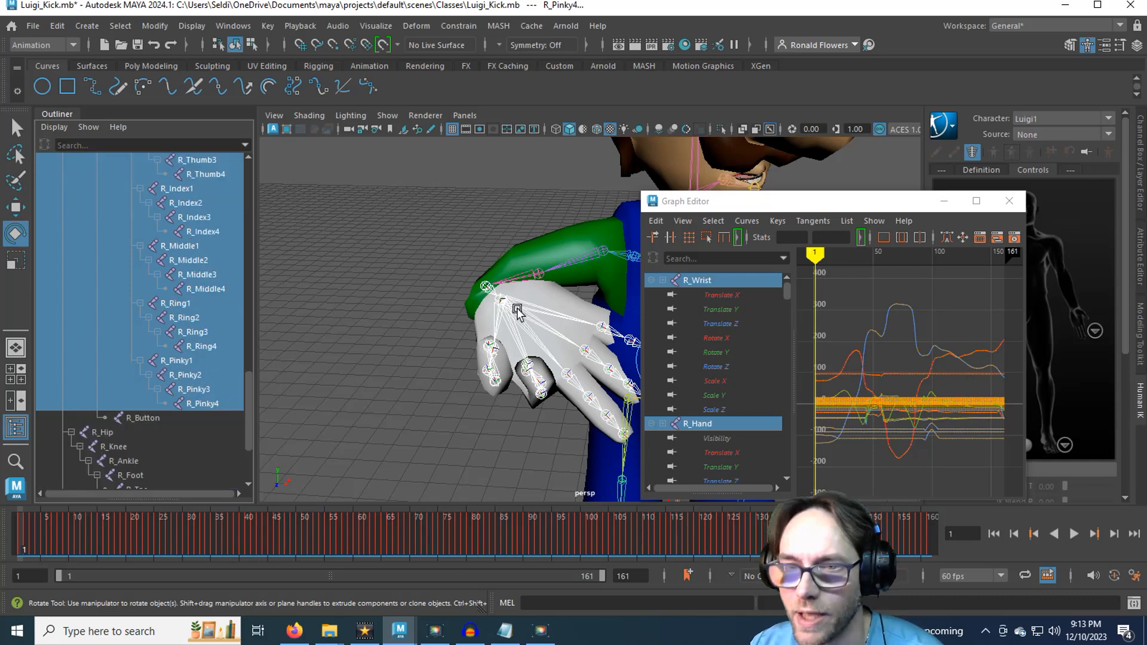
Delete all animation keys on the selected right wrist, hand and finger joints.
{"action": "scroll", "coordinate": [897, 365], "scroll_direction": "down", "scroll_amount": 2}
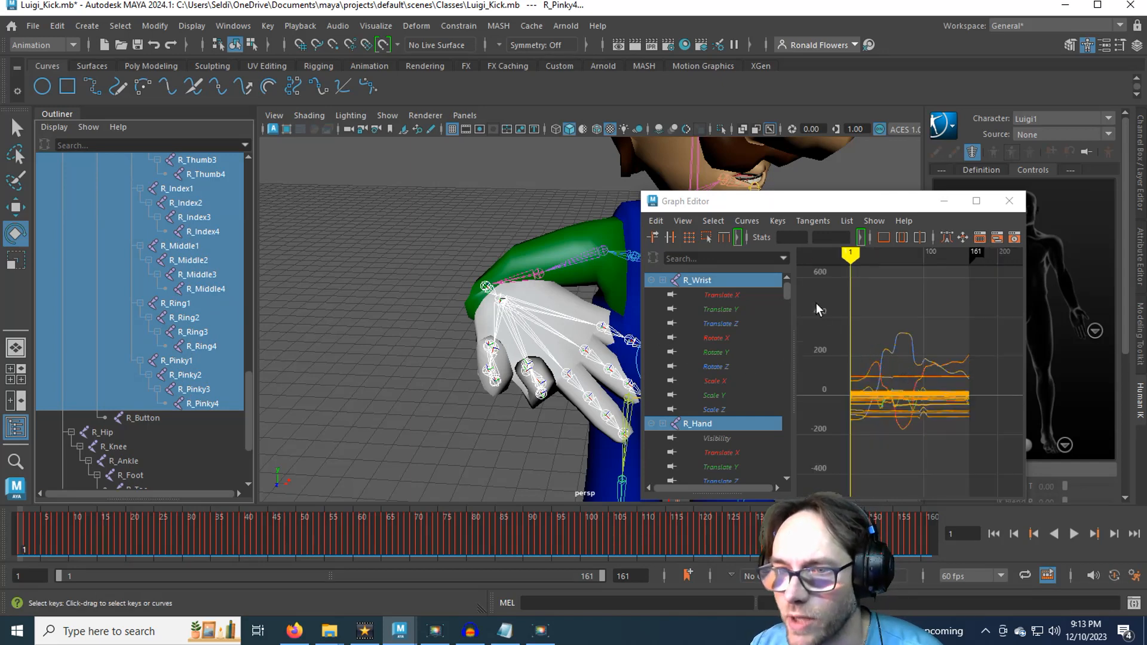
{"action": "left_click_drag", "start_coordinate": [816, 303], "coordinate": [1003, 474]}
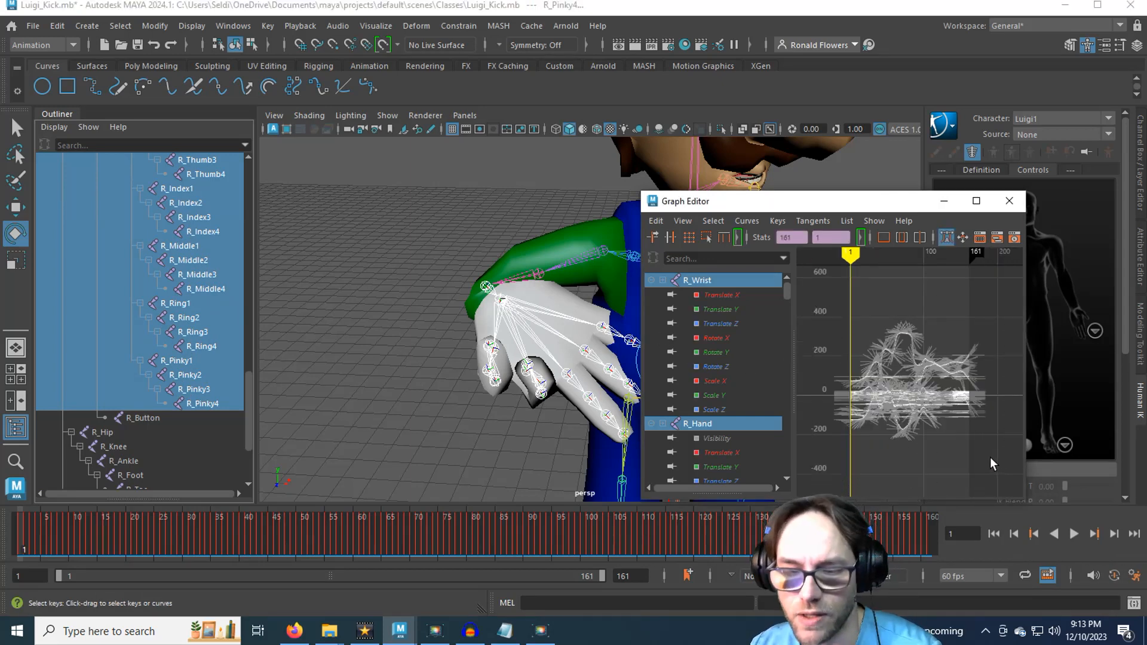
{"action": "key", "text": "Delete"}
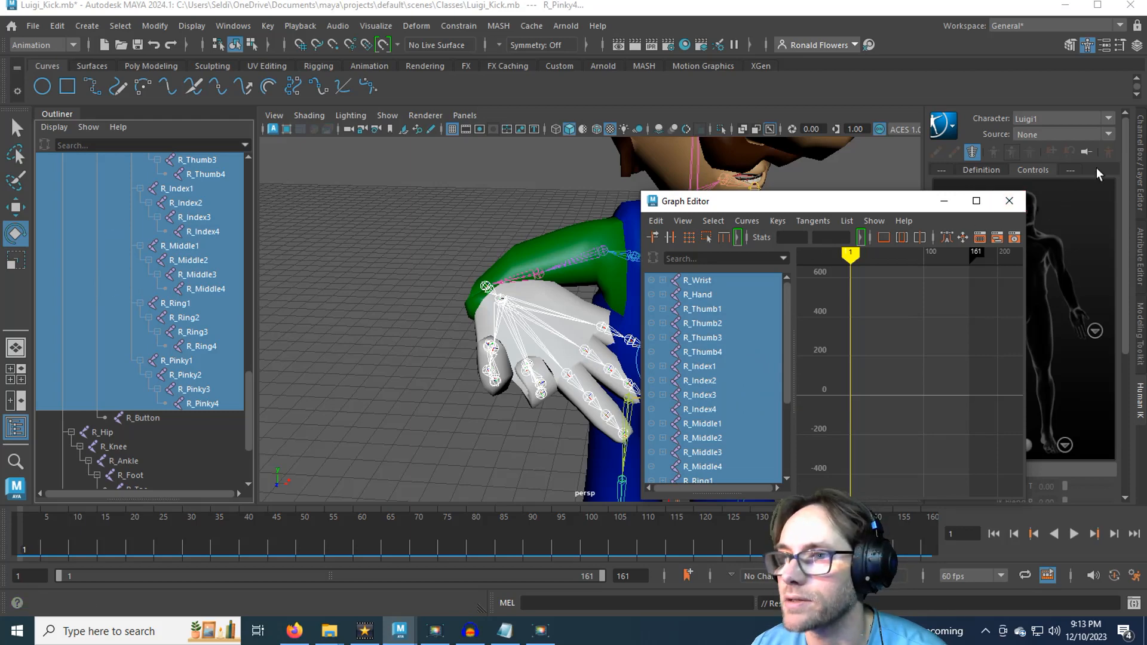
Set Rotate X, Y and Z to 0 on all selected right wrist, hand and finger joints.
{"action": "left_click", "coordinate": [1140, 173]}
{"action": "left_click", "coordinate": [944, 201]}
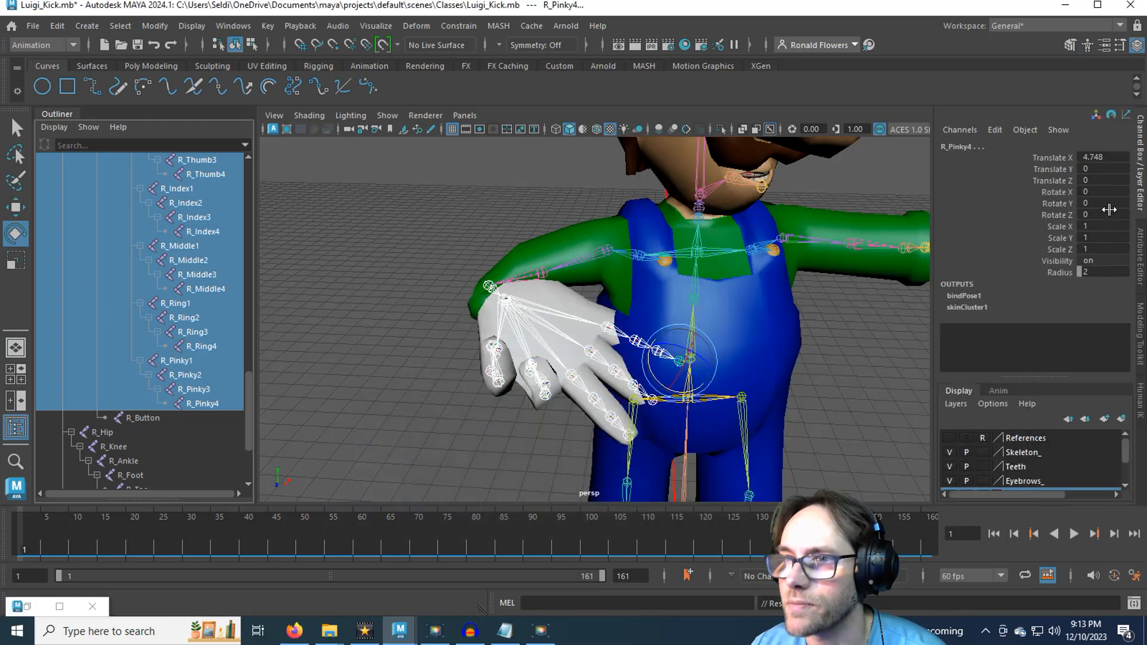
{"action": "left_click_drag", "start_coordinate": [1093, 191], "coordinate": [1108, 219]}
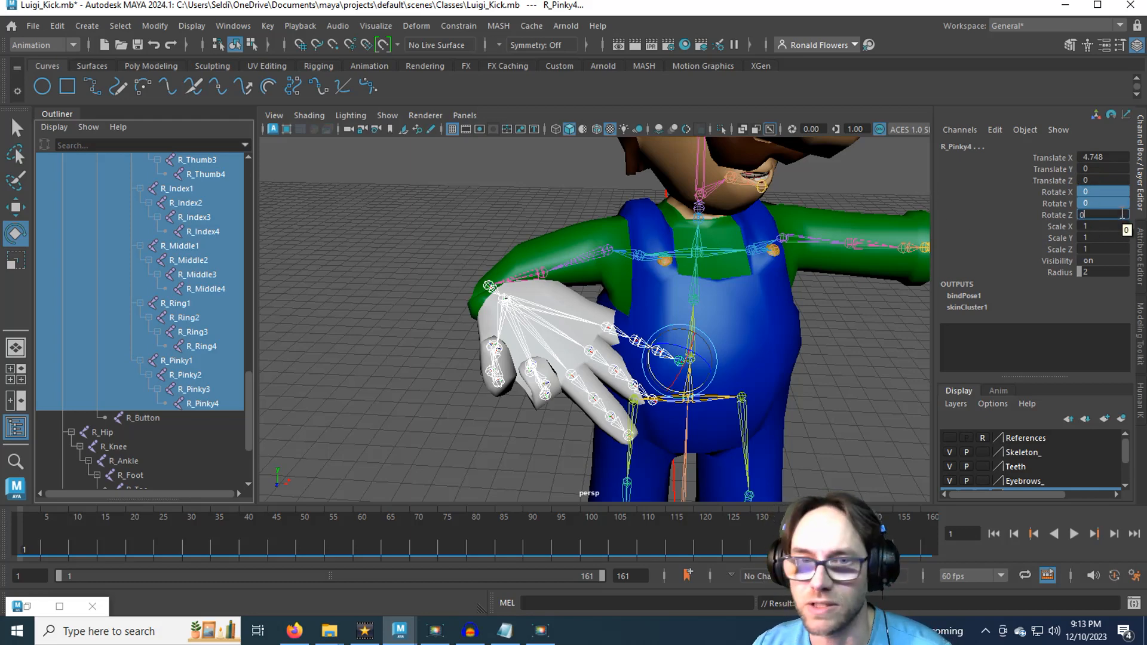
{"action": "key", "text": "Return"}
{"action": "mouse_move", "coordinate": [521, 306]}
{"action": "left_mouse_down", "text": "alt"}
{"action": "mouse_move", "coordinate": [681, 316]}
{"action": "mouse_move", "coordinate": [801, 289]}
{"action": "mouse_move", "coordinate": [525, 297]}
{"action": "left_mouse_up", "text": "alt"}
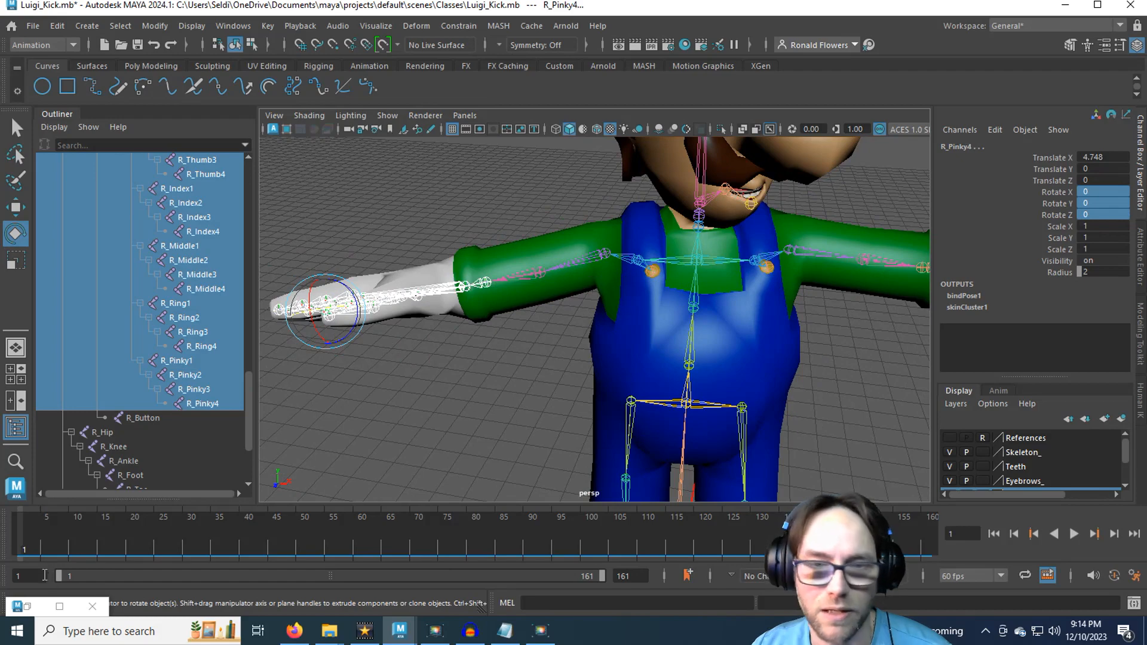
Scrub the animation from frame 1 to frame 35 and inspect the straightened right hand.
{"action": "left_click_drag", "start_coordinate": [23, 539], "coordinate": [216, 512]}
{"action": "scroll", "coordinate": [411, 447], "scroll_direction": "down", "scroll_amount": 5}
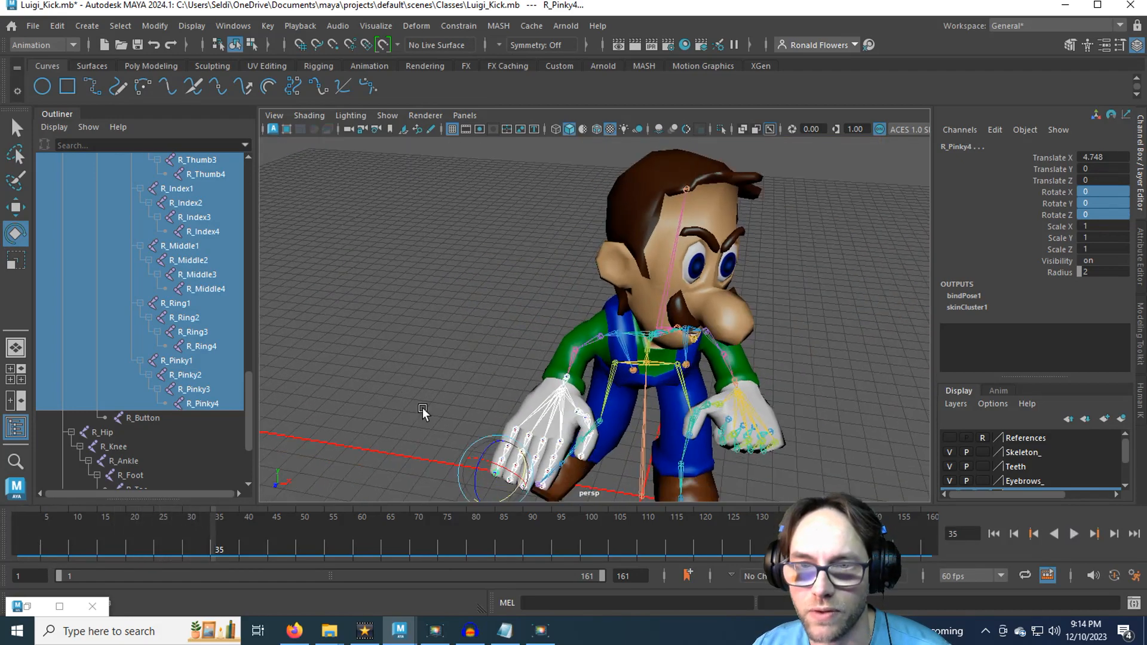
{"action": "middle_click_drag", "start_coordinate": [422, 407], "coordinate": [420, 350], "text": "alt"}
{"action": "scroll", "coordinate": [420, 350], "scroll_direction": "up", "scroll_amount": 3}
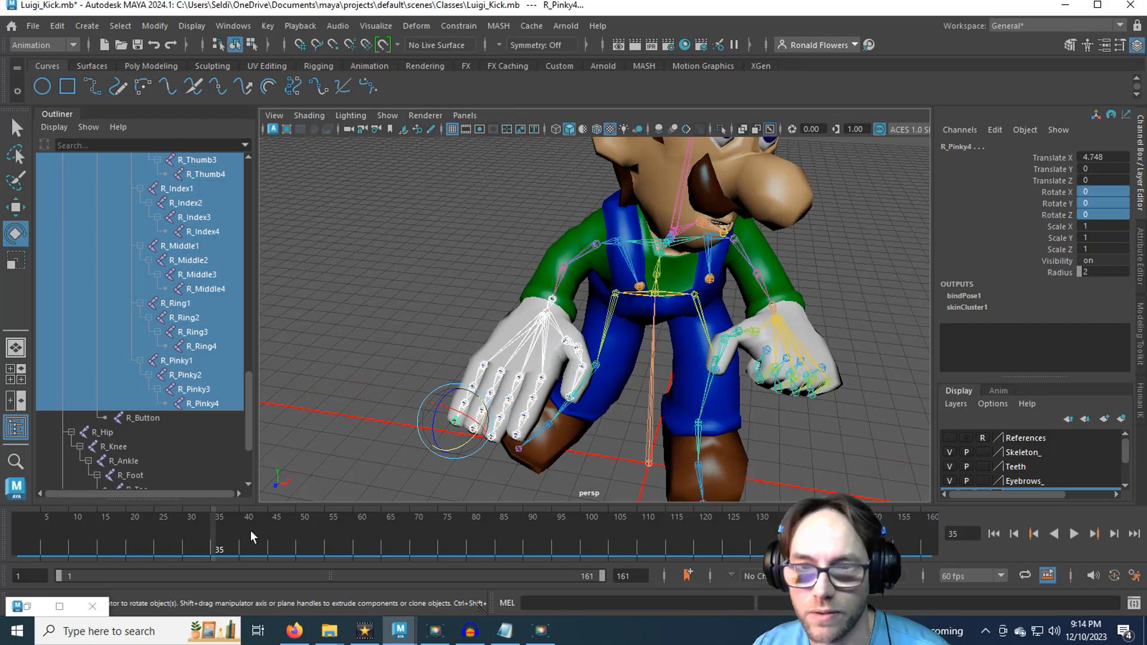
Key all channels of the selected right wrist, hand and finger joints at frames 1 and 161.
{"action": "left_click_drag", "start_coordinate": [249, 529], "coordinate": [6, 545]}
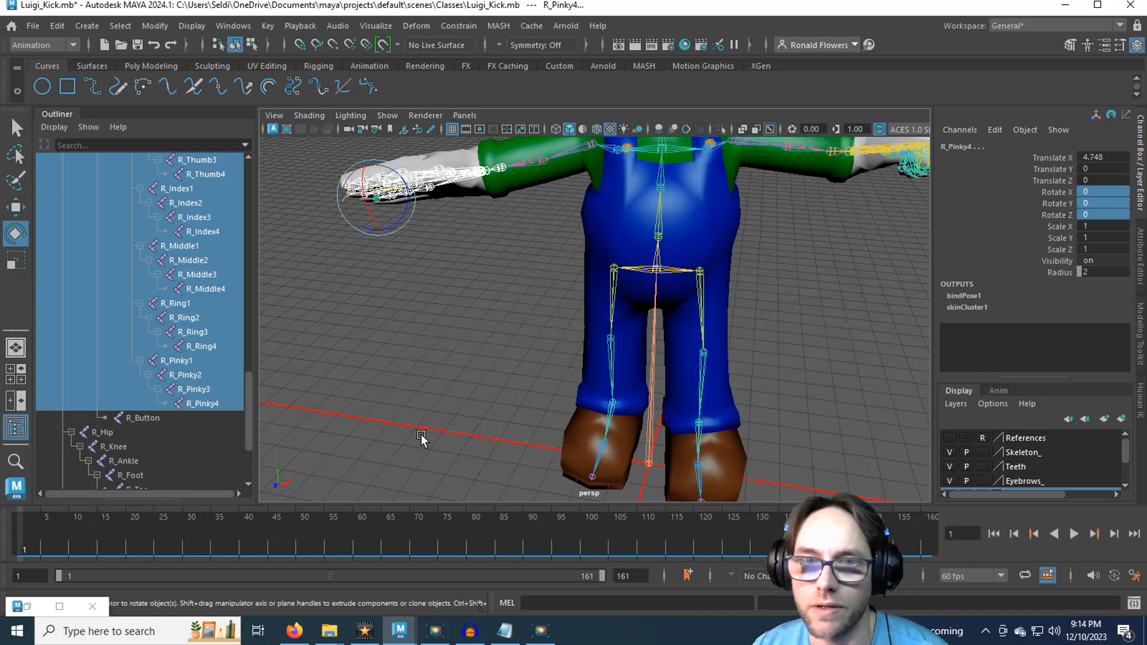
{"action": "middle_click_drag", "start_coordinate": [413, 302], "coordinate": [413, 375], "text": "alt"}
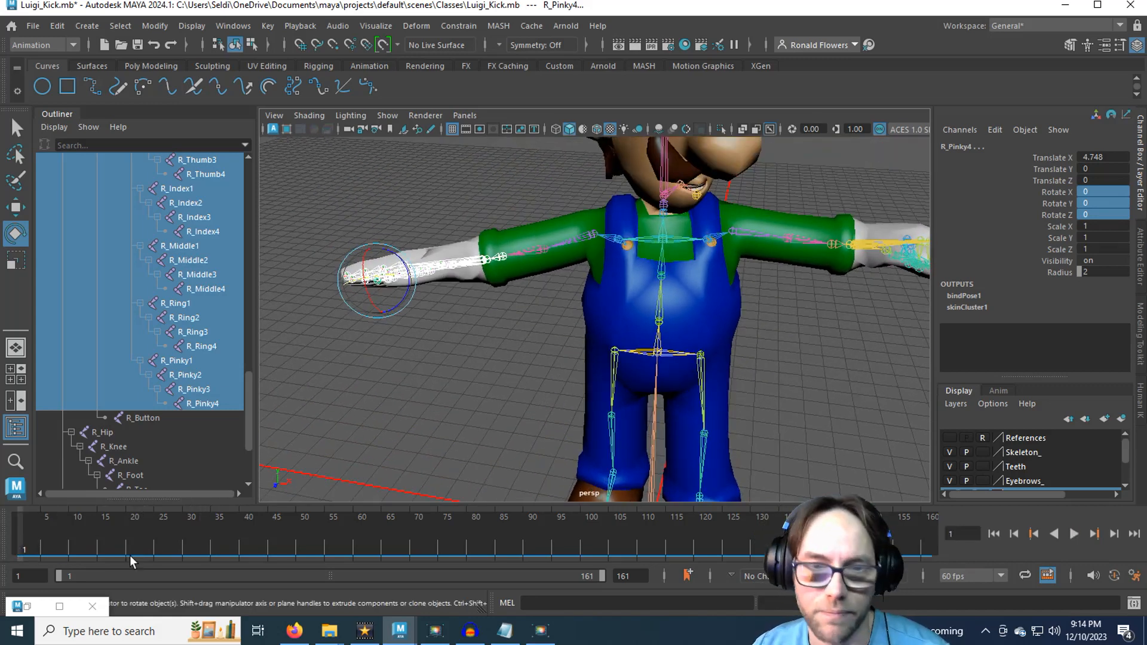
{"action": "key", "text": "s"}
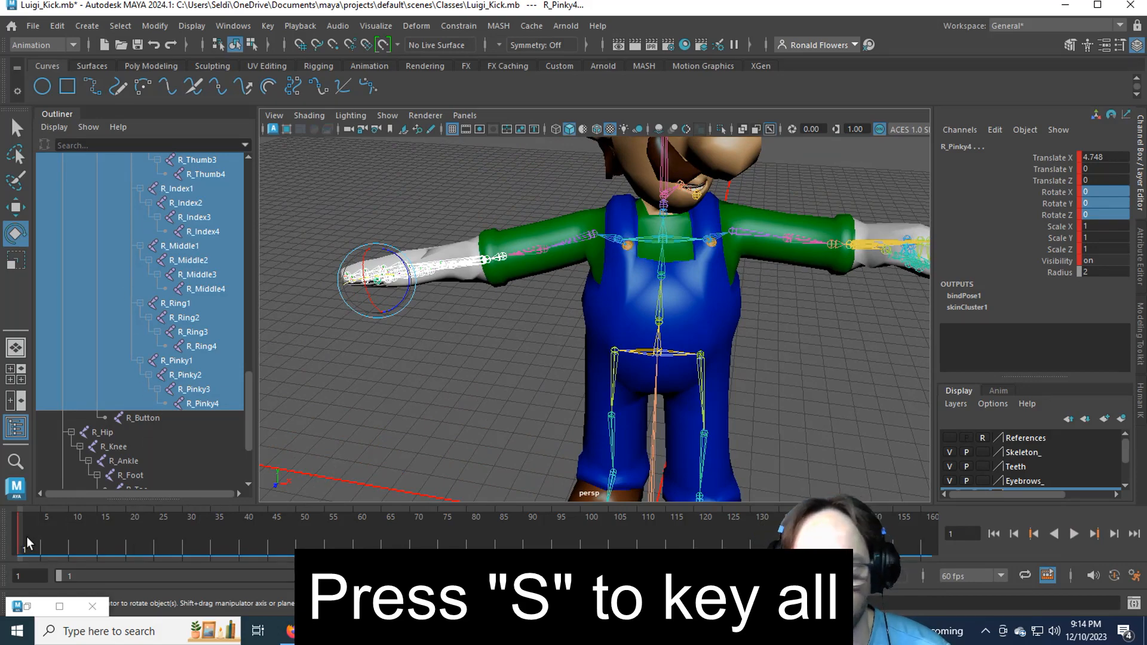
{"action": "key", "text": "alt+v"}
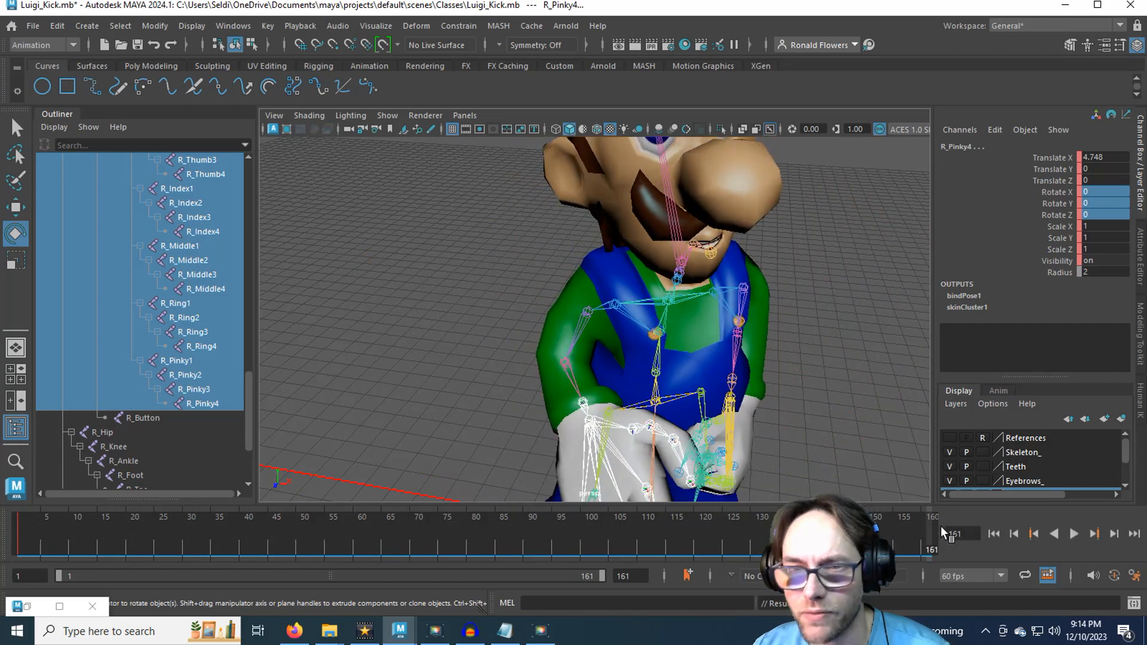
{"action": "scroll", "coordinate": [834, 450], "scroll_direction": "down", "scroll_amount": 3}
{"action": "middle_click_drag", "start_coordinate": [834, 450], "coordinate": [806, 421], "text": "alt"}
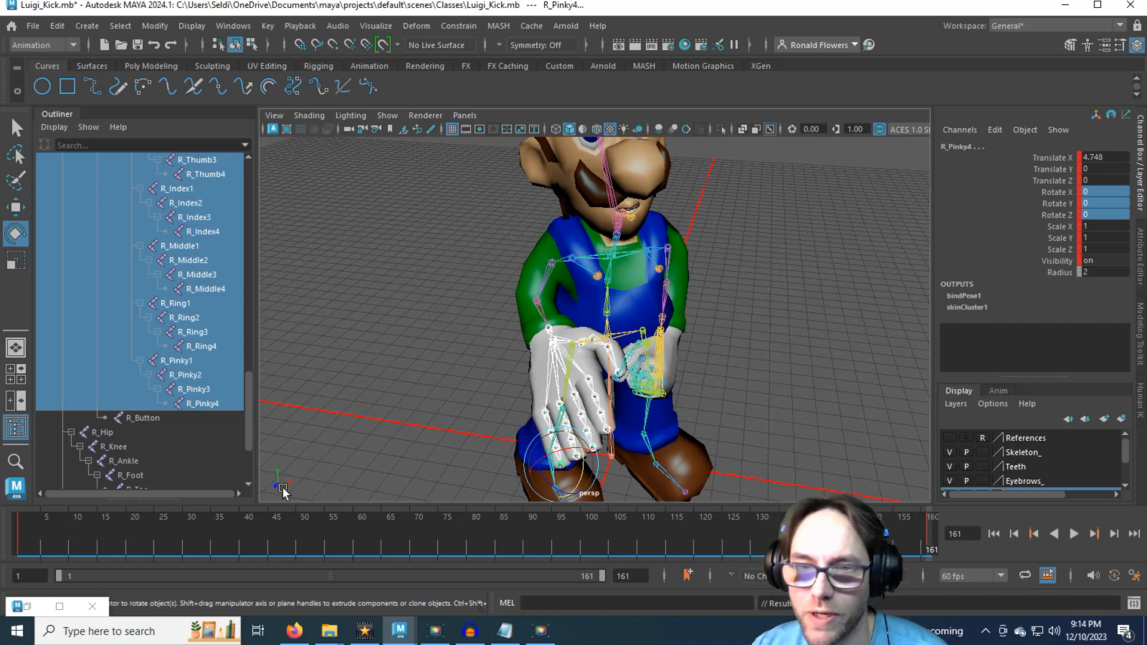
Play and scrub to frame 20 and bend R_Wrist downward, setting its Rotate Z to about -30.245.
{"action": "left_click_drag", "start_coordinate": [295, 539], "coordinate": [43, 550]}
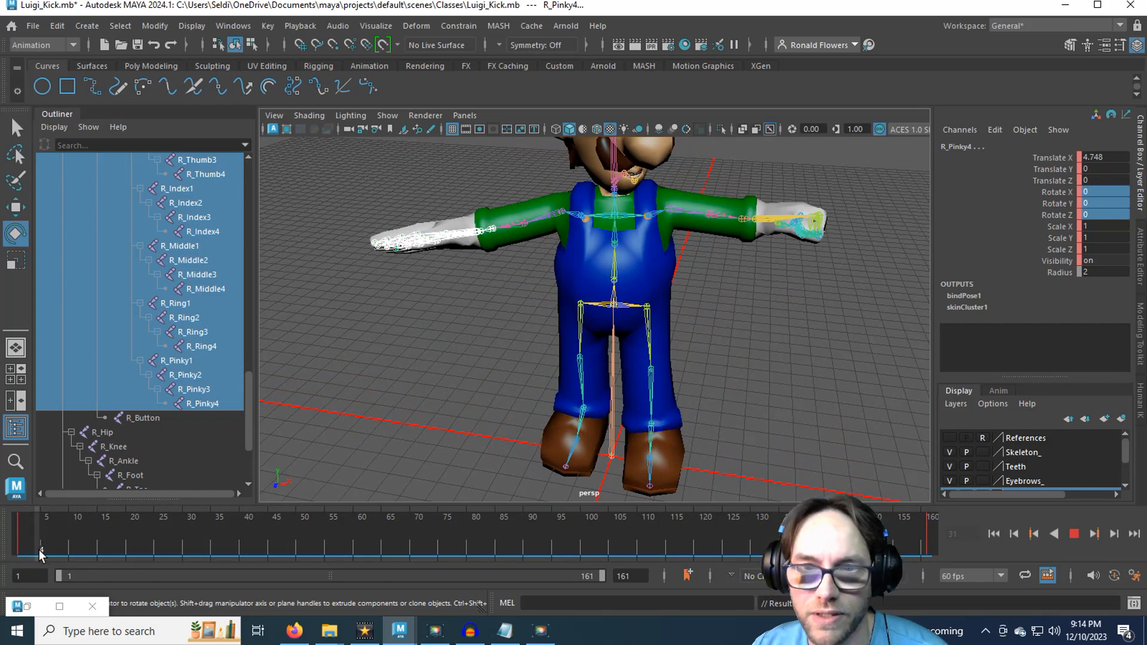
{"action": "left_click_drag", "start_coordinate": [62, 551], "coordinate": [132, 551]}
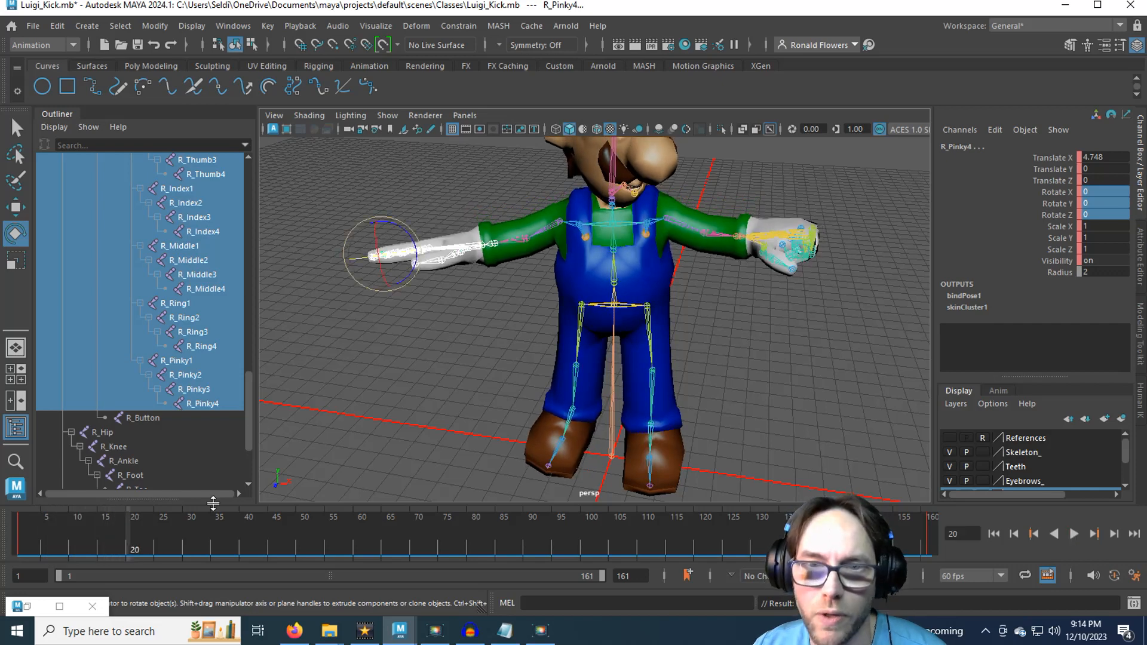
{"action": "scroll", "coordinate": [383, 352], "scroll_direction": "up", "scroll_amount": 3}
{"action": "middle_click_drag", "start_coordinate": [403, 344], "coordinate": [526, 415], "text": "alt"}
{"action": "scroll", "coordinate": [541, 417], "scroll_direction": "up", "scroll_amount": 5}
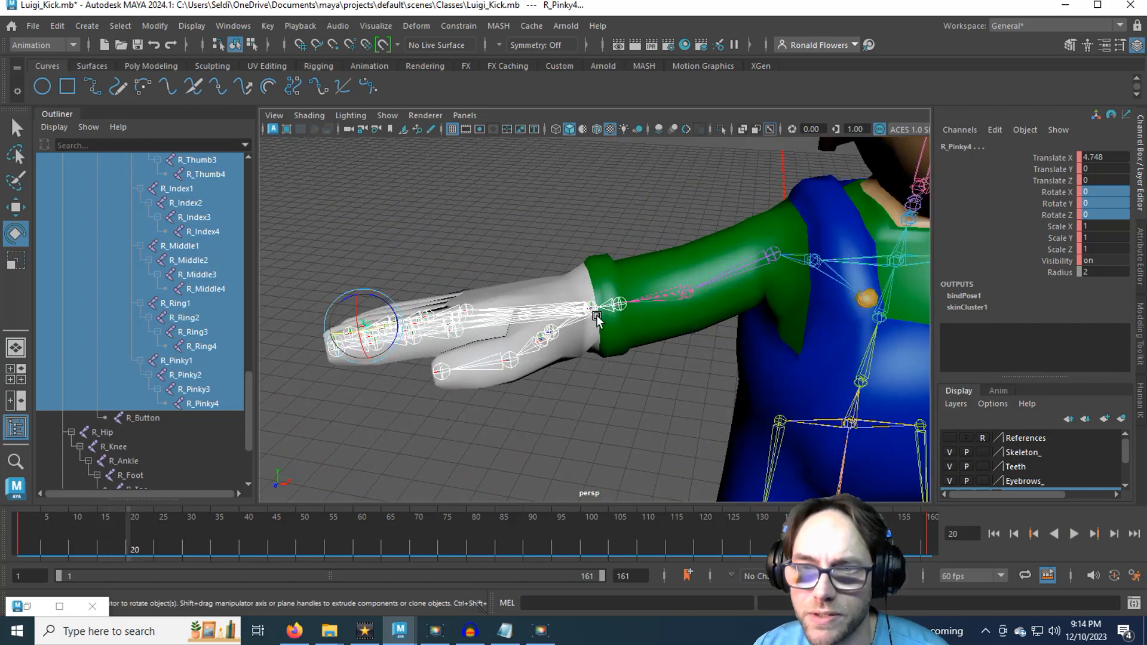
{"action": "left_click", "coordinate": [618, 306]}
{"action": "left_click_drag", "start_coordinate": [599, 295], "coordinate": [594, 291]}
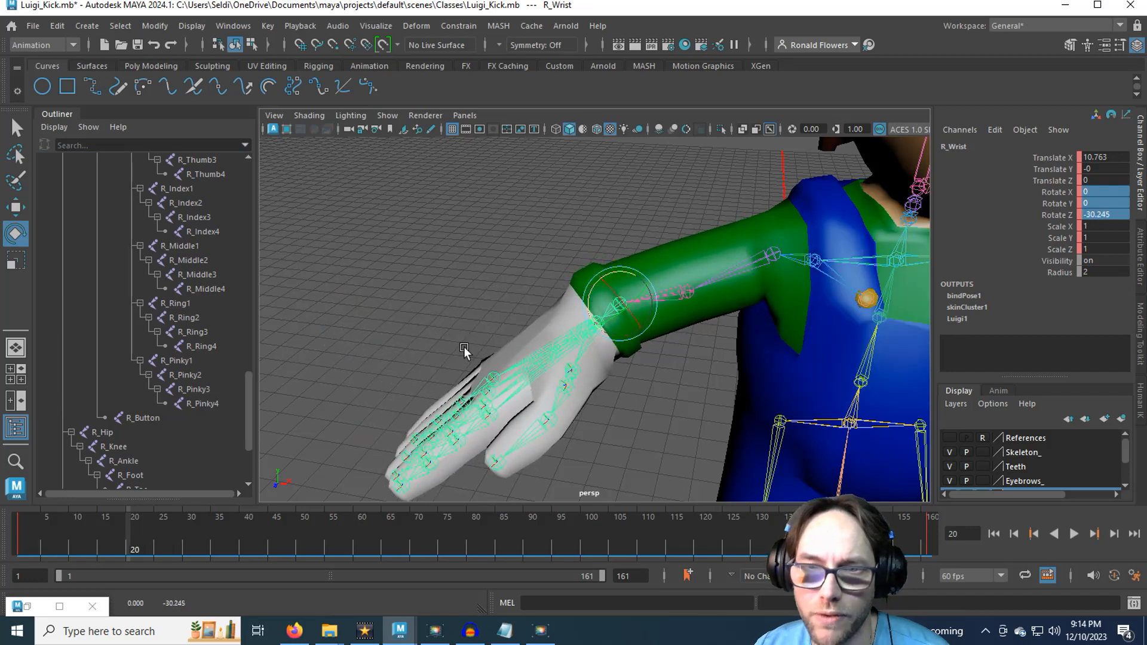
Select R_Thumb1 through R_Pinky4 and curl the fingers into a fist by rotating the joints to about -70.551 in Z.
{"action": "middle_click_drag", "start_coordinate": [413, 352], "coordinate": [431, 265], "text": "alt"}
{"action": "scroll", "coordinate": [171, 319], "scroll_direction": "up", "scroll_amount": 3}
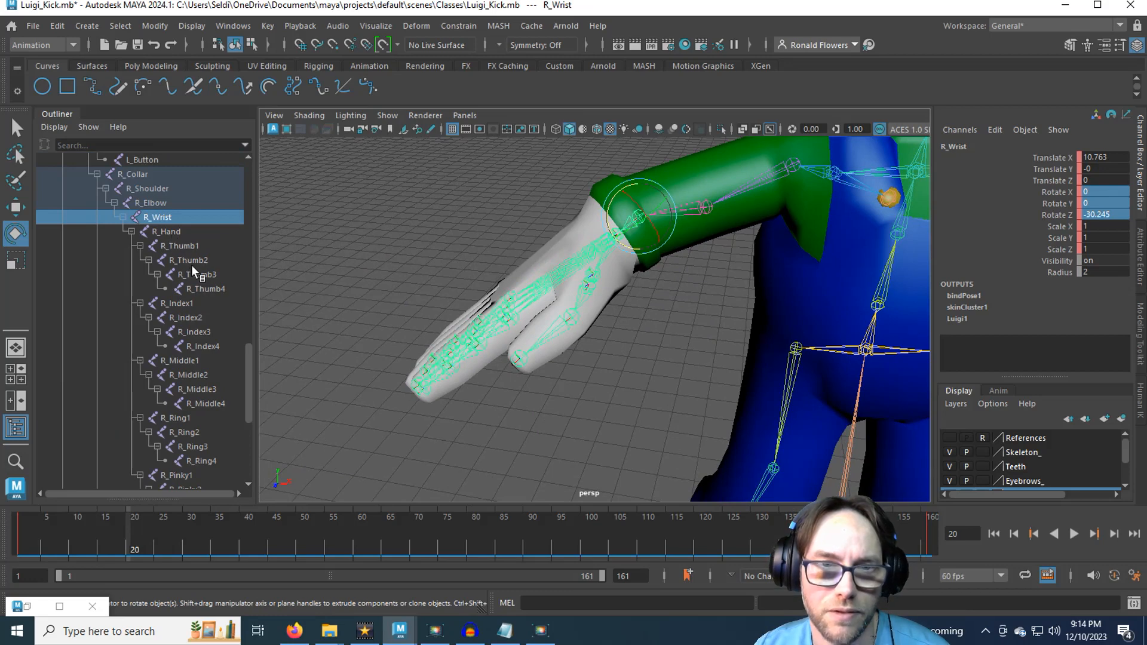
{"action": "left_click", "coordinate": [186, 246]}
{"action": "scroll", "coordinate": [189, 336], "scroll_direction": "down", "scroll_amount": 3}
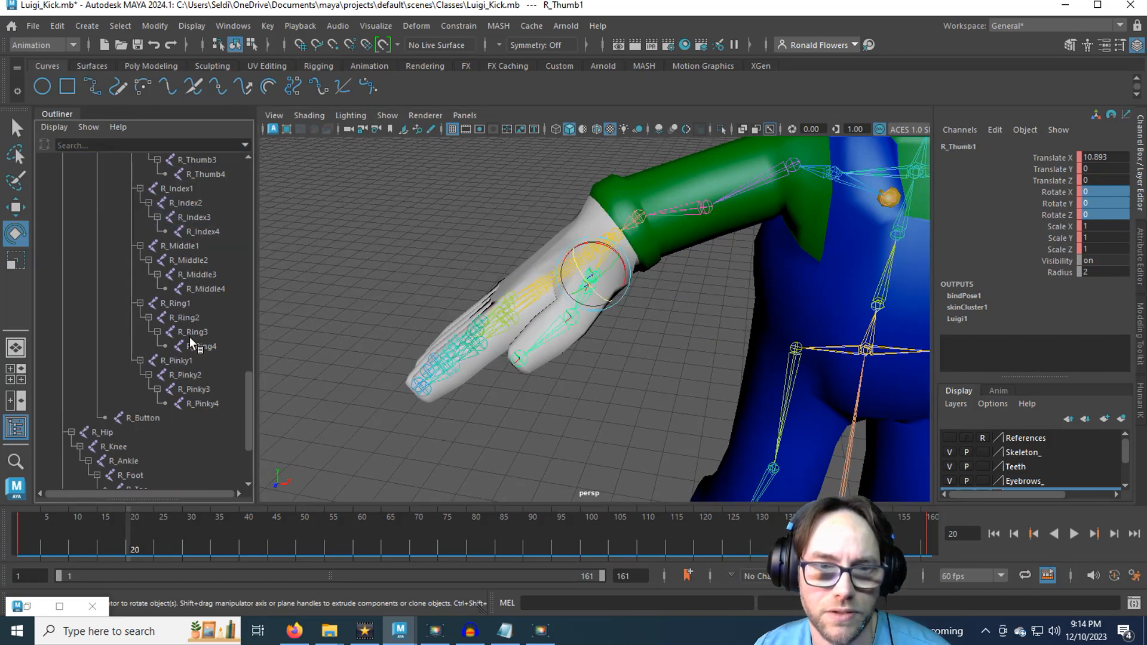
{"action": "left_click", "coordinate": [210, 405], "text": "shift"}
{"action": "left_click_drag", "start_coordinate": [467, 267], "coordinate": [452, 299], "text": "alt"}
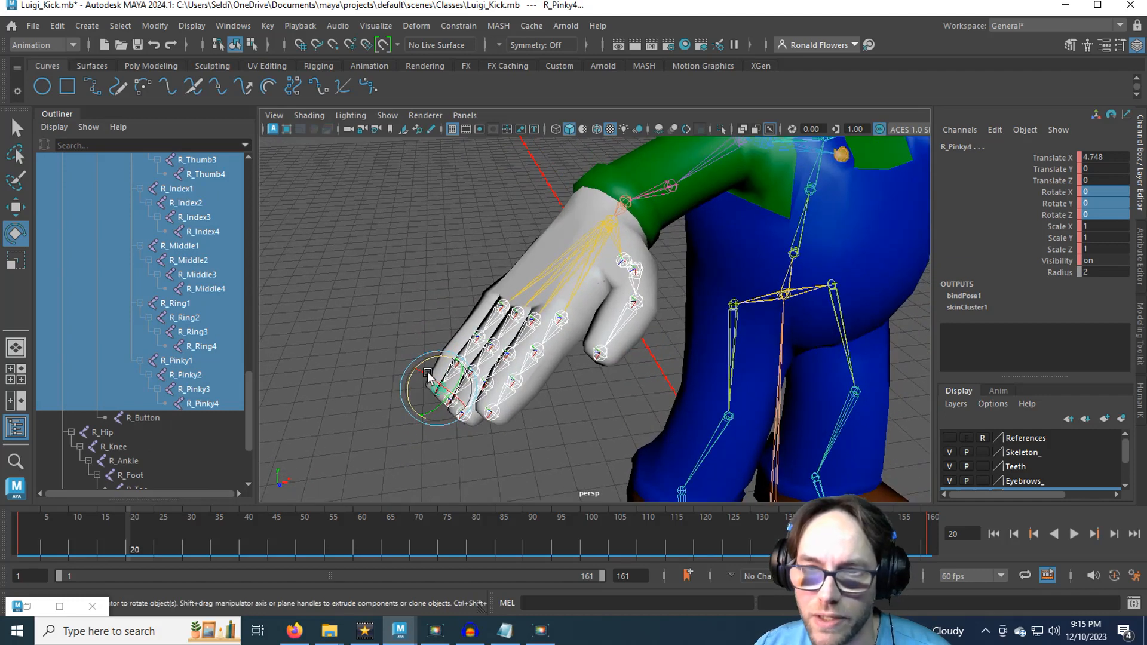
{"action": "left_click", "coordinate": [562, 323], "text": "shift"}
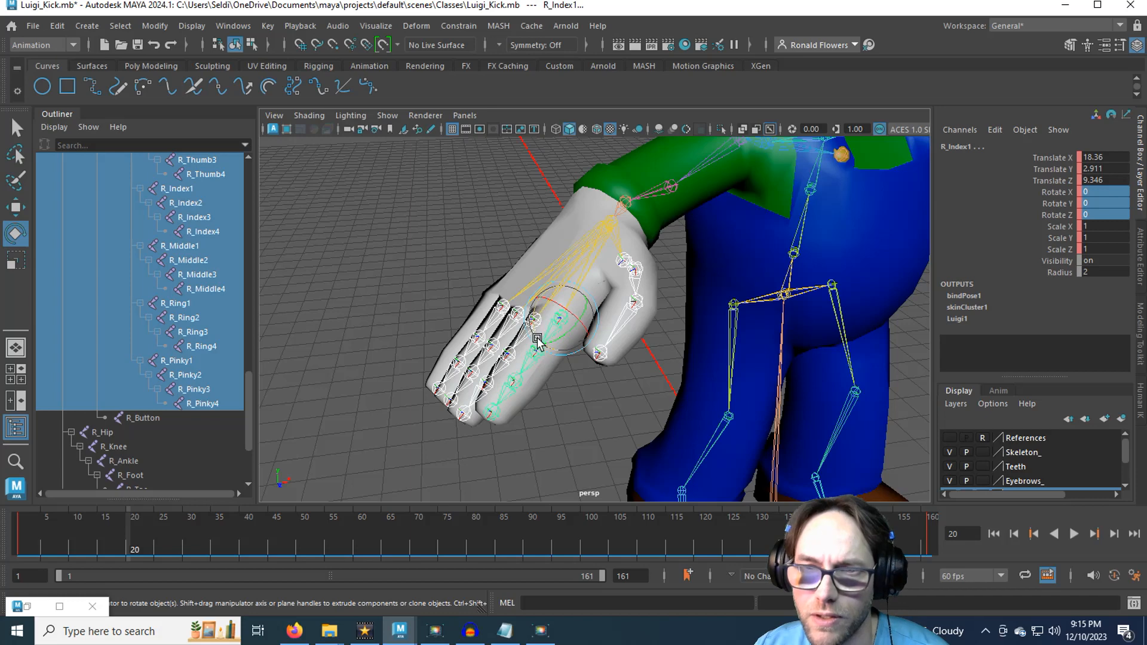
{"action": "left_click_drag", "start_coordinate": [537, 340], "coordinate": [499, 311], "text": "alt"}
{"action": "left_click_drag", "start_coordinate": [652, 377], "coordinate": [583, 293], "text": "alt"}
{"action": "middle_click_drag", "start_coordinate": [582, 292], "coordinate": [658, 400], "text": "alt"}
{"action": "left_click_drag", "start_coordinate": [756, 366], "coordinate": [671, 398], "text": "alt"}
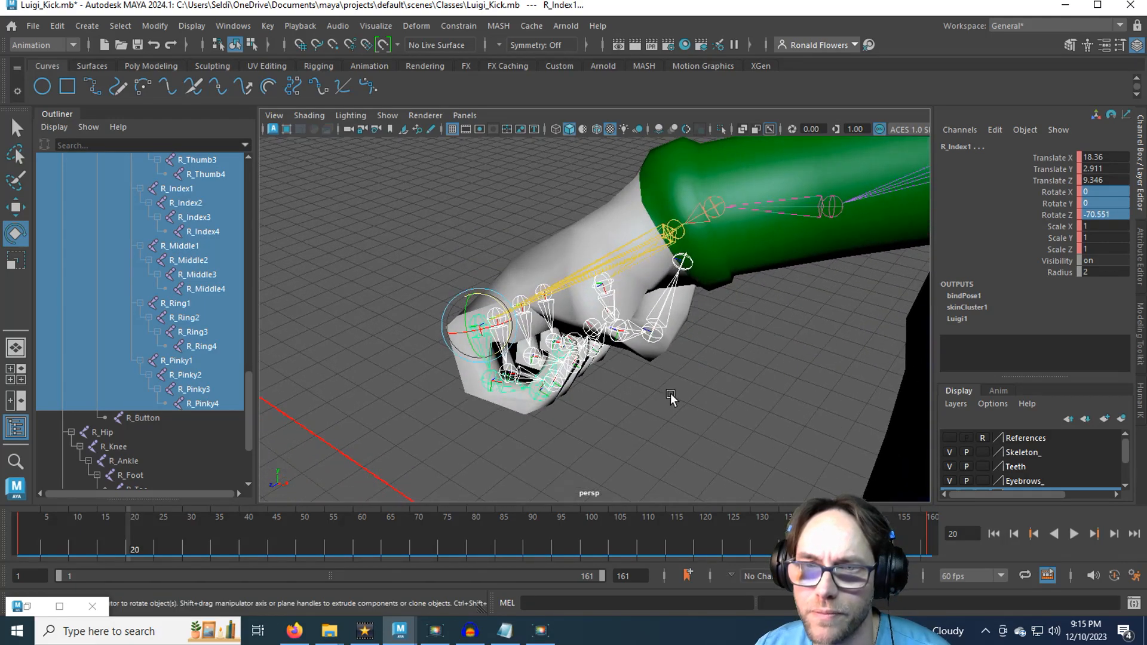
Pose the right thumb, rotating R_Thumb1 to about X -34.605, Z 11.664 and R_Thumb3 to X -64.716, Y 25.107, Z -59.218.
{"action": "left_click", "coordinate": [606, 289]}
{"action": "left_click_drag", "start_coordinate": [567, 392], "coordinate": [673, 361], "text": "alt"}
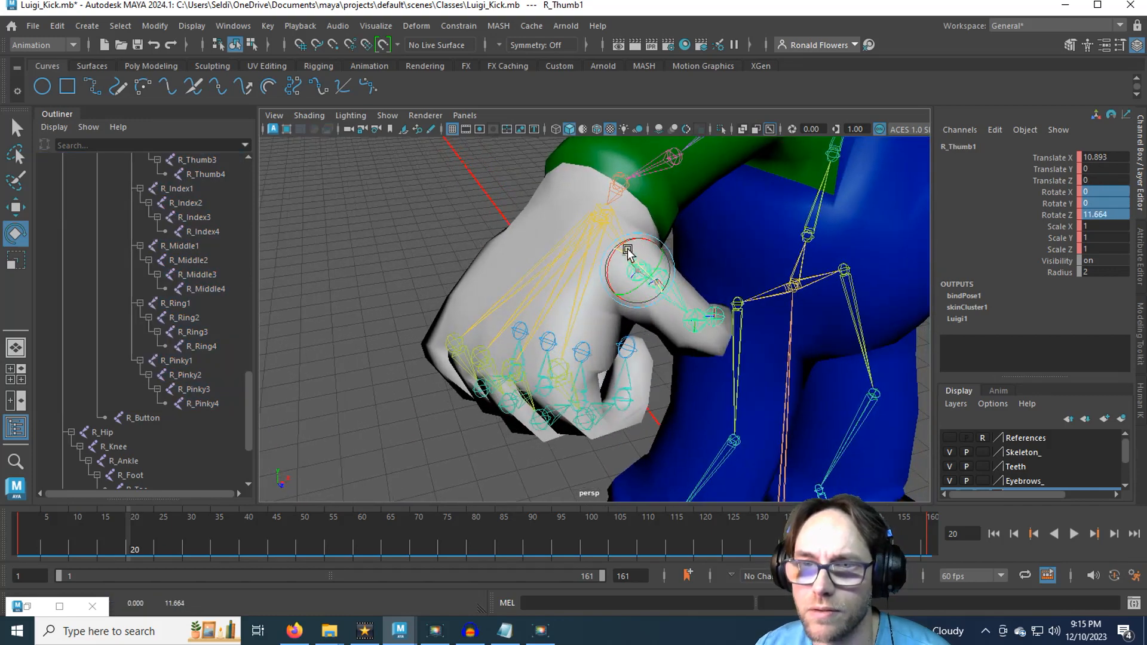
{"action": "left_click_drag", "start_coordinate": [627, 251], "coordinate": [599, 277], "text": "alt"}
{"action": "left_click_drag", "start_coordinate": [592, 285], "coordinate": [626, 398], "text": "alt"}
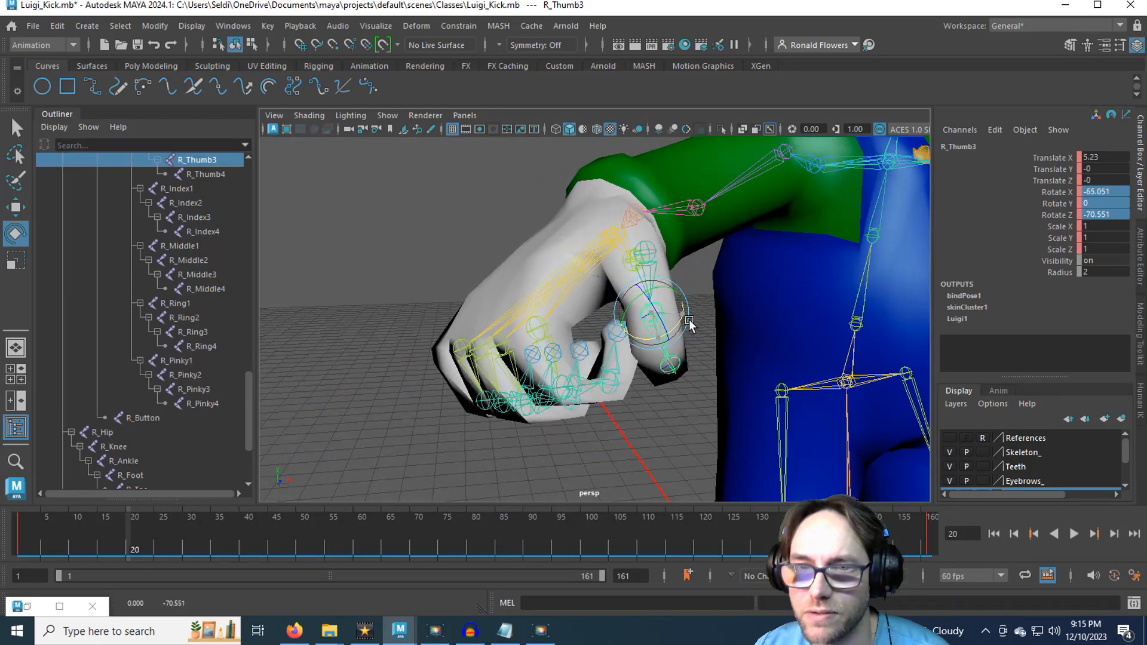
{"action": "left_click_drag", "start_coordinate": [689, 322], "coordinate": [688, 327]}
{"action": "mouse_move", "coordinate": [693, 346]}
{"action": "left_mouse_down", "text": "alt"}
{"action": "mouse_move", "coordinate": [538, 357]}
{"action": "mouse_move", "coordinate": [681, 357]}
{"action": "left_mouse_up", "text": "alt"}
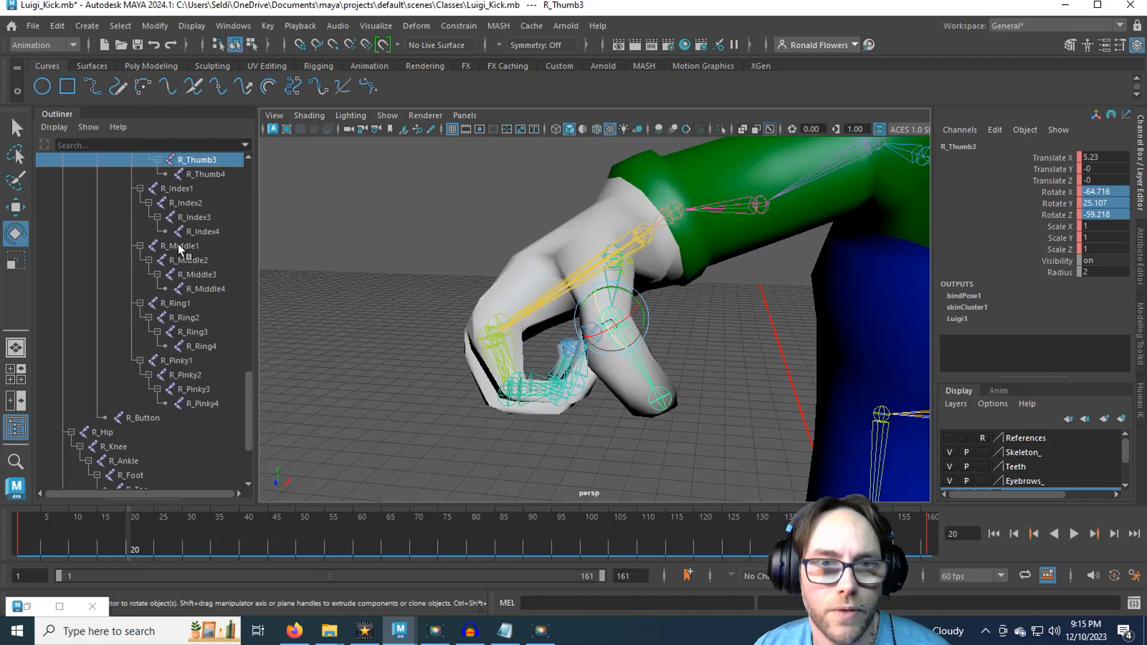
Select all joints from R_Thumb1 through R_Pinky4 and key the fist pose at frame 20.
{"action": "scroll", "coordinate": [188, 263], "scroll_direction": "up", "scroll_amount": 3}
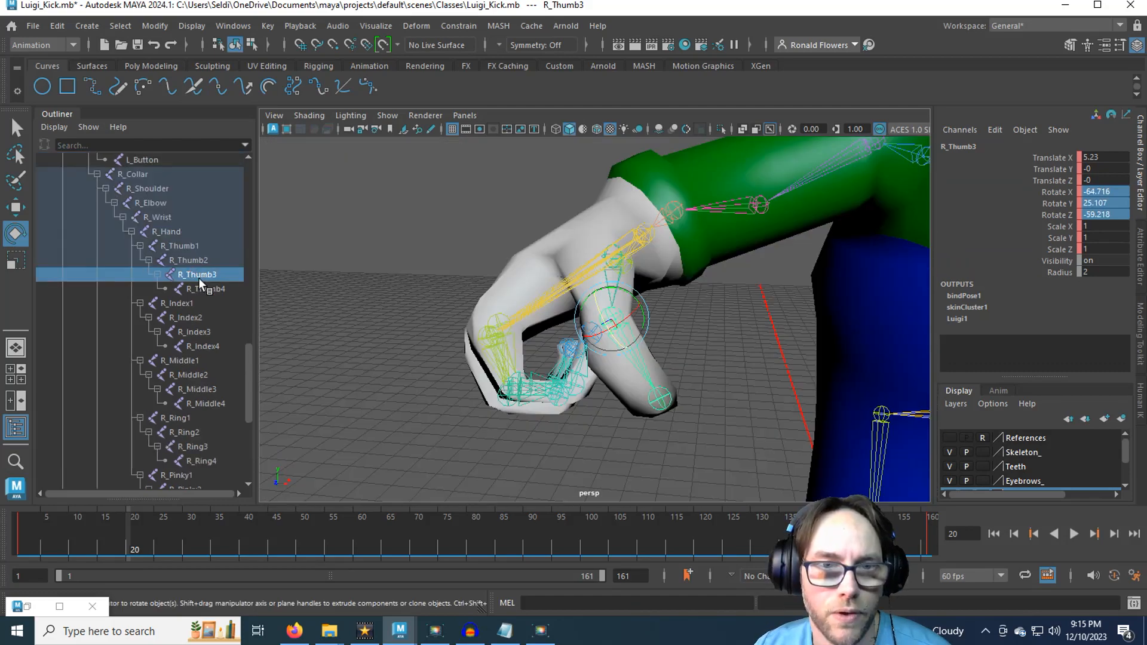
{"action": "left_click", "coordinate": [177, 245]}
{"action": "scroll", "coordinate": [194, 280], "scroll_direction": "down", "scroll_amount": 6}
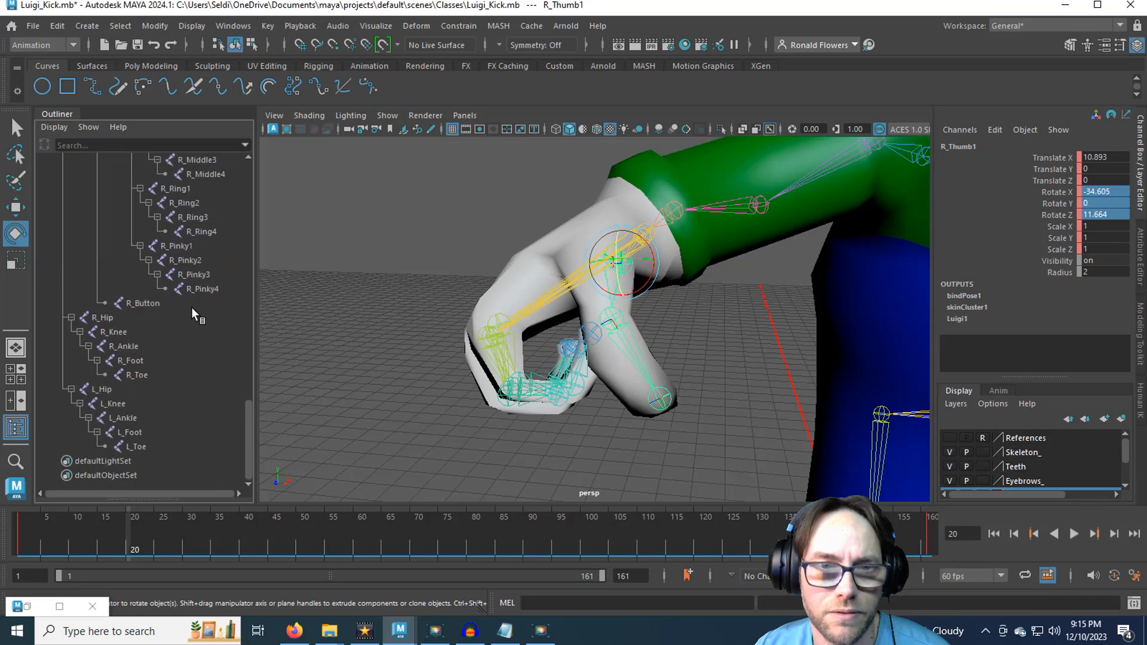
{"action": "left_click", "coordinate": [203, 289], "text": "shift"}
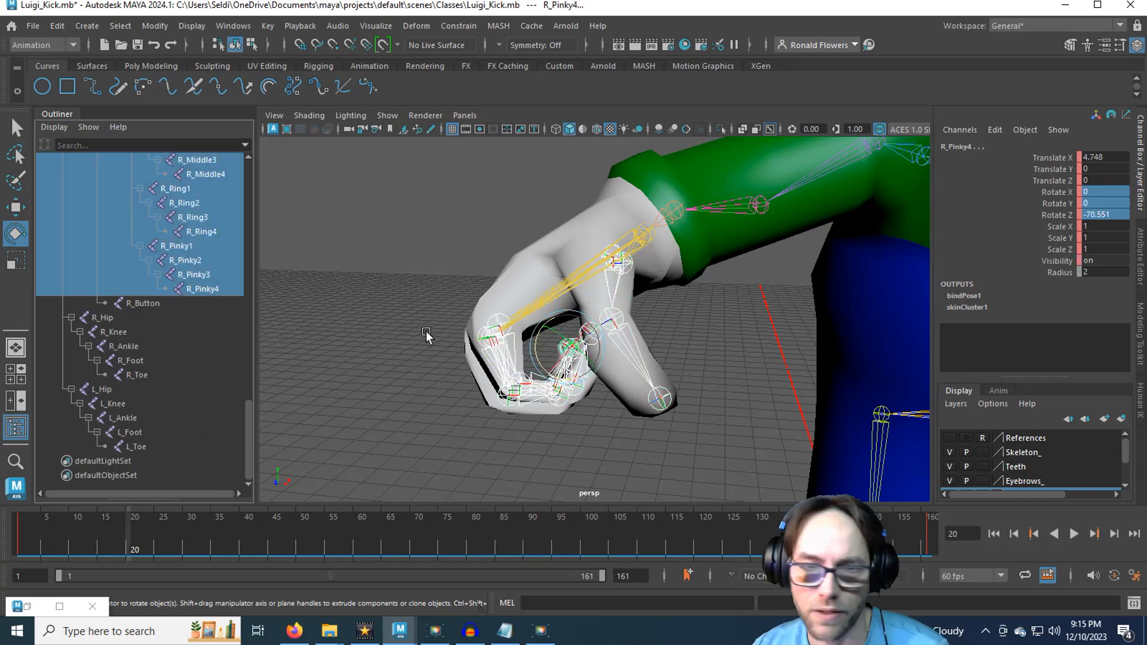
{"action": "key", "text": "s"}
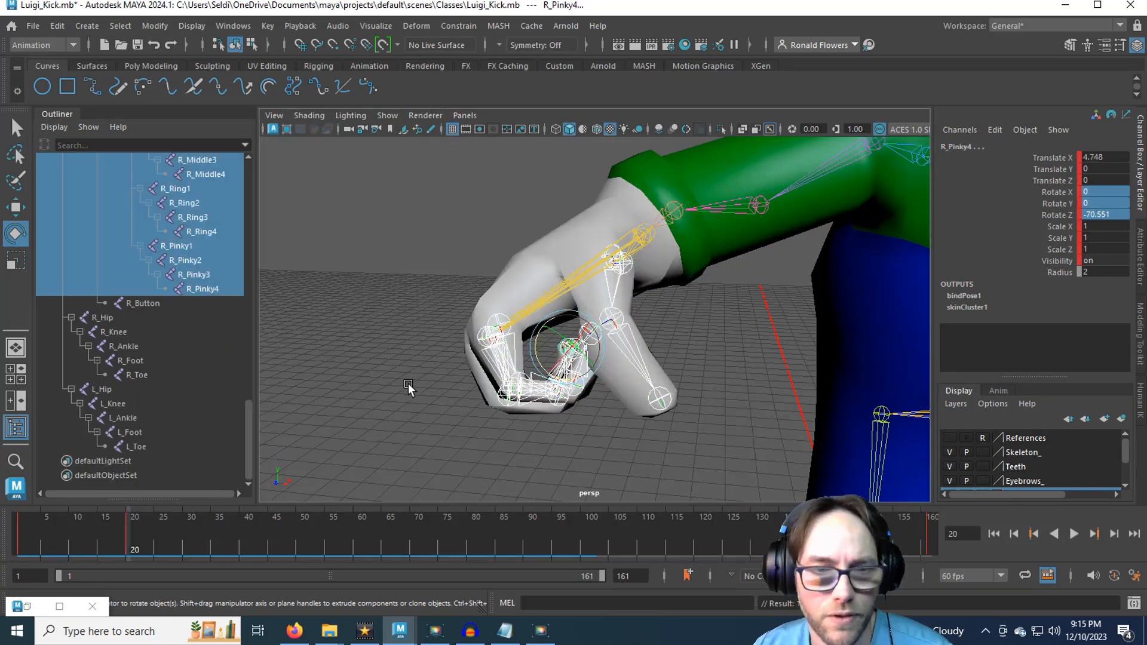
Scrub and play the animation past frame 20 and compare both hands at frame 161.
{"action": "mouse_move", "coordinate": [126, 534]}
{"action": "left_mouse_down"}
{"action": "mouse_move", "coordinate": [21, 522]}
{"action": "mouse_move", "coordinate": [191, 516]}
{"action": "left_mouse_up"}
{"action": "scroll", "coordinate": [473, 392], "scroll_direction": "down", "scroll_amount": 8}
{"action": "left_click_drag", "start_coordinate": [691, 402], "coordinate": [416, 492], "text": "alt"}
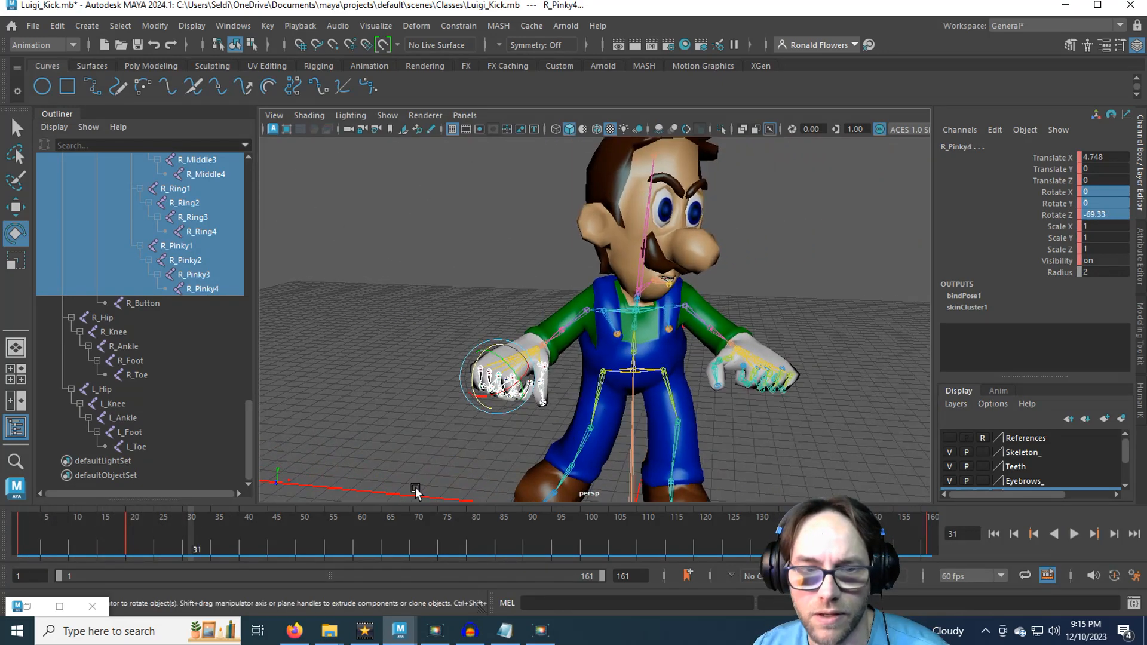
{"action": "key", "text": "alt+v"}
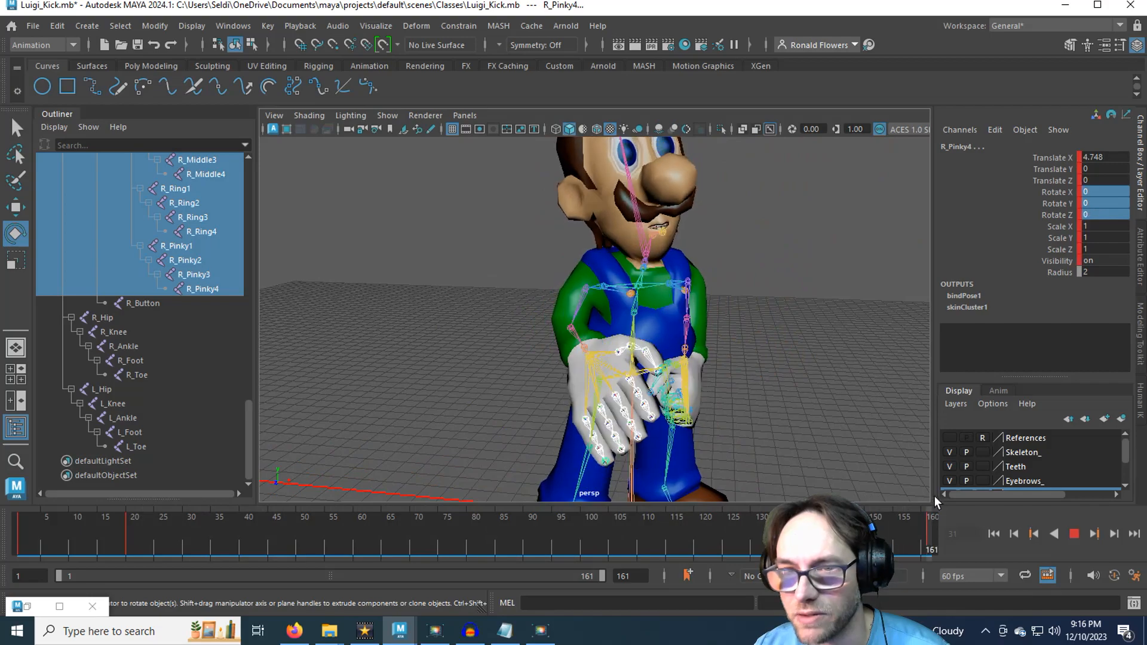
{"action": "left_click_drag", "start_coordinate": [796, 459], "coordinate": [691, 437], "text": "alt"}
{"action": "scroll", "coordinate": [691, 436], "scroll_direction": "up", "scroll_amount": 3}
{"action": "scroll", "coordinate": [691, 436], "scroll_direction": "up", "scroll_amount": 3}
{"action": "left_click_drag", "start_coordinate": [614, 435], "coordinate": [676, 428], "text": "alt"}
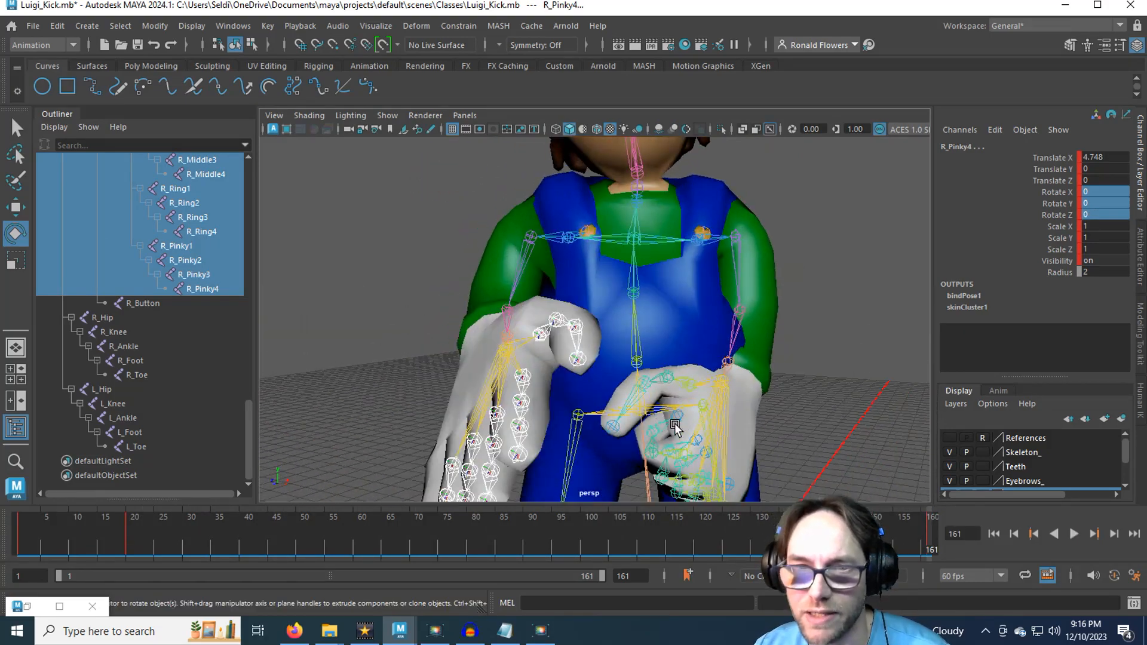
{"action": "middle_click_drag", "start_coordinate": [676, 427], "coordinate": [536, 355], "text": "alt"}
{"action": "scroll", "coordinate": [652, 412], "scroll_direction": "down", "scroll_amount": 3}
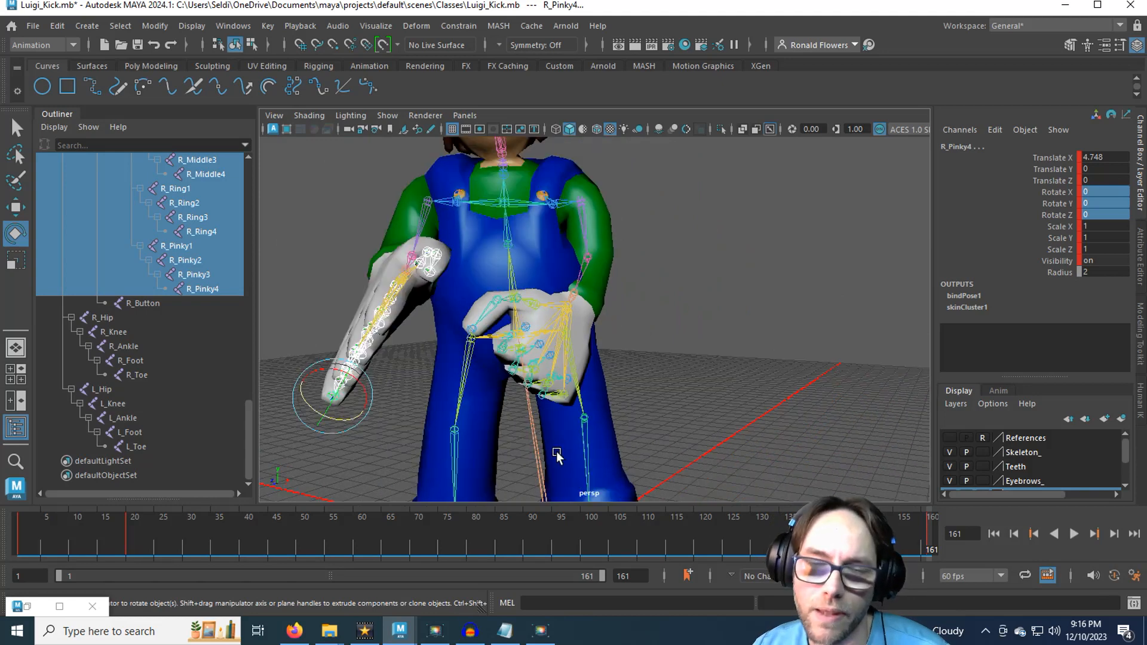
Delete the selected right finger joints' key at frame 161 and key the fist pose there instead.
{"action": "left_click", "coordinate": [129, 536]}
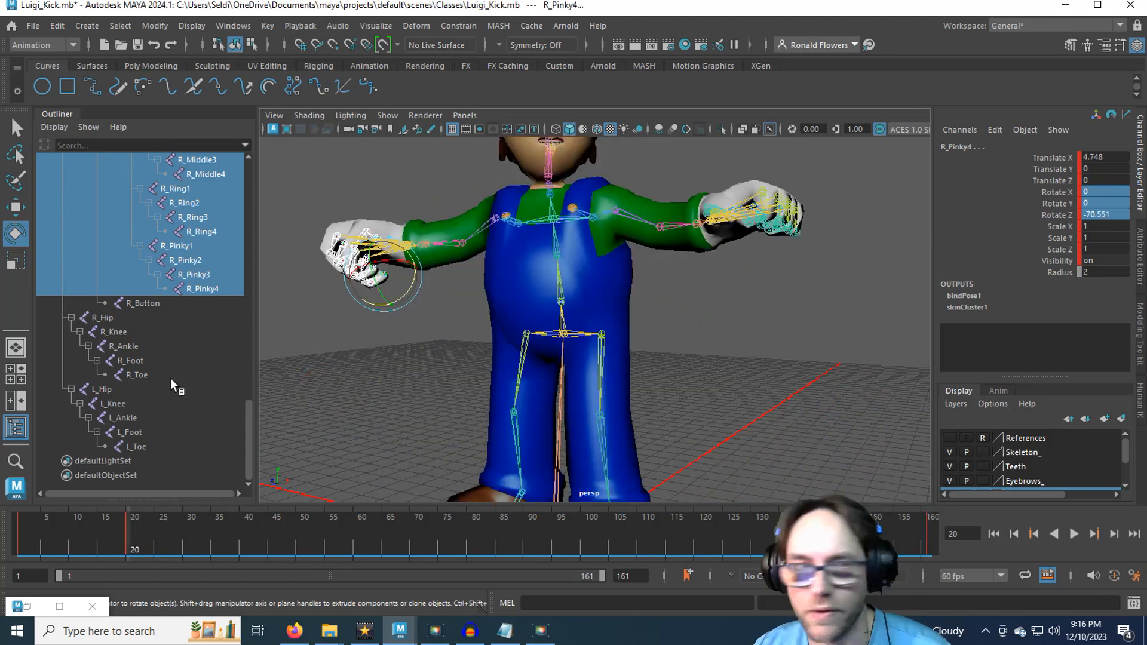
{"action": "left_click", "coordinate": [927, 531]}
{"action": "right_click", "coordinate": [927, 534]}
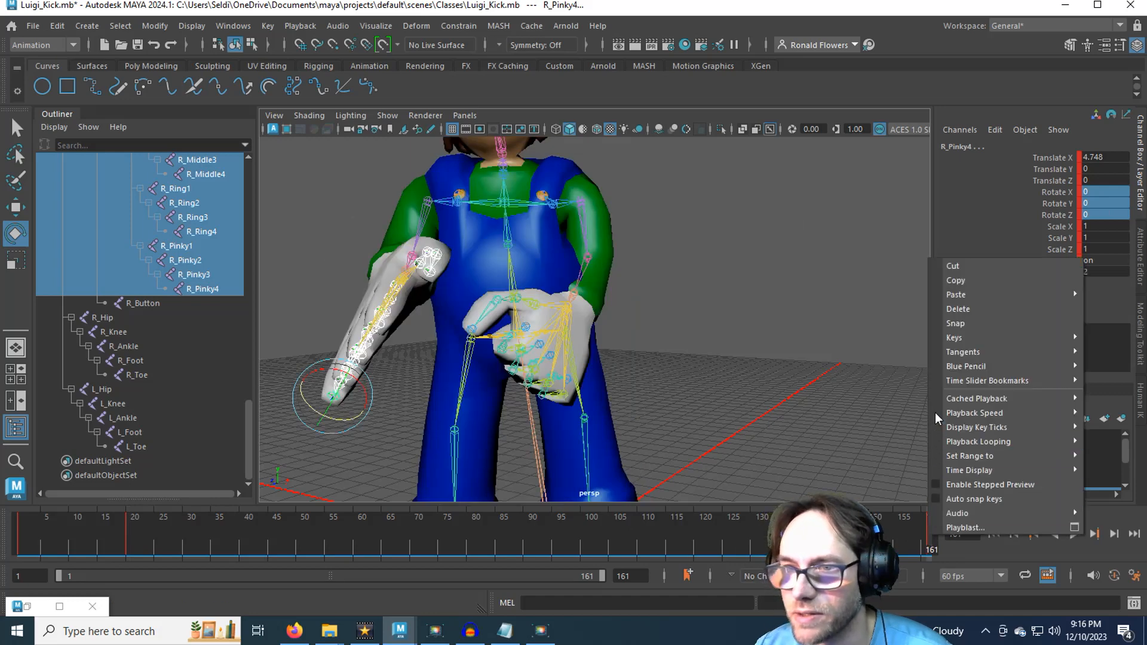
{"action": "left_click", "coordinate": [939, 309]}
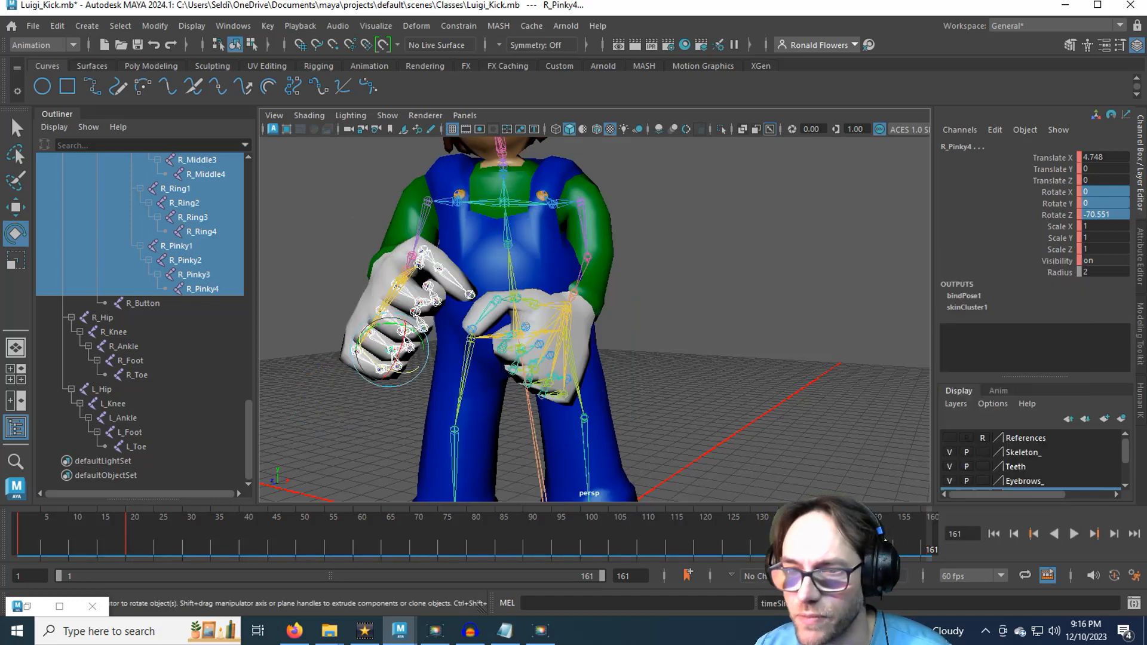
{"action": "key", "text": "s"}
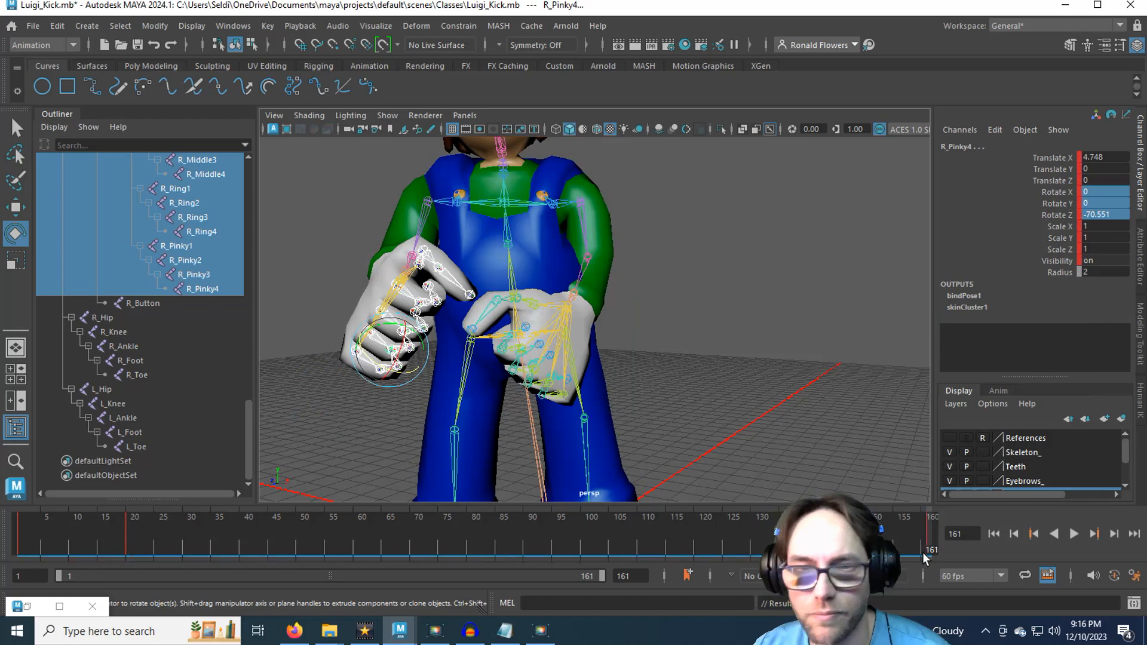
Play and scrub the kick animation from several angles to review how the right hand closes and stays closed.
{"action": "key", "text": "alt+v"}
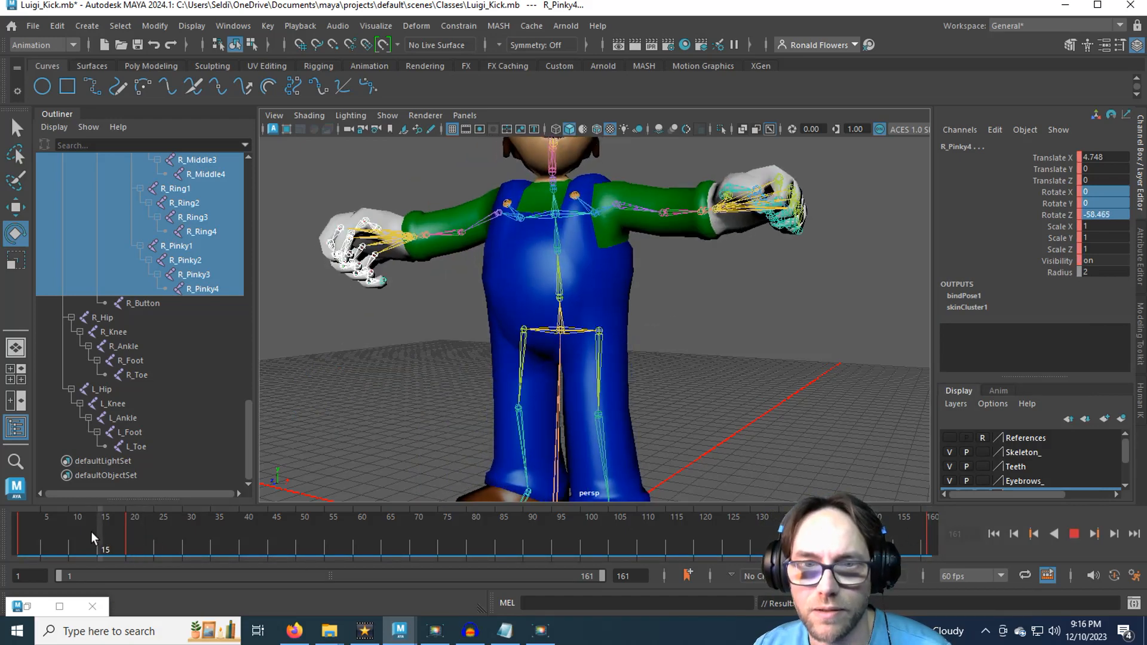
{"action": "left_click_drag", "start_coordinate": [212, 533], "coordinate": [598, 525]}
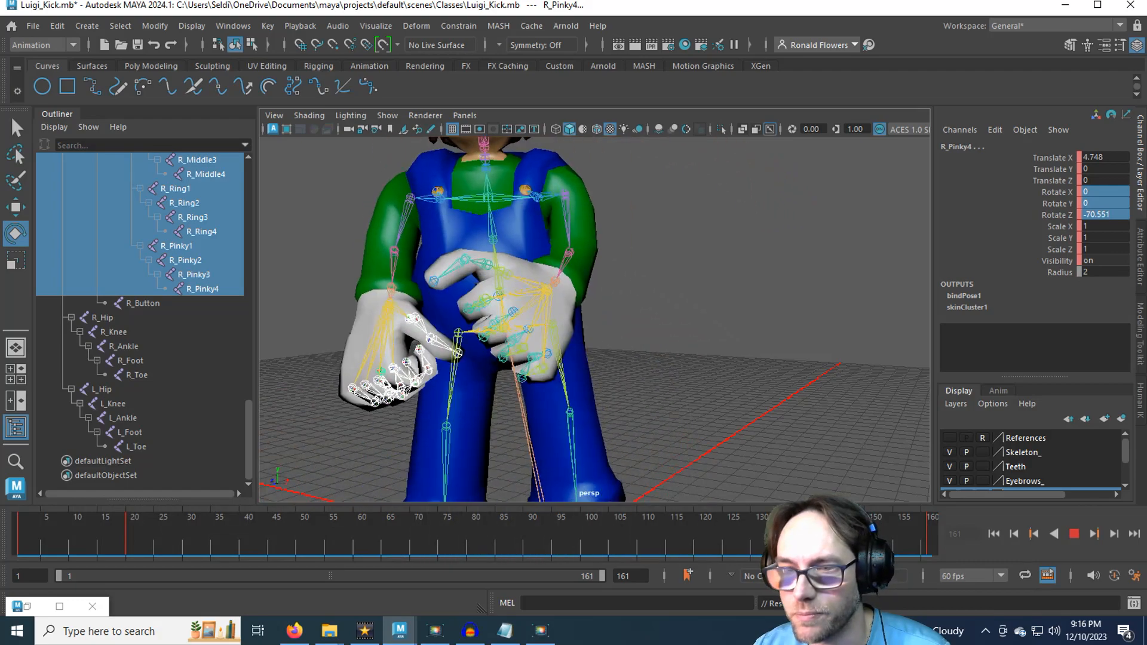
{"action": "left_click_drag", "start_coordinate": [712, 533], "coordinate": [21, 531]}
{"action": "scroll", "coordinate": [367, 434], "scroll_direction": "down", "scroll_amount": 3}
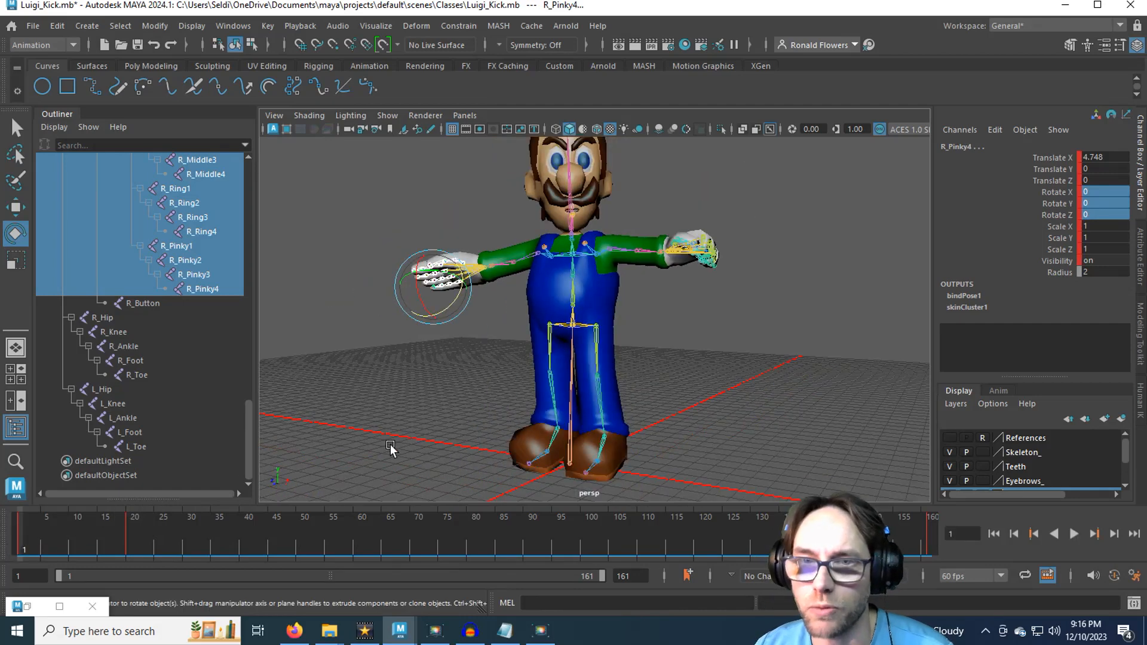
{"action": "left_click_drag", "start_coordinate": [391, 444], "coordinate": [414, 468], "text": "alt"}
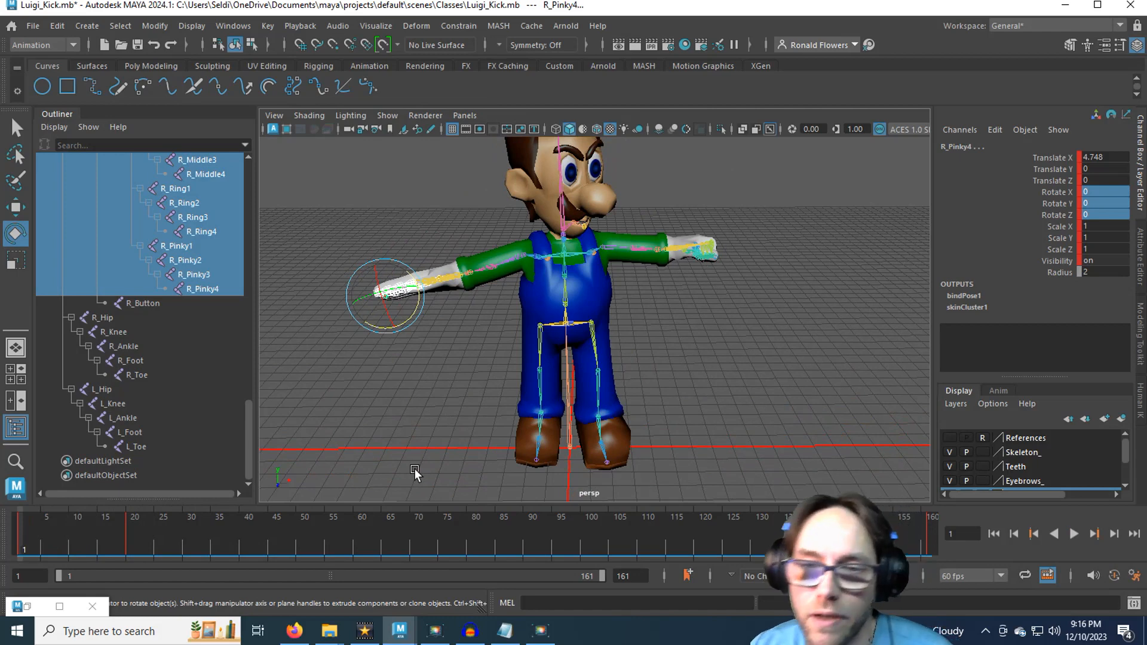
{"action": "left_click_drag", "start_coordinate": [243, 545], "coordinate": [422, 531]}
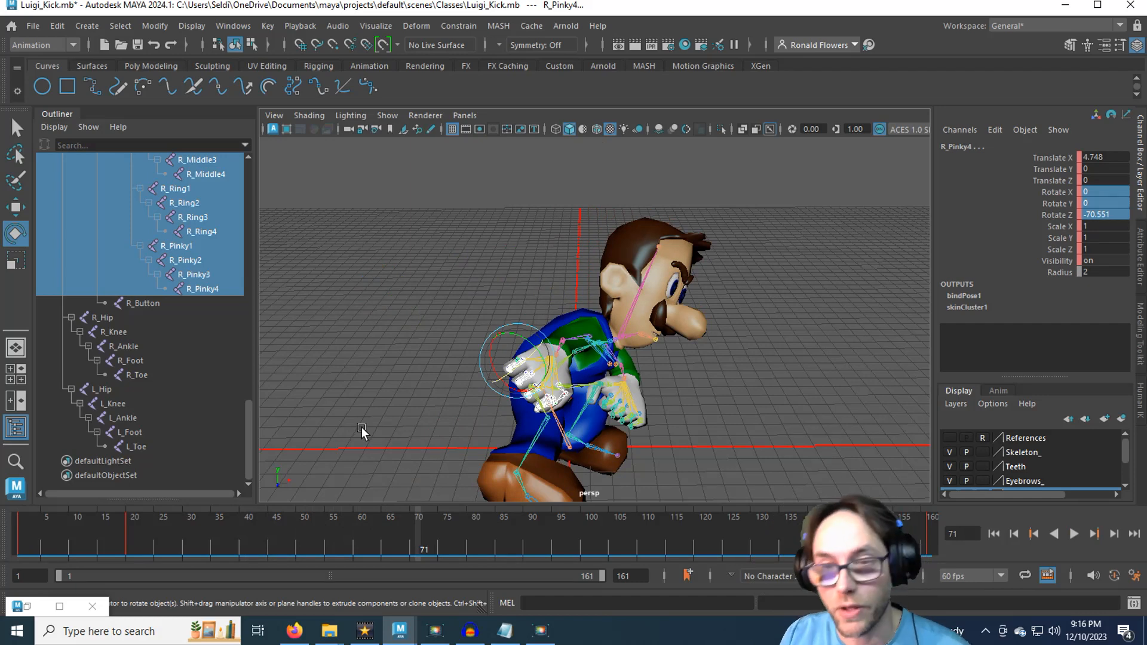
{"action": "left_click_drag", "start_coordinate": [360, 427], "coordinate": [591, 427], "text": "alt"}
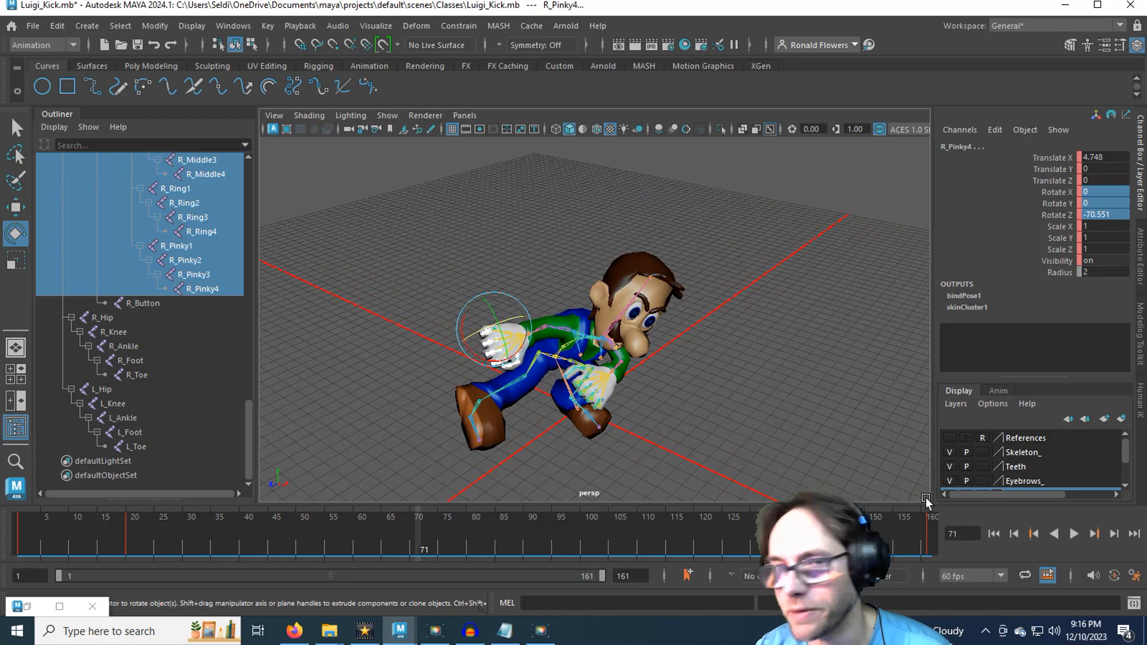
{"action": "left_click", "coordinate": [1073, 534]}
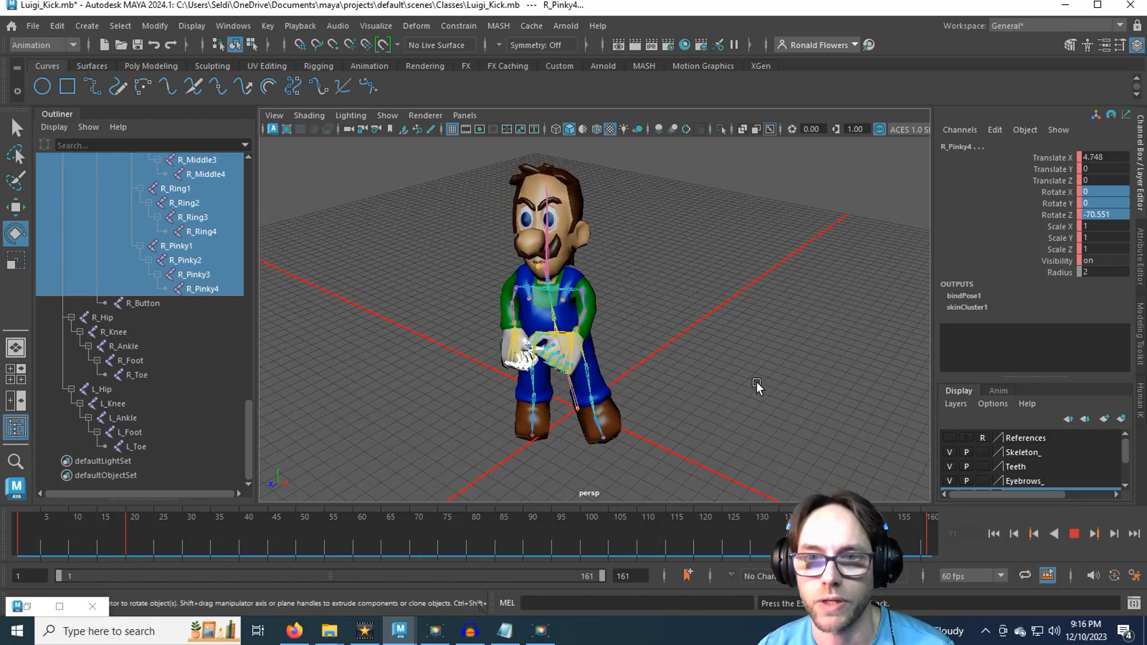
{"action": "left_click_drag", "start_coordinate": [741, 357], "coordinate": [868, 417], "text": "alt"}
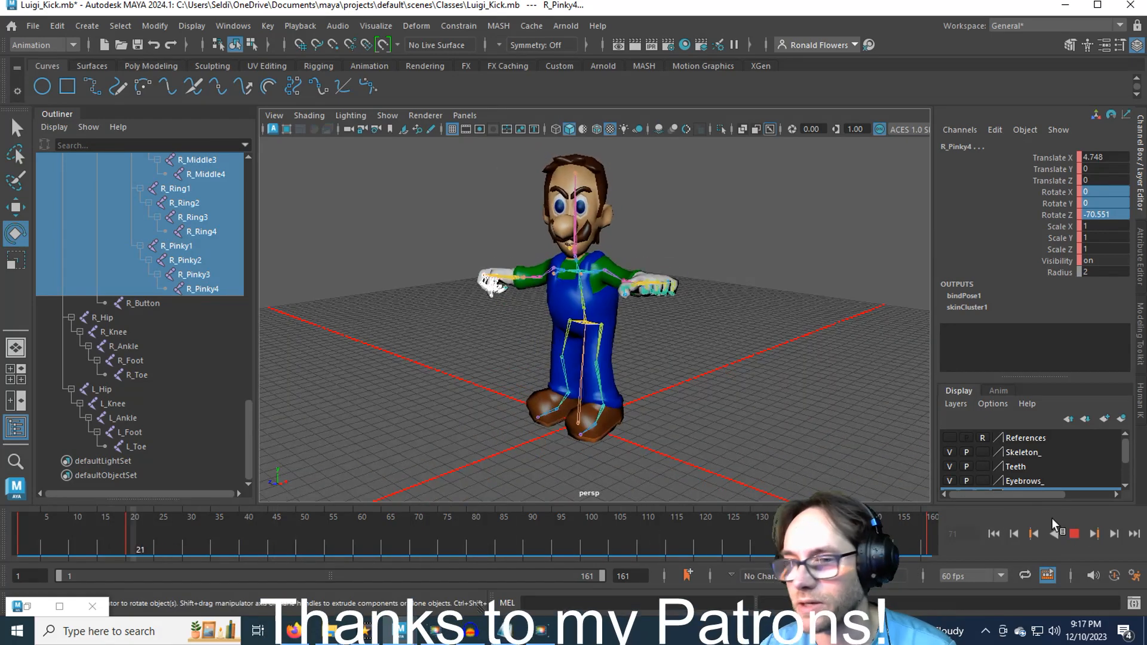
{"action": "left_click", "coordinate": [1073, 534]}
Return to frame 1 and save the Luigi_Kick.mb scene.
{"action": "left_click_drag", "start_coordinate": [598, 529], "coordinate": [14, 536]}
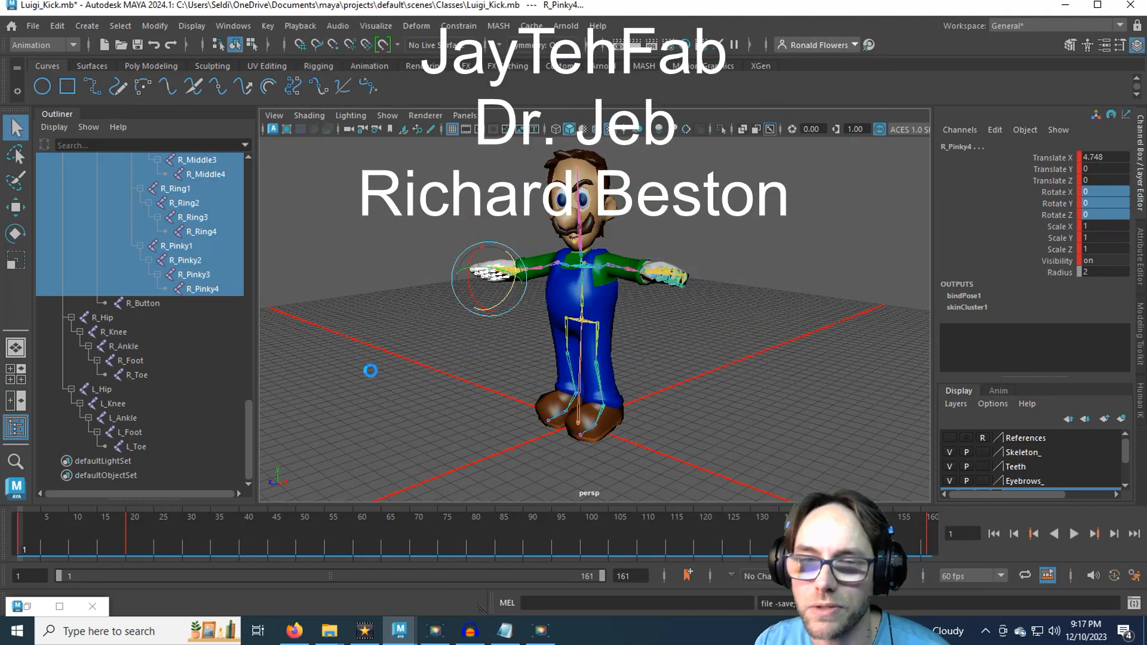
{"action": "key", "text": "ctrl+s"}
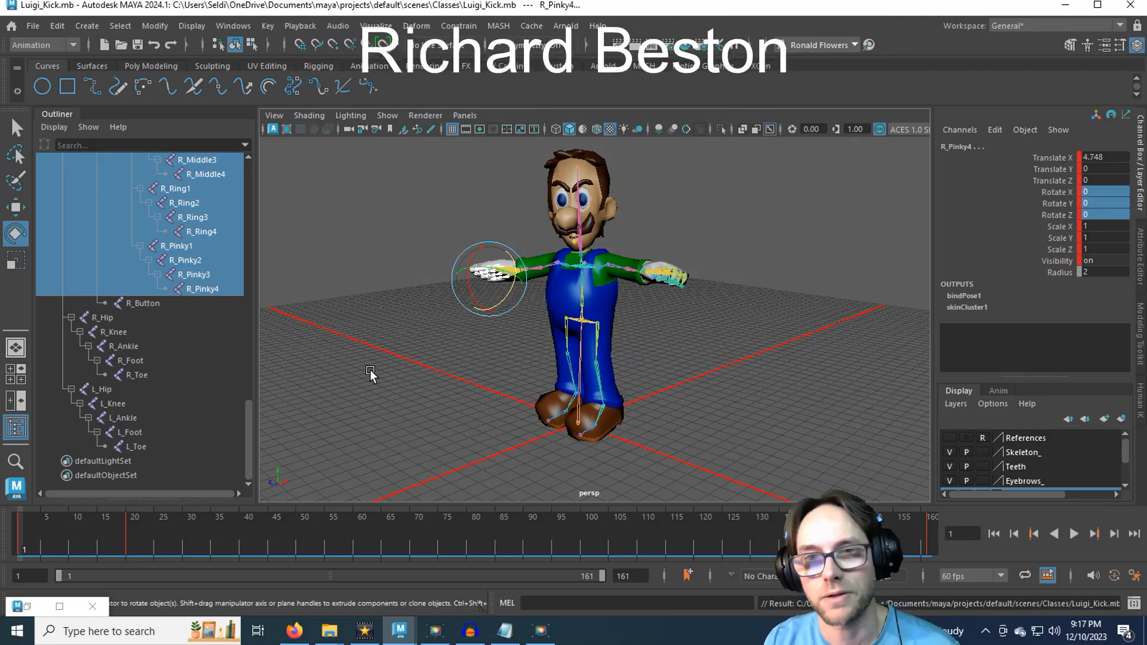